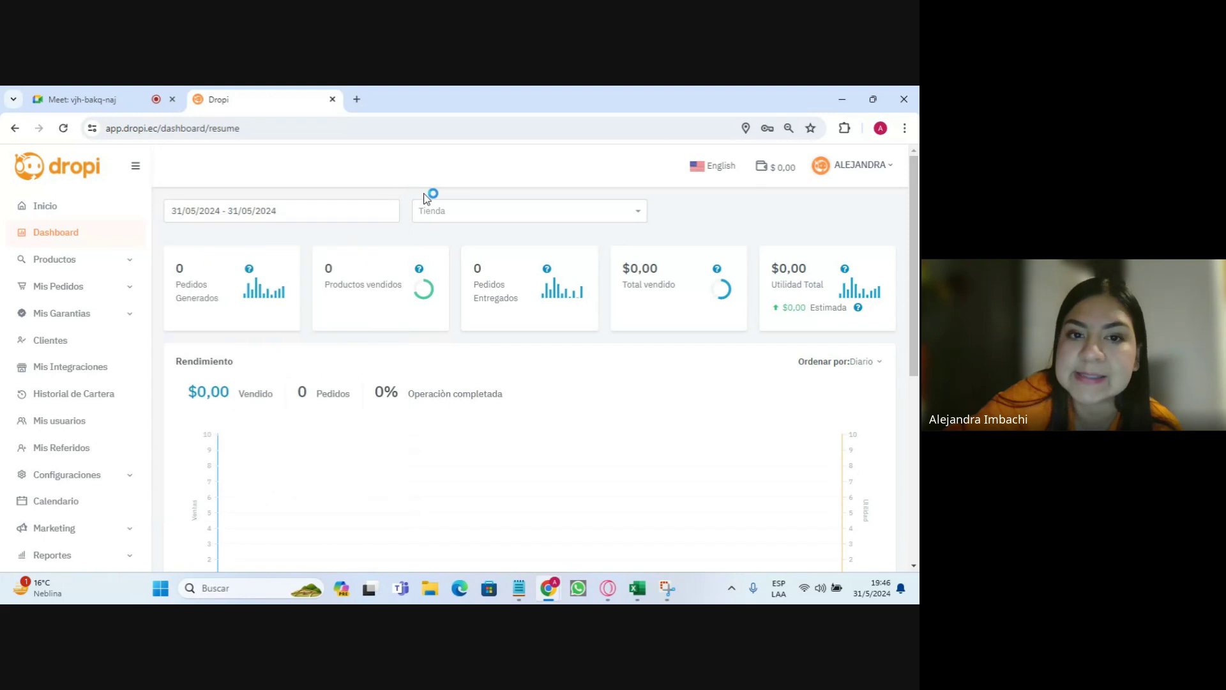
- Apply the Tienda filter on the dashboard and expand Productos to reveal Catálogo and Proveedores
{"action": "left_click", "coordinate": [600, 211]}
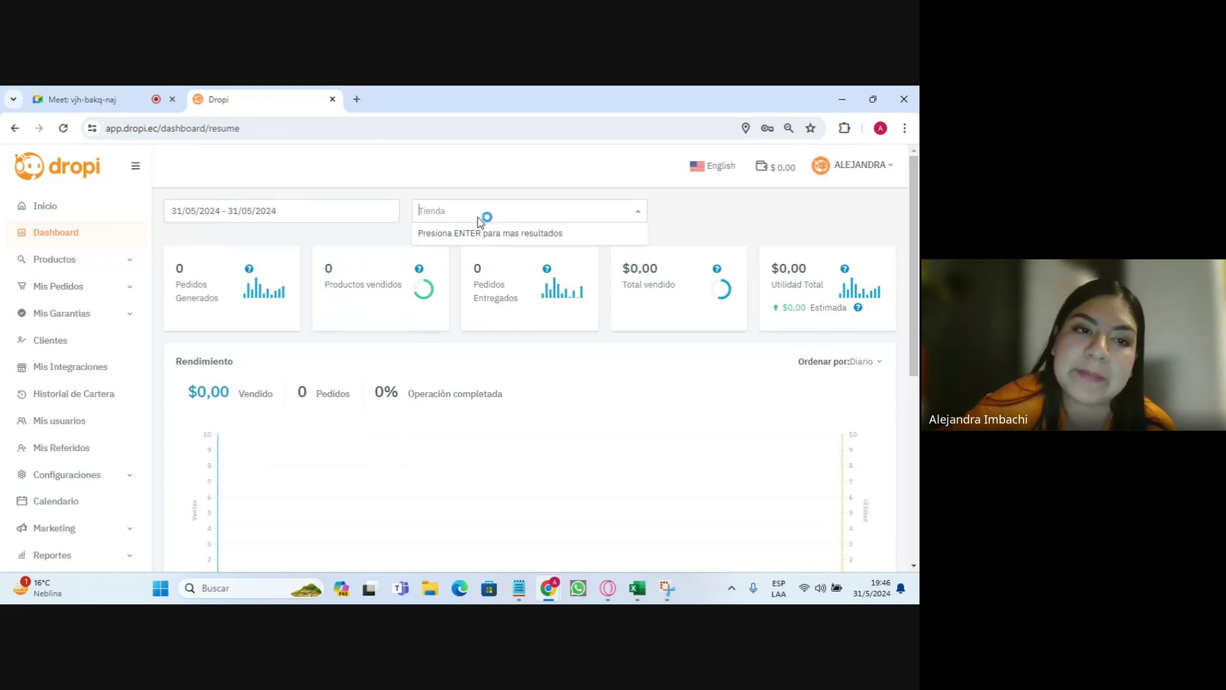
{"action": "left_click", "coordinate": [54, 260]}
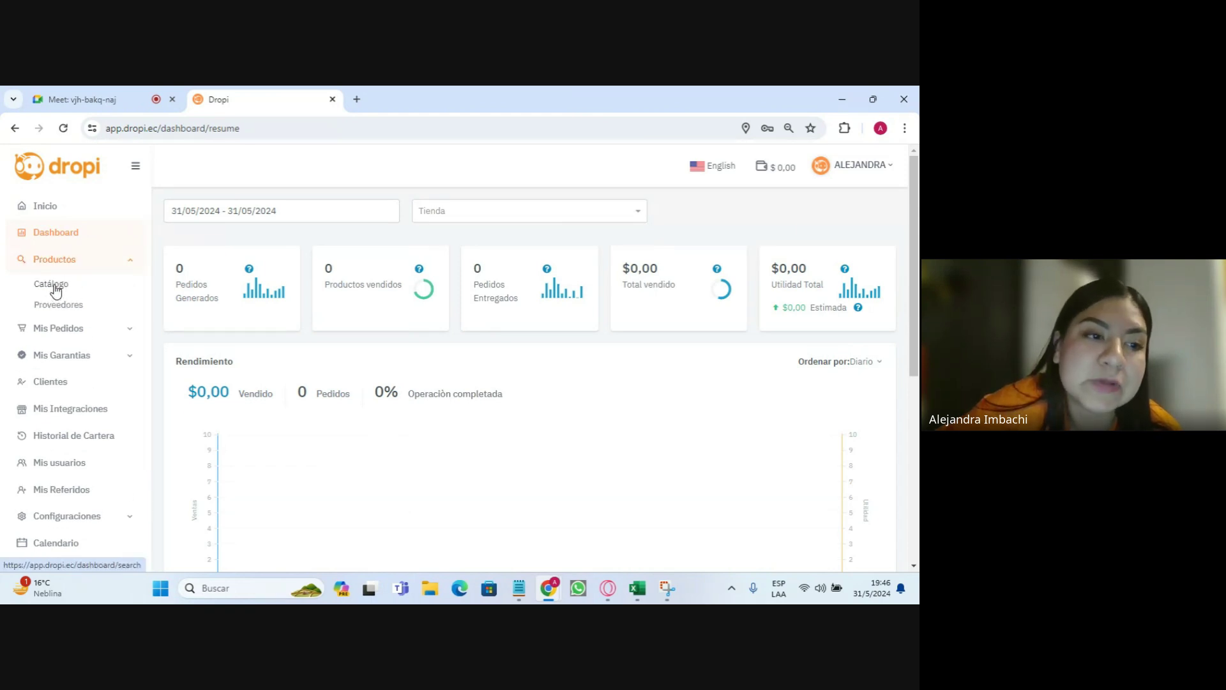
- Open the product catalogue and browse the product grid
{"action": "left_click", "coordinate": [51, 284]}
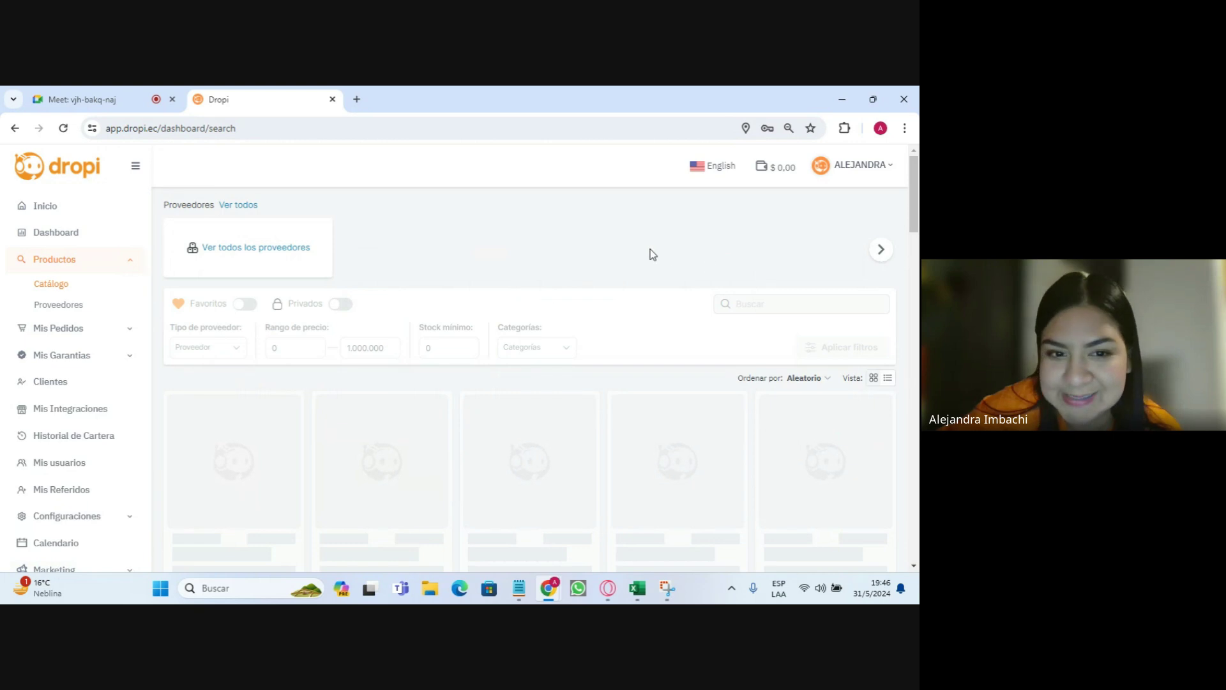
{"action": "scroll", "coordinate": [204, 224], "scroll_direction": "down", "scroll_amount": 1}
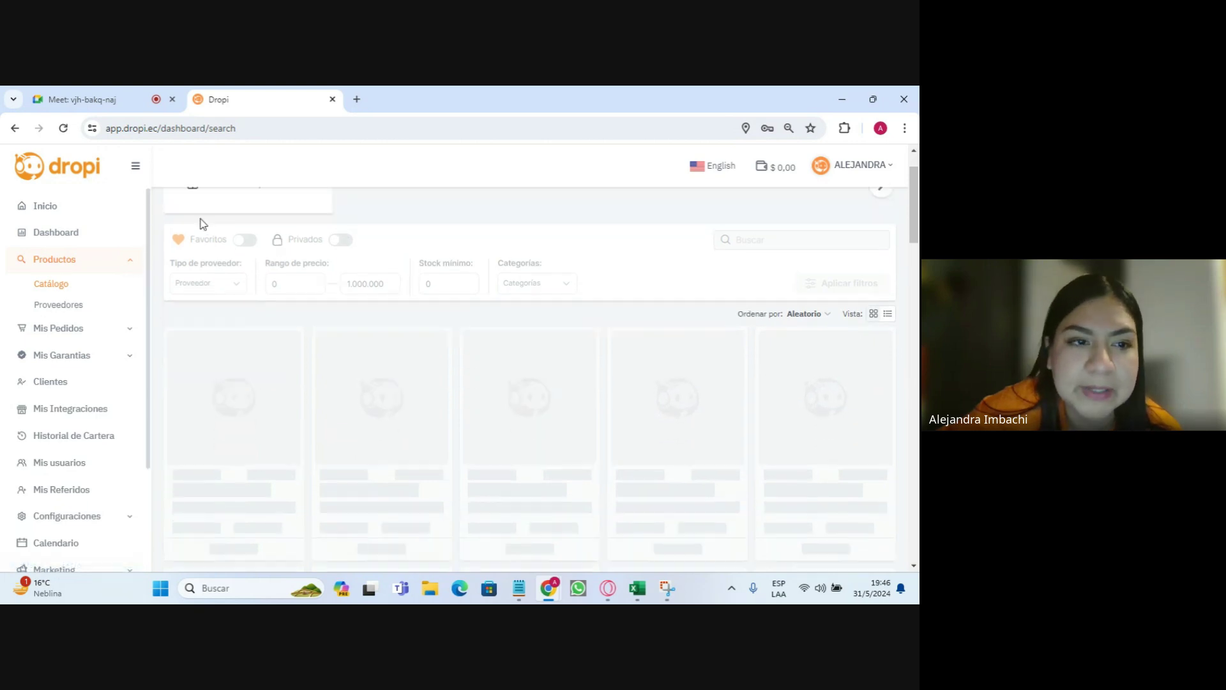
{"action": "scroll", "coordinate": [275, 322], "scroll_direction": "down", "scroll_amount": 1}
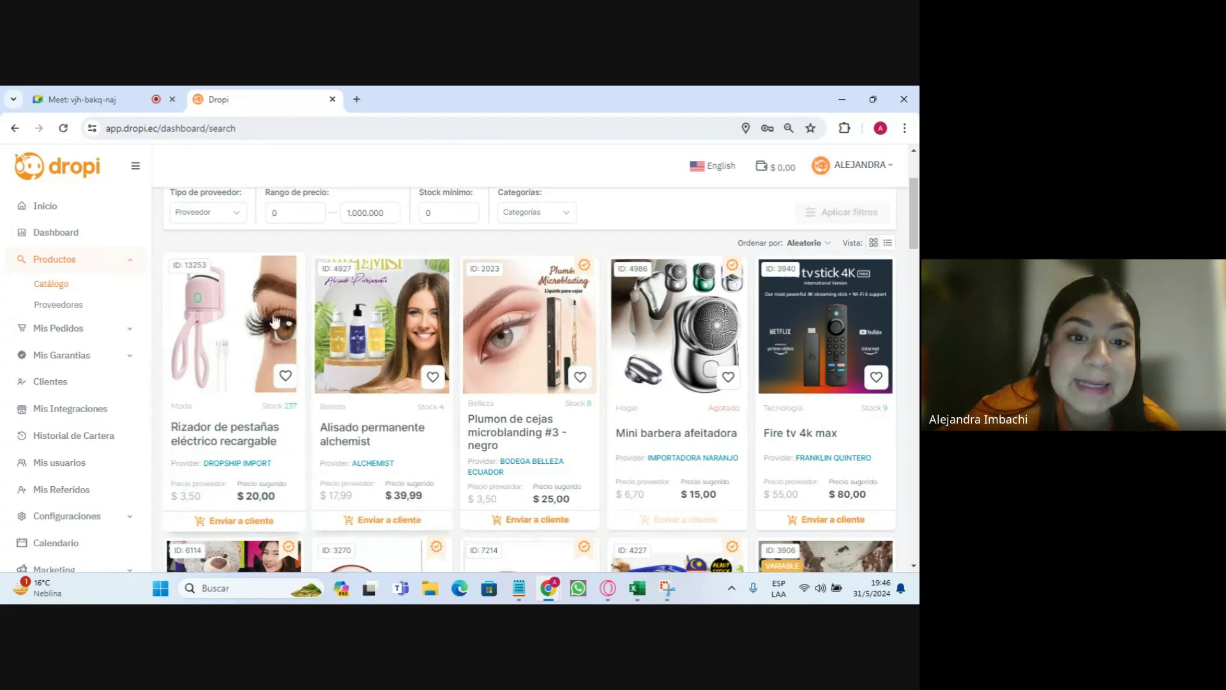
{"action": "scroll", "coordinate": [275, 321], "scroll_direction": "down", "scroll_amount": 5}
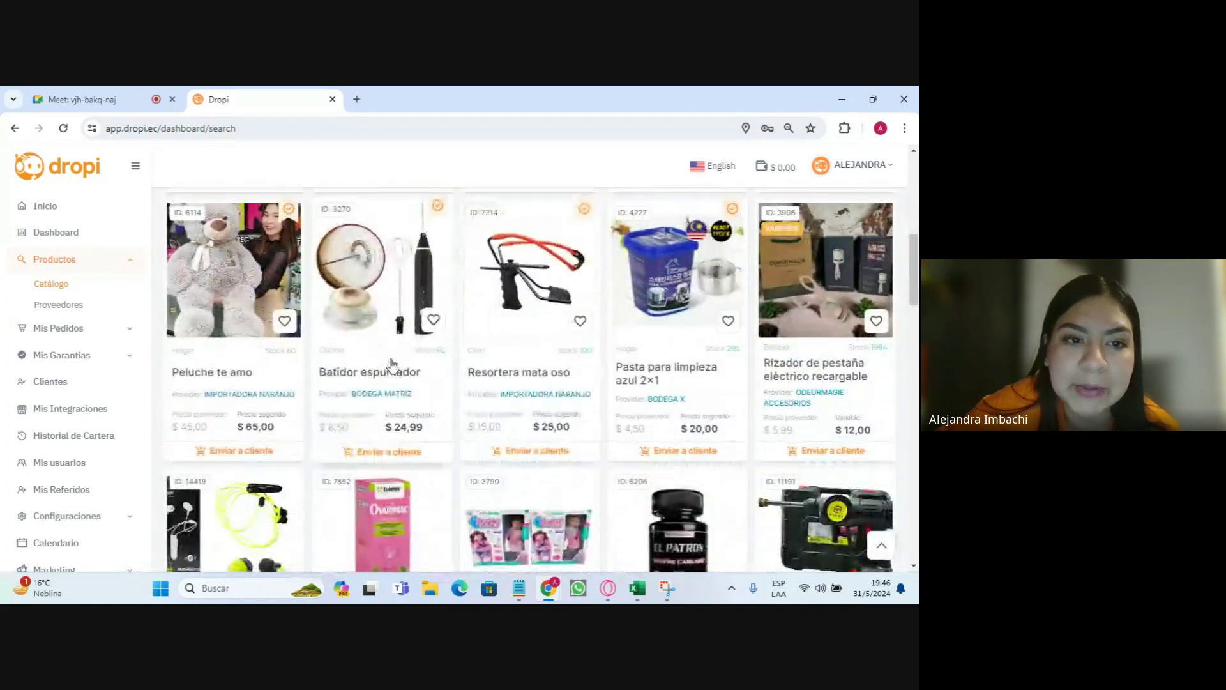
{"action": "scroll", "coordinate": [393, 365], "scroll_direction": "up", "scroll_amount": 5}
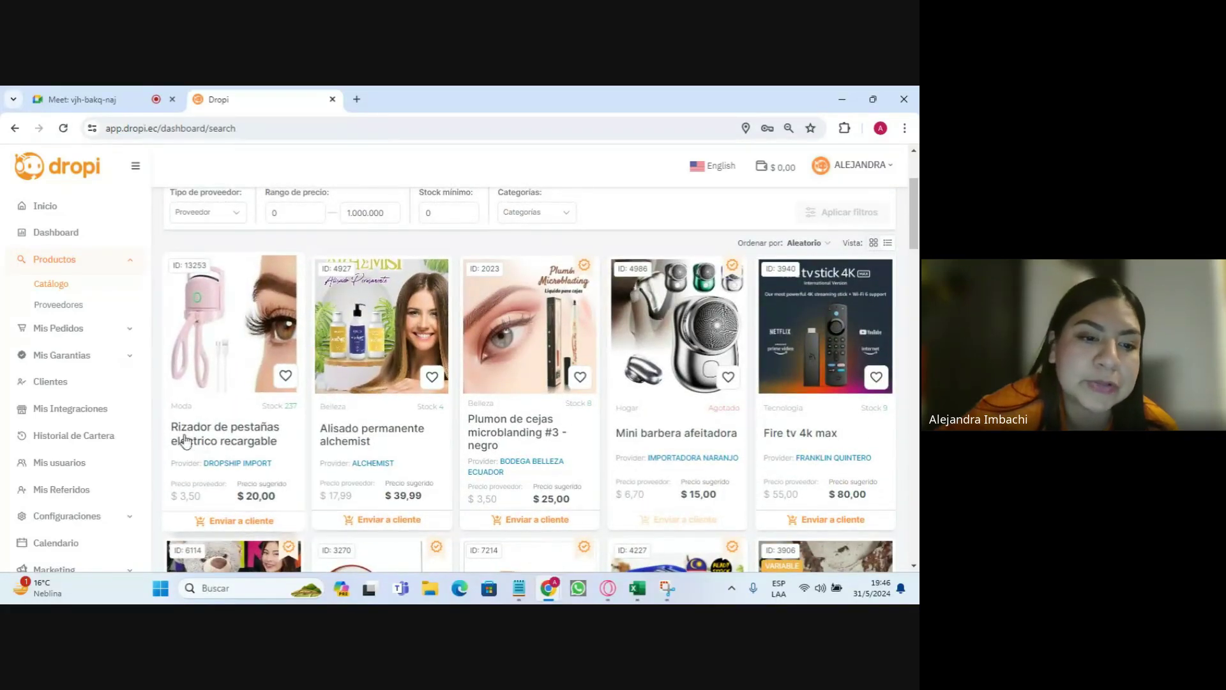
- Highlight the first product's supplier name, supplier price and product ID 13253
{"action": "left_click_drag", "start_coordinate": [175, 467], "coordinate": [298, 481]}
{"action": "left_click", "coordinate": [295, 96]}
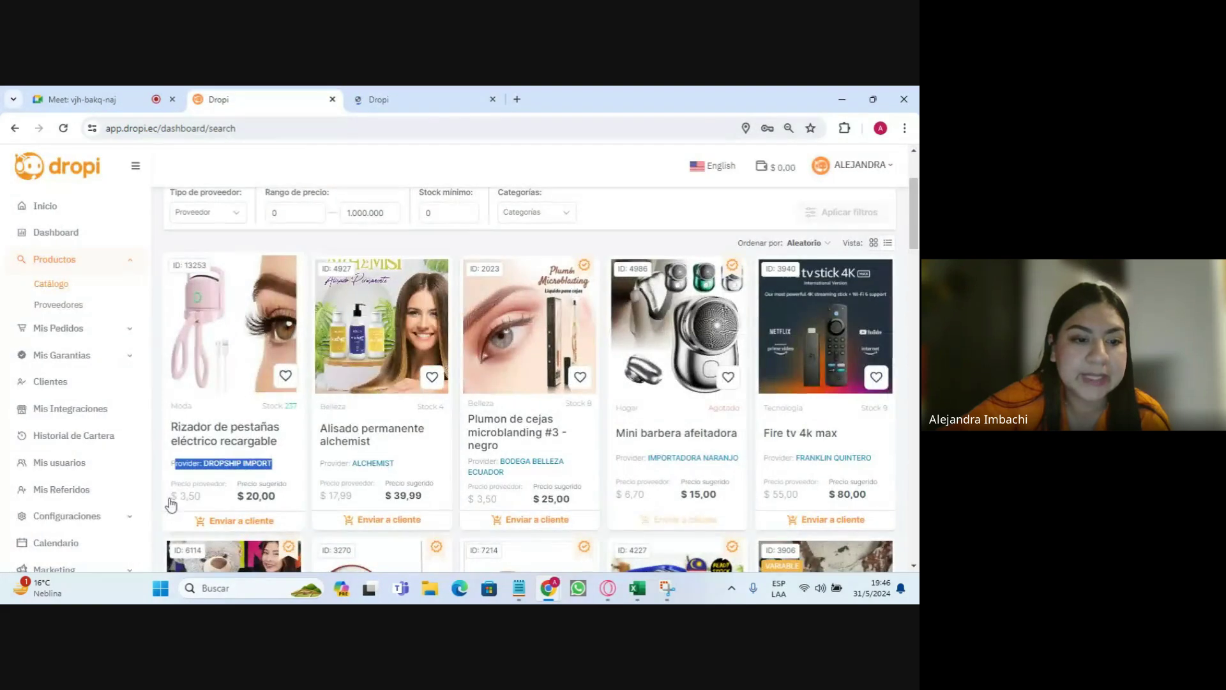
{"action": "left_click_drag", "start_coordinate": [169, 480], "coordinate": [203, 505]}
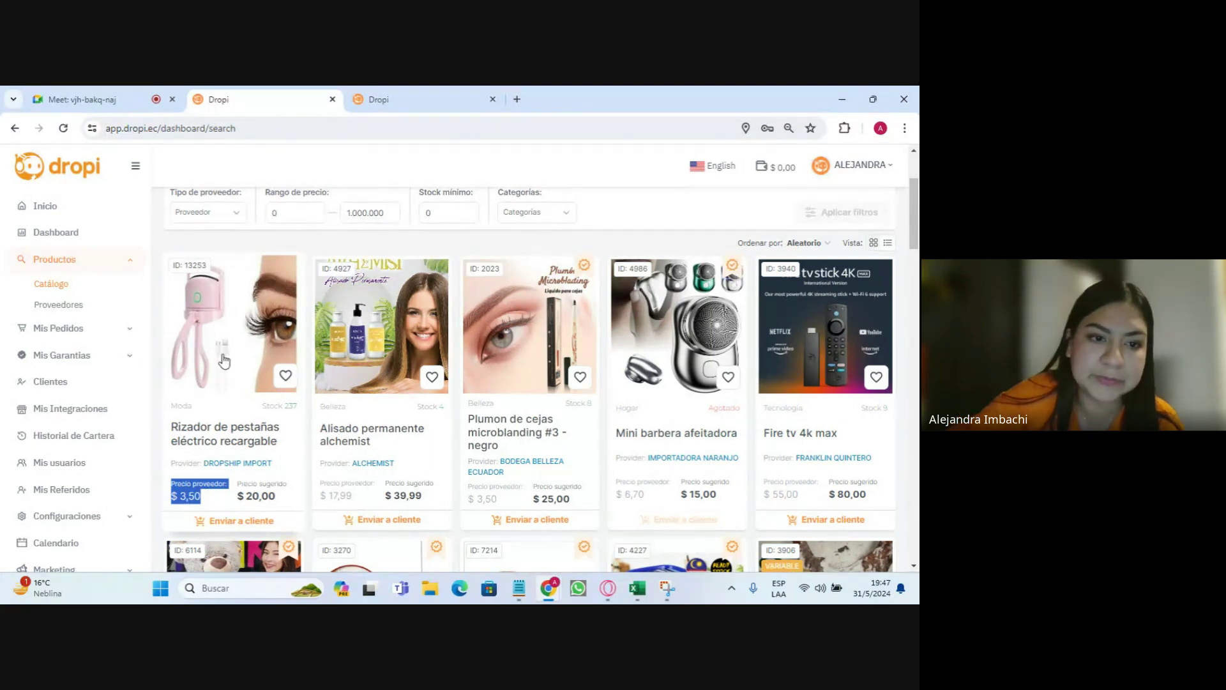
{"action": "scroll", "coordinate": [220, 326], "scroll_direction": "up", "scroll_amount": 3}
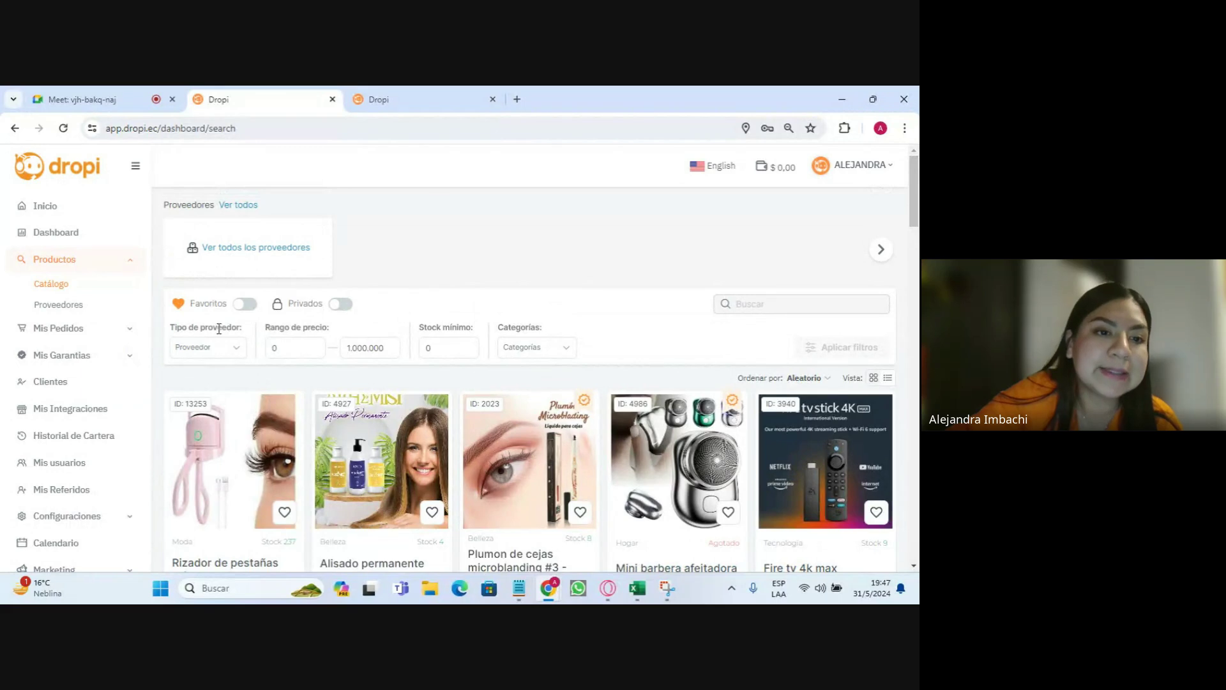
{"action": "scroll", "coordinate": [281, 392], "scroll_direction": "down", "scroll_amount": 1}
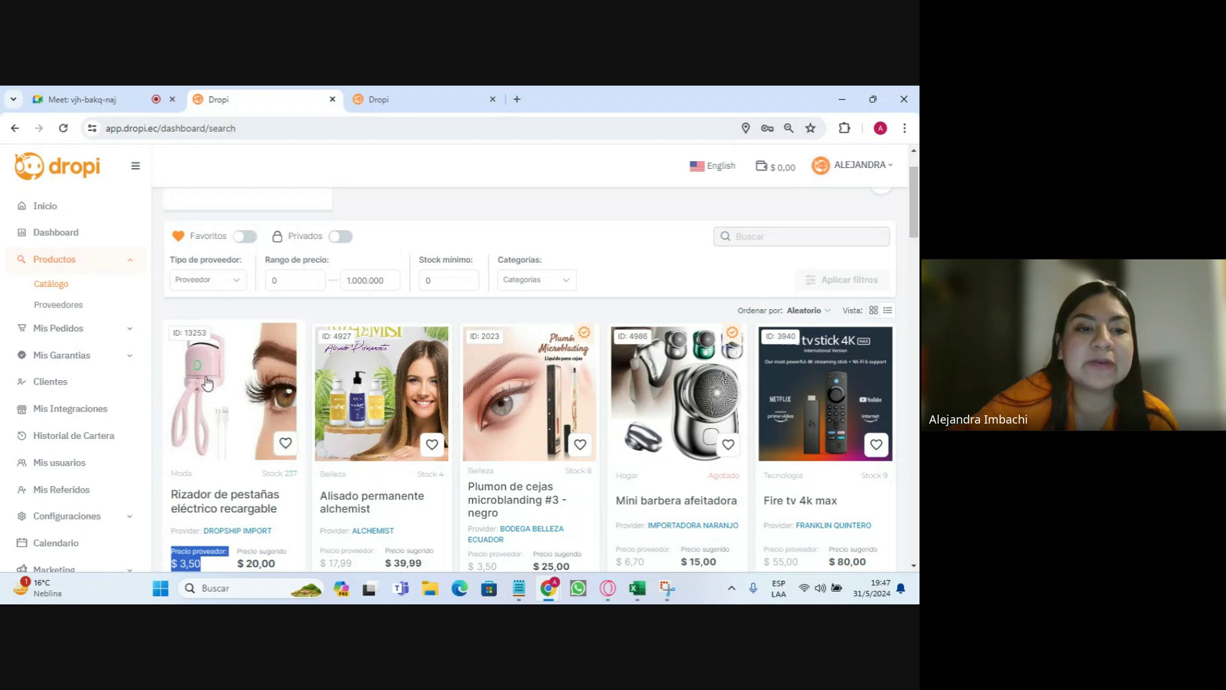
{"action": "left_click_drag", "start_coordinate": [171, 333], "coordinate": [240, 427]}
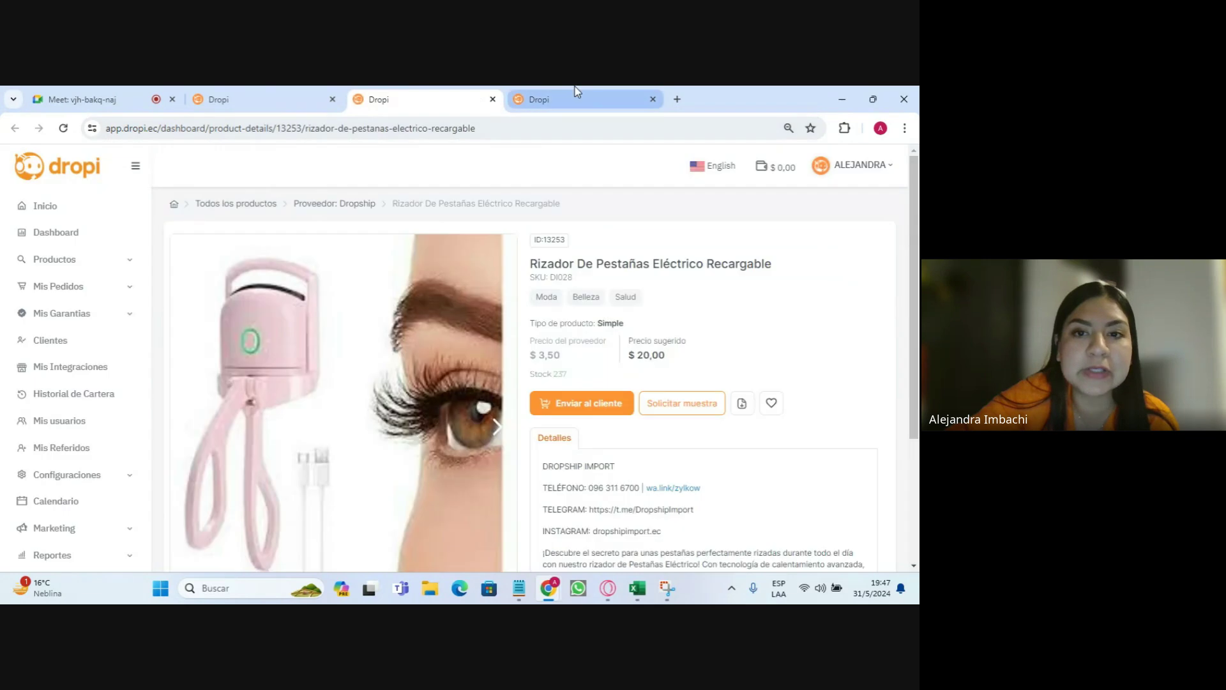
{"action": "left_click", "coordinate": [574, 99]}
{"action": "left_click", "coordinate": [422, 99]}
{"action": "scroll", "coordinate": [484, 267], "scroll_direction": "down", "scroll_amount": 1}
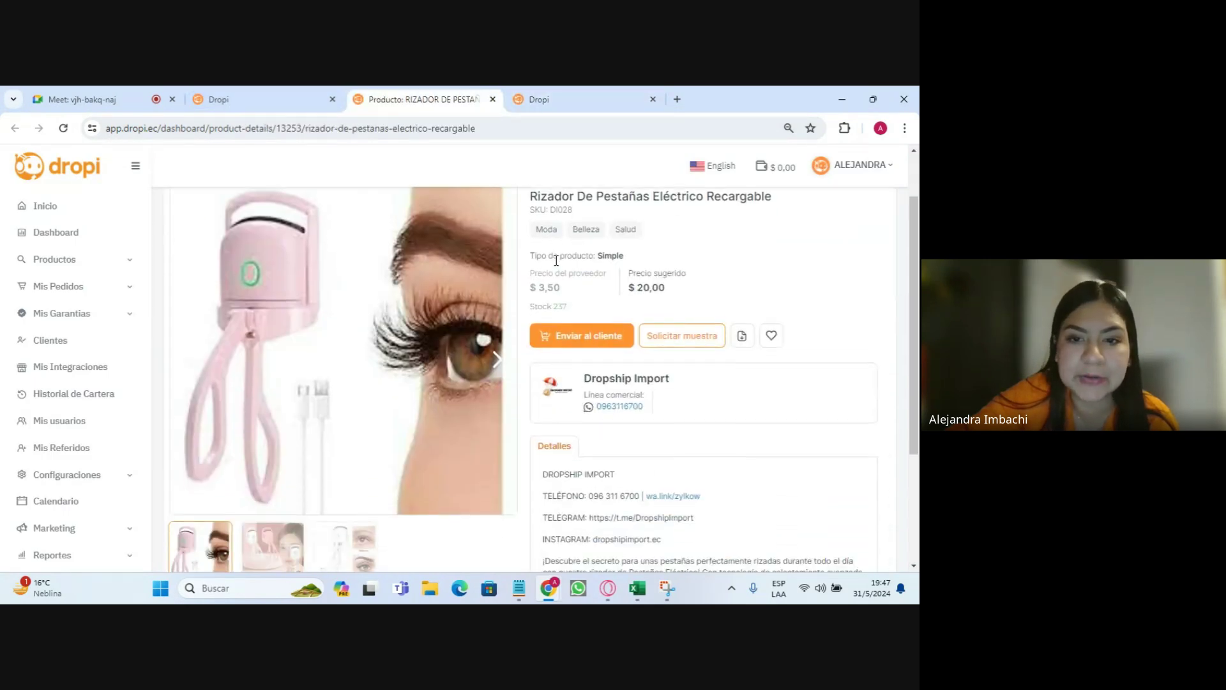
{"action": "left_click_drag", "start_coordinate": [547, 196], "coordinate": [656, 198]}
{"action": "scroll", "coordinate": [592, 248], "scroll_direction": "down", "scroll_amount": 2}
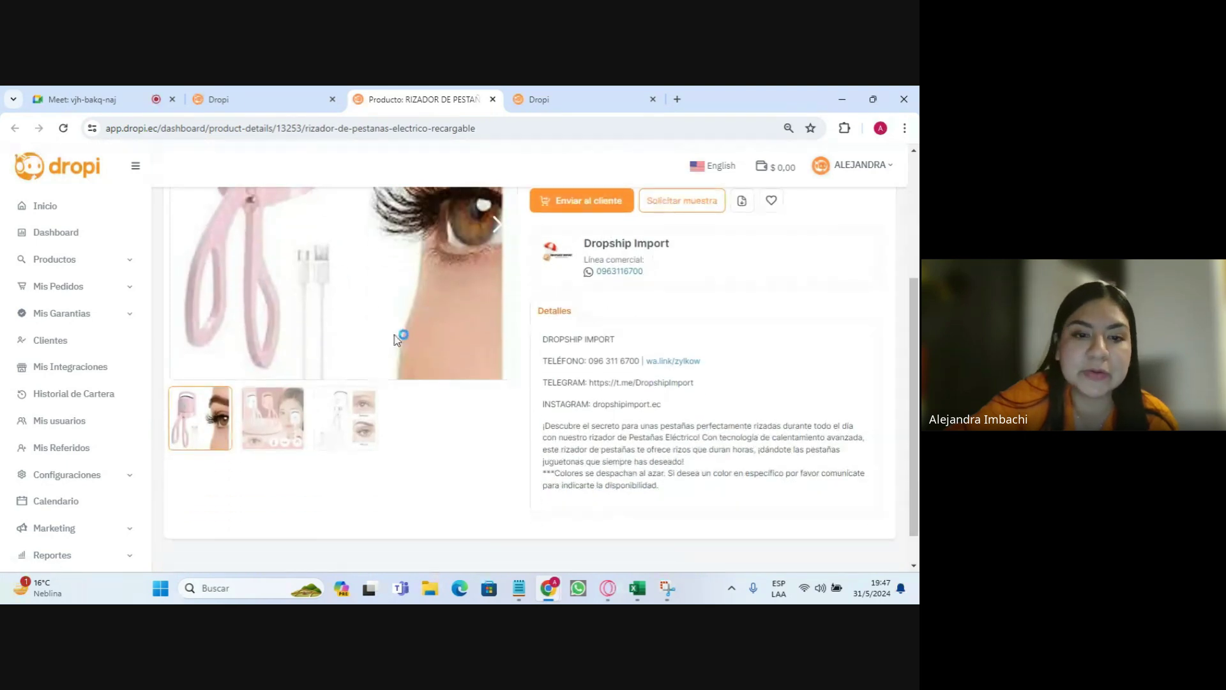
{"action": "left_click_drag", "start_coordinate": [591, 243], "coordinate": [702, 248]}
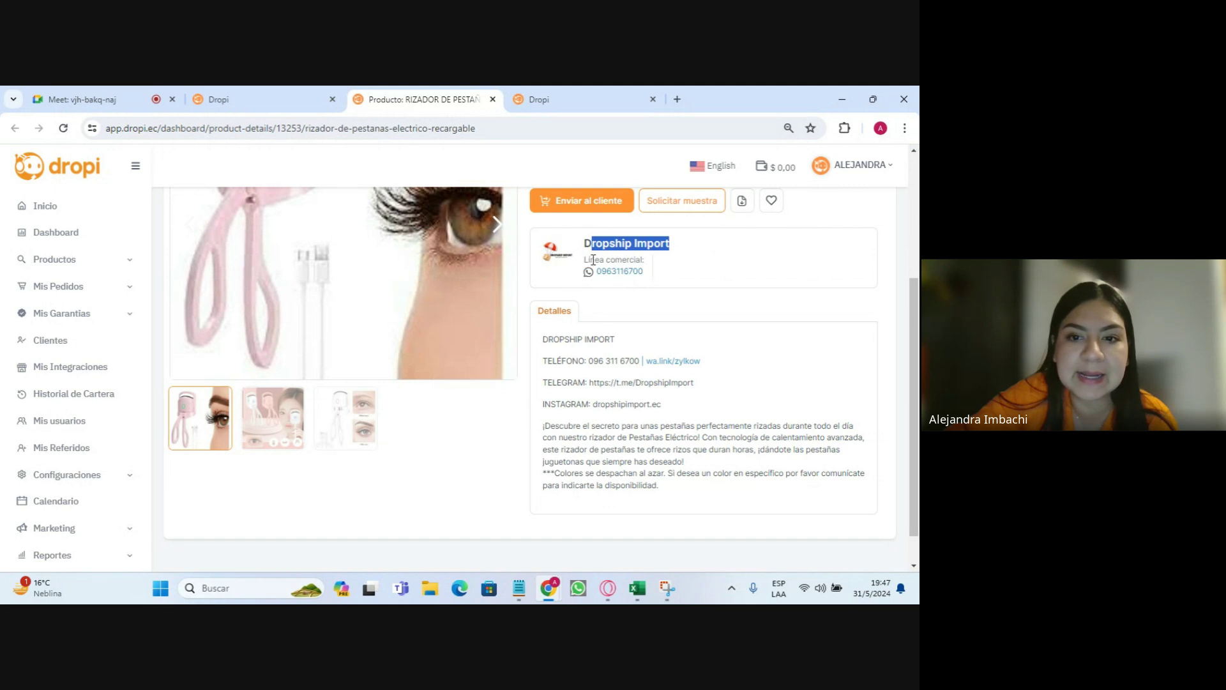
{"action": "left_click_drag", "start_coordinate": [583, 255], "coordinate": [657, 273]}
{"action": "left_click", "coordinate": [691, 283]}
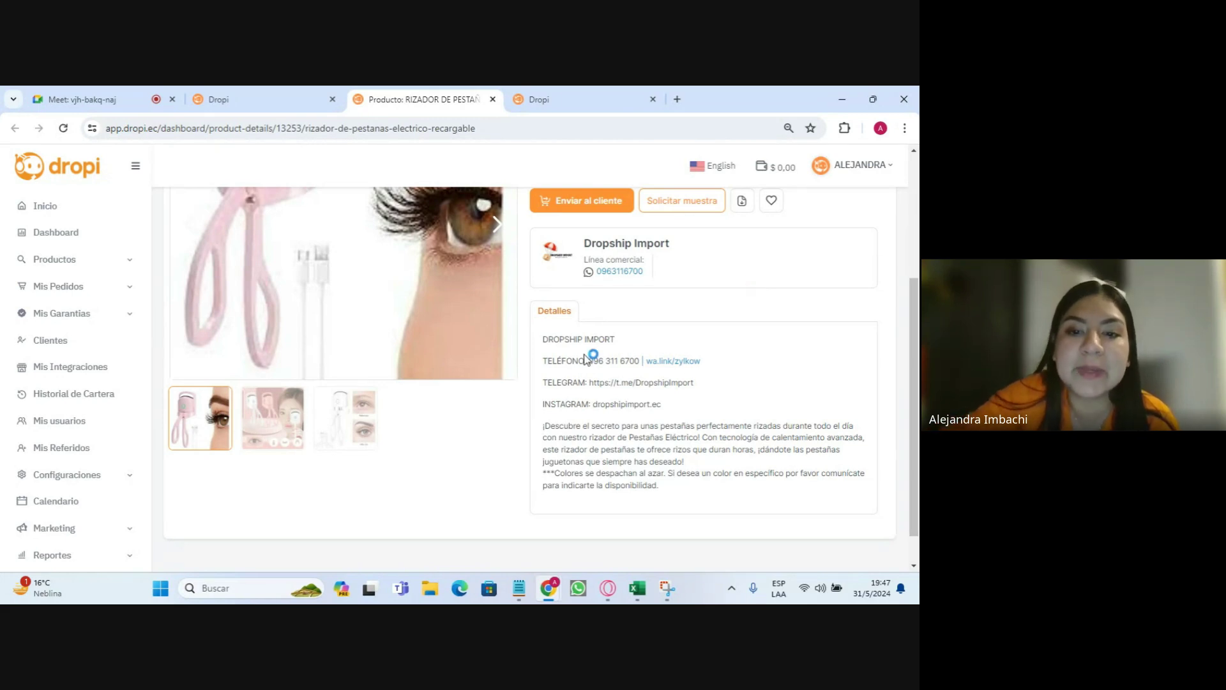
{"action": "left_click_drag", "start_coordinate": [564, 339], "coordinate": [685, 461]}
{"action": "left_click", "coordinate": [661, 461]}
{"action": "scroll", "coordinate": [665, 452], "scroll_direction": "down", "scroll_amount": 1}
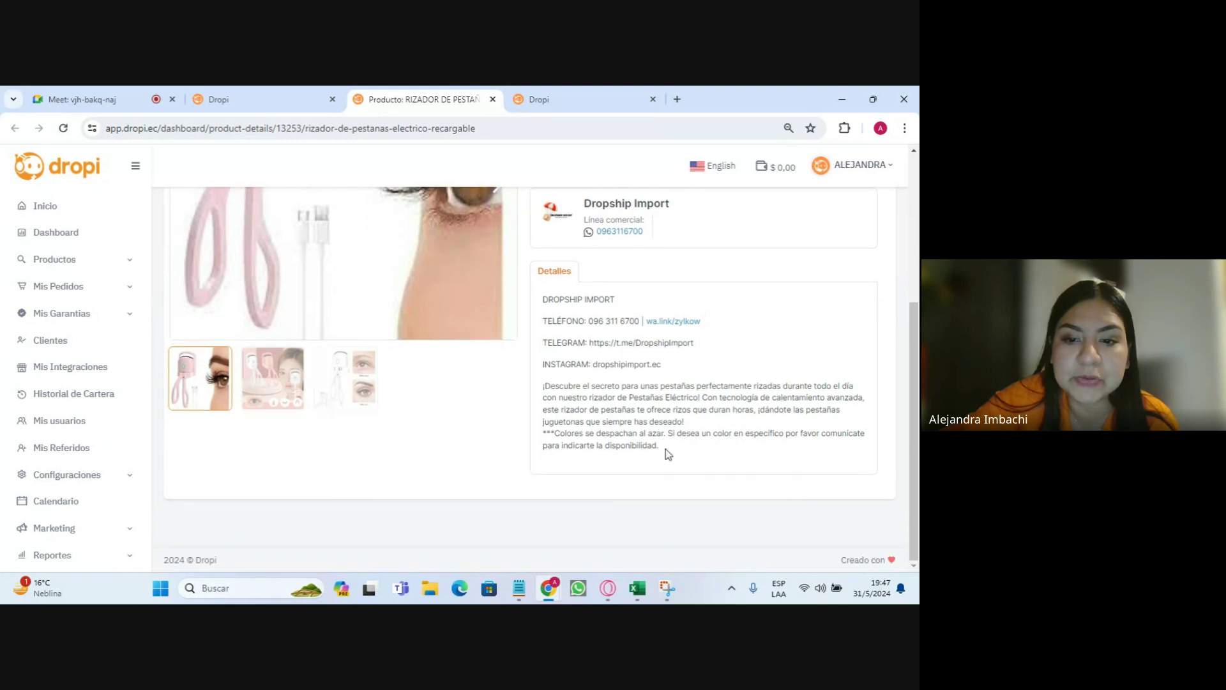
{"action": "scroll", "coordinate": [492, 451], "scroll_direction": "up", "scroll_amount": 4}
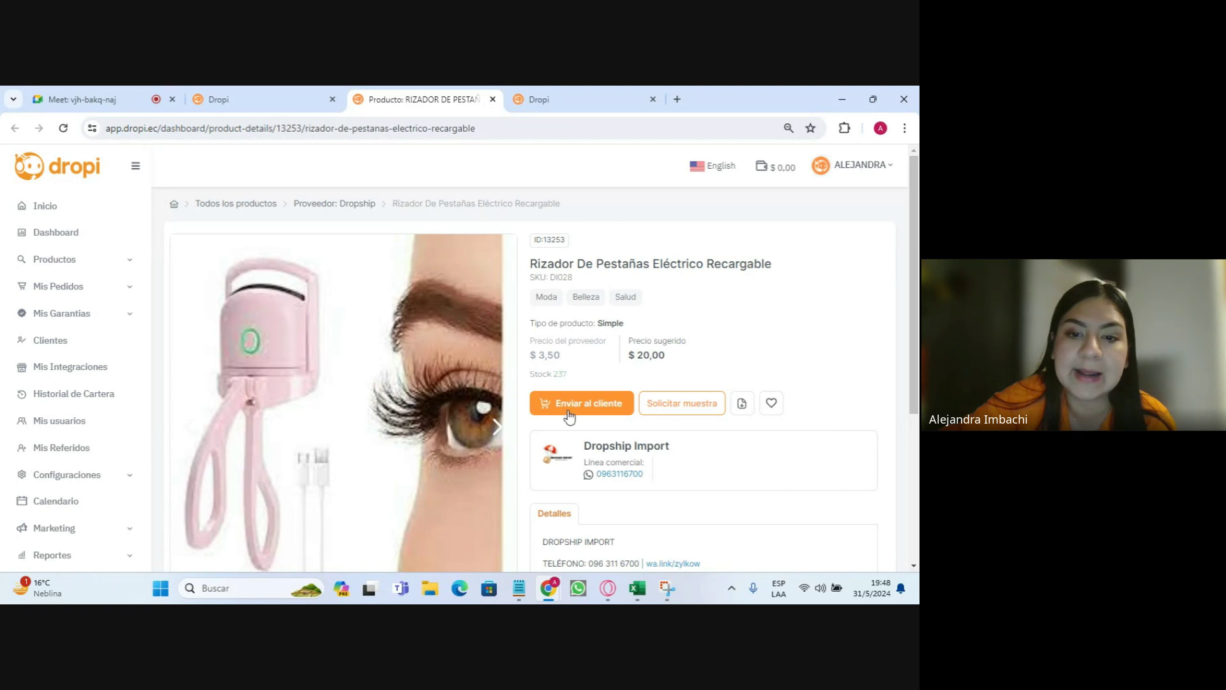
- Start a send-to-customer order and autofill the shipping fields from the saved contact entry
{"action": "left_click", "coordinate": [588, 405]}
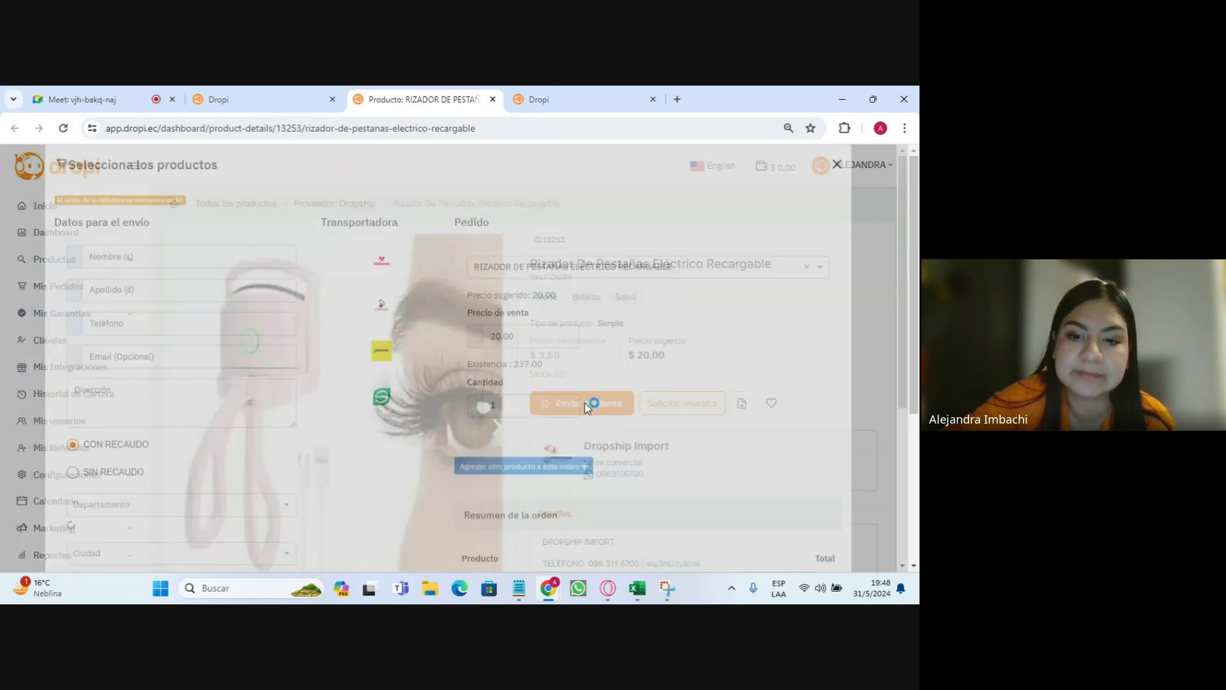
{"action": "left_click", "coordinate": [120, 285]}
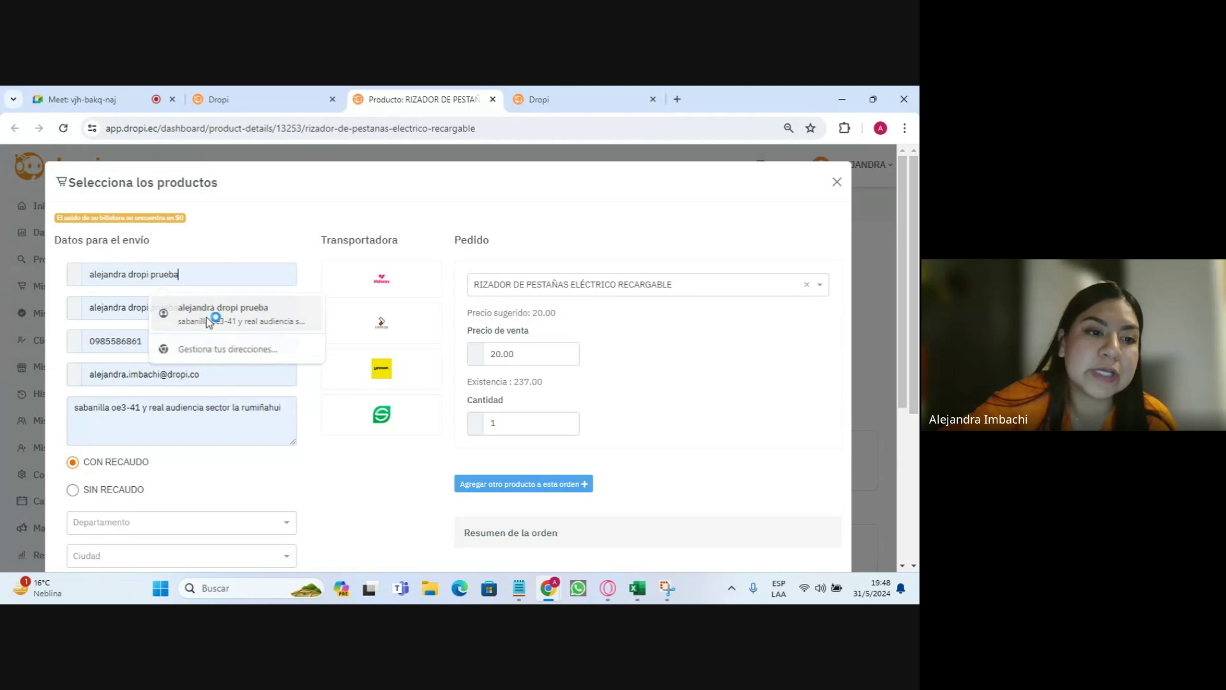
{"action": "left_click", "coordinate": [210, 312]}
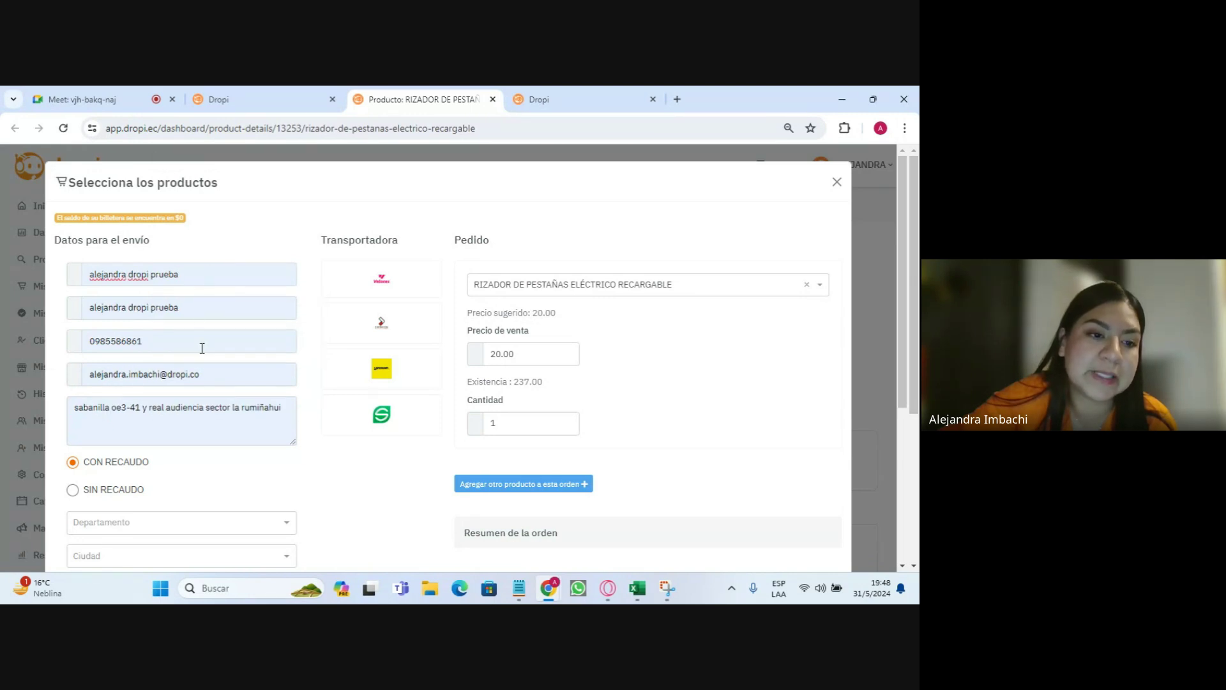
- Edit the end of the delivery address and dismiss the address suggestions
{"action": "left_click", "coordinate": [76, 409]}
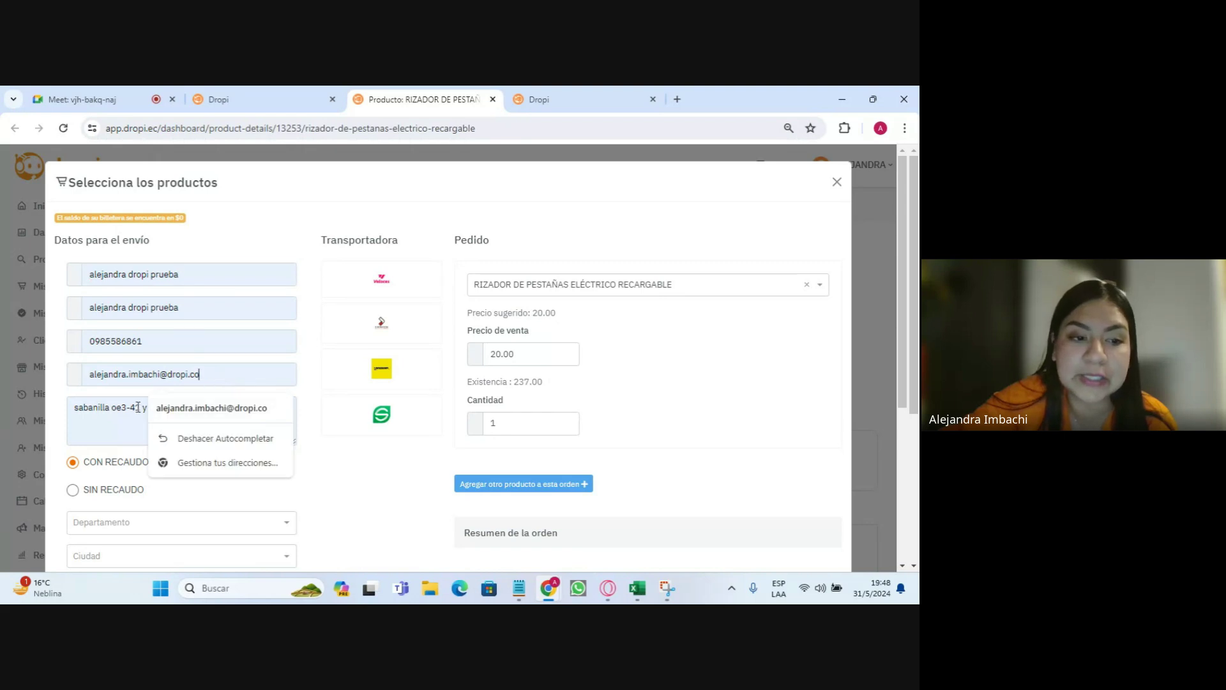
{"action": "left_click", "coordinate": [282, 408]}
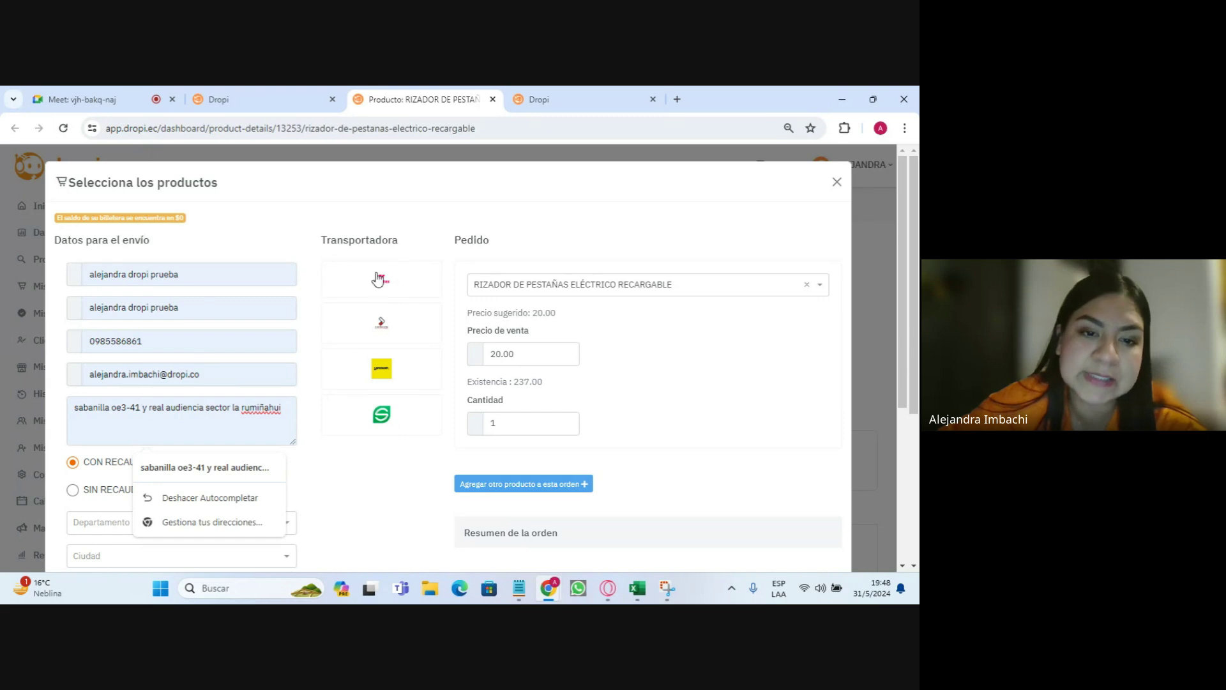
{"action": "scroll", "coordinate": [155, 369], "scroll_direction": "down", "scroll_amount": 1}
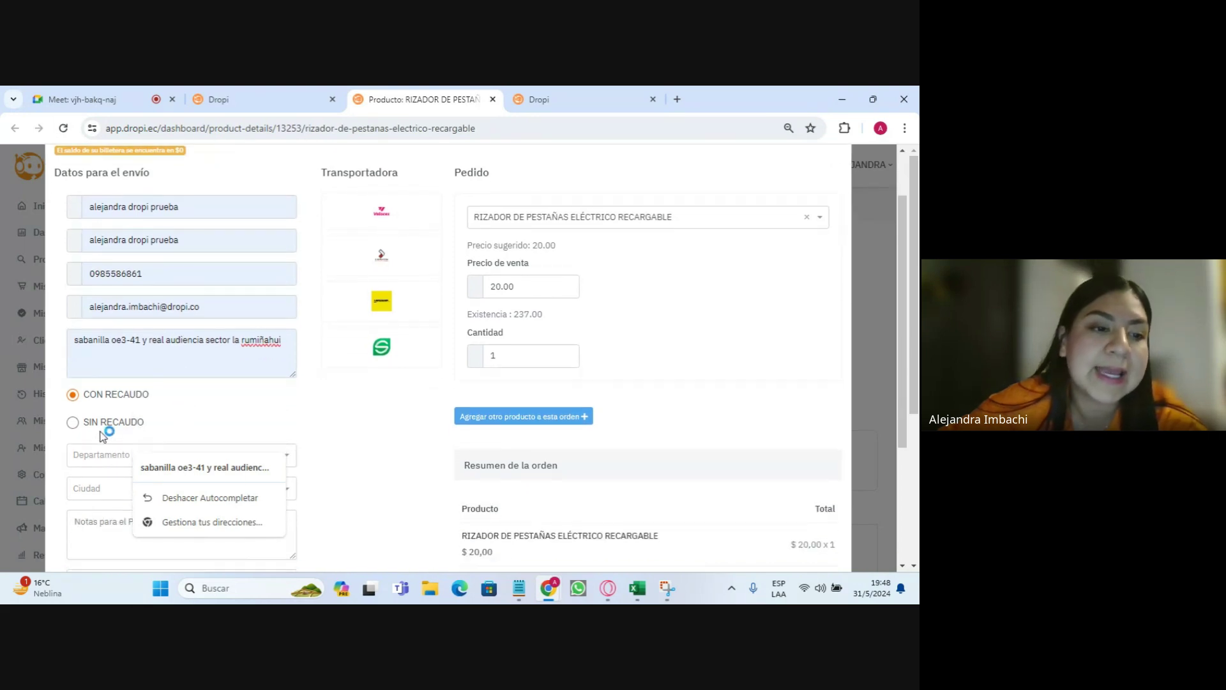
{"action": "left_click", "coordinate": [118, 395]}
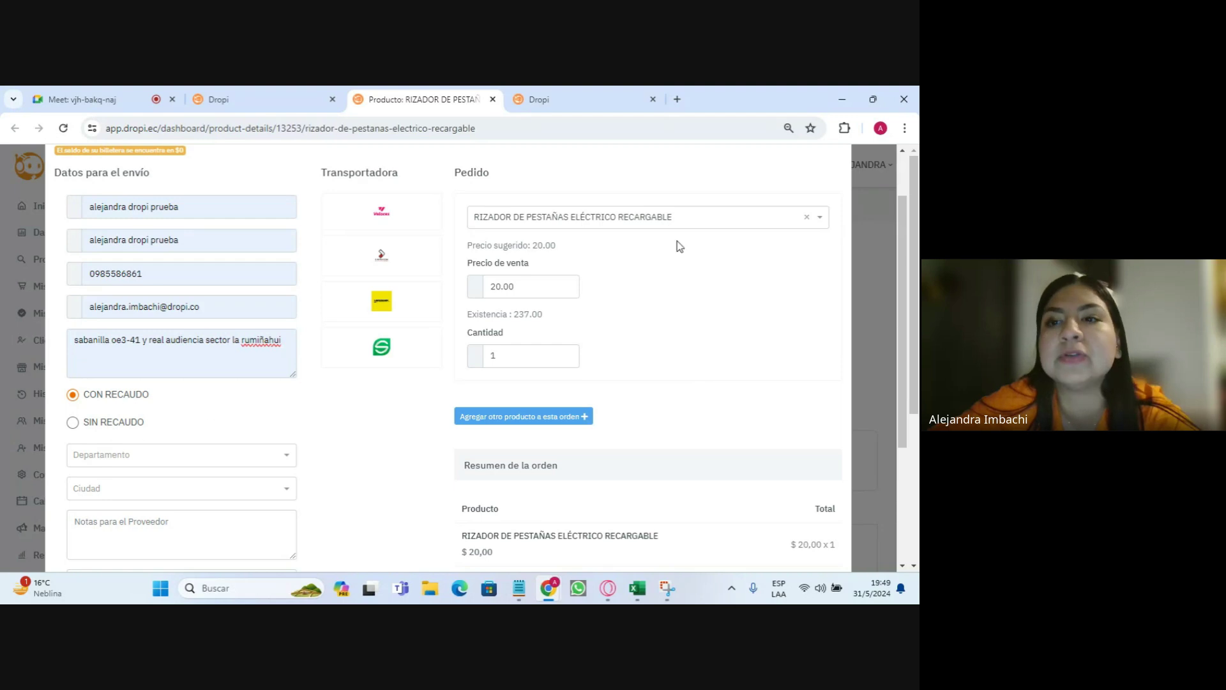
- Switch the payment type to SIN RECAUDO and set the province to PICHINCHA
{"action": "left_click", "coordinate": [105, 423]}
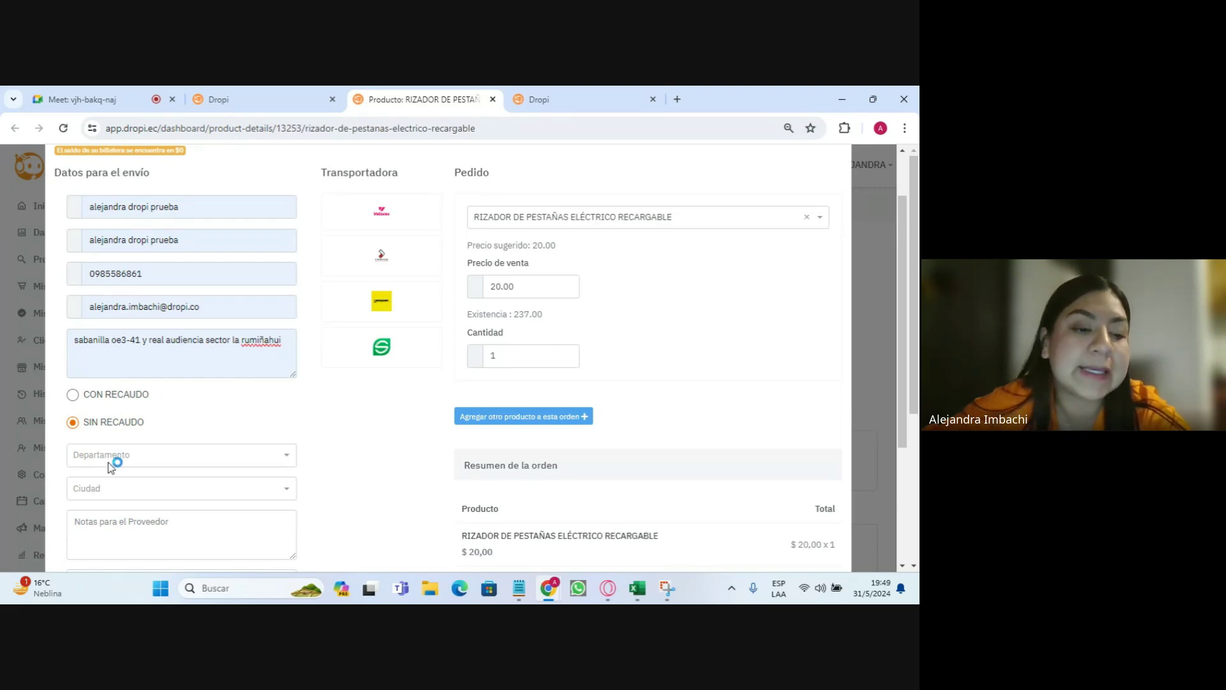
{"action": "left_click", "coordinate": [131, 455]}
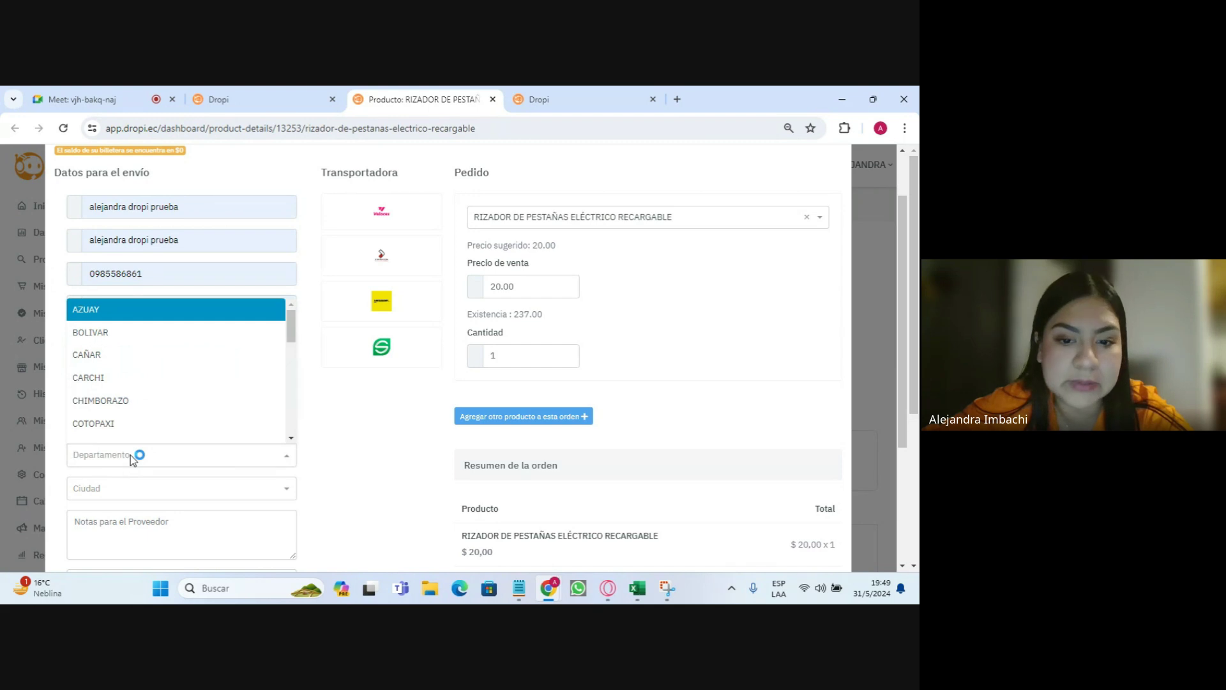
{"action": "type", "text": "pich"}
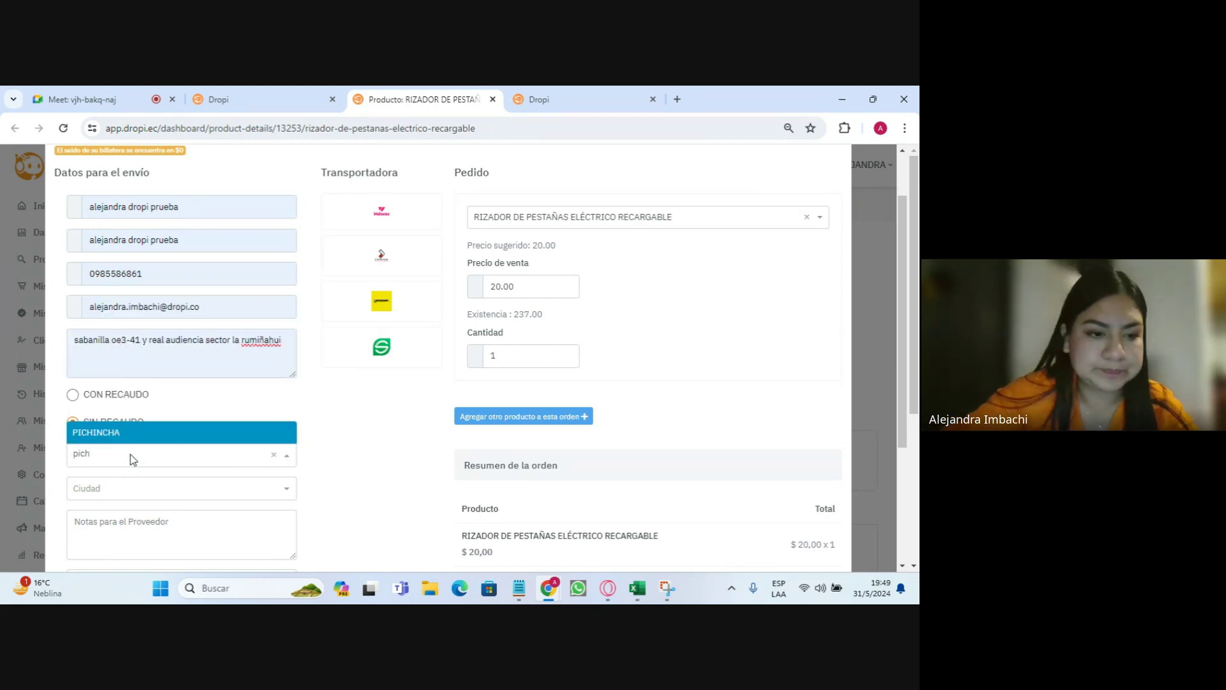
{"action": "key", "text": "Return"}
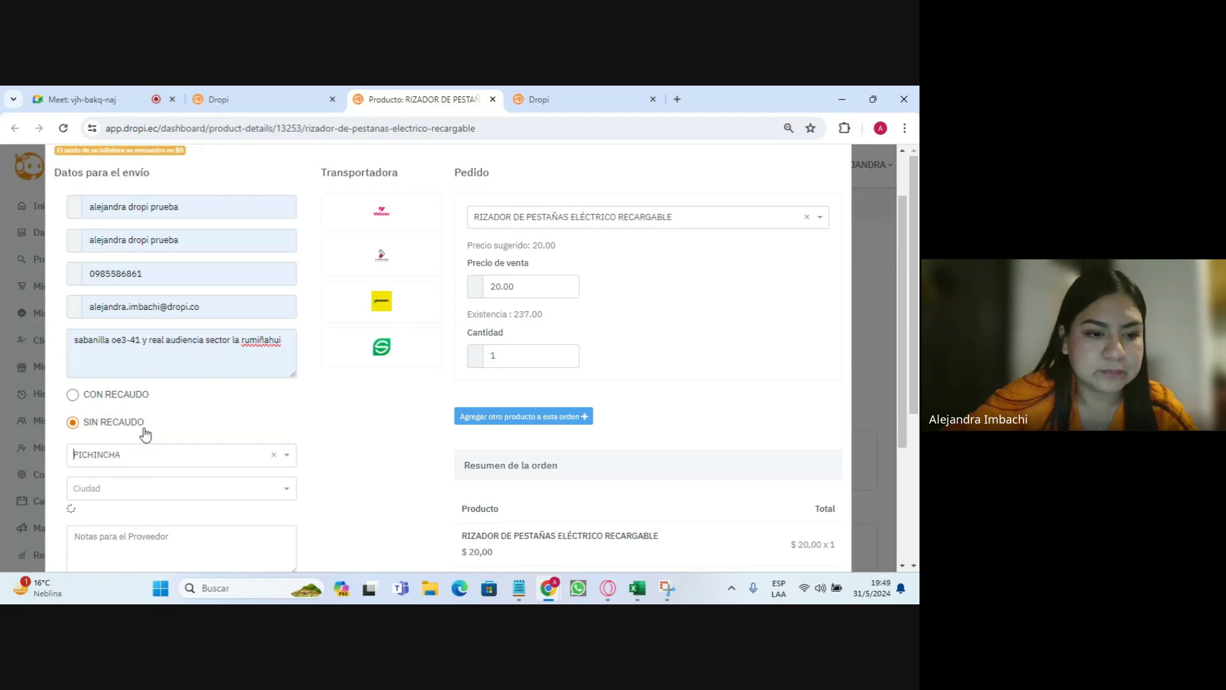
- Choose QUITO as the delivery city to show carrier shipping prices
{"action": "left_click", "coordinate": [187, 489]}
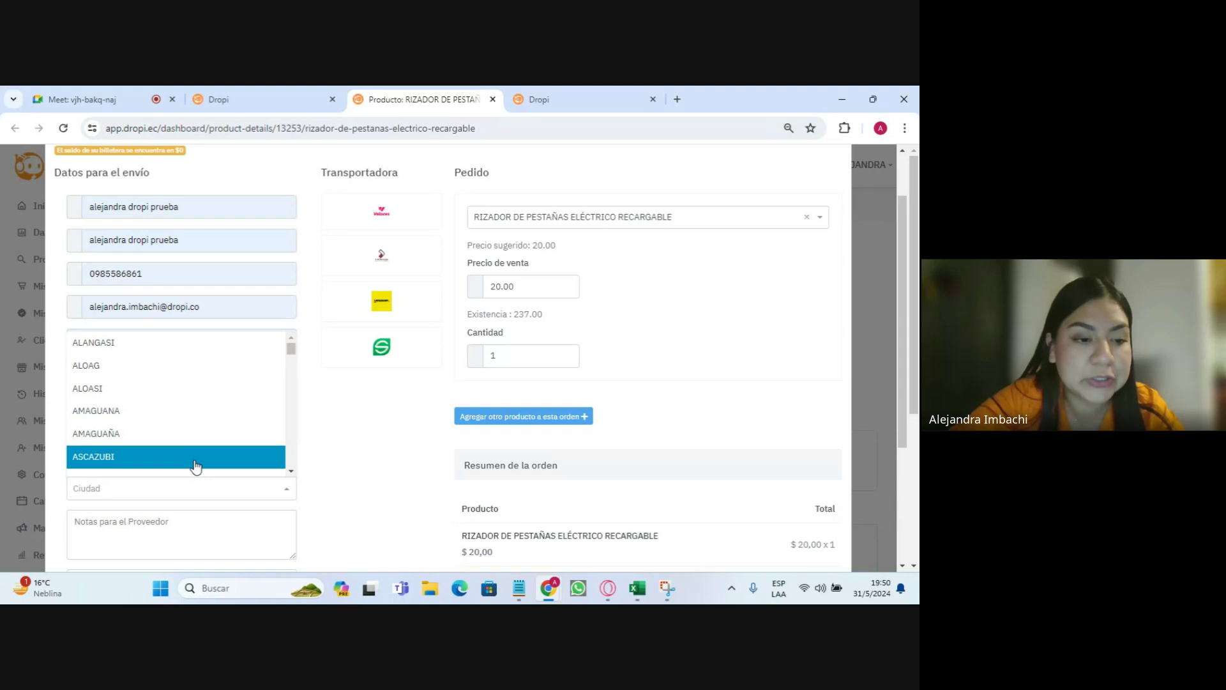
{"action": "type", "text": "quito"}
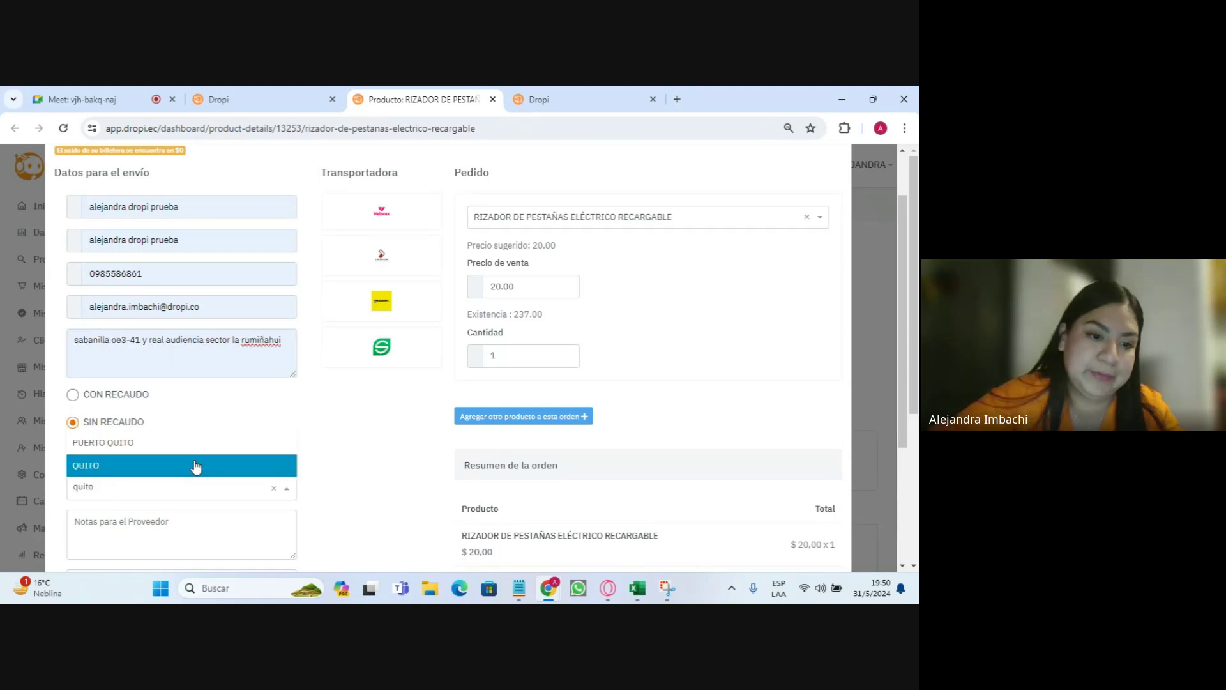
{"action": "left_click", "coordinate": [196, 467]}
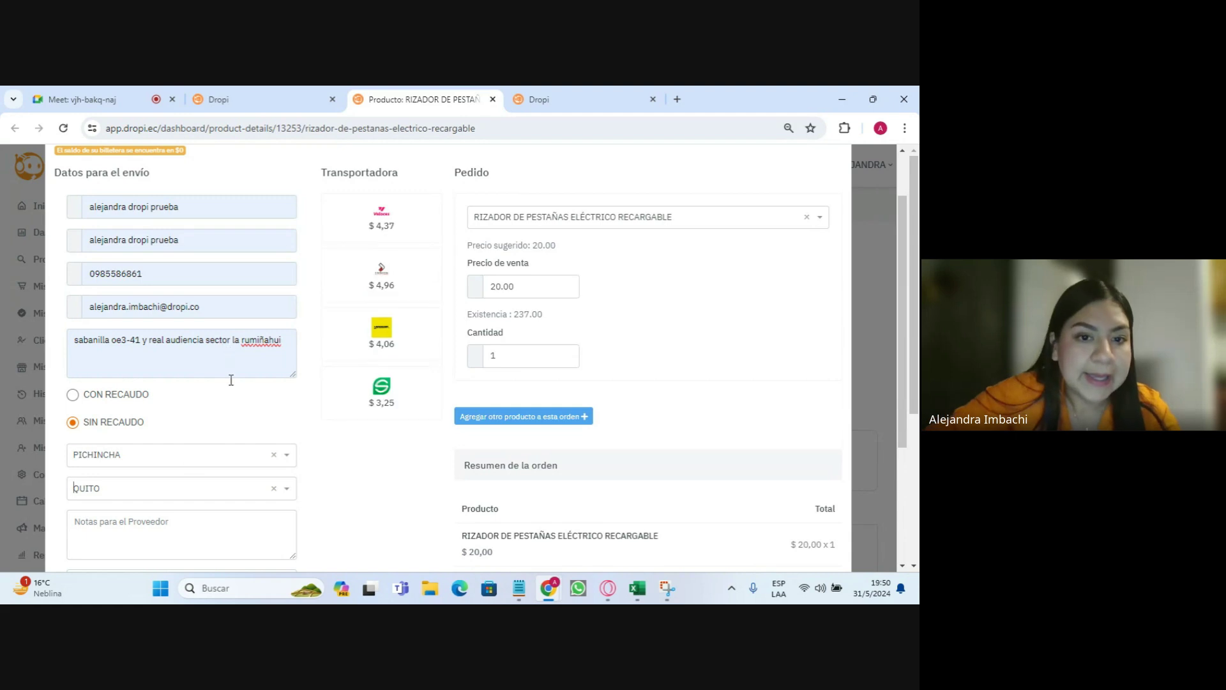
{"action": "scroll", "coordinate": [192, 445], "scroll_direction": "down", "scroll_amount": 1}
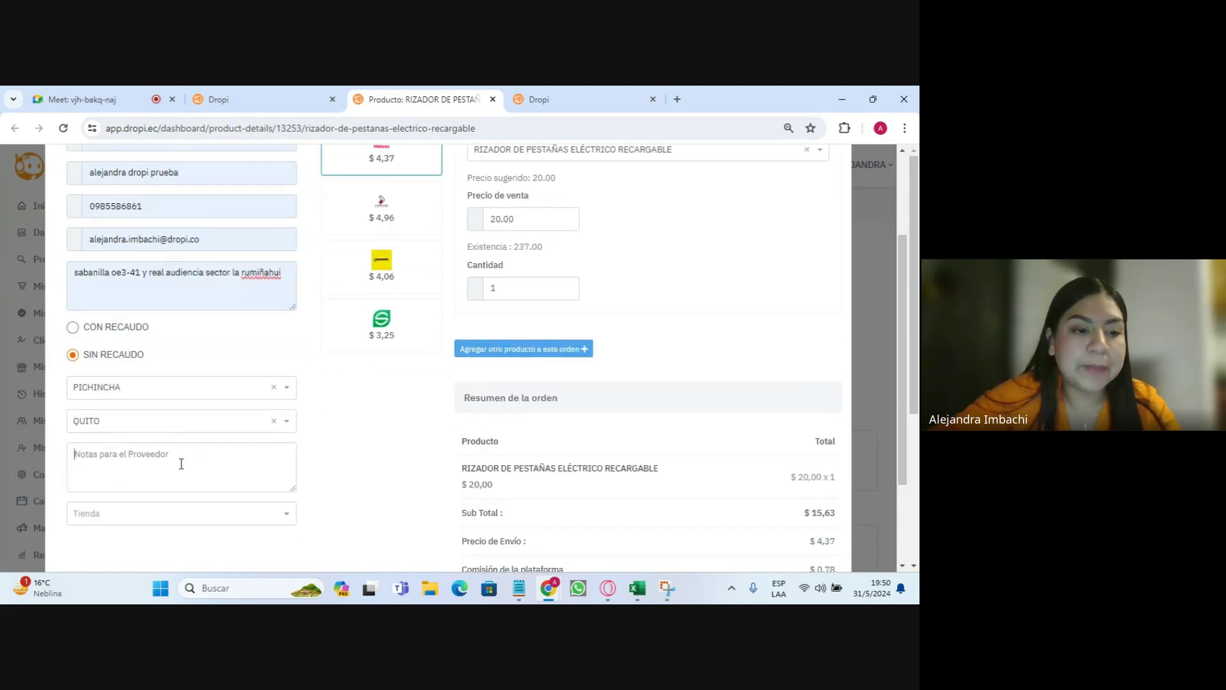
- Enter the provider note 'llamar al cliente antes de entregar' and check the empty Tienda dropdown
{"action": "type", "text": "llamar"}
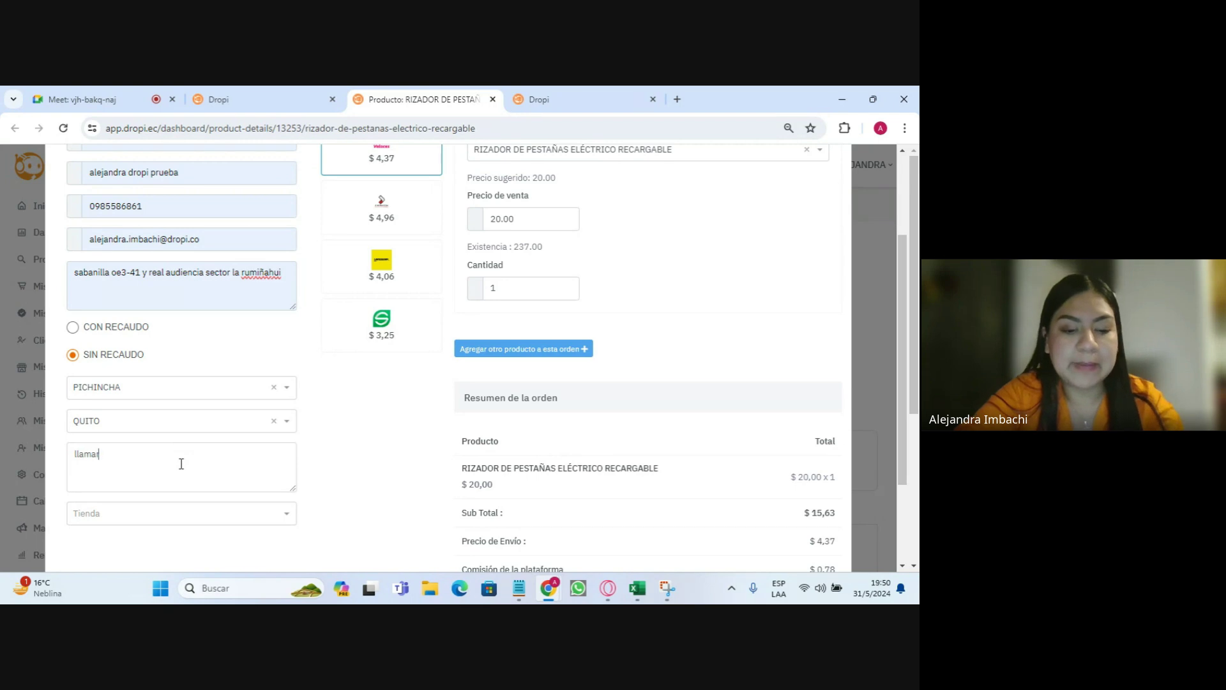
{"action": "type", "text": " al cliente an"}
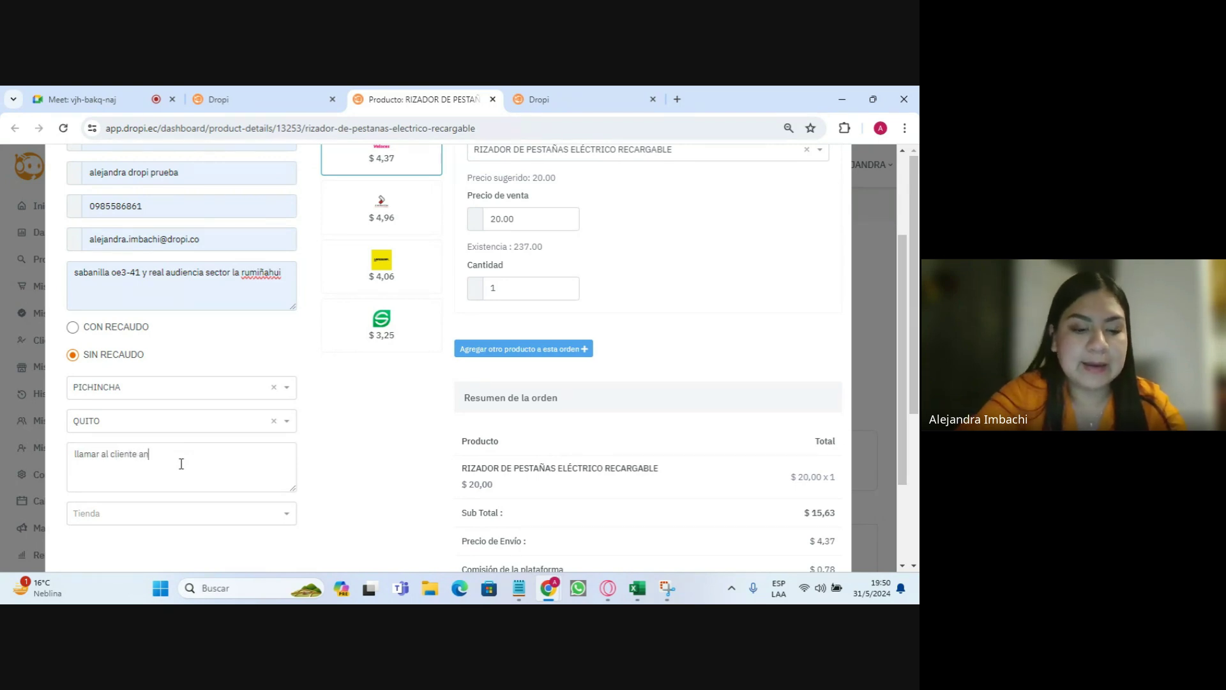
{"action": "type", "text": "tes de entre"}
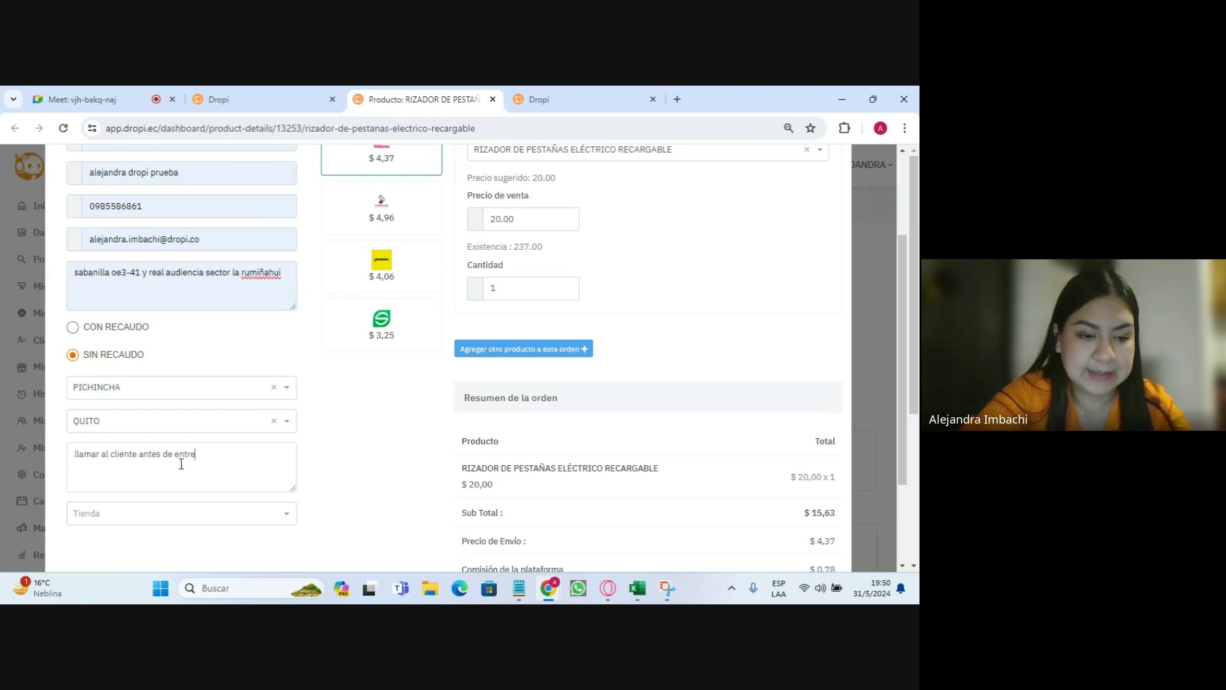
{"action": "type", "text": "gar"}
{"action": "left_click", "coordinate": [174, 515]}
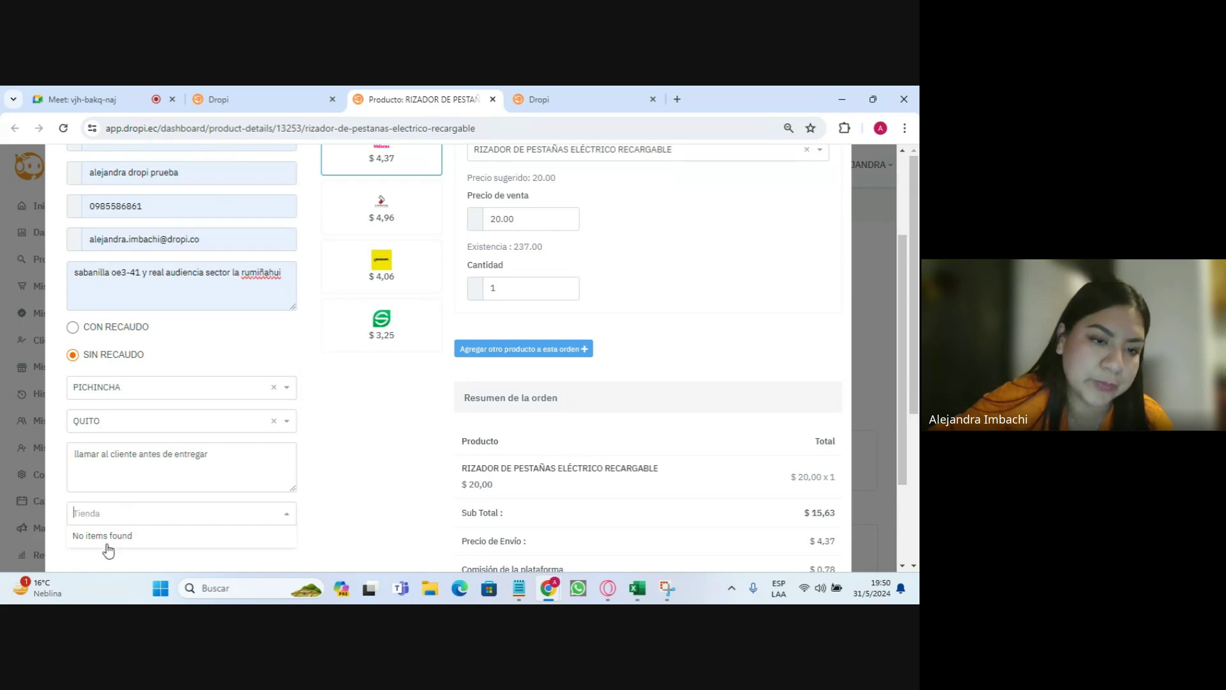
{"action": "scroll", "coordinate": [148, 468], "scroll_direction": "up", "scroll_amount": 2}
{"action": "scroll", "coordinate": [170, 482], "scroll_direction": "up", "scroll_amount": 1}
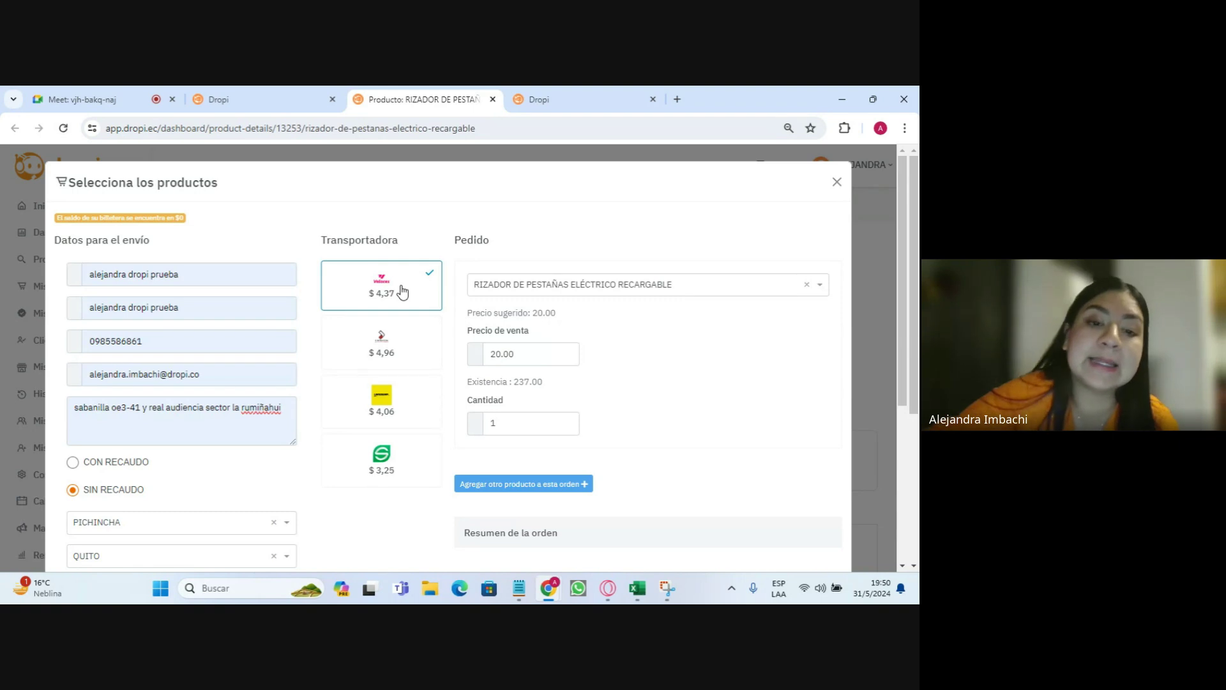
- Select the $4,96 carrier and change the sale price from 20.00 to 35
{"action": "left_click", "coordinate": [385, 349]}
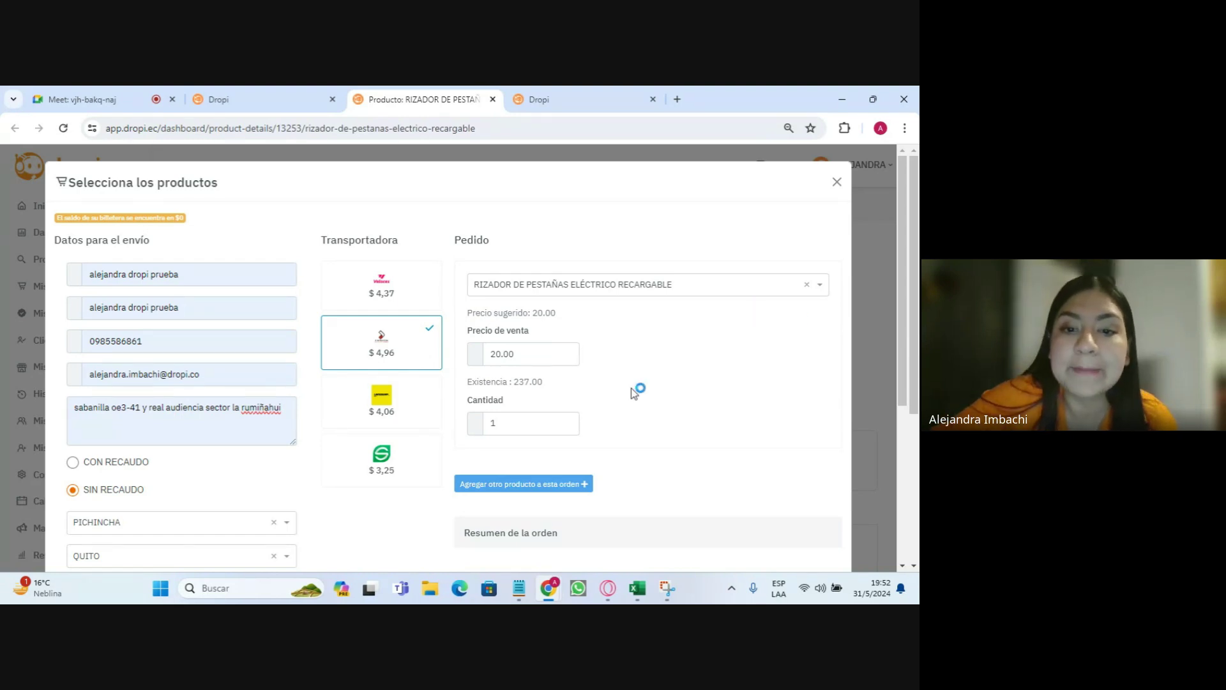
{"action": "left_click_drag", "start_coordinate": [546, 359], "coordinate": [487, 355]}
{"action": "type", "text": "35"}
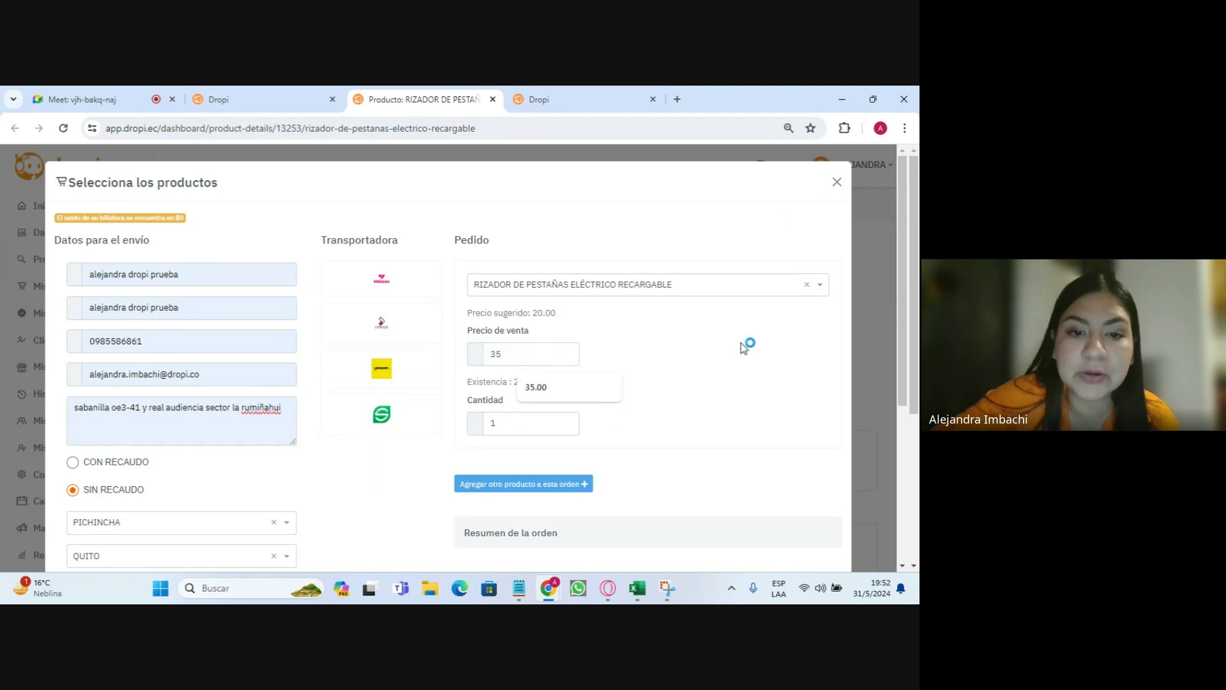
- Accept the 35.00 sale price and scroll down to the order summary
{"action": "left_click", "coordinate": [393, 287]}
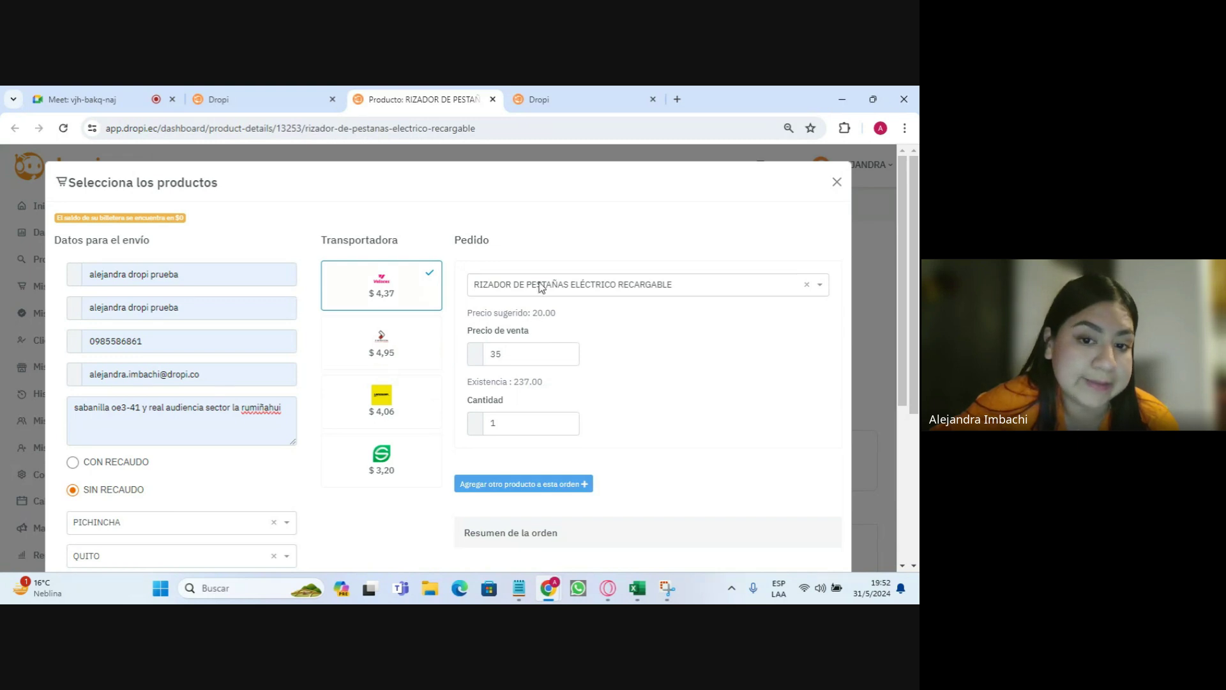
{"action": "scroll", "coordinate": [565, 315], "scroll_direction": "down", "scroll_amount": 3}
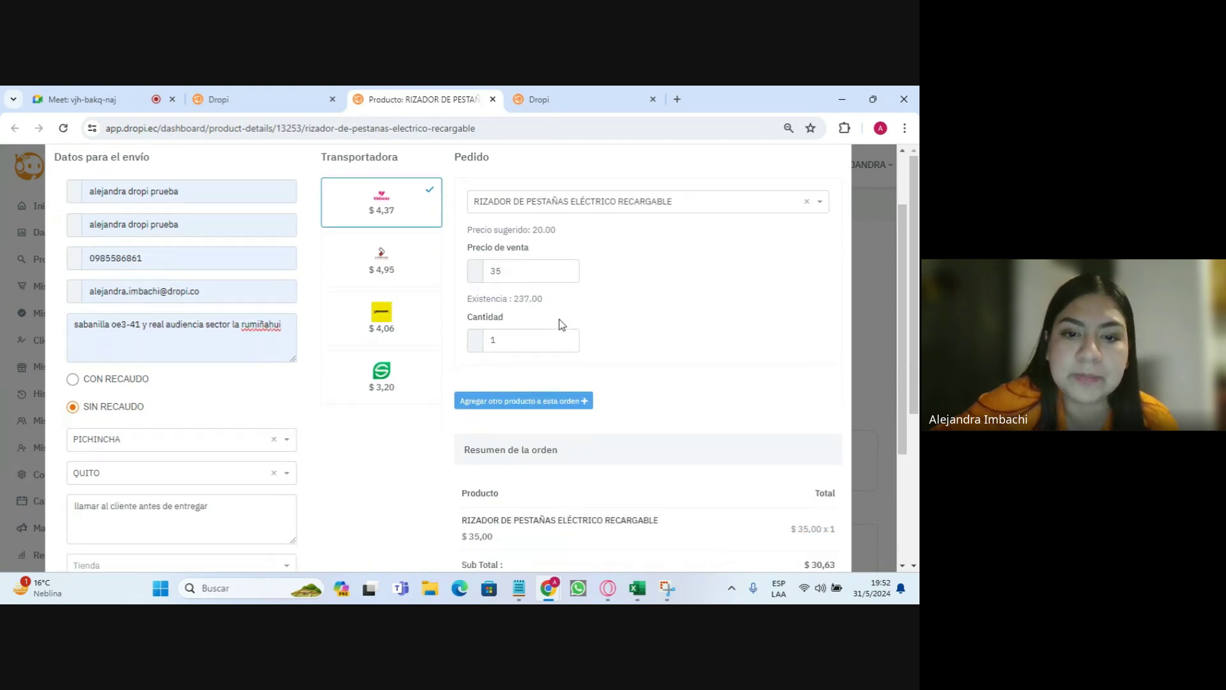
{"action": "left_click_drag", "start_coordinate": [463, 330], "coordinate": [600, 332]}
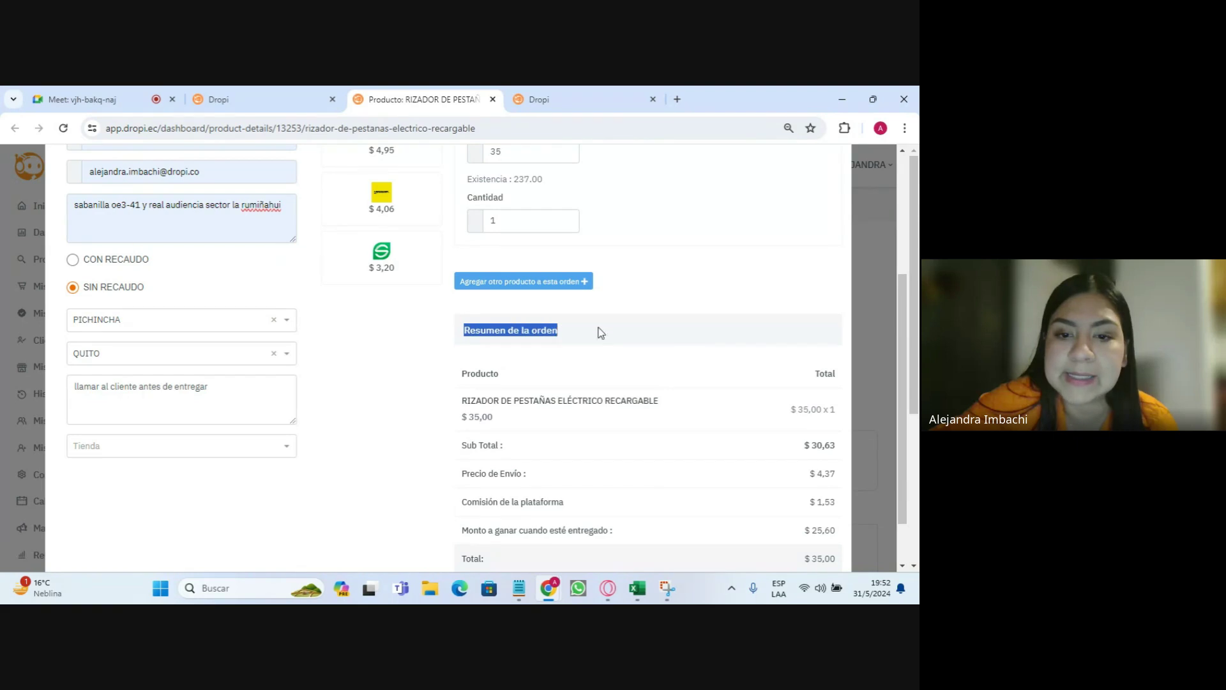
{"action": "scroll", "coordinate": [749, 334], "scroll_direction": "down", "scroll_amount": 1}
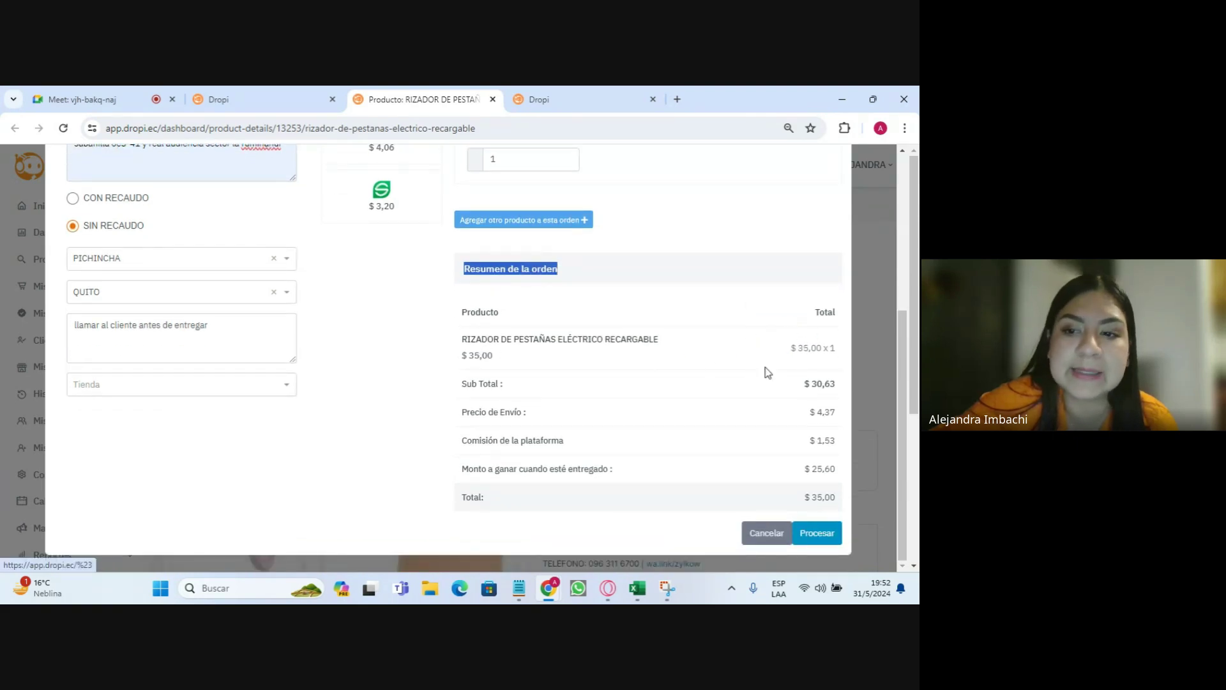
- Highlight the summary lines: product total, $30,63 subtotal, shipping price and $1,53 platform commission
{"action": "left_click_drag", "start_coordinate": [791, 348], "coordinate": [819, 353]}
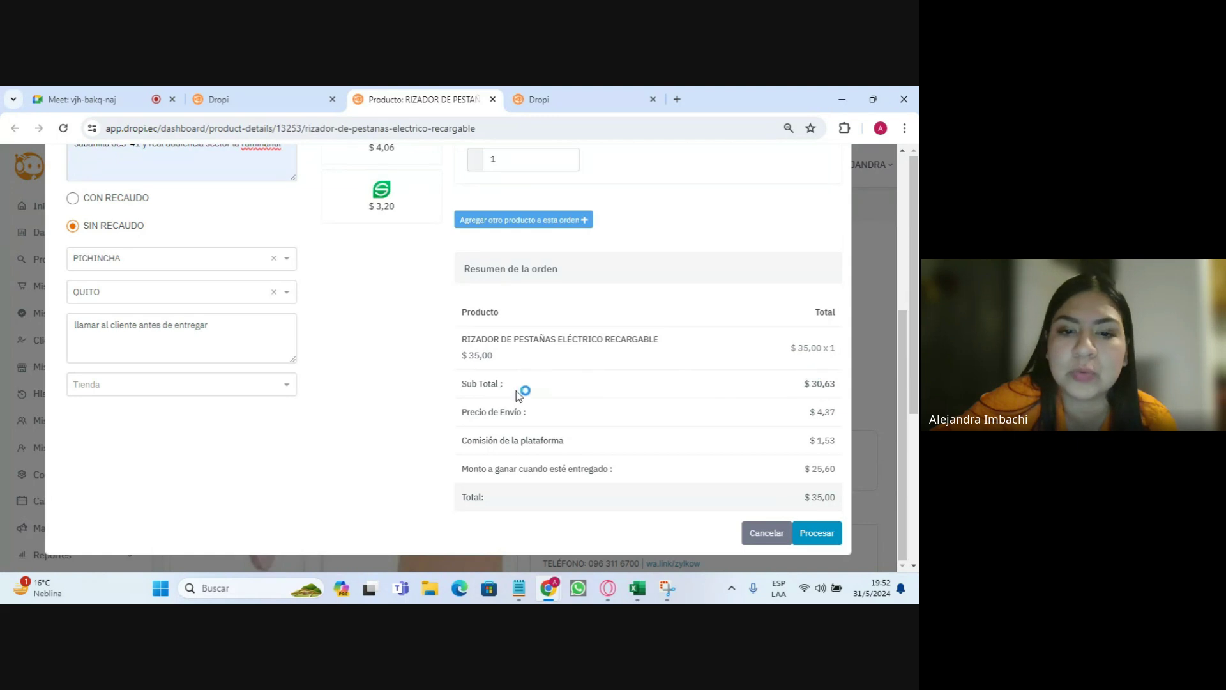
{"action": "left_click_drag", "start_coordinate": [461, 384], "coordinate": [504, 384]}
{"action": "left_click_drag", "start_coordinate": [783, 390], "coordinate": [843, 392]}
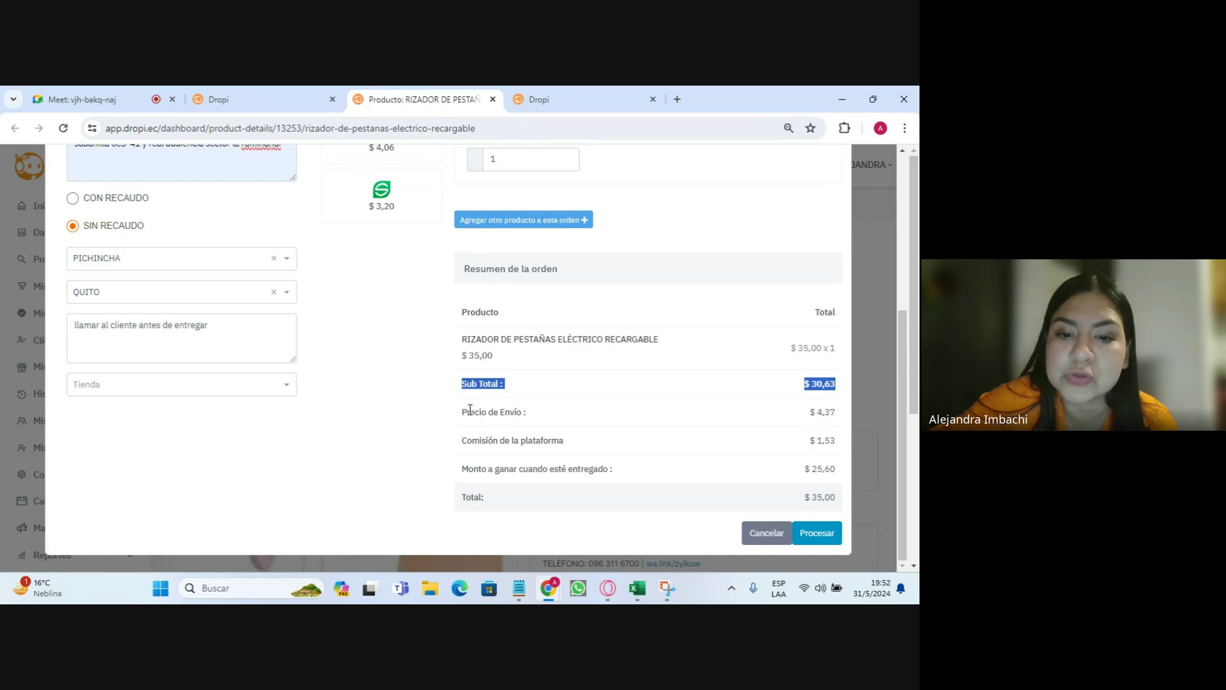
{"action": "left_click_drag", "start_coordinate": [463, 411], "coordinate": [562, 413]}
{"action": "left_click_drag", "start_coordinate": [462, 439], "coordinate": [840, 445]}
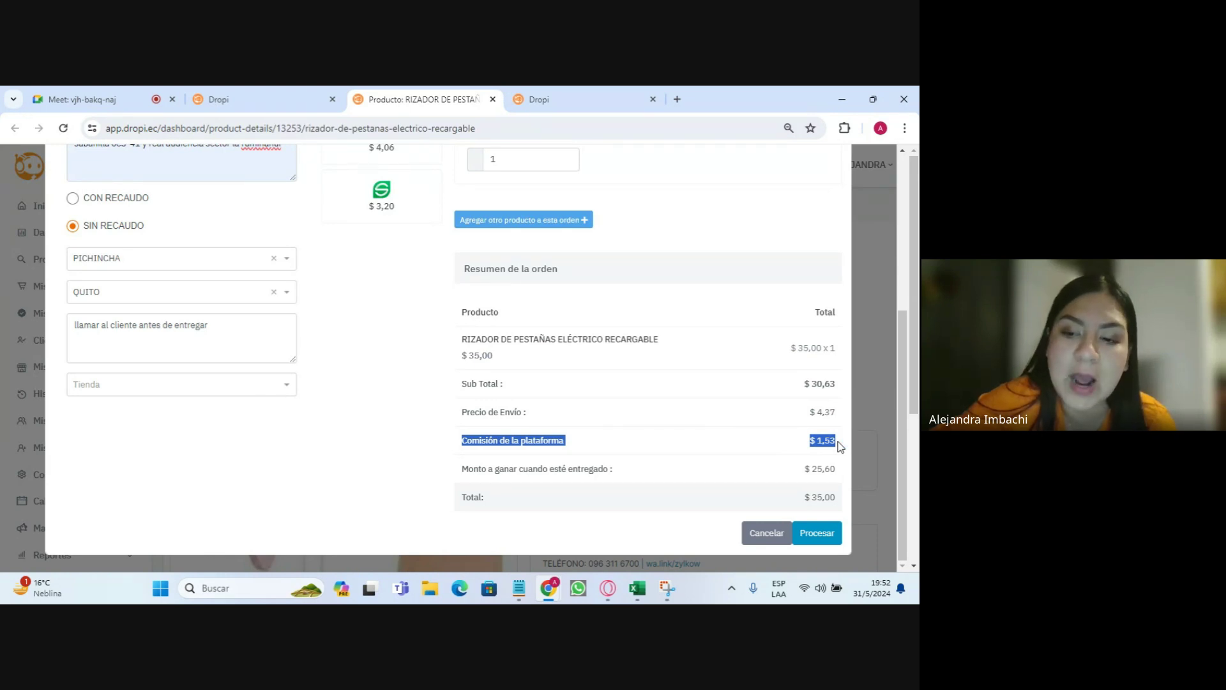
{"action": "left_click", "coordinate": [839, 445]}
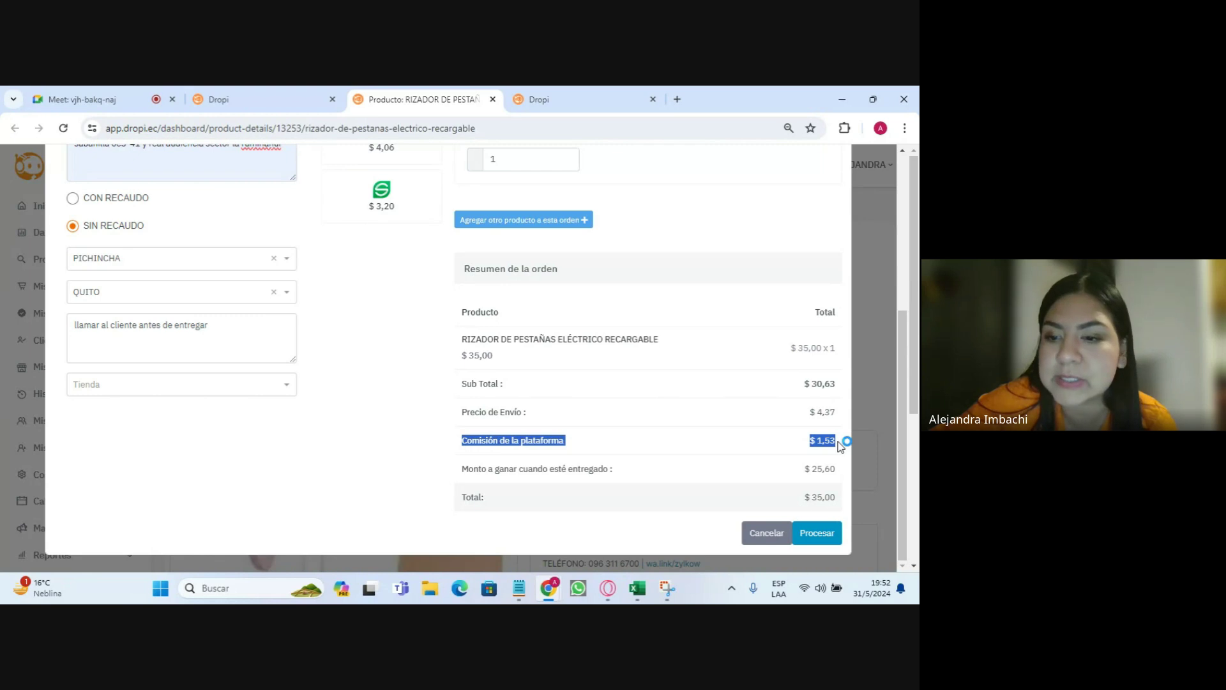
{"action": "left_click_drag", "start_coordinate": [841, 445], "coordinate": [841, 474]}
{"action": "left_click", "coordinate": [505, 439]}
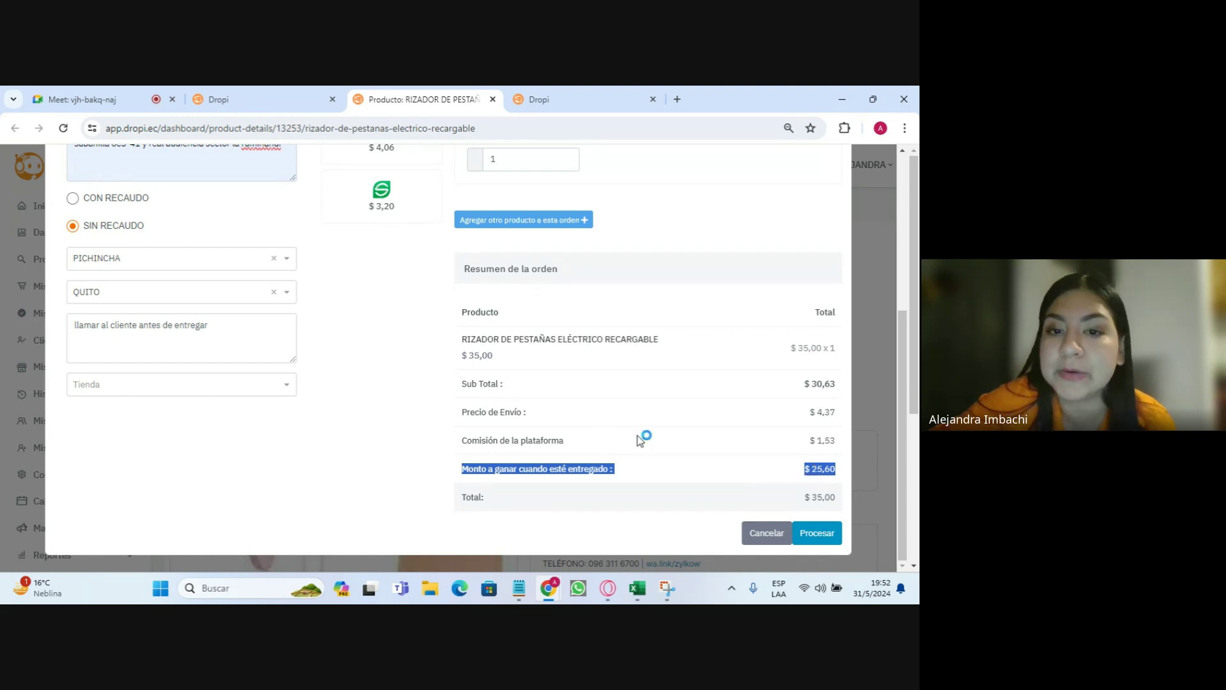
{"action": "scroll", "coordinate": [613, 437], "scroll_direction": "up", "scroll_amount": 3}
{"action": "scroll", "coordinate": [585, 440], "scroll_direction": "up", "scroll_amount": 1}
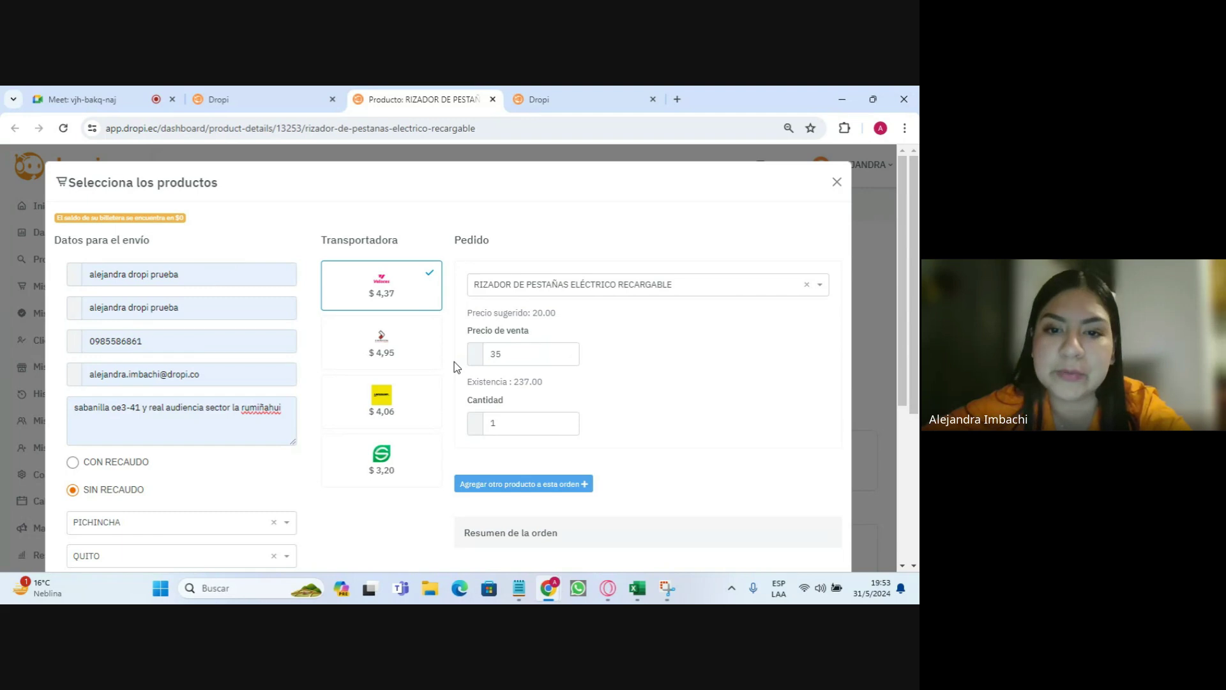
- Add a second product line to the order and browse its variation list
{"action": "left_click", "coordinate": [522, 489]}
{"action": "scroll", "coordinate": [582, 375], "scroll_direction": "down", "scroll_amount": 1}
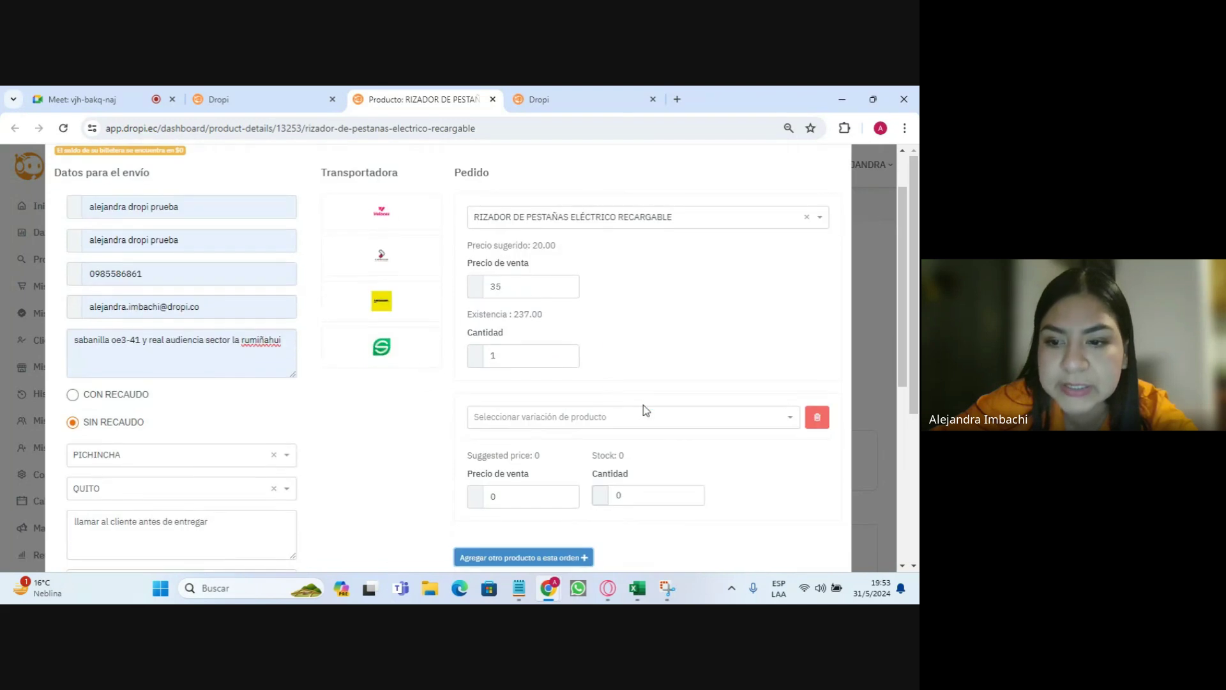
{"action": "left_click", "coordinate": [649, 418]}
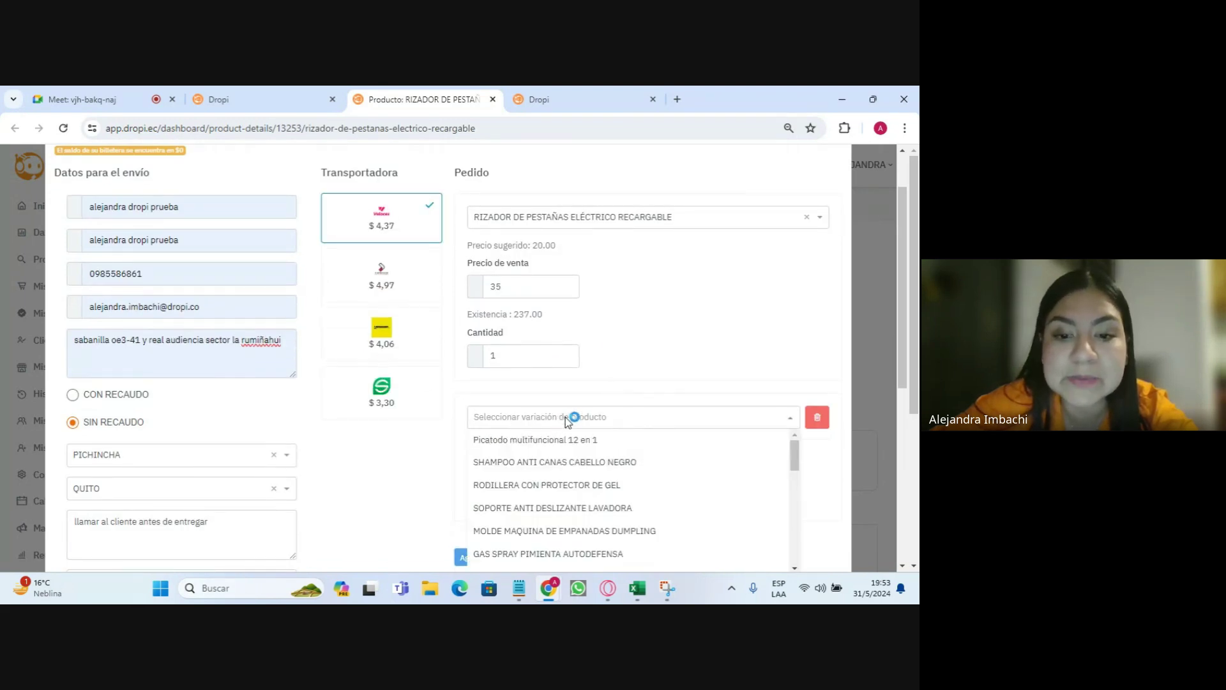
{"action": "scroll", "coordinate": [613, 452], "scroll_direction": "down", "scroll_amount": 6}
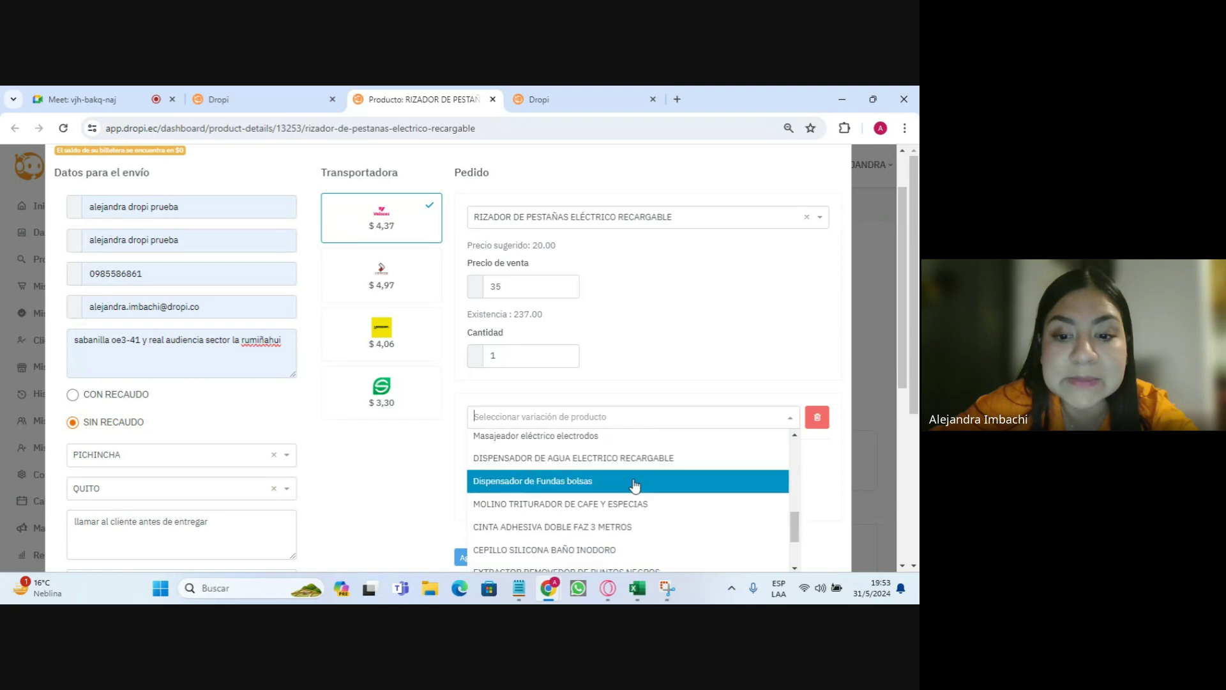
{"action": "scroll", "coordinate": [634, 487], "scroll_direction": "up", "scroll_amount": 8}
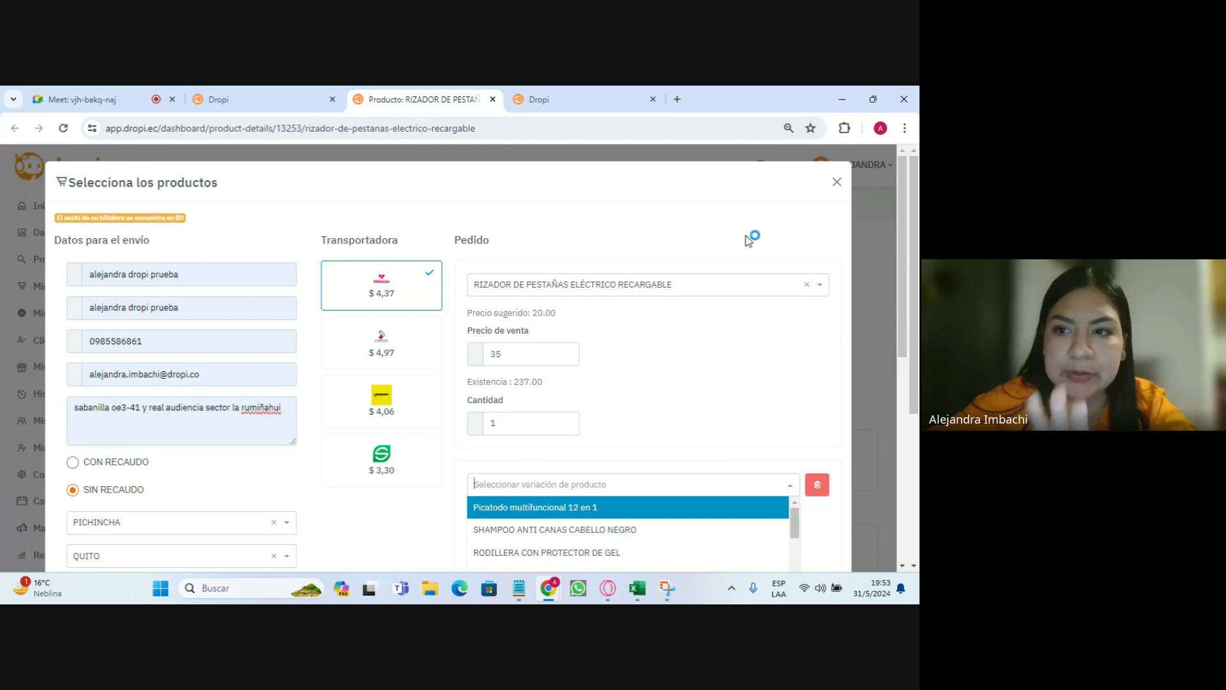
{"action": "scroll", "coordinate": [327, 370], "scroll_direction": "down", "scroll_amount": 3}
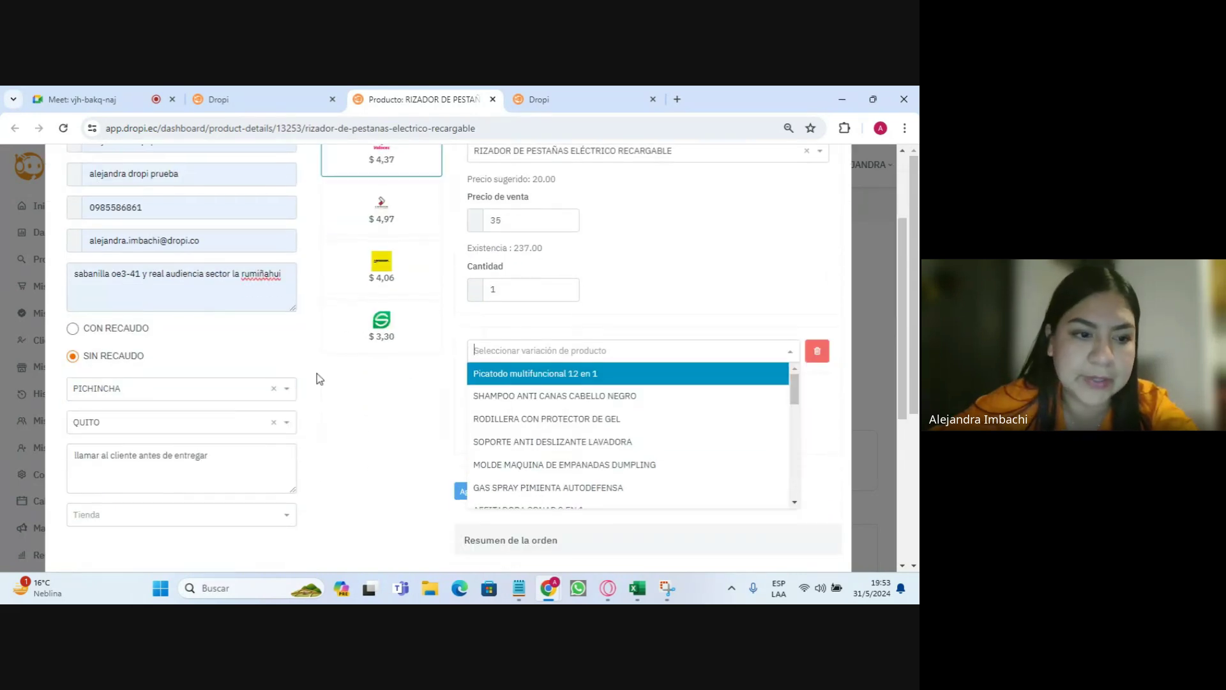
{"action": "scroll", "coordinate": [547, 351], "scroll_direction": "up", "scroll_amount": 3}
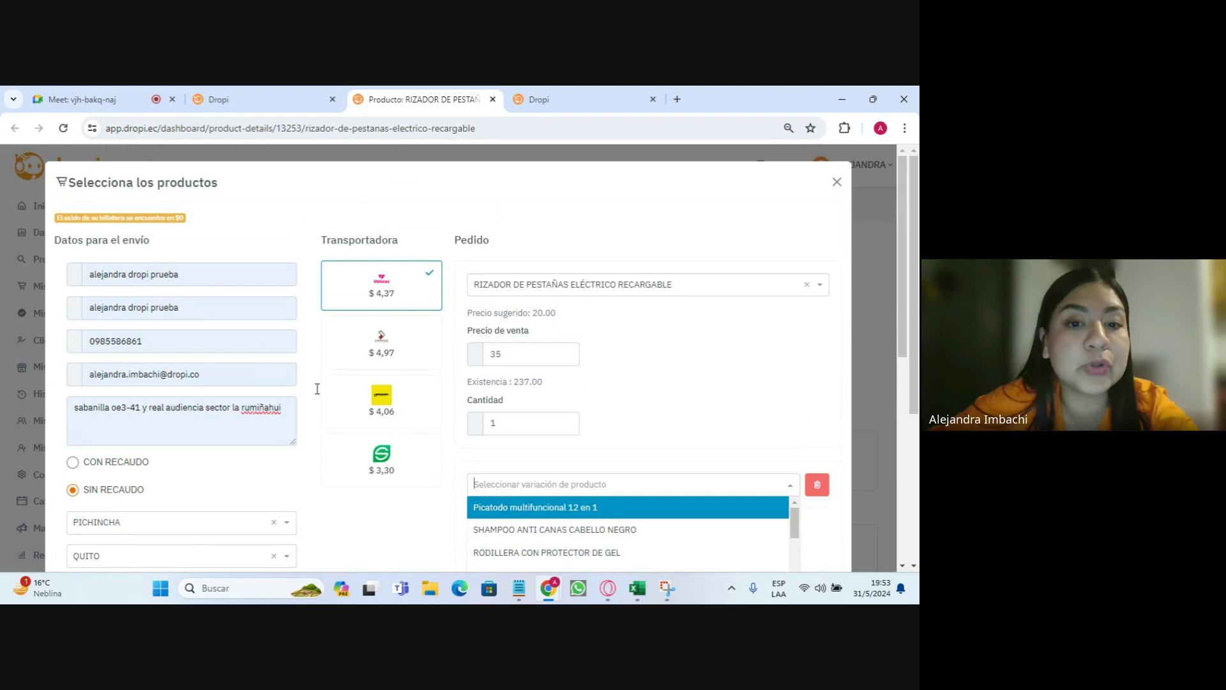
{"action": "scroll", "coordinate": [317, 389], "scroll_direction": "down", "scroll_amount": 3}
{"action": "scroll", "coordinate": [632, 358], "scroll_direction": "down", "scroll_amount": 5}
- Close the variation list without choosing one and close the order form
{"action": "left_click", "coordinate": [670, 236]}
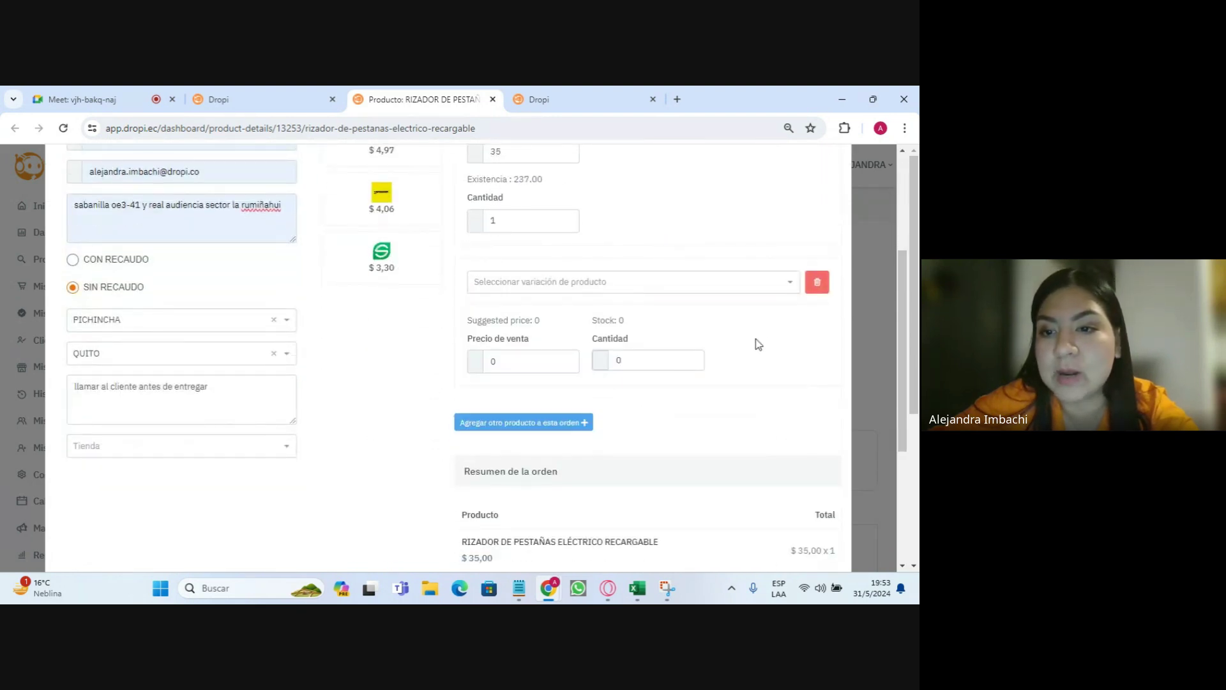
{"action": "scroll", "coordinate": [763, 326], "scroll_direction": "up", "scroll_amount": 2}
{"action": "scroll", "coordinate": [769, 306], "scroll_direction": "up", "scroll_amount": 2}
{"action": "left_click", "coordinate": [835, 183]}
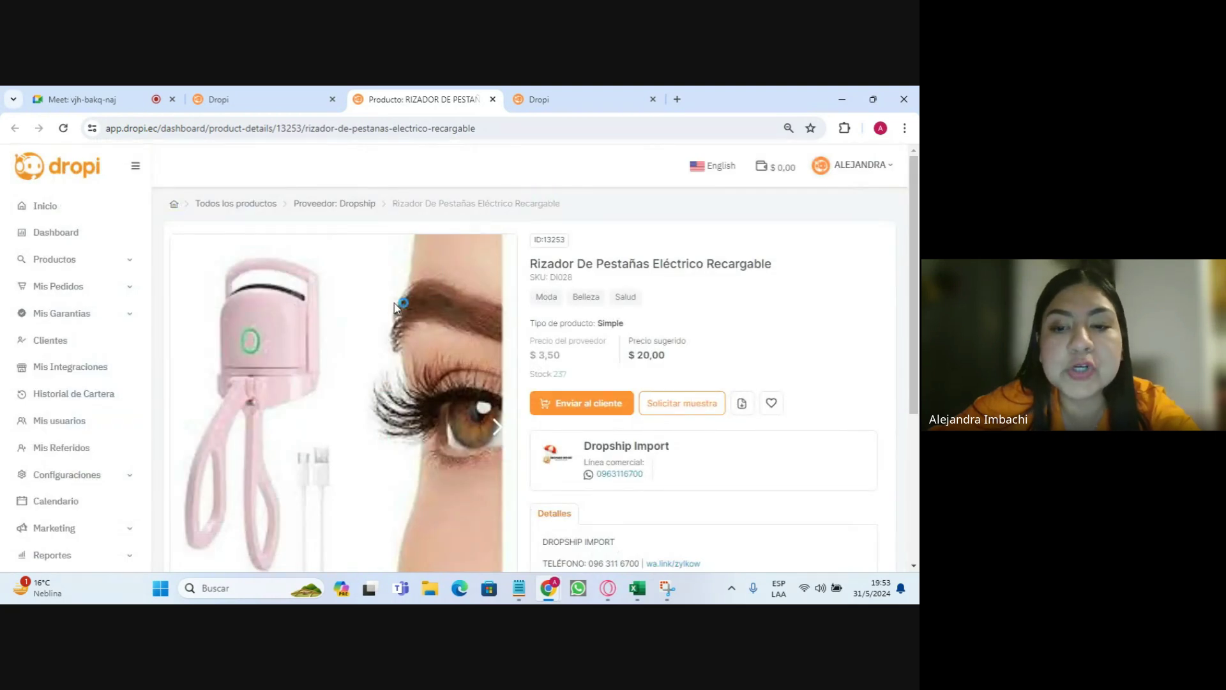
- Add the eyelash curler to favourites from its product page
{"action": "scroll", "coordinate": [408, 293], "scroll_direction": "down", "scroll_amount": 2}
{"action": "scroll", "coordinate": [593, 311], "scroll_direction": "up", "scroll_amount": 1}
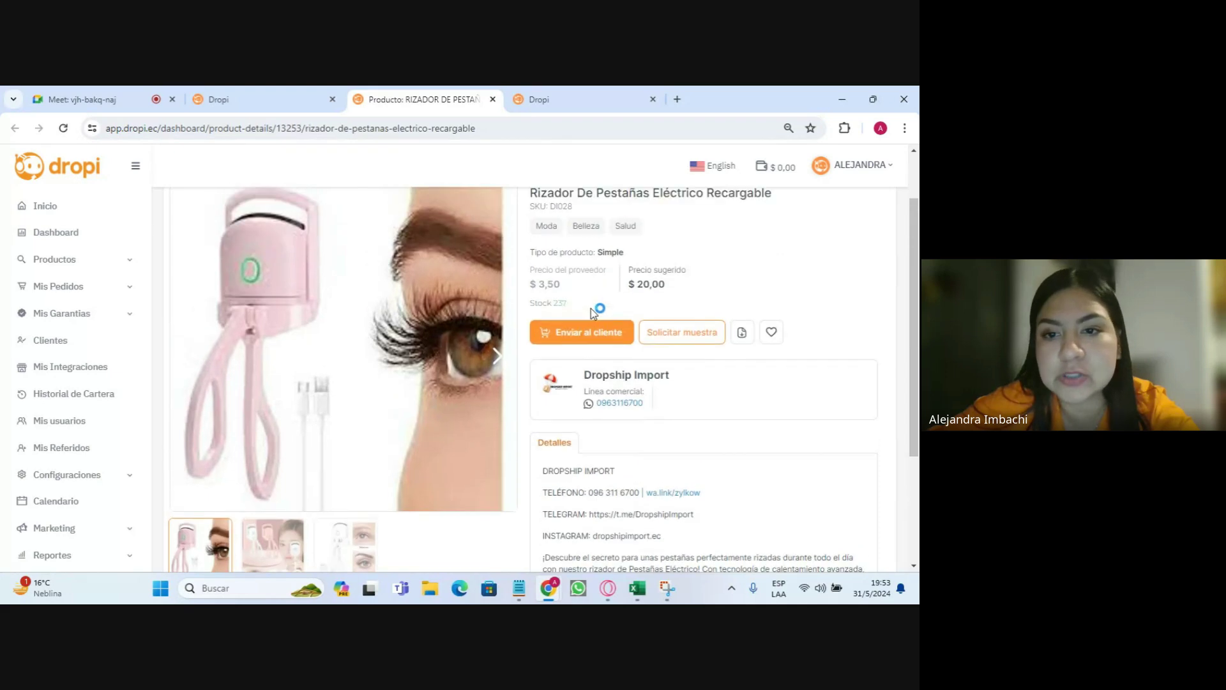
{"action": "scroll", "coordinate": [428, 397], "scroll_direction": "down", "scroll_amount": 2}
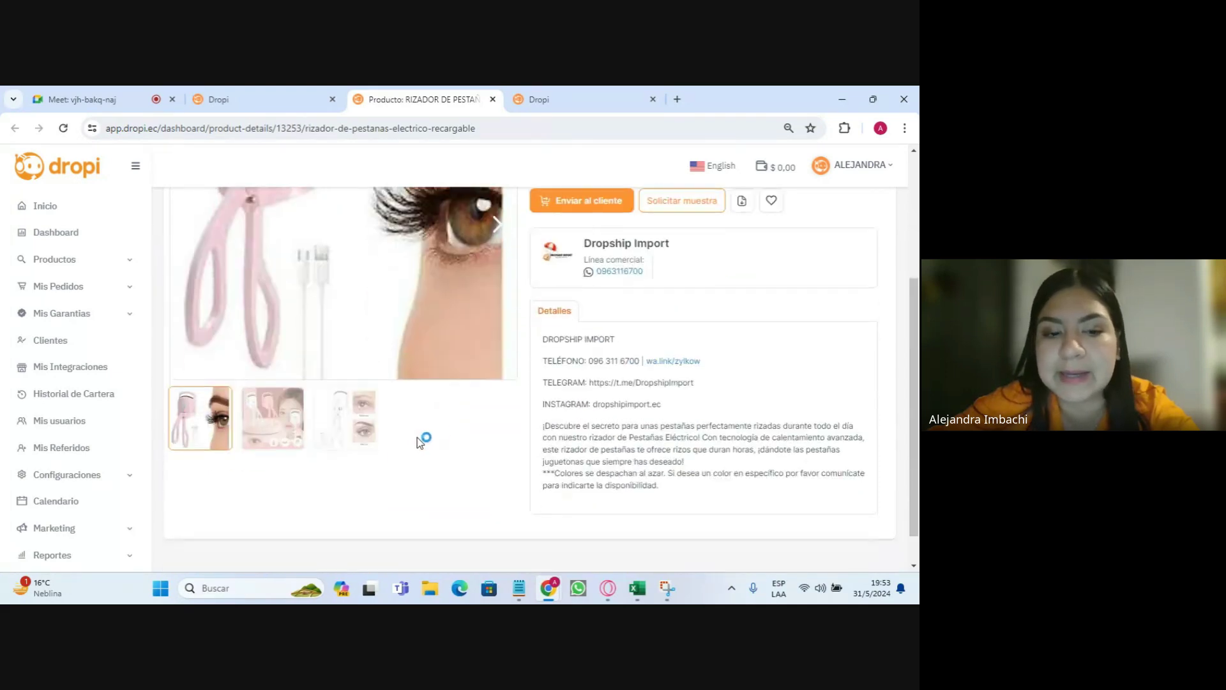
{"action": "scroll", "coordinate": [424, 438], "scroll_direction": "up", "scroll_amount": 3}
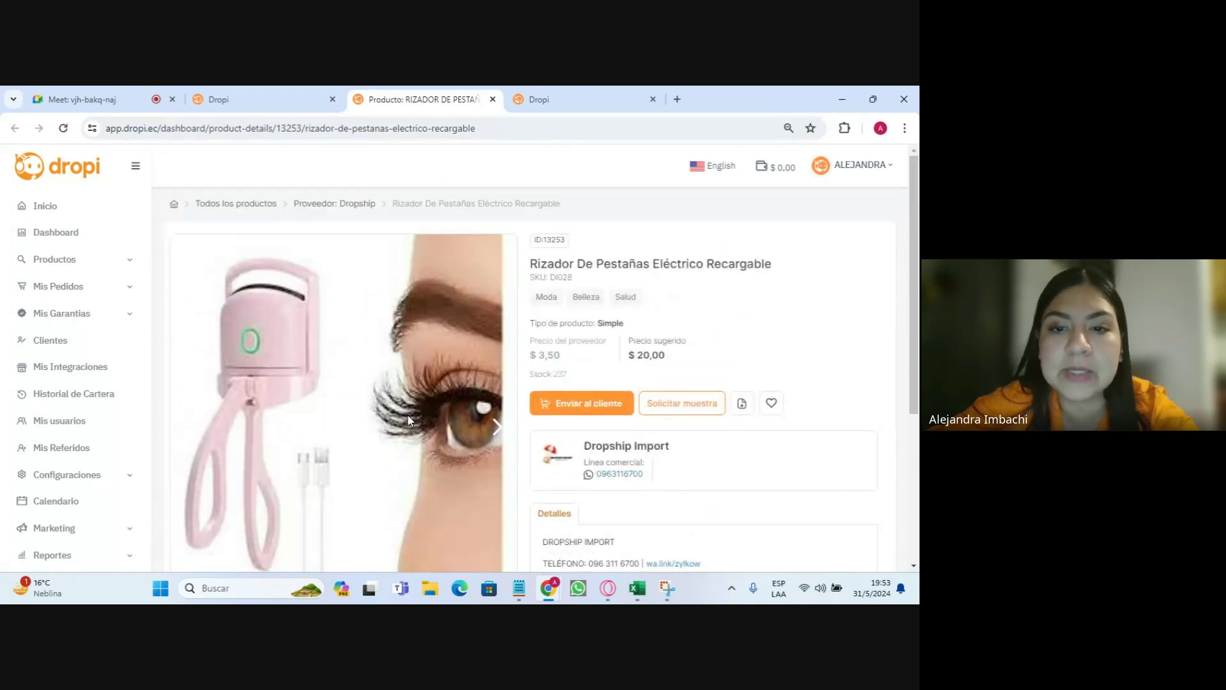
{"action": "left_click", "coordinate": [774, 405]}
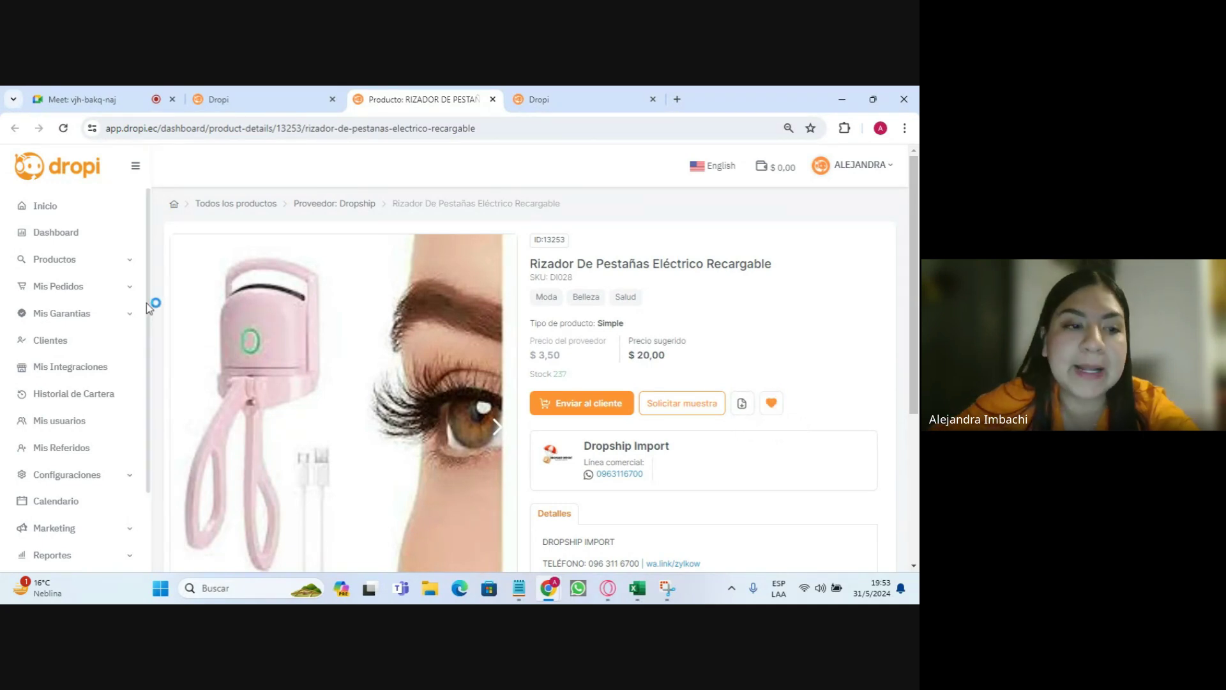
- Open the Catálogo and switch on the Favoritos toggle to list favourited products
{"action": "left_click", "coordinate": [75, 263]}
{"action": "left_click", "coordinate": [64, 288]}
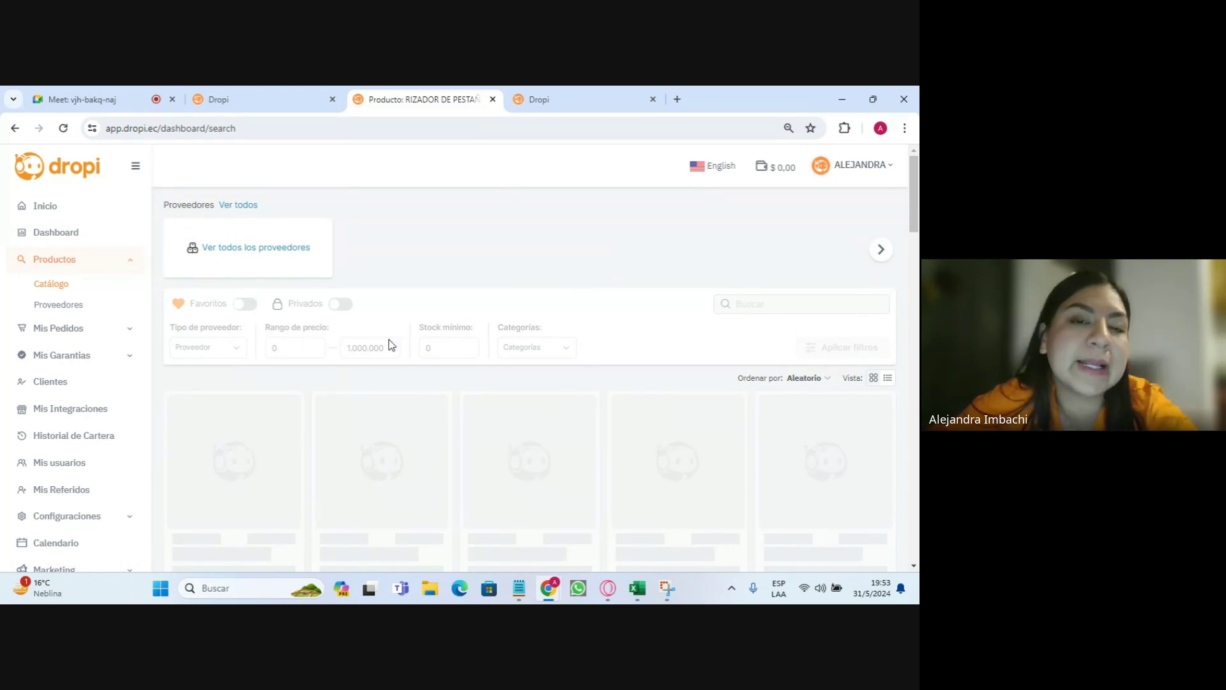
{"action": "scroll", "coordinate": [568, 372], "scroll_direction": "down", "scroll_amount": 2}
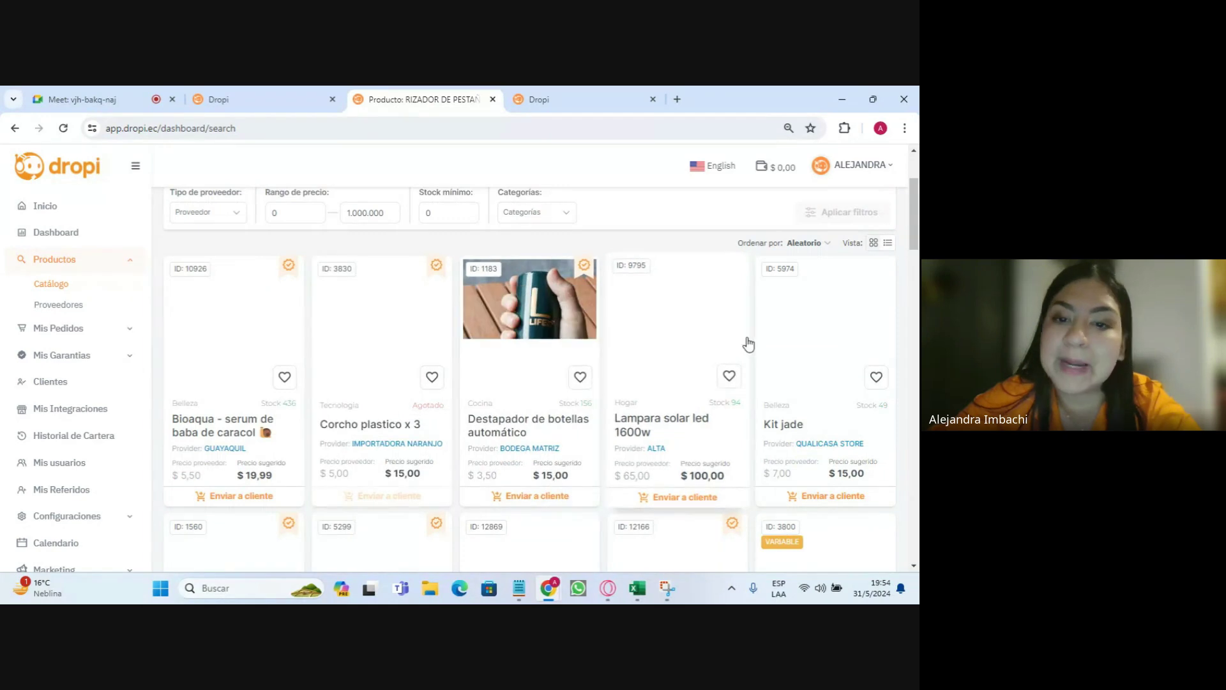
{"action": "scroll", "coordinate": [214, 299], "scroll_direction": "up", "scroll_amount": 2}
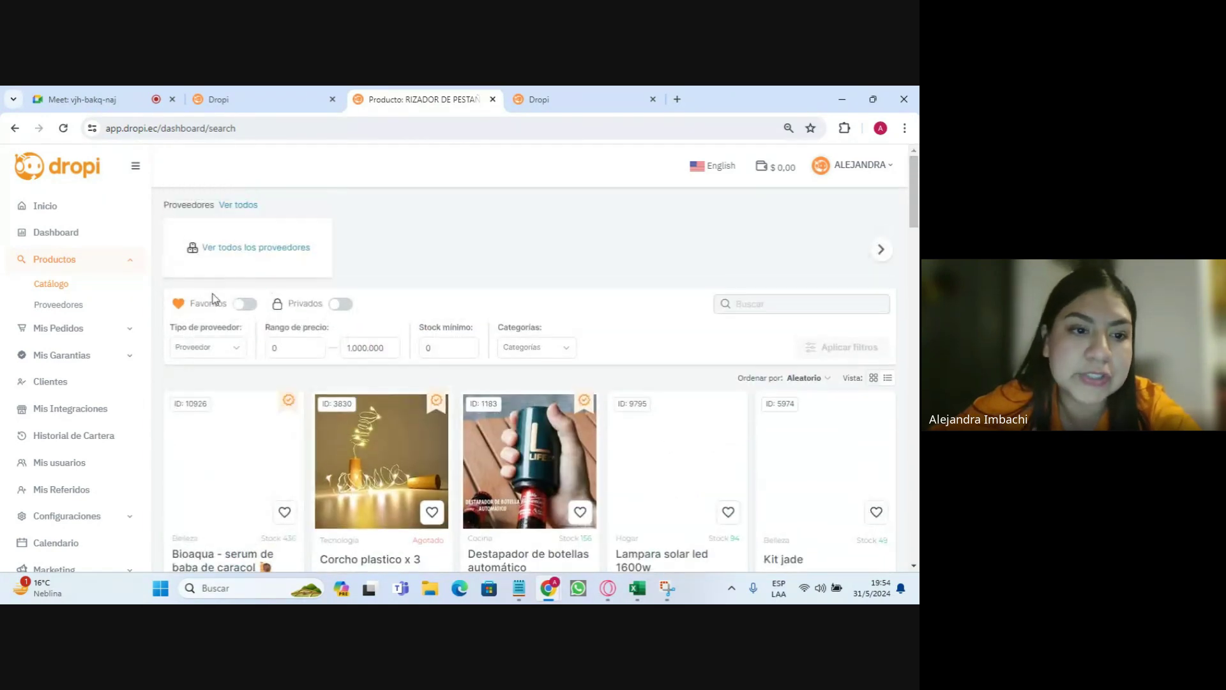
{"action": "left_click", "coordinate": [244, 304]}
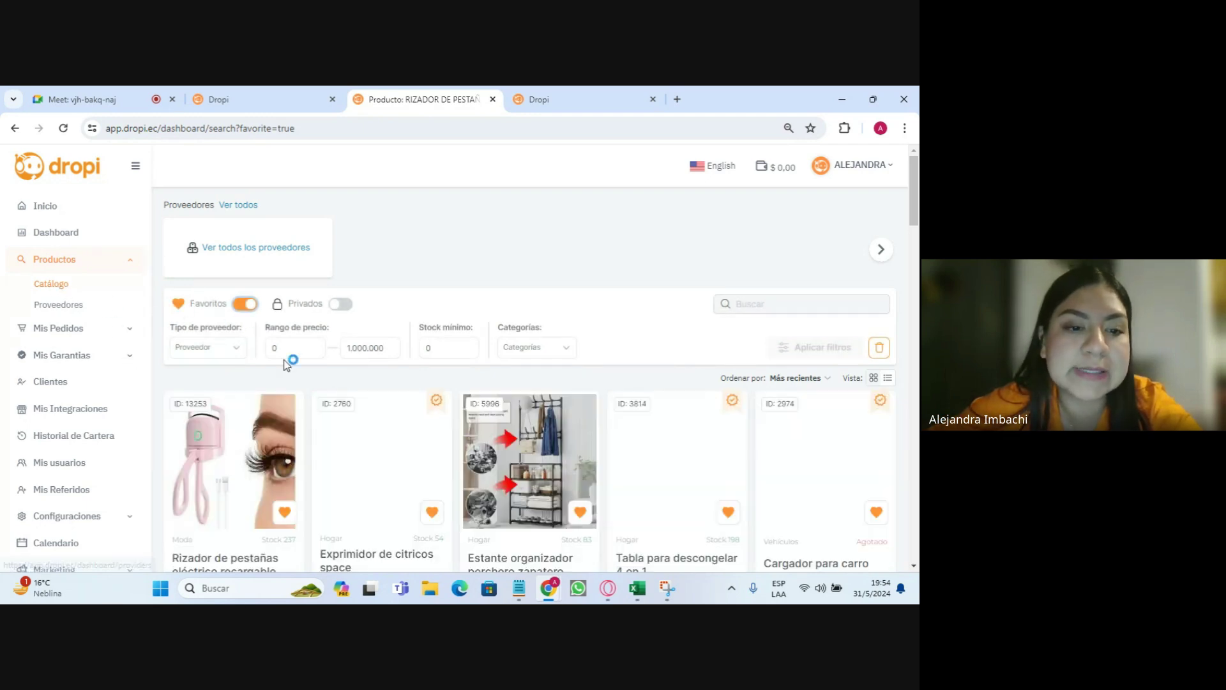
{"action": "scroll", "coordinate": [289, 361], "scroll_direction": "down", "scroll_amount": 1}
{"action": "scroll", "coordinate": [136, 394], "scroll_direction": "down", "scroll_amount": 2}
{"action": "scroll", "coordinate": [217, 344], "scroll_direction": "down", "scroll_amount": 1}
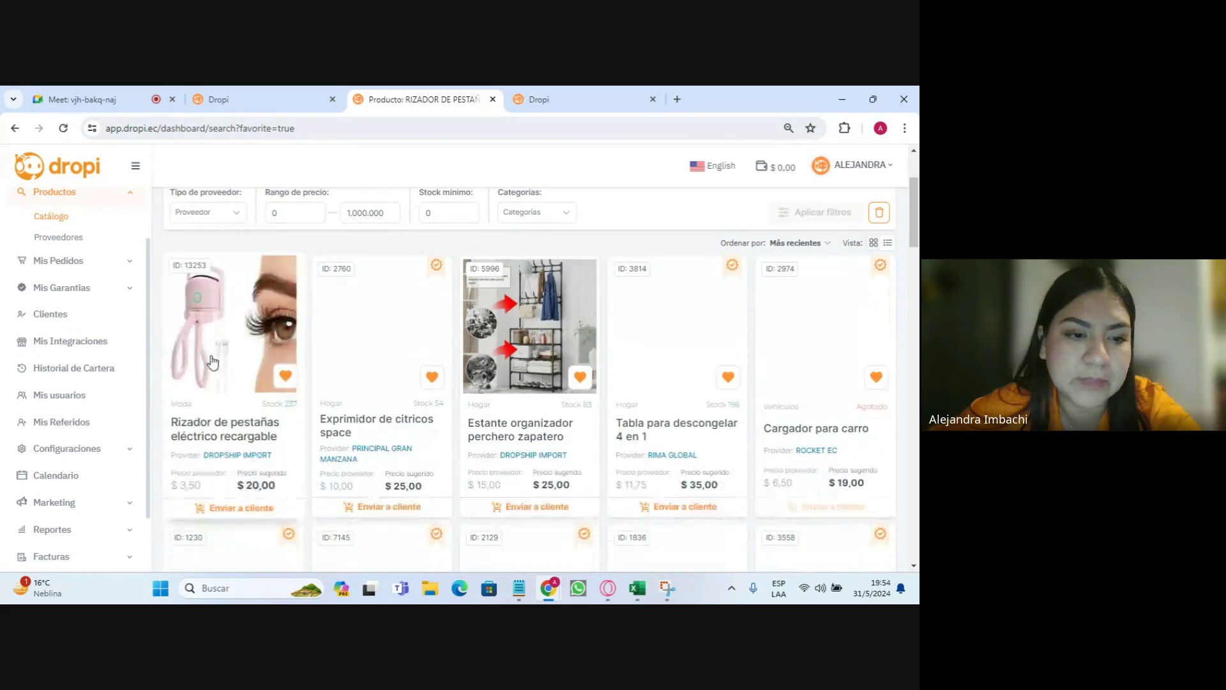
{"action": "scroll", "coordinate": [96, 348], "scroll_direction": "up", "scroll_amount": 2}
{"action": "scroll", "coordinate": [219, 338], "scroll_direction": "down", "scroll_amount": 1}
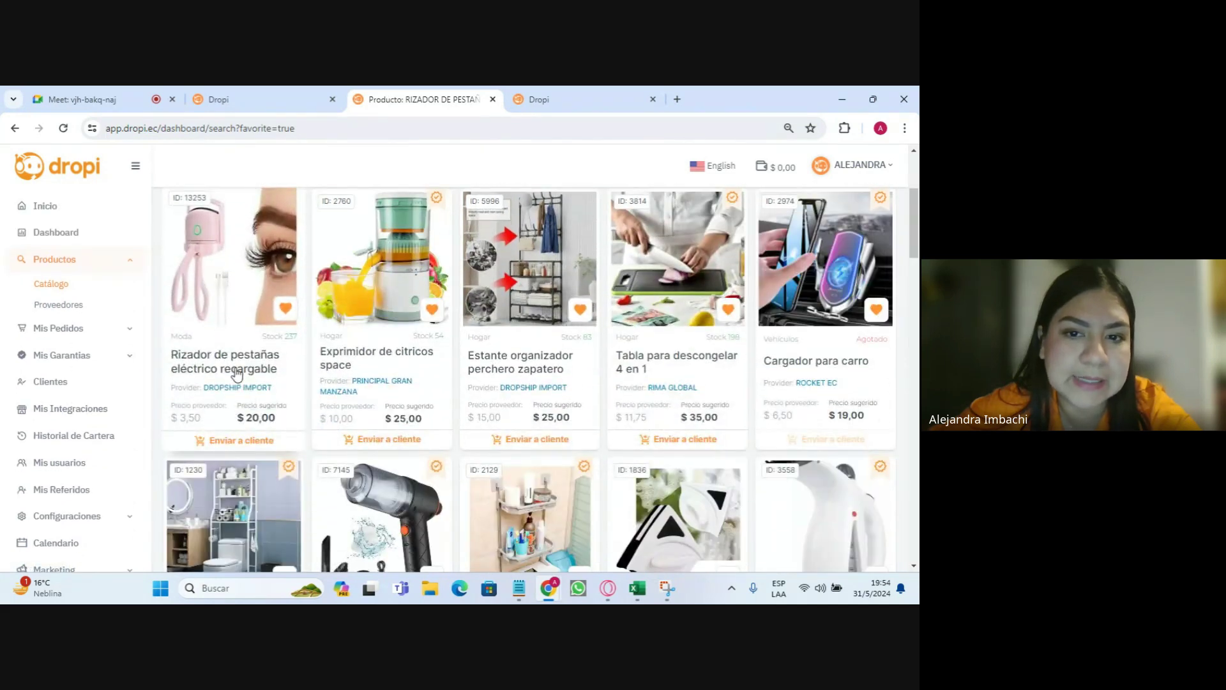
{"action": "scroll", "coordinate": [237, 318], "scroll_direction": "up", "scroll_amount": 1}
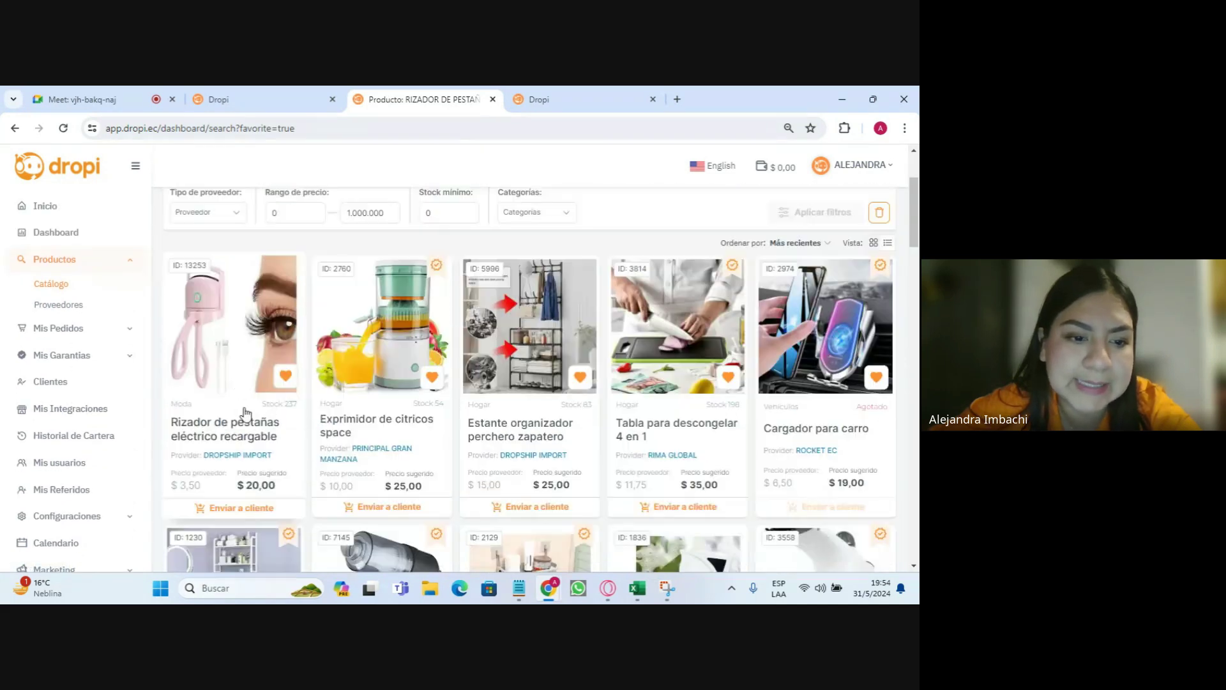
- Open and close the send-to-customer order form for the eyelash curler
{"action": "left_click", "coordinate": [235, 509]}
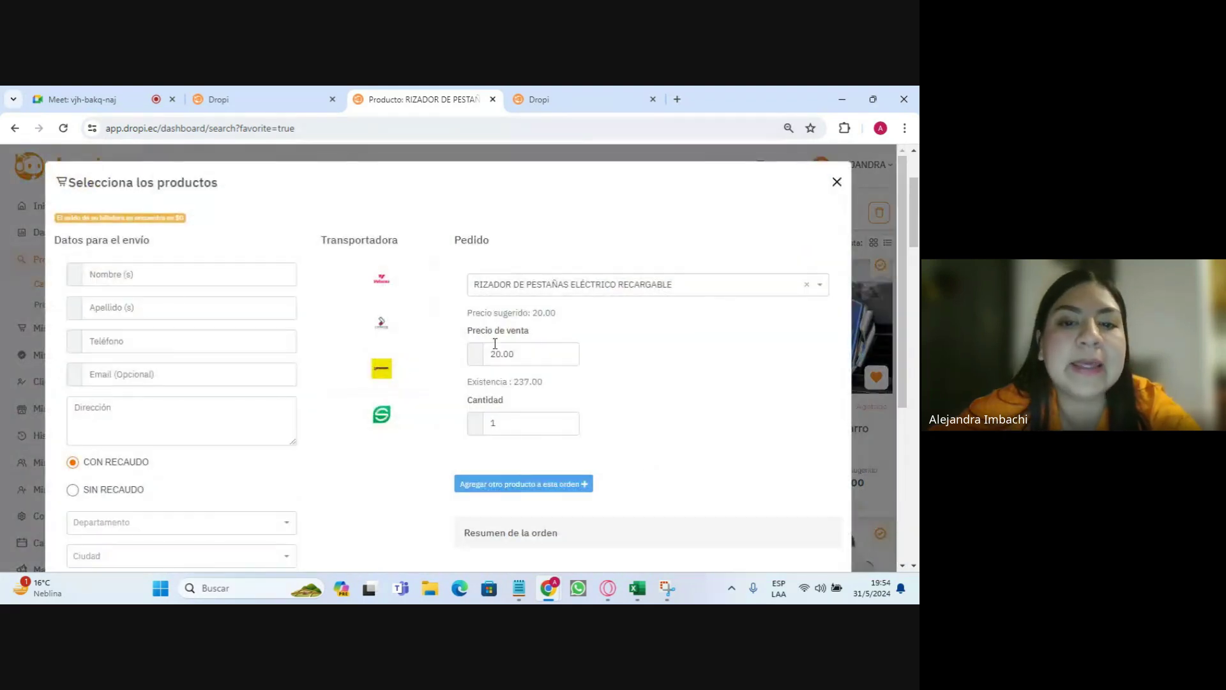
{"action": "scroll", "coordinate": [382, 282], "scroll_direction": "down", "scroll_amount": 1}
{"action": "scroll", "coordinate": [613, 382], "scroll_direction": "down", "scroll_amount": 3}
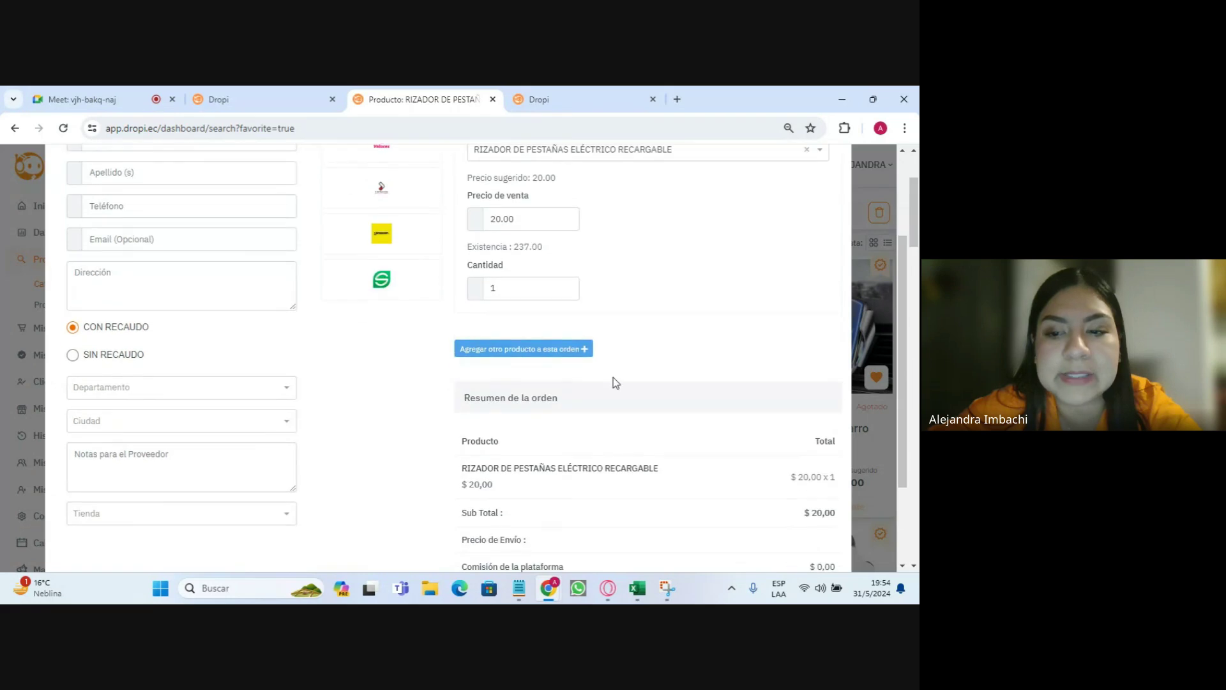
{"action": "scroll", "coordinate": [614, 400], "scroll_direction": "up", "scroll_amount": 4}
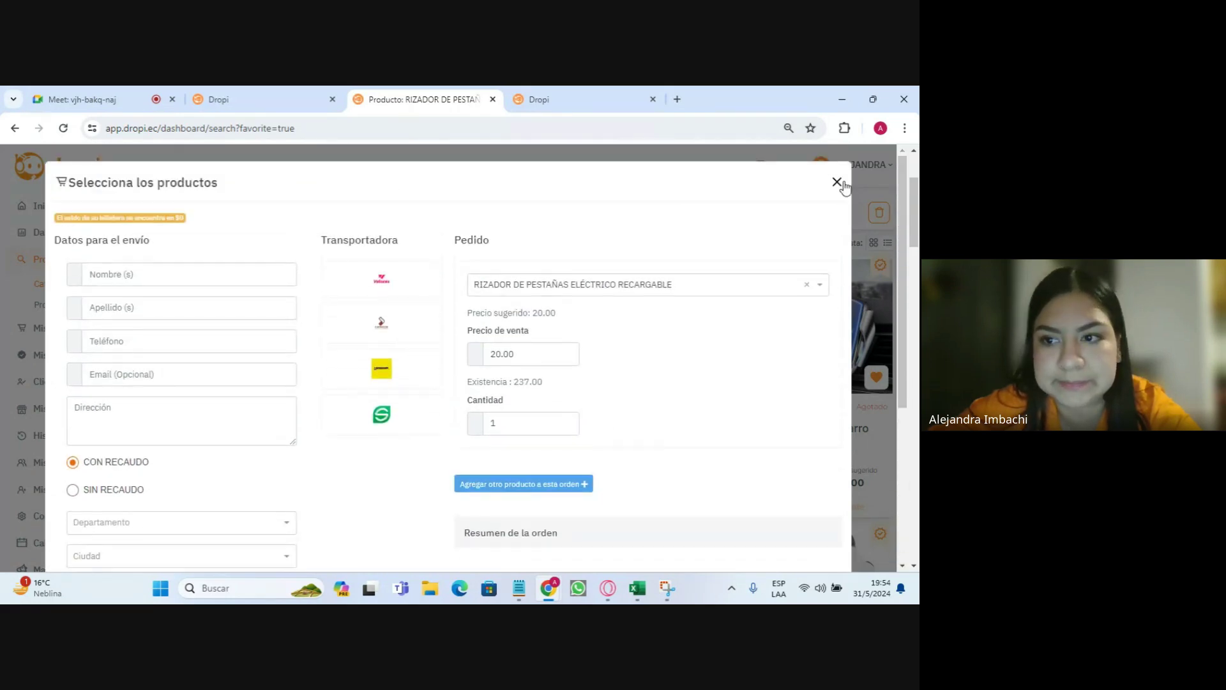
{"action": "left_click", "coordinate": [837, 182]}
- Look at the Dropship Import supplier page, then return to the favourites catalogue
{"action": "left_click", "coordinate": [553, 88]}
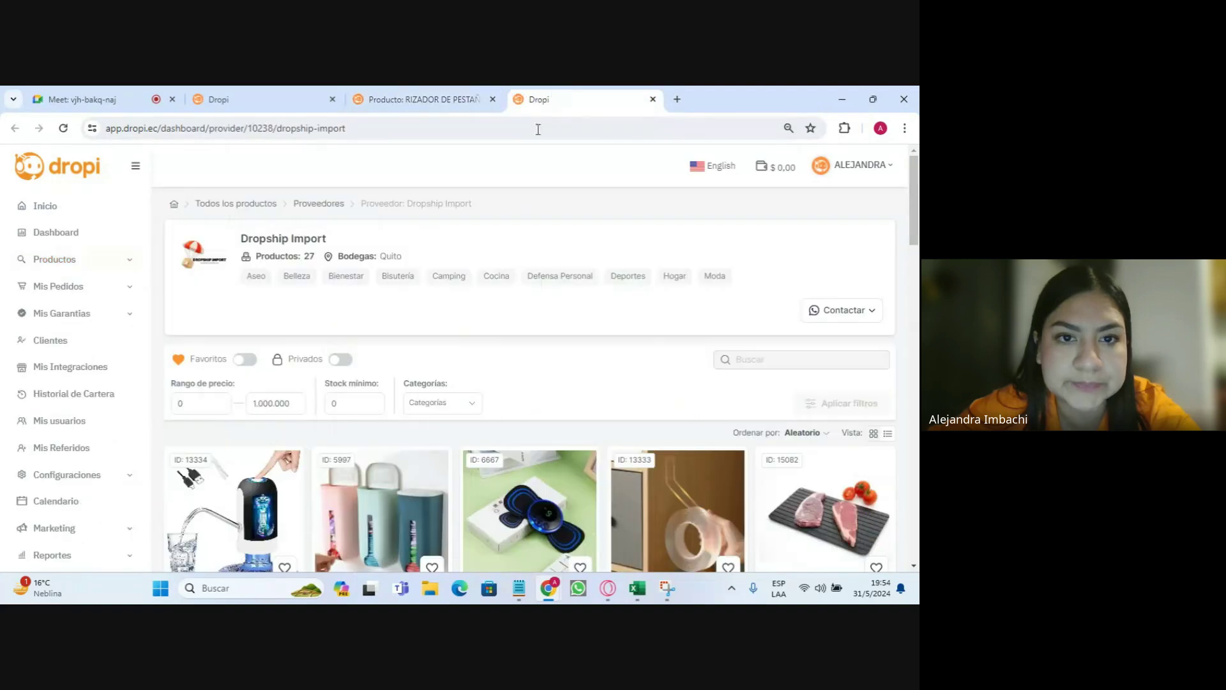
{"action": "left_click", "coordinate": [382, 88]}
{"action": "scroll", "coordinate": [473, 300], "scroll_direction": "down", "scroll_amount": 1}
{"action": "scroll", "coordinate": [472, 300], "scroll_direction": "down", "scroll_amount": 1}
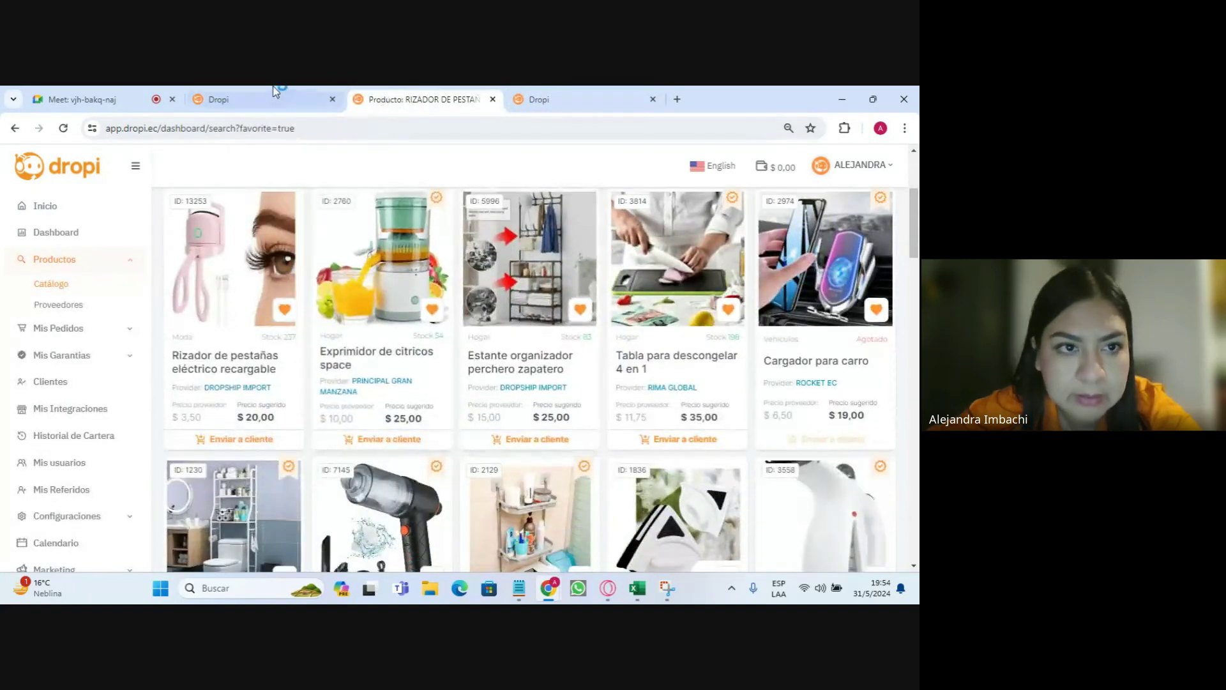
{"action": "left_click", "coordinate": [274, 97]}
{"action": "left_click", "coordinate": [405, 99]}
- Download the Formato de órdenes masivas template from the eyelash curler's product page
{"action": "left_click", "coordinate": [230, 264]}
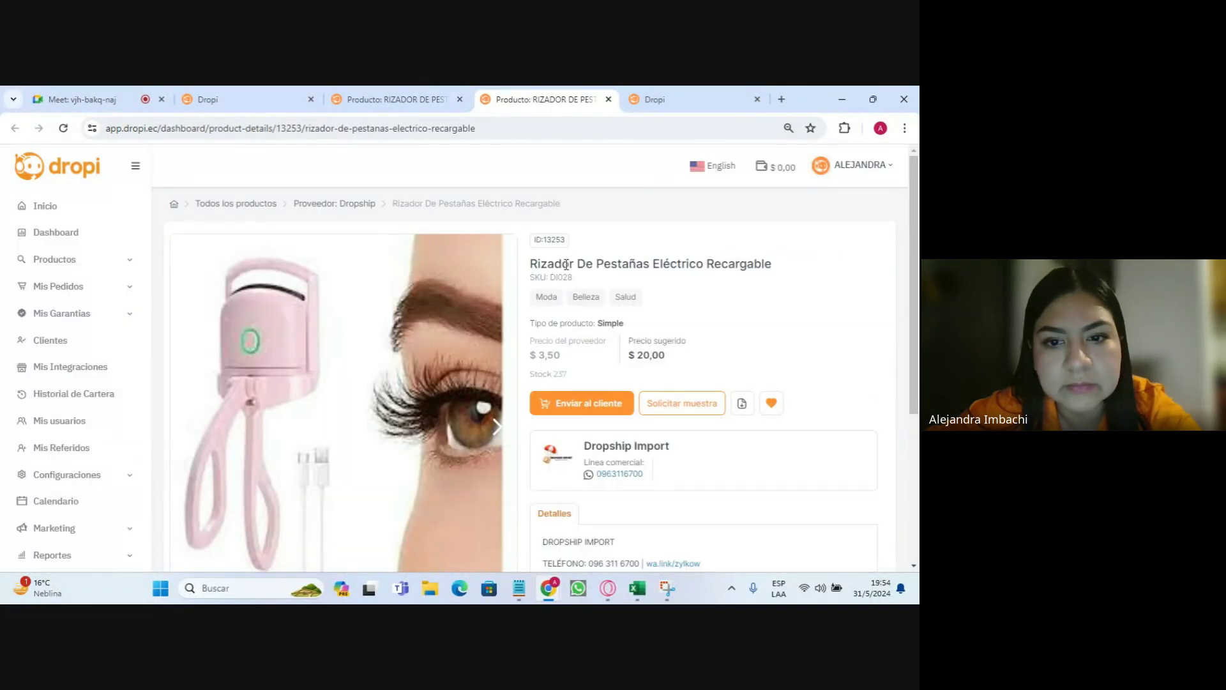
{"action": "scroll", "coordinate": [514, 281], "scroll_direction": "down", "scroll_amount": 1}
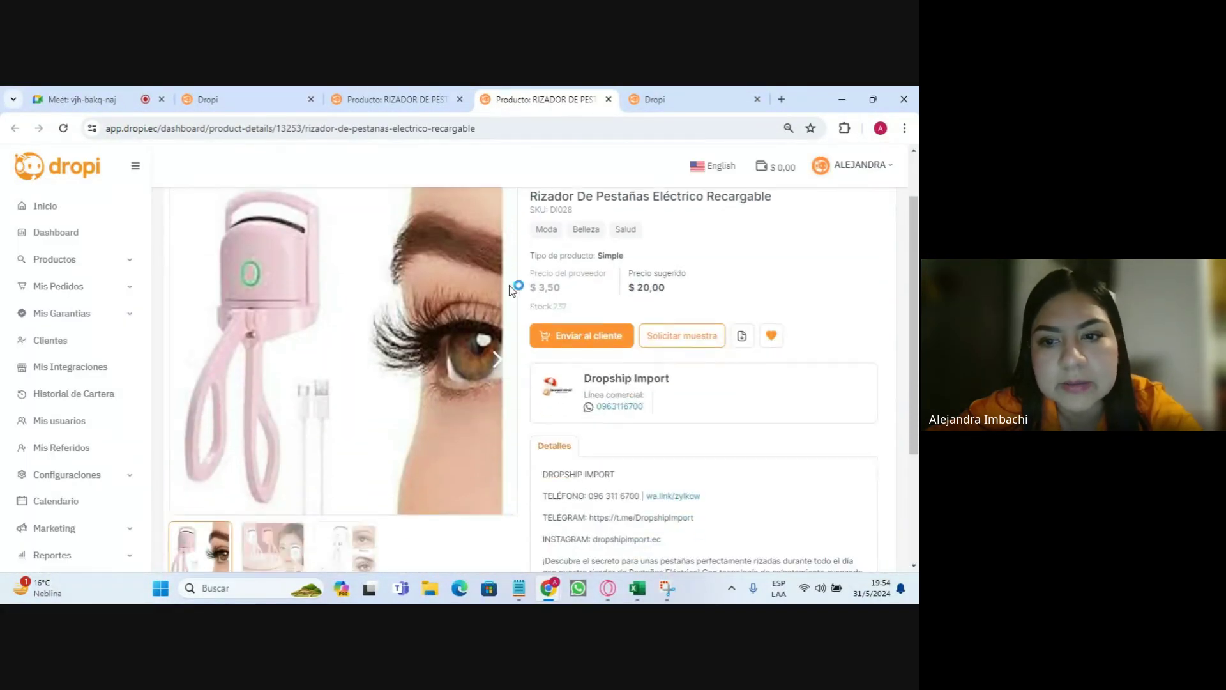
{"action": "left_click", "coordinate": [741, 336]}
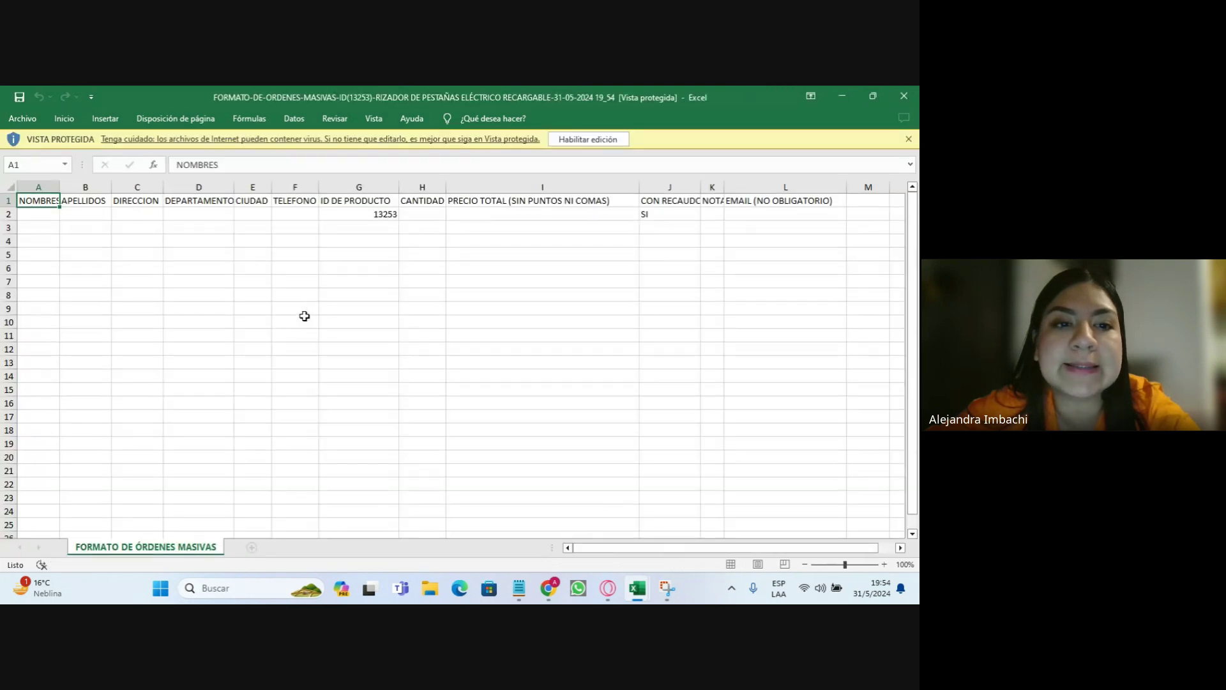
- Enable editing on the bulk-order template and walk row 2 from first name to product ID 13253
{"action": "left_click", "coordinate": [609, 143]}
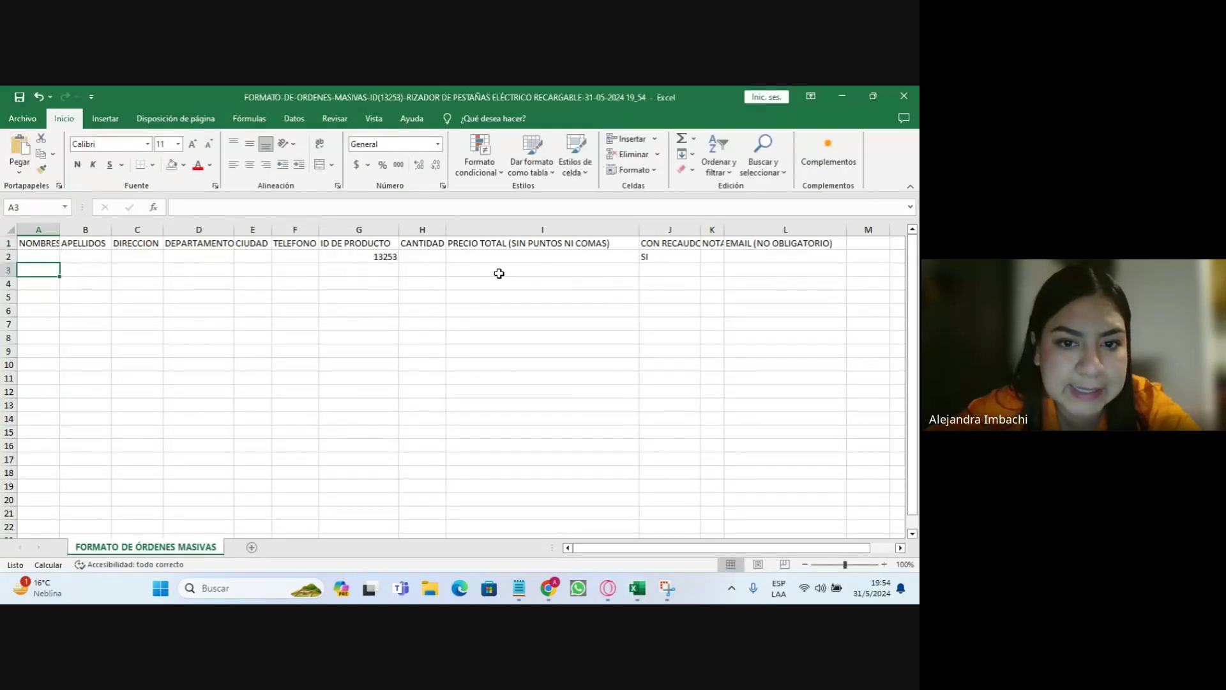
{"action": "left_click", "coordinate": [51, 254]}
{"action": "left_click", "coordinate": [110, 257]}
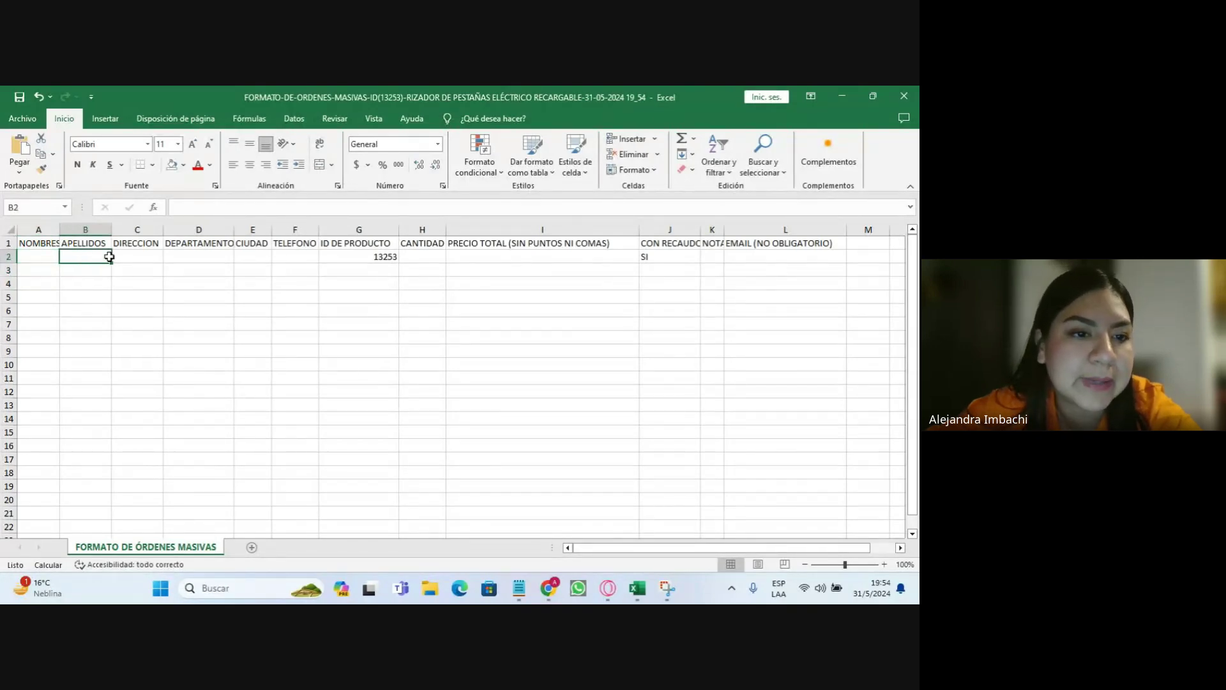
{"action": "left_click", "coordinate": [157, 257]}
{"action": "left_click", "coordinate": [225, 257]}
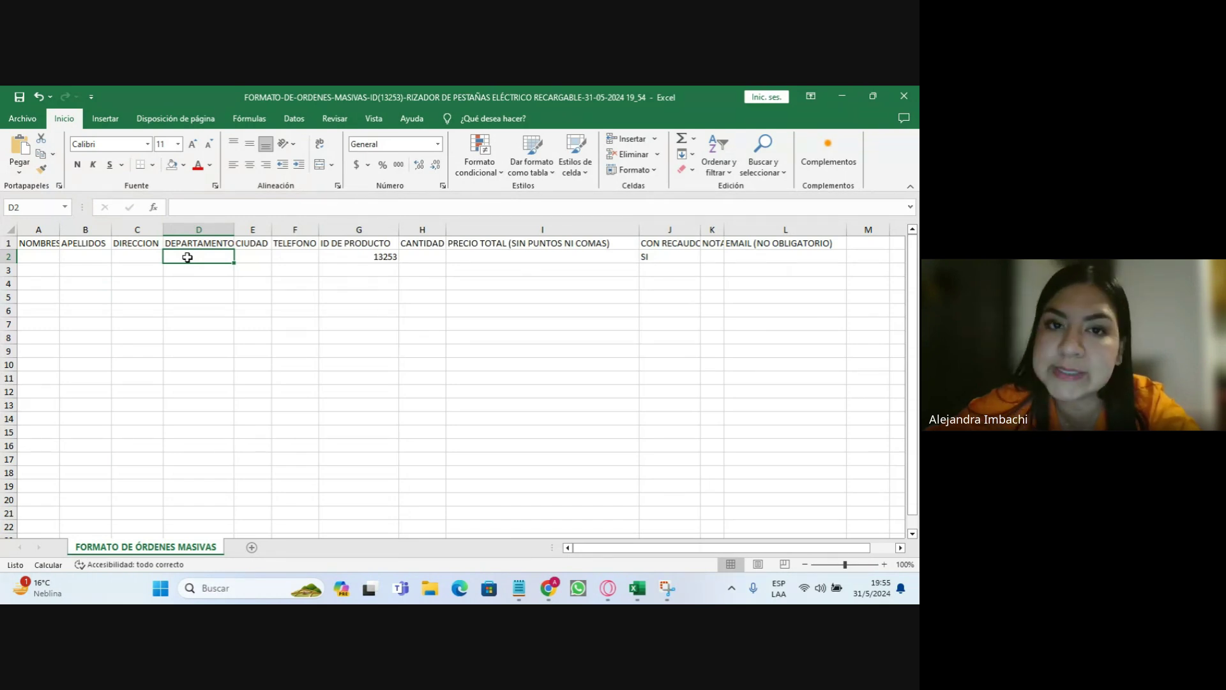
{"action": "left_click", "coordinate": [247, 256]}
{"action": "left_click", "coordinate": [281, 256]}
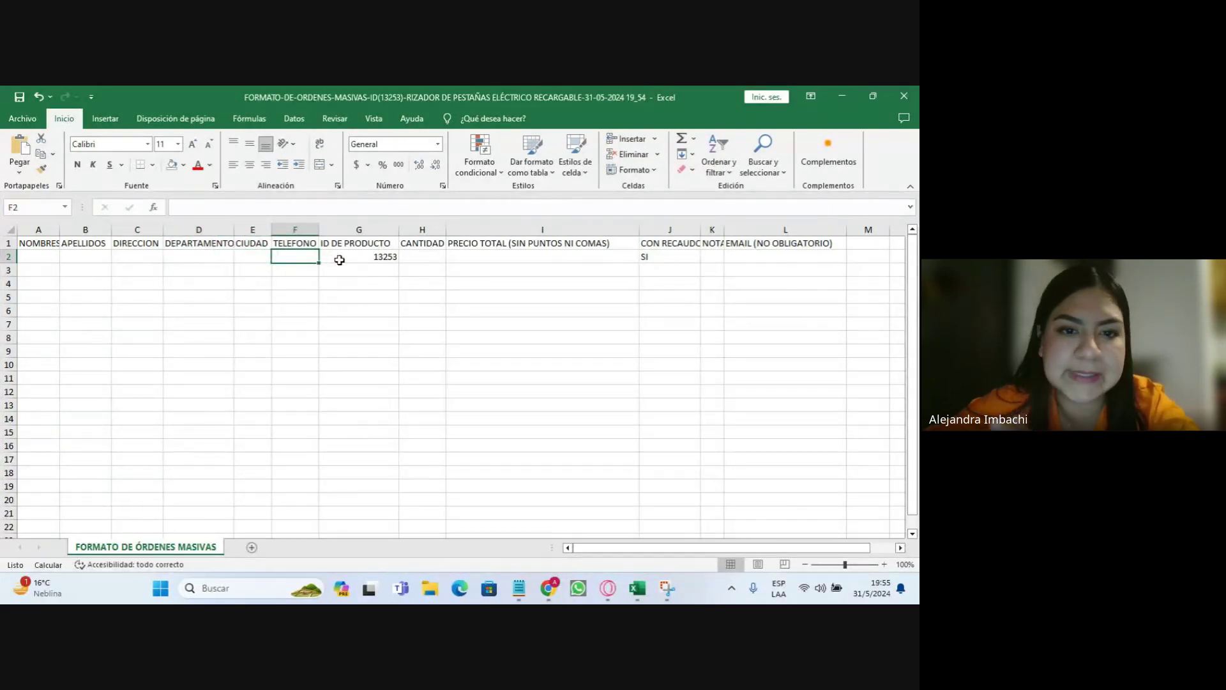
{"action": "left_click", "coordinate": [390, 259]}
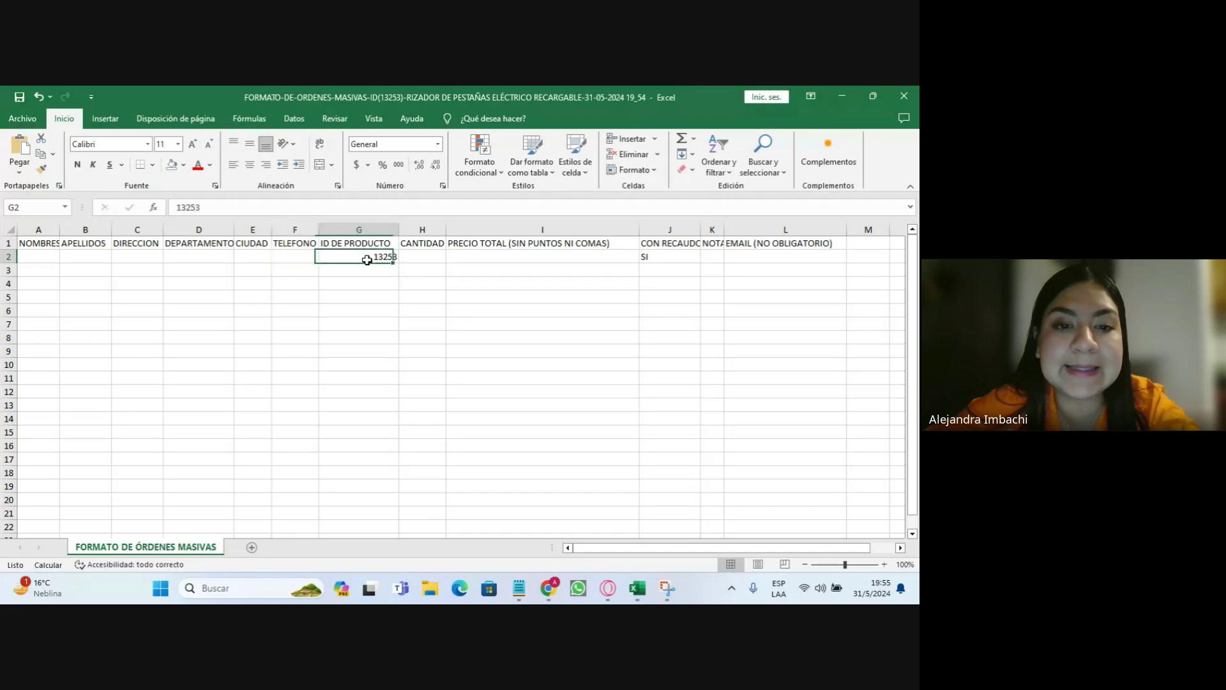
- Minimize the Excel template and bring back Chrome's Rizador De Pestañas product tab
{"action": "left_click", "coordinate": [838, 97]}
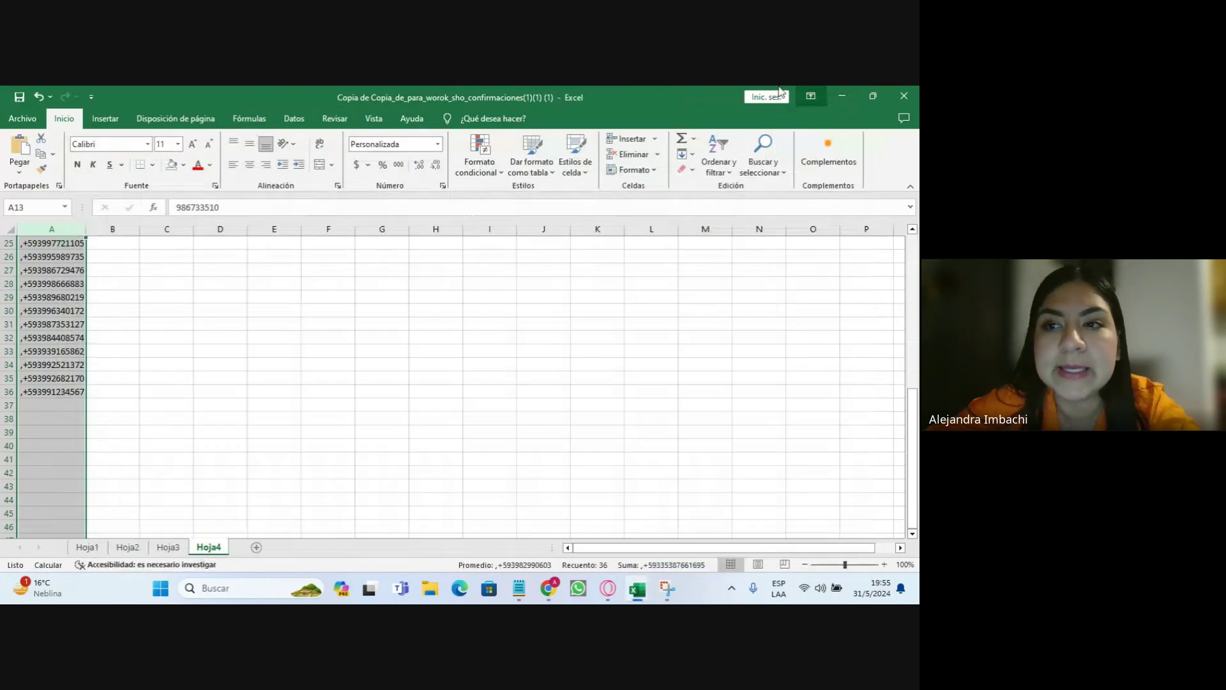
{"action": "left_click", "coordinate": [548, 588]}
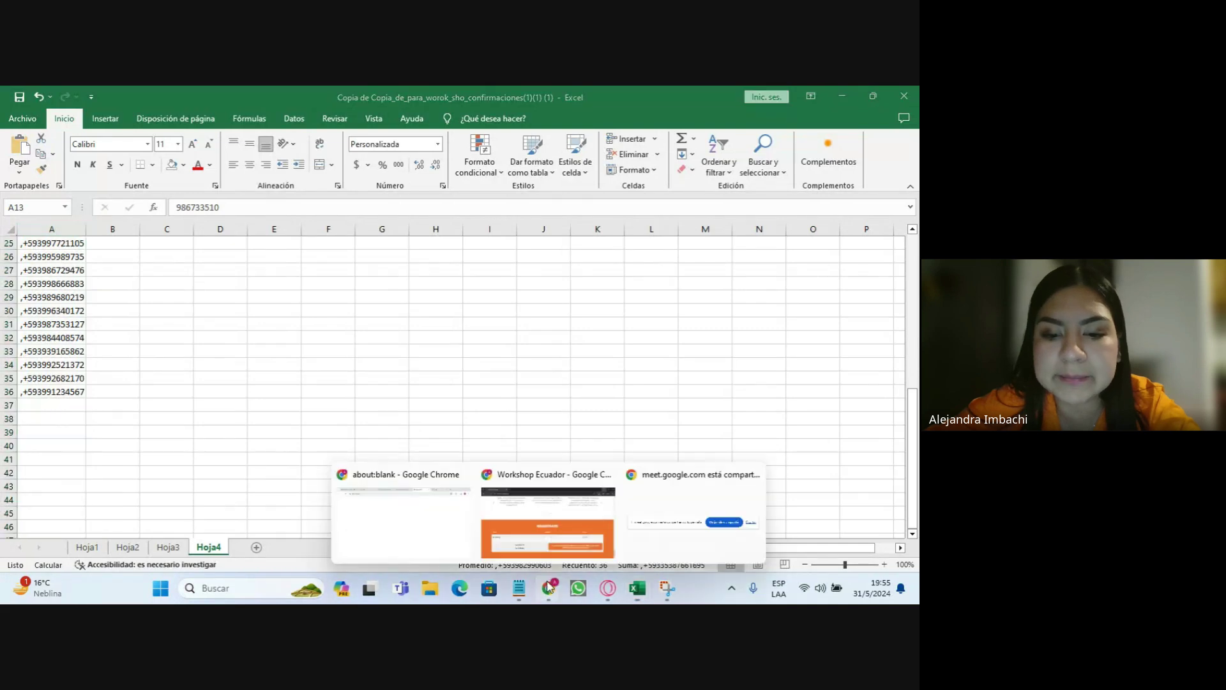
{"action": "left_click", "coordinate": [563, 520]}
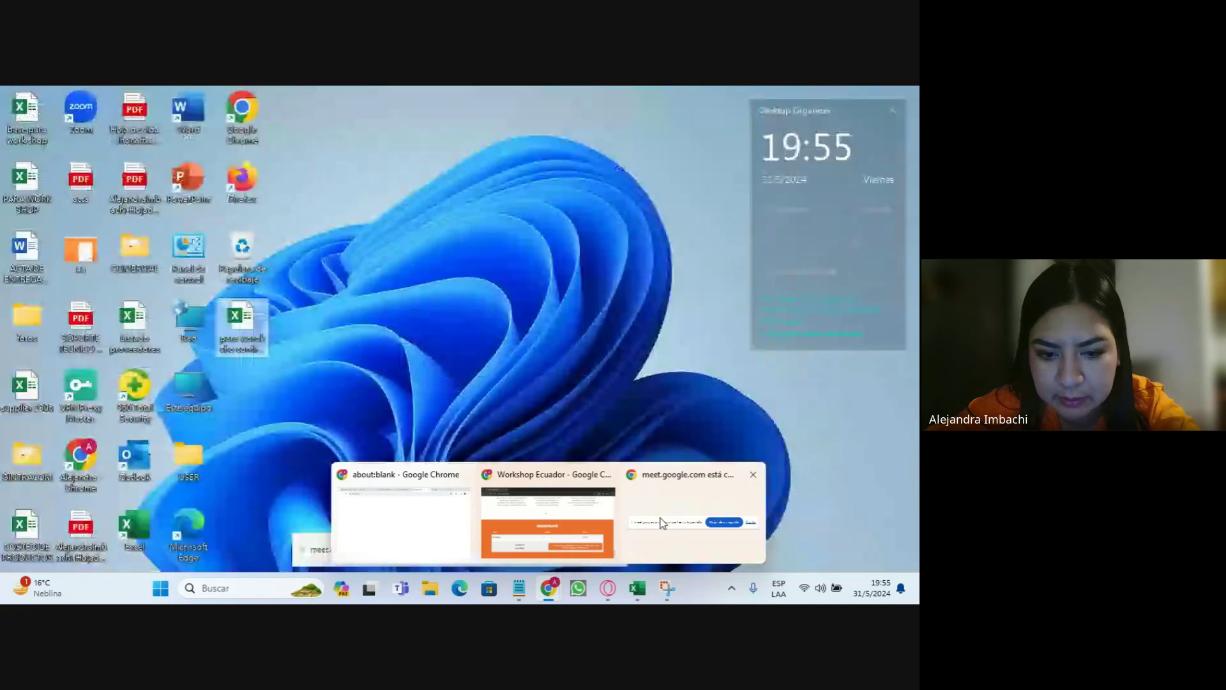
{"action": "left_click", "coordinate": [661, 519]}
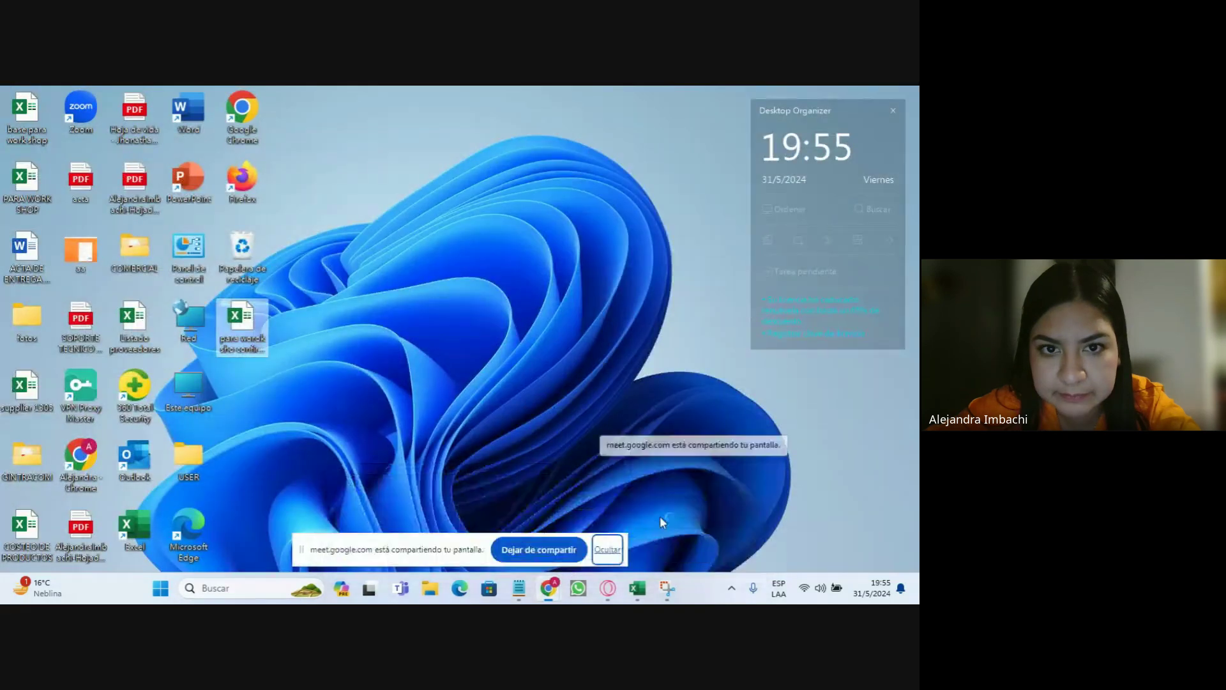
{"action": "left_click", "coordinate": [637, 588]}
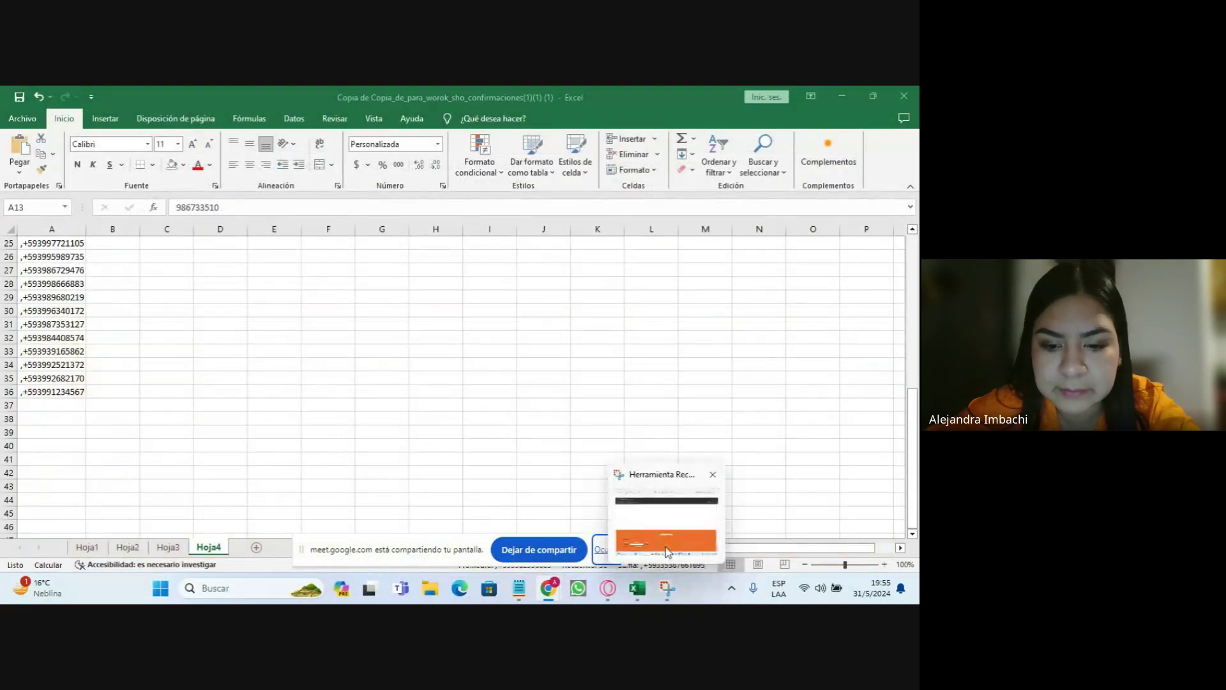
{"action": "left_click", "coordinate": [482, 535]}
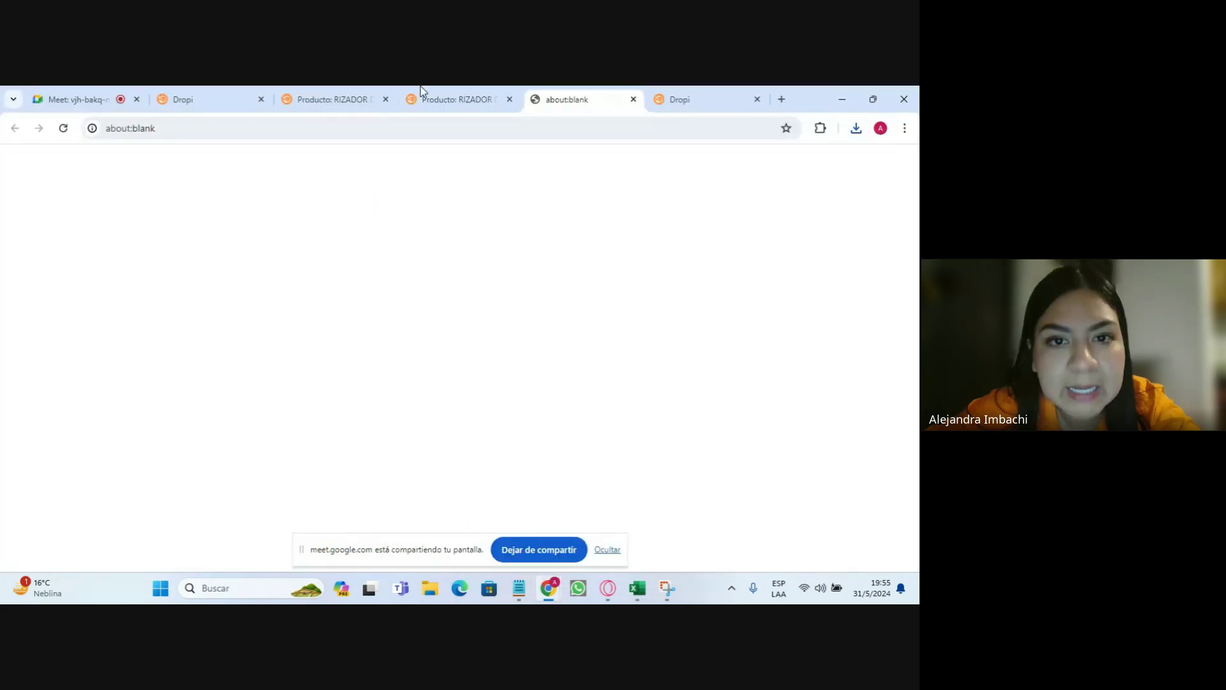
{"action": "left_click", "coordinate": [422, 97]}
- Select the ID:13253 badge above the product title and zoom the page back to 100%
{"action": "scroll", "coordinate": [320, 320], "scroll_direction": "up", "scroll_amount": 1}
{"action": "scroll", "coordinate": [447, 288], "scroll_direction": "down", "scroll_amount": 1}
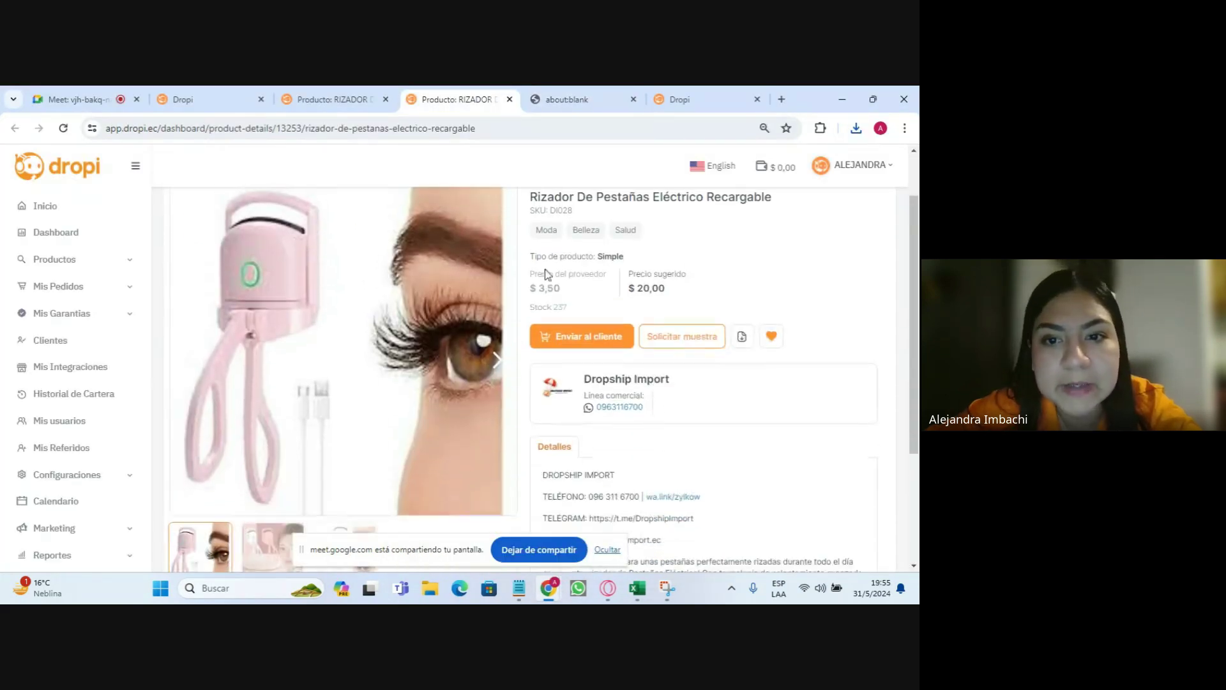
{"action": "scroll", "coordinate": [530, 256], "scroll_direction": "up", "scroll_amount": 1}
{"action": "left_click_drag", "start_coordinate": [536, 244], "coordinate": [580, 244]}
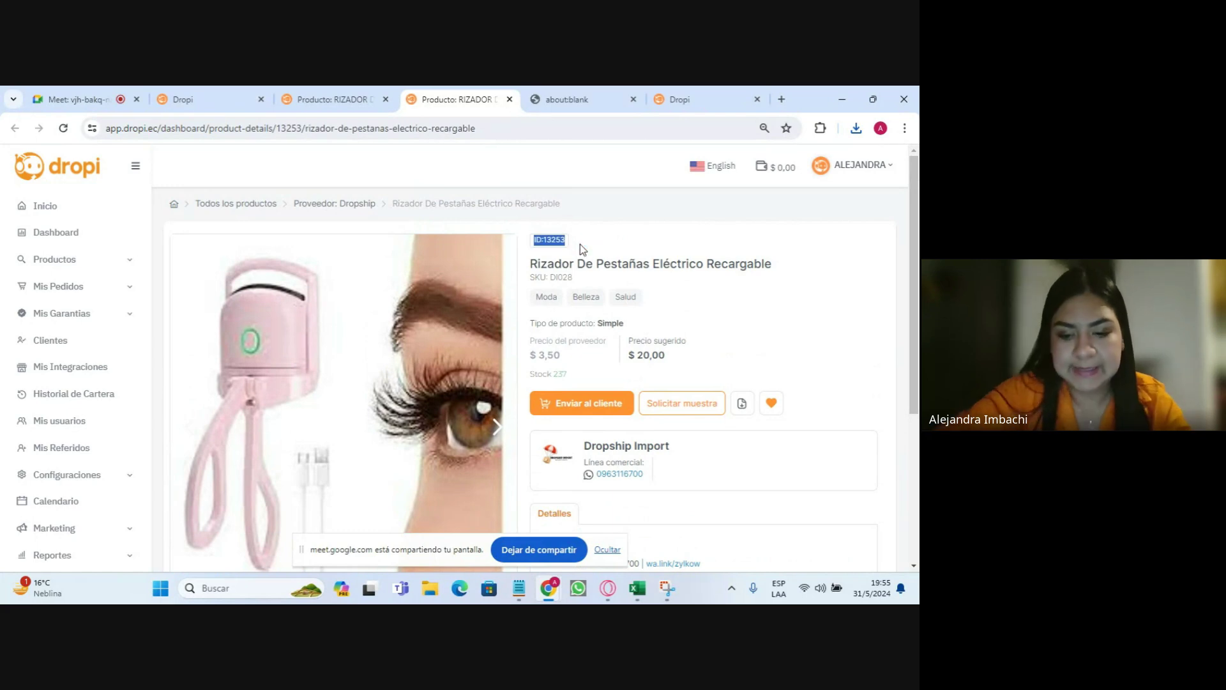
{"action": "key", "text": "ctrl+plus"}
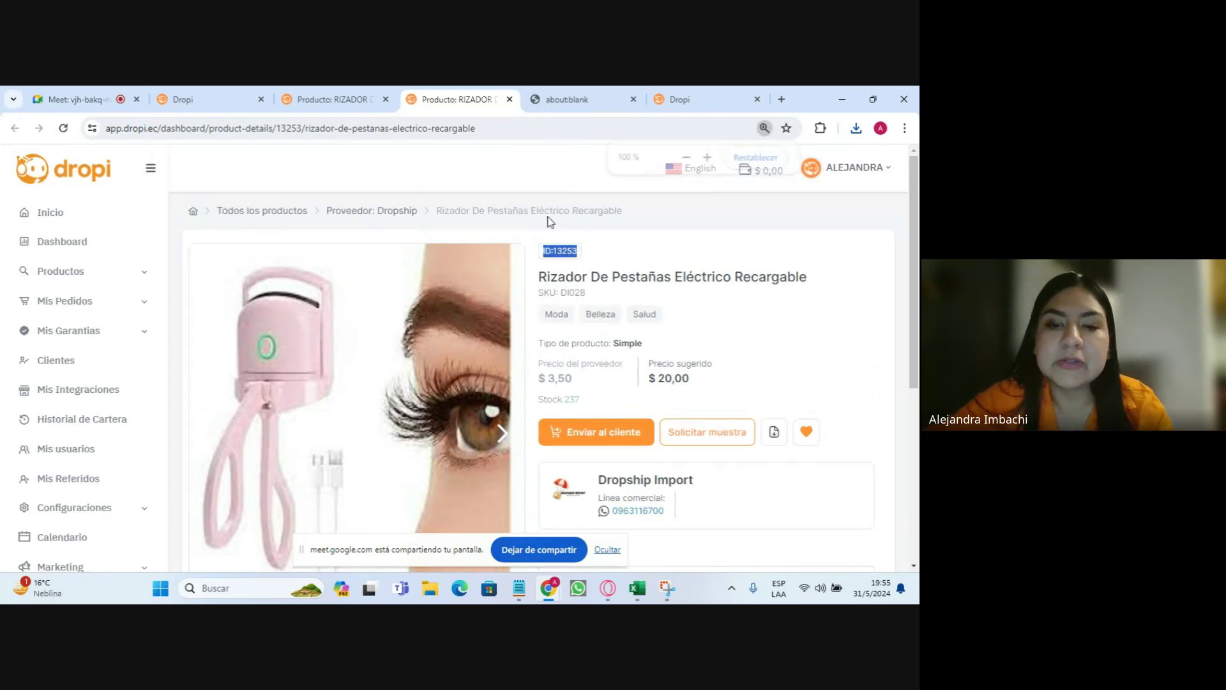
{"action": "mouse_move", "coordinate": [637, 586]}
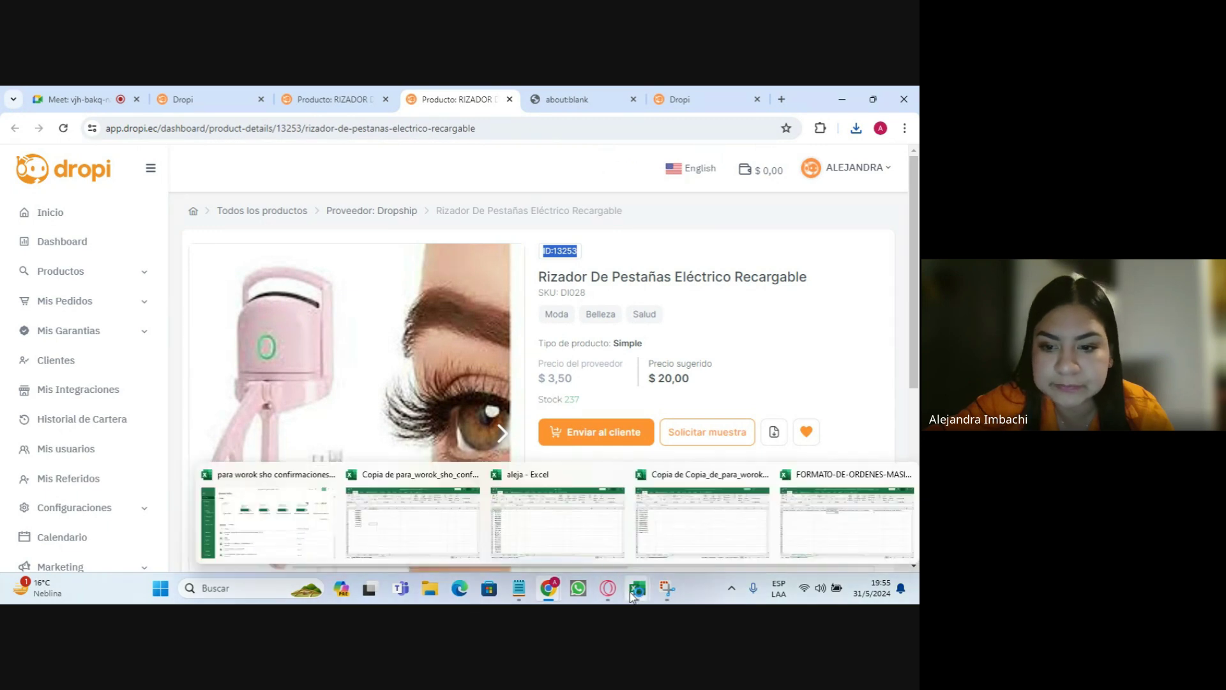
- Return to the template and step through row 2's CANTIDAD, total price, SI and NOTA cells
{"action": "left_click", "coordinate": [830, 520]}
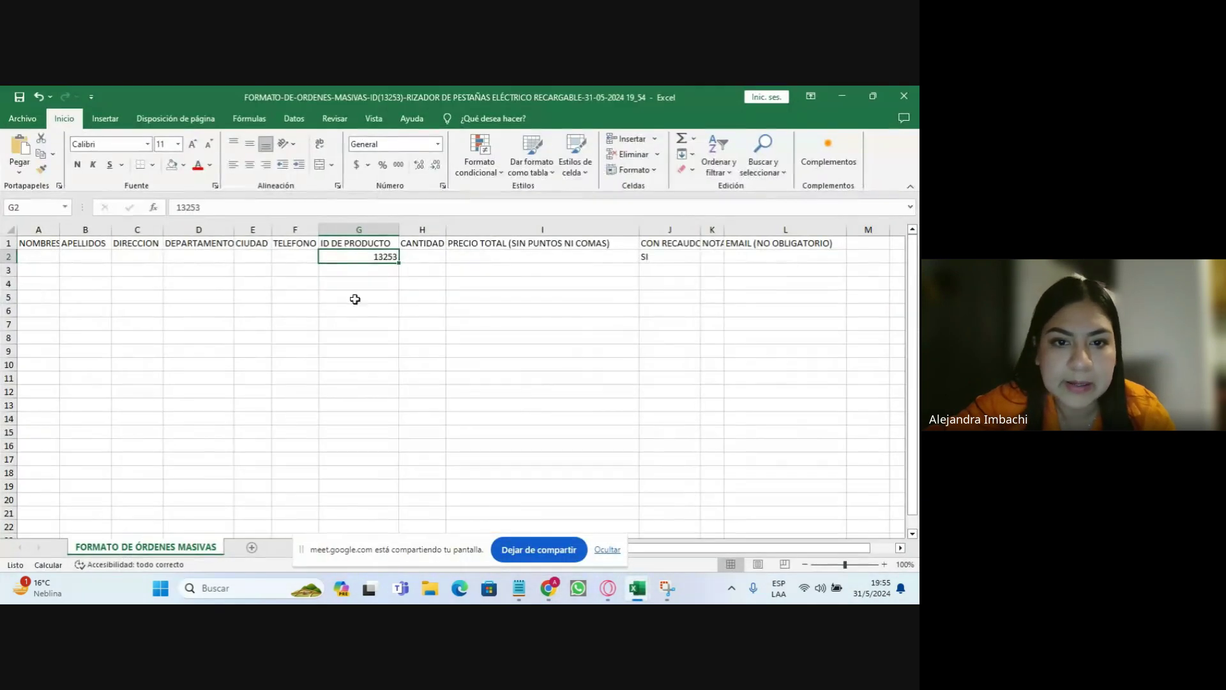
{"action": "left_click", "coordinate": [430, 257]}
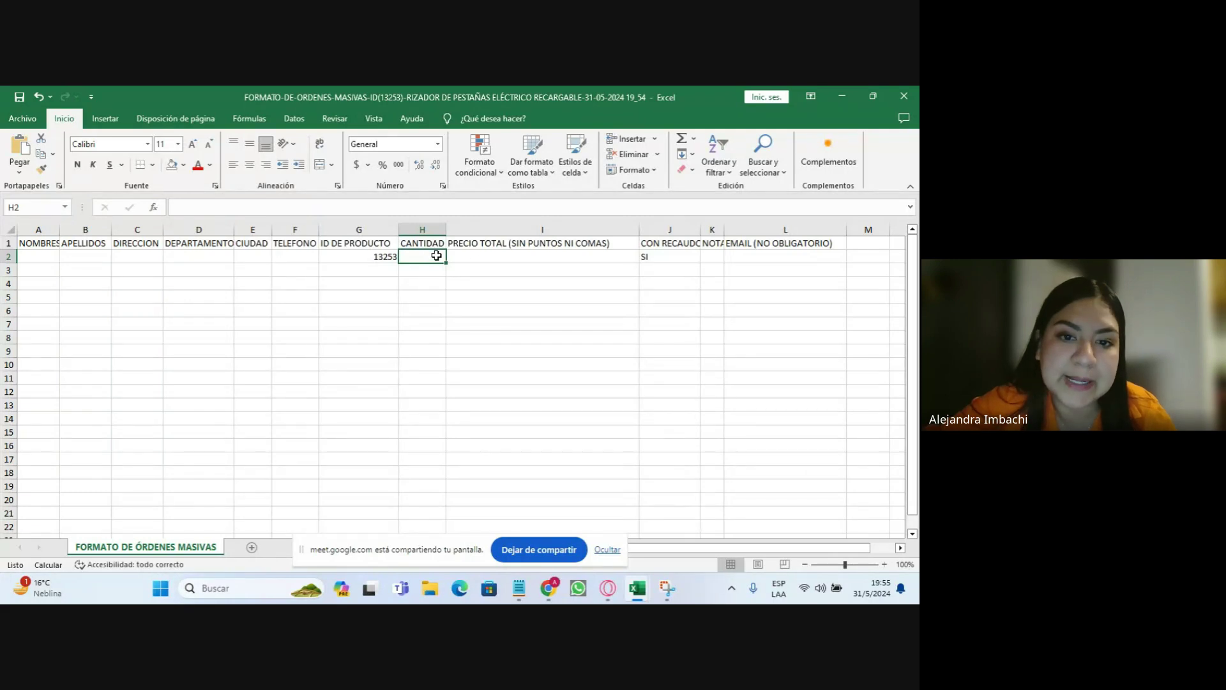
{"action": "left_click", "coordinate": [504, 259]}
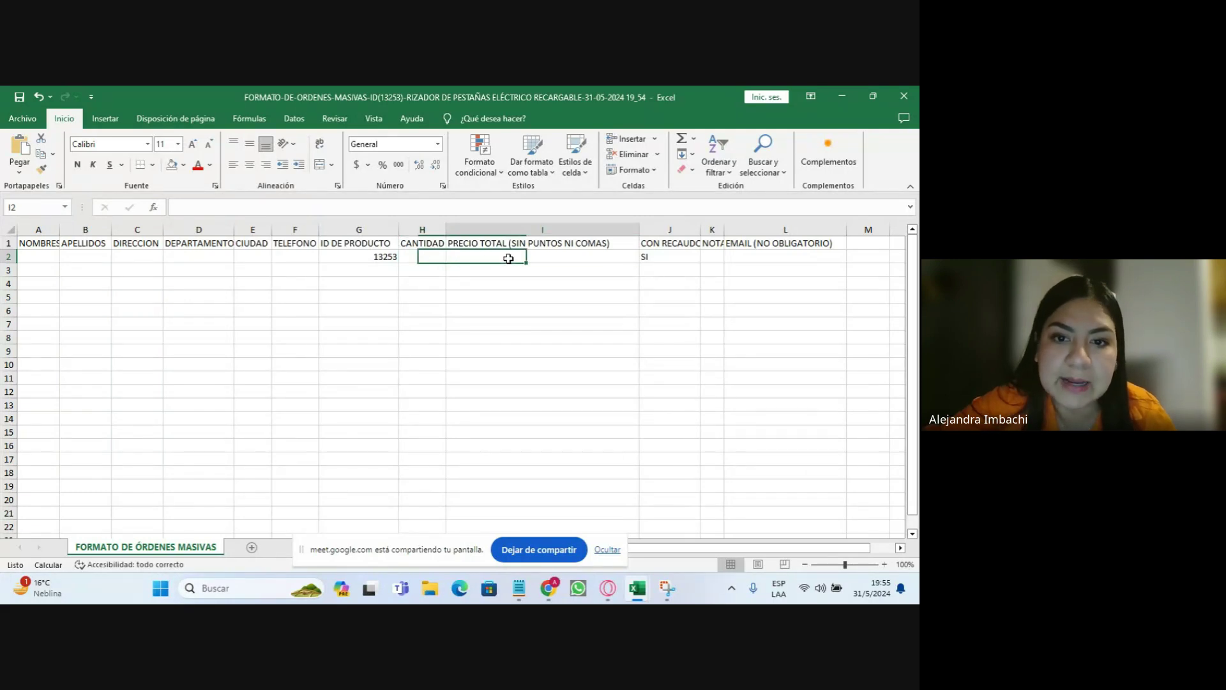
{"action": "left_click", "coordinate": [678, 261]}
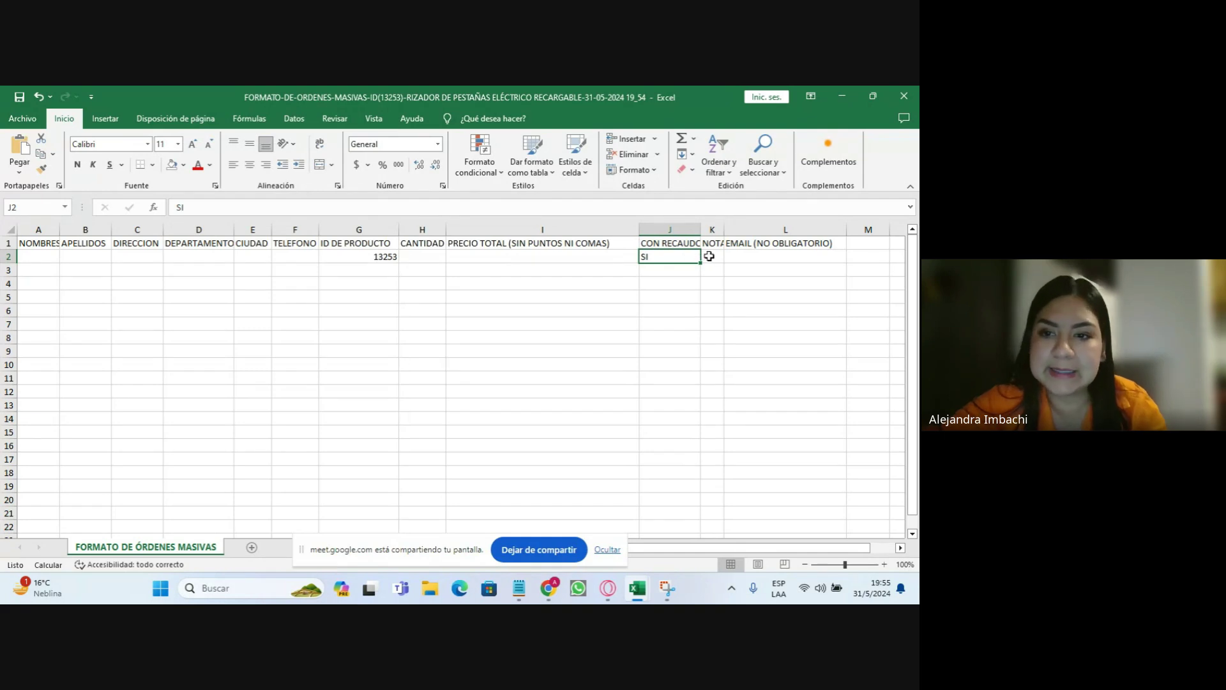
{"action": "left_click", "coordinate": [710, 256]}
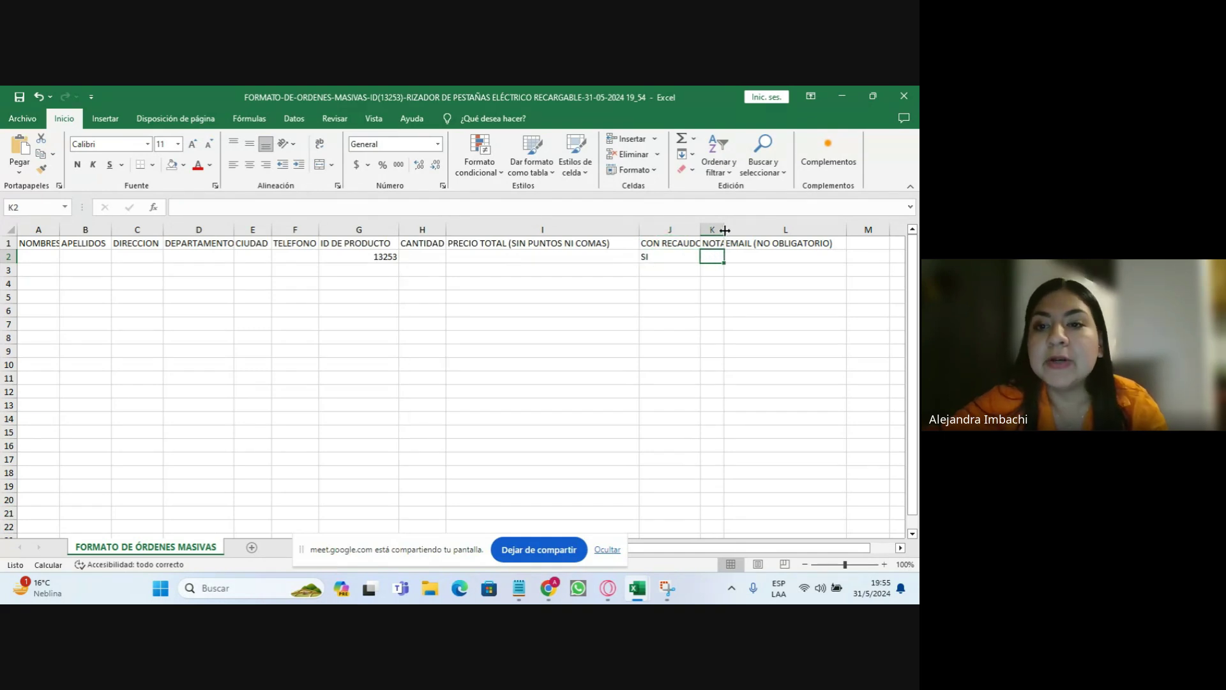
- Widen column K so the NOTA header reads in full, then check L2 and the DEPARTAMENTO cells
{"action": "left_click_drag", "start_coordinate": [725, 230], "coordinate": [752, 230]}
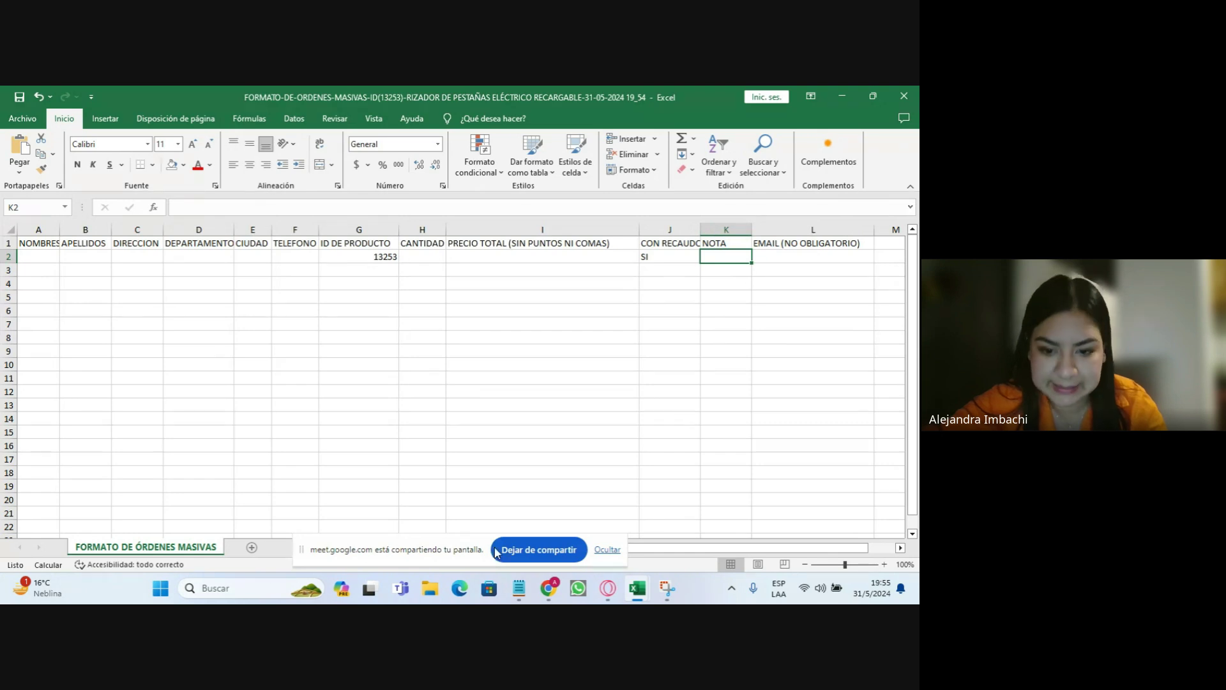
{"action": "left_click", "coordinate": [608, 550]}
{"action": "left_click_drag", "start_coordinate": [671, 548], "coordinate": [697, 548]}
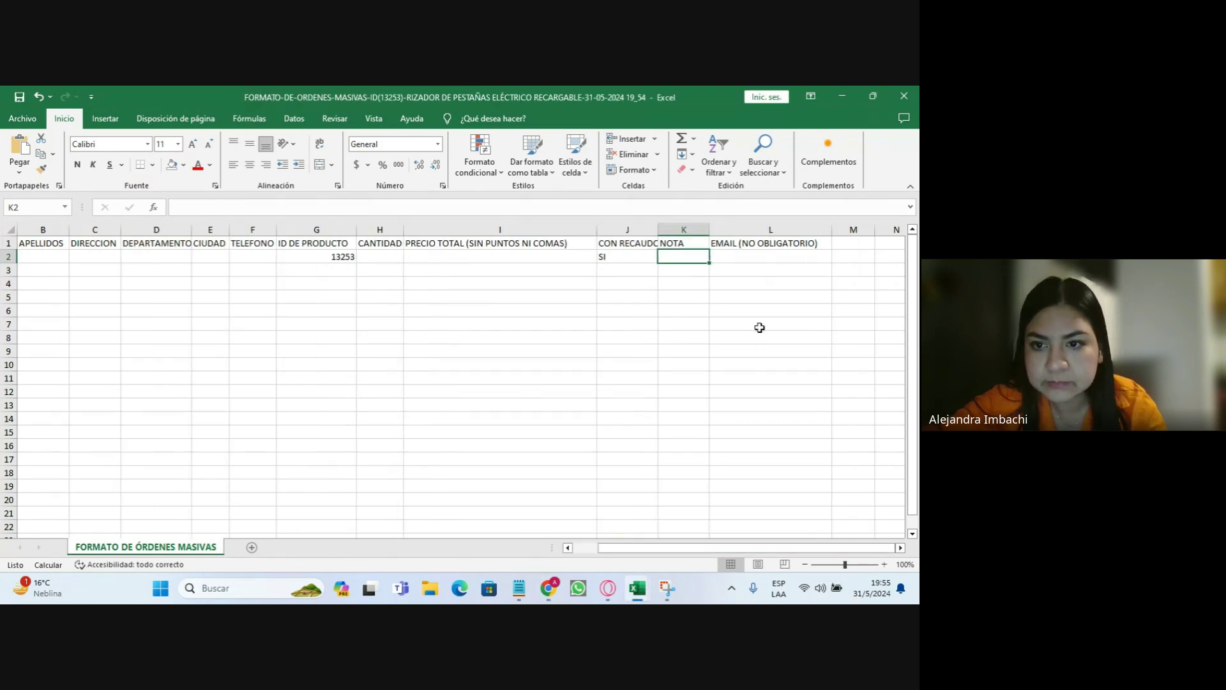
{"action": "left_click", "coordinate": [759, 258]}
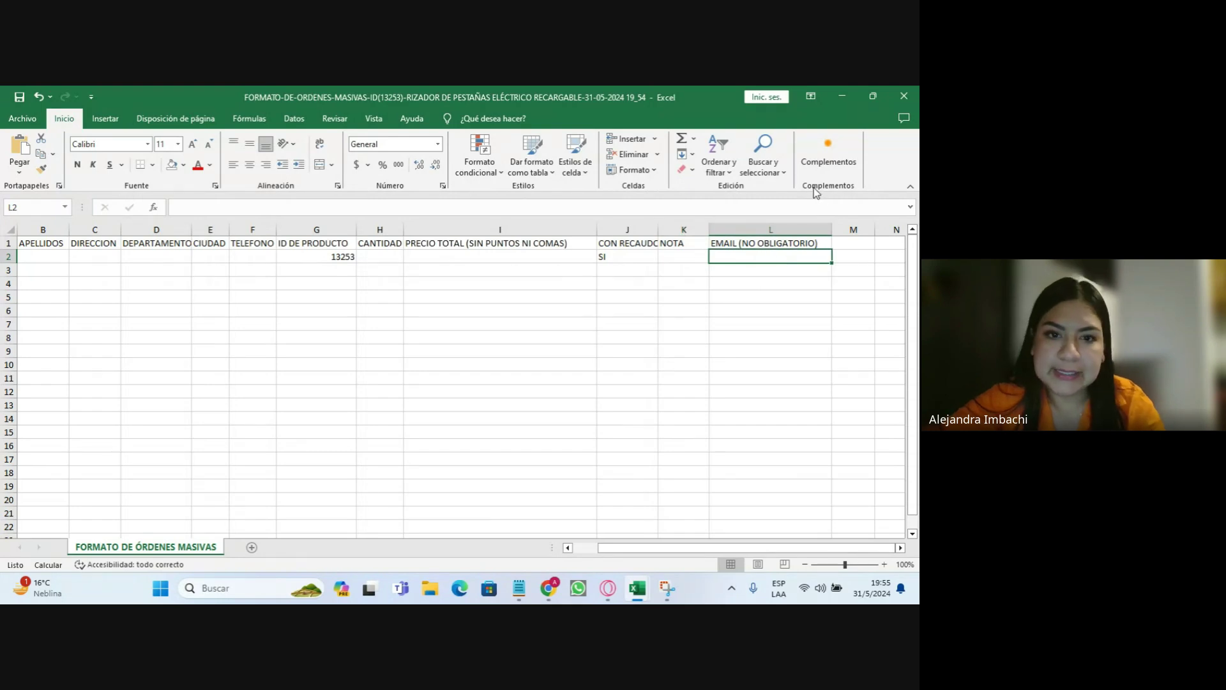
{"action": "left_click_drag", "start_coordinate": [126, 275], "coordinate": [170, 470]}
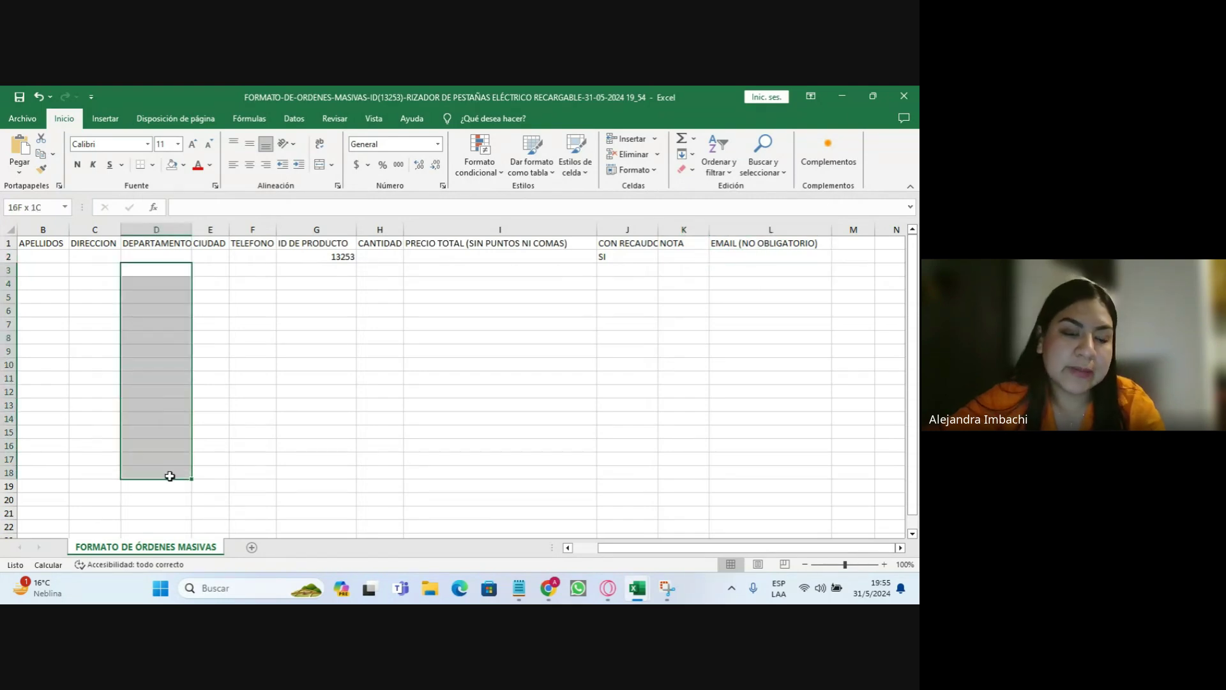
{"action": "left_click", "coordinate": [377, 323]}
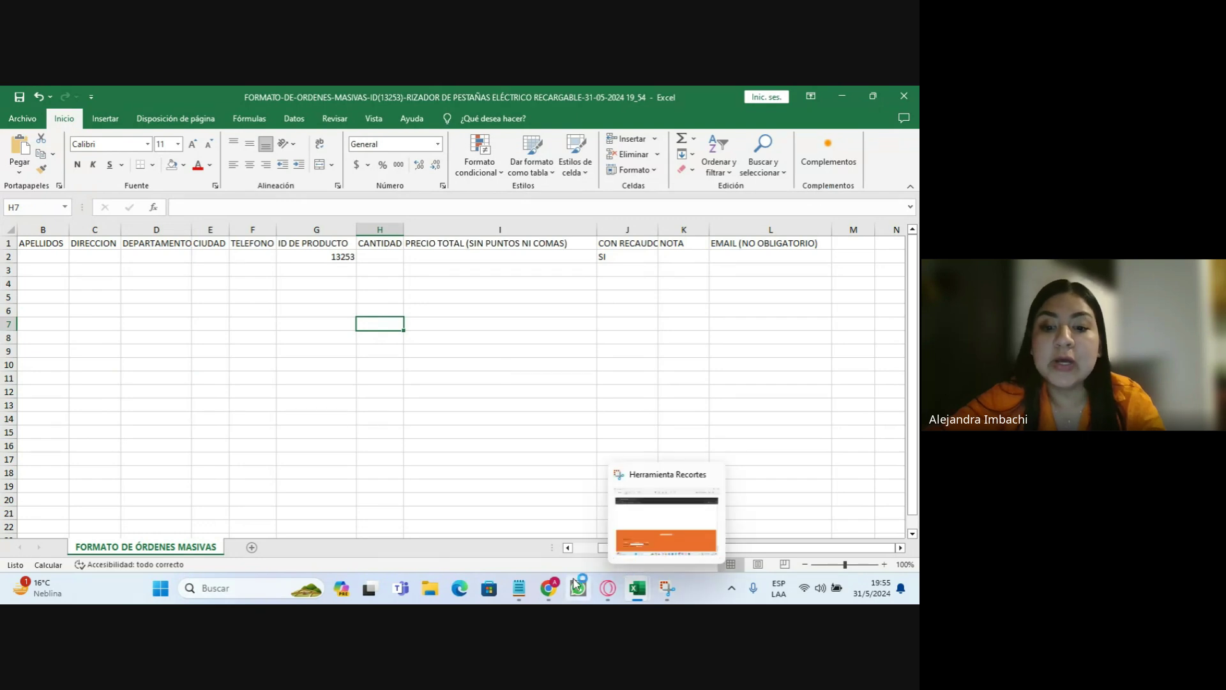
- Return to the eyelash curler page (ID 13253), review its details, and request a sample order
{"action": "mouse_move", "coordinate": [548, 588]}
{"action": "left_click", "coordinate": [515, 519]}
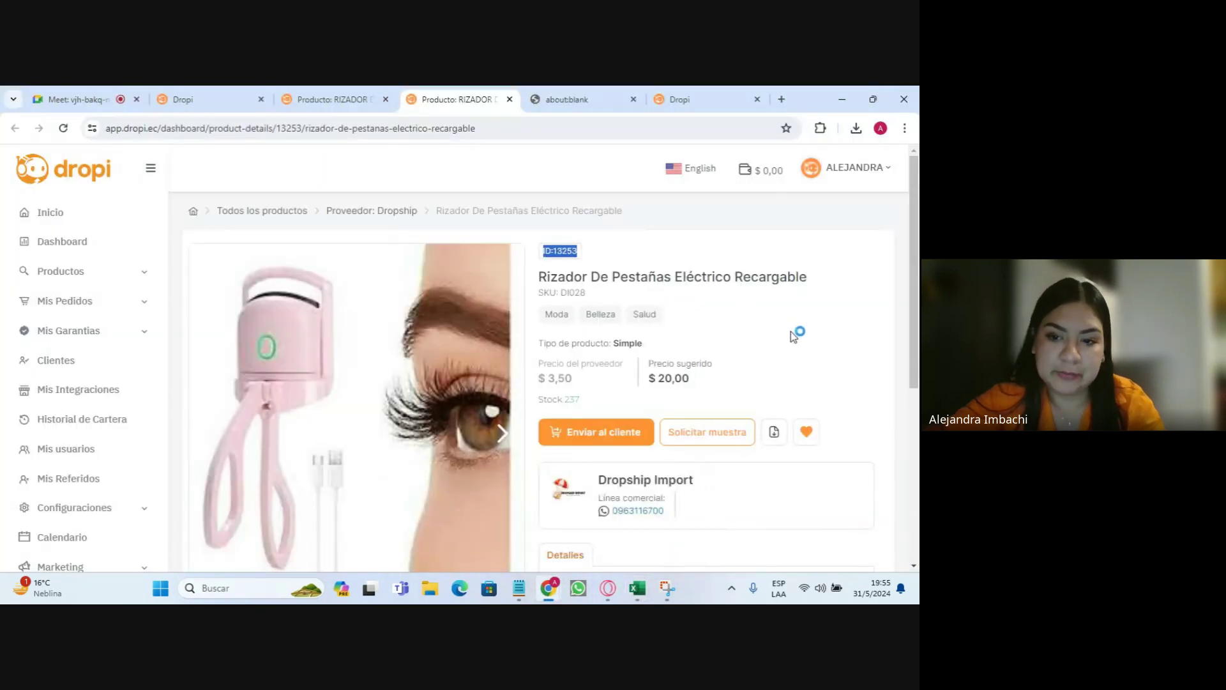
{"action": "scroll", "coordinate": [798, 370], "scroll_direction": "down", "scroll_amount": 5}
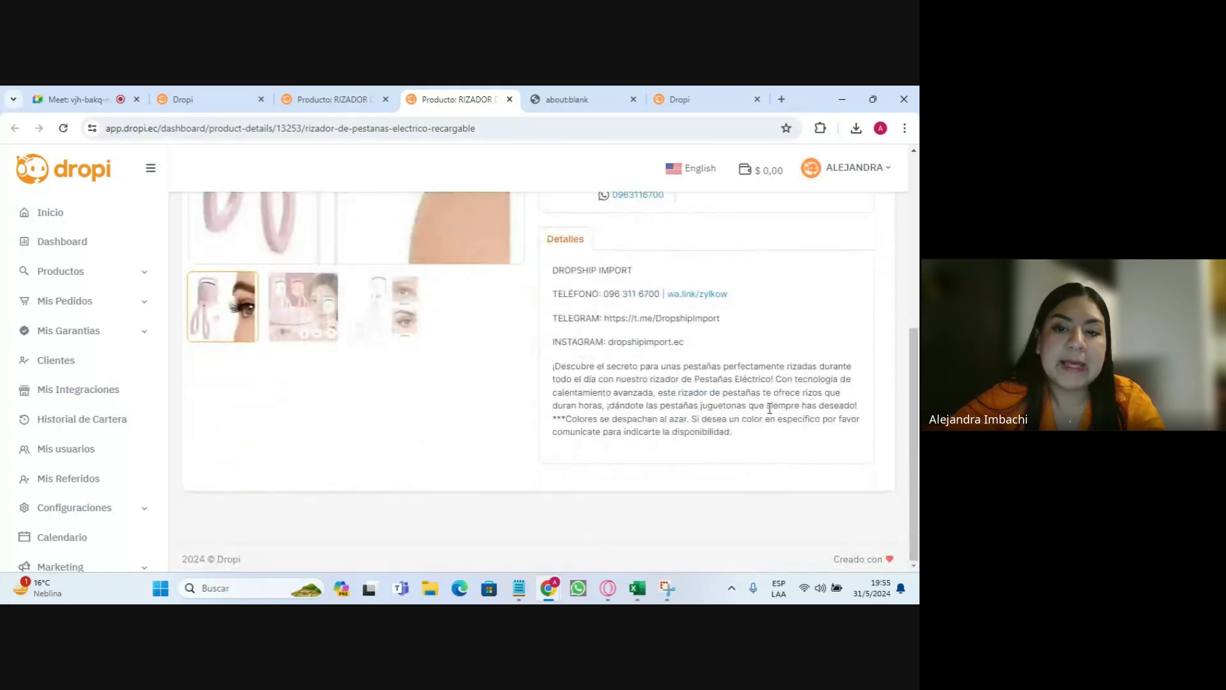
{"action": "scroll", "coordinate": [645, 404], "scroll_direction": "up", "scroll_amount": 2}
{"action": "scroll", "coordinate": [645, 404], "scroll_direction": "up", "scroll_amount": 4}
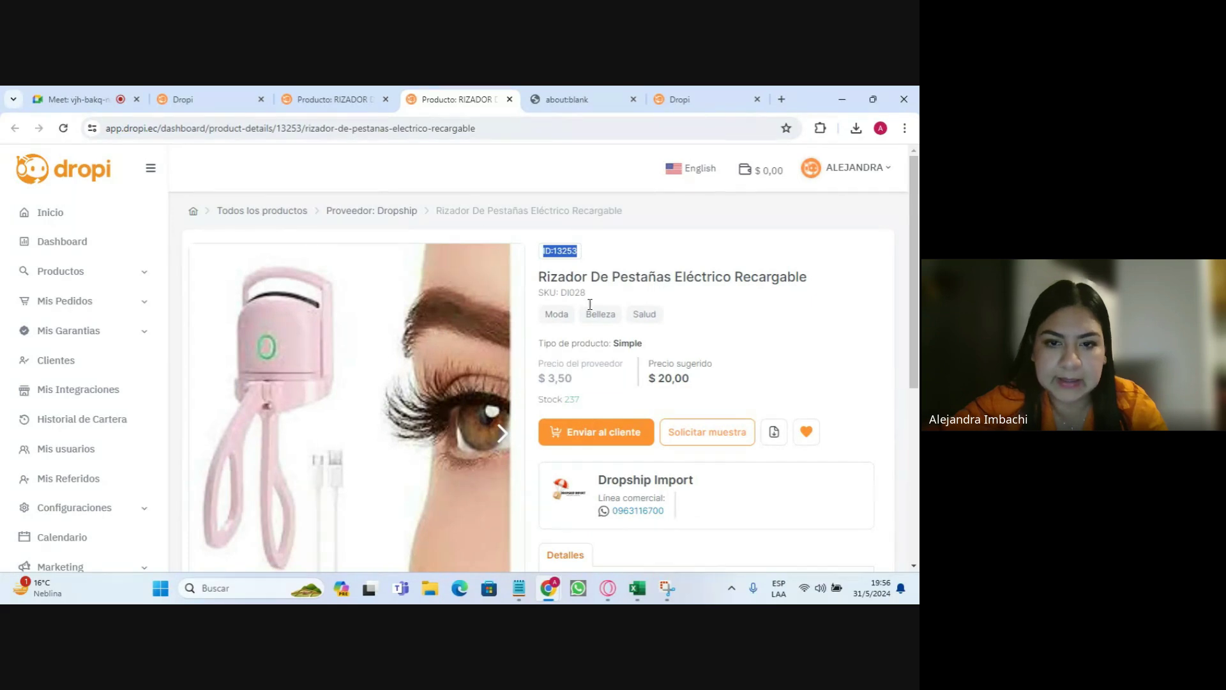
{"action": "scroll", "coordinate": [649, 396], "scroll_direction": "down", "scroll_amount": 1}
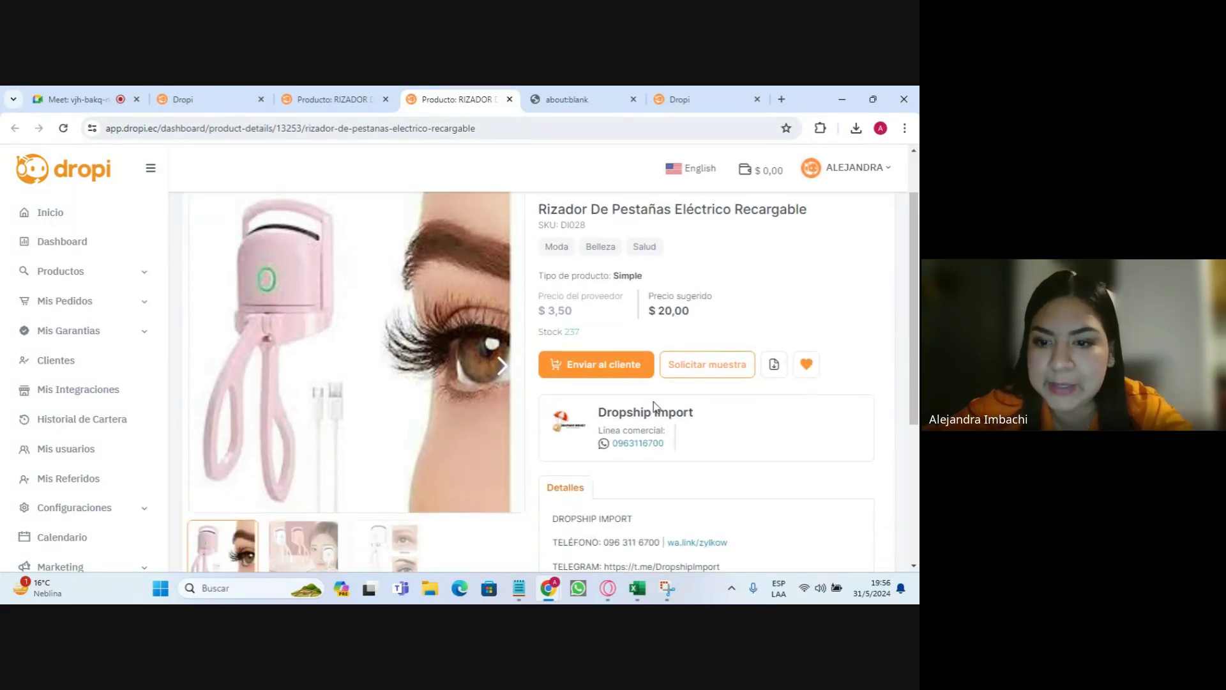
{"action": "left_click", "coordinate": [719, 372]}
- Autofill the sample order's saved shipping details and choose SIN RECAUDO
{"action": "scroll", "coordinate": [496, 323], "scroll_direction": "down", "scroll_amount": 3}
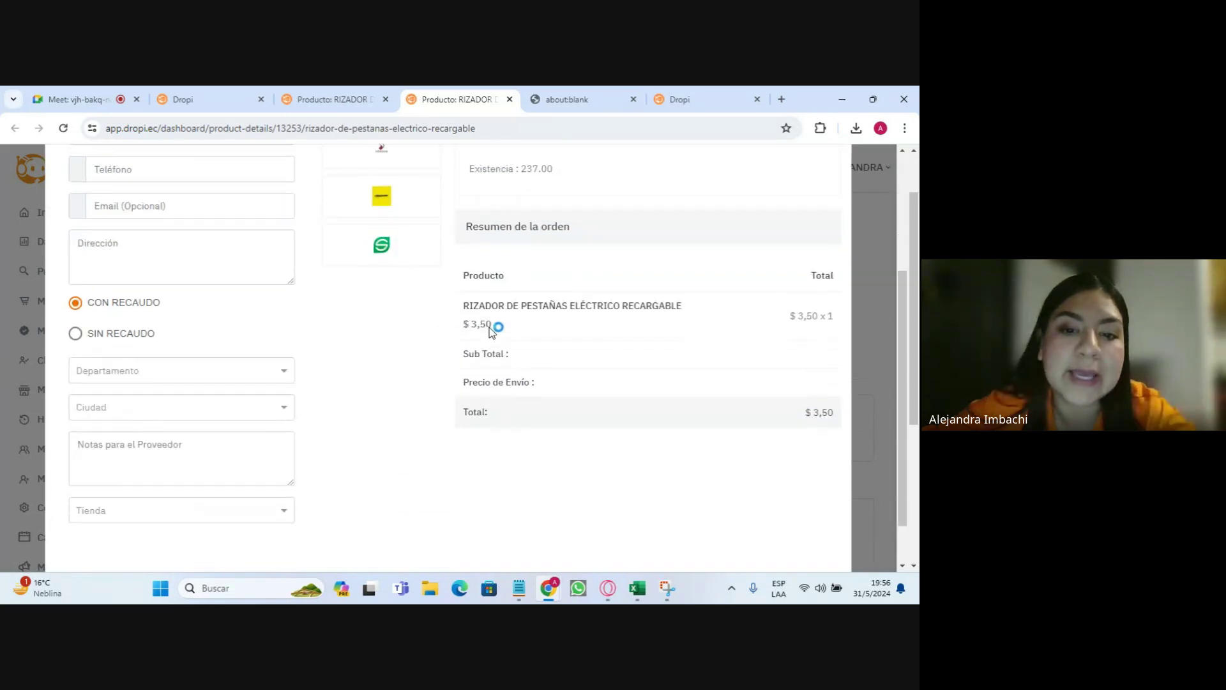
{"action": "scroll", "coordinate": [139, 230], "scroll_direction": "up", "scroll_amount": 2}
{"action": "left_click", "coordinate": [152, 248]}
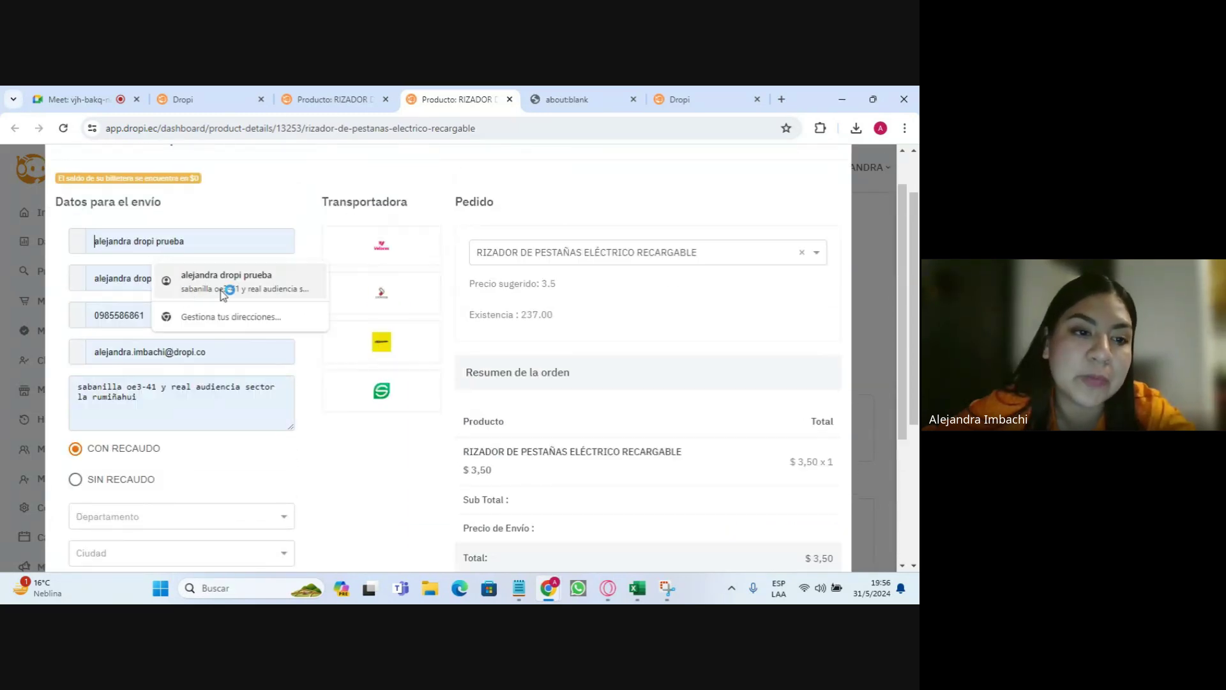
{"action": "left_click", "coordinate": [221, 293]}
{"action": "scroll", "coordinate": [224, 358], "scroll_direction": "down", "scroll_amount": 2}
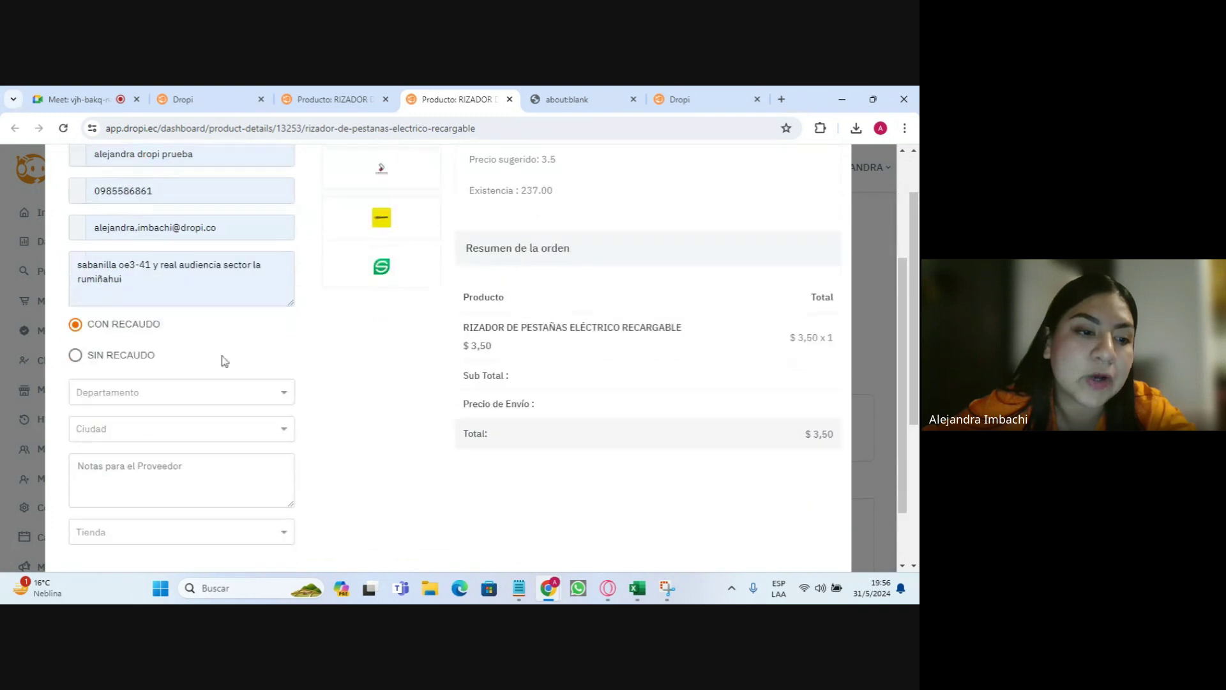
{"action": "left_click", "coordinate": [112, 350]}
- Set the destination province to PICHINCHA and the city to QUITO
{"action": "left_click", "coordinate": [138, 383]}
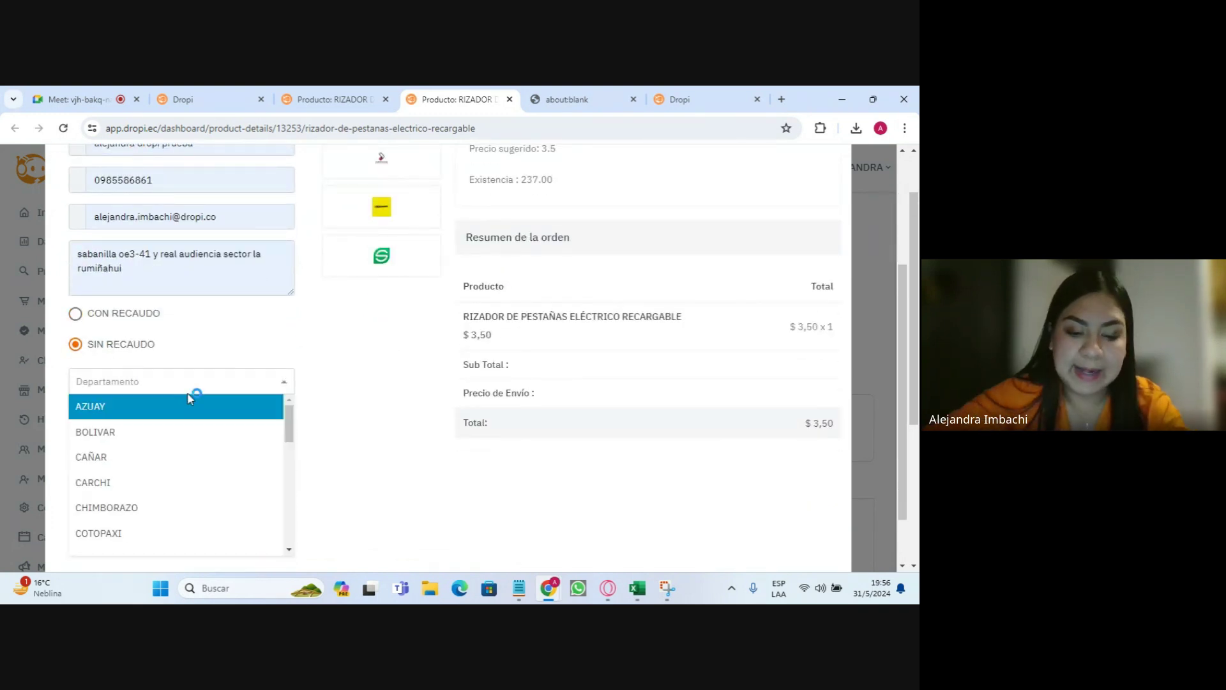
{"action": "type", "text": "pi"}
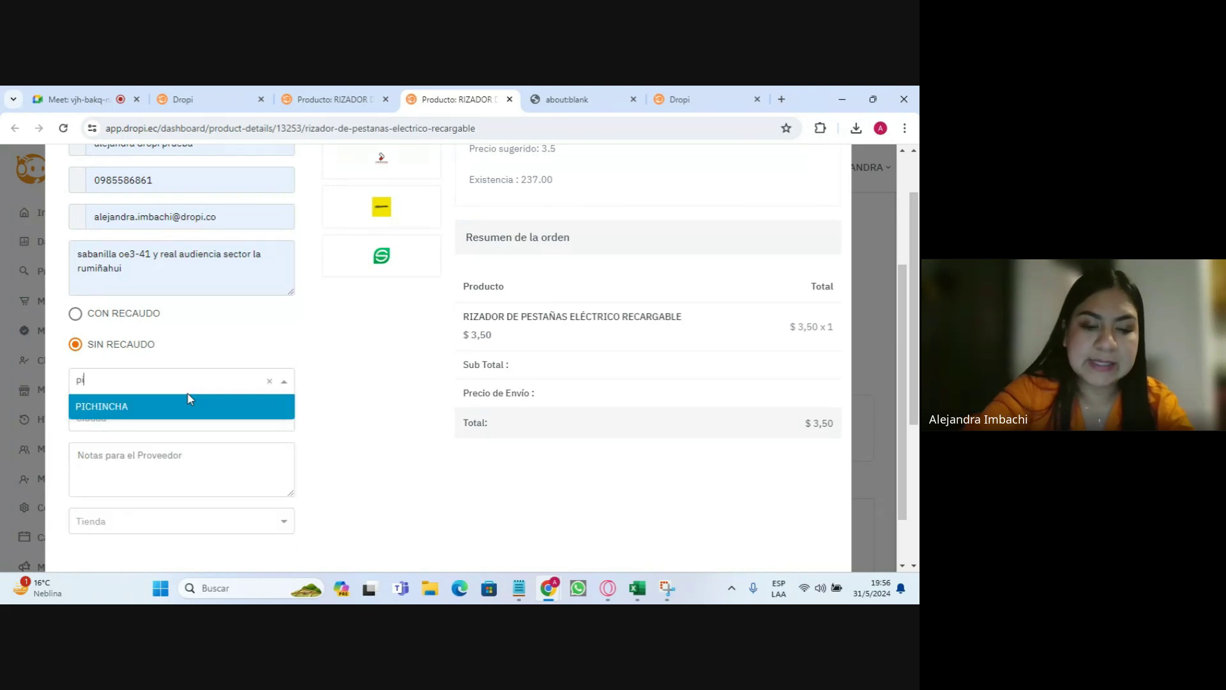
{"action": "type", "text": "chi"}
{"action": "left_click", "coordinate": [177, 406]}
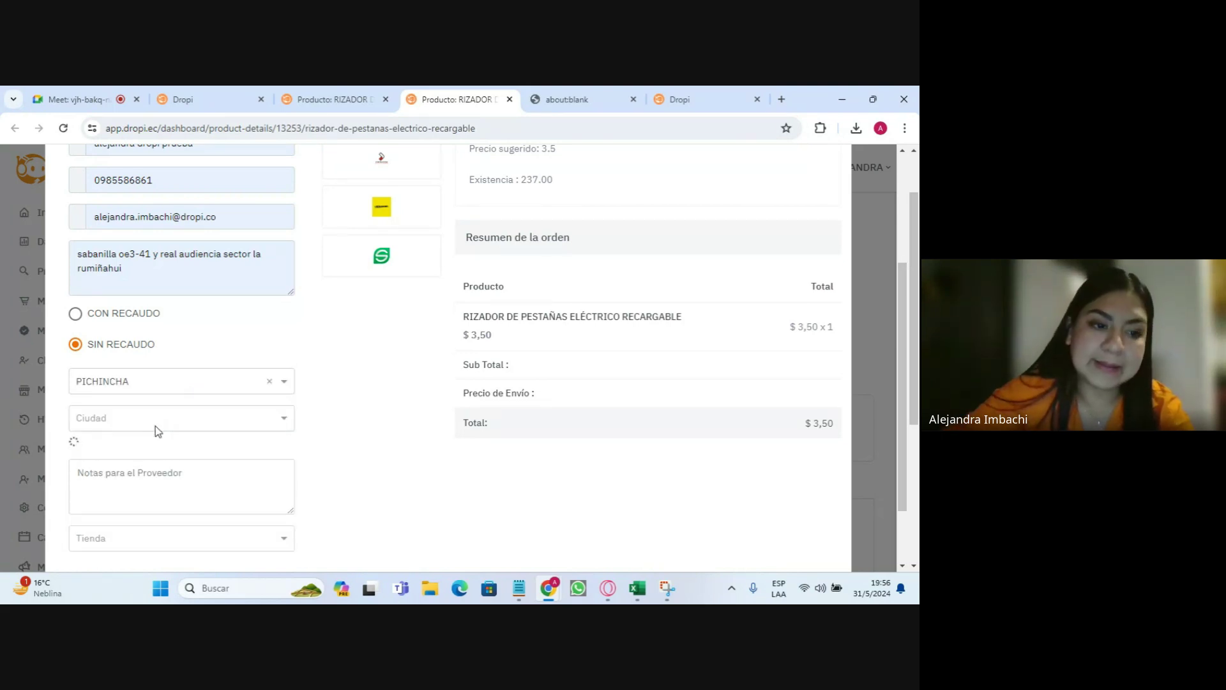
{"action": "left_click", "coordinate": [157, 425]}
{"action": "type", "text": "quito"}
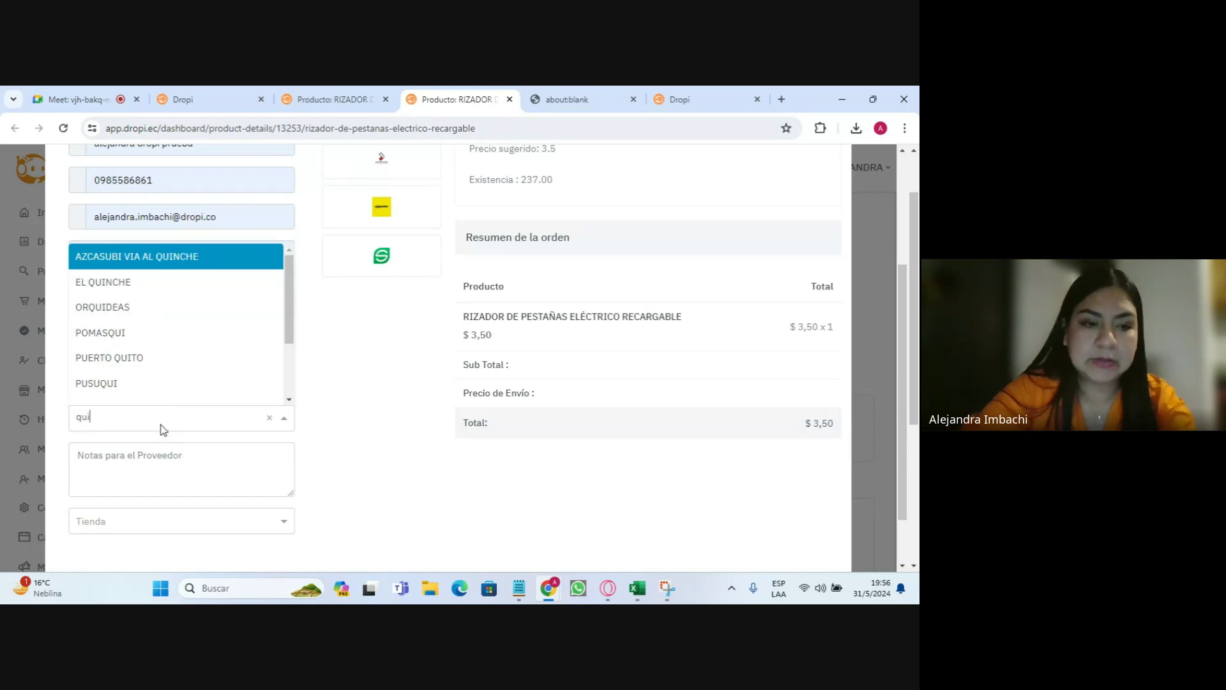
{"action": "left_click", "coordinate": [99, 394]}
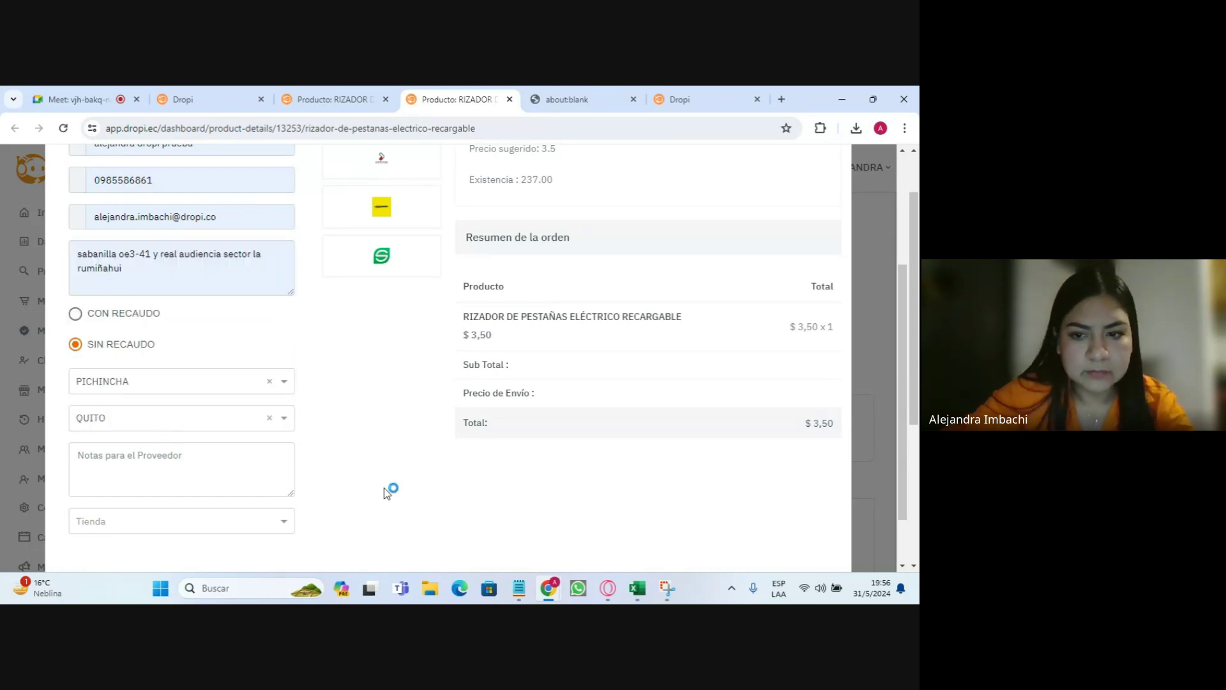
- Pick the $4,95 carrier, review the $8,45 total, and close the form without sending
{"action": "scroll", "coordinate": [575, 428], "scroll_direction": "up", "scroll_amount": 2}
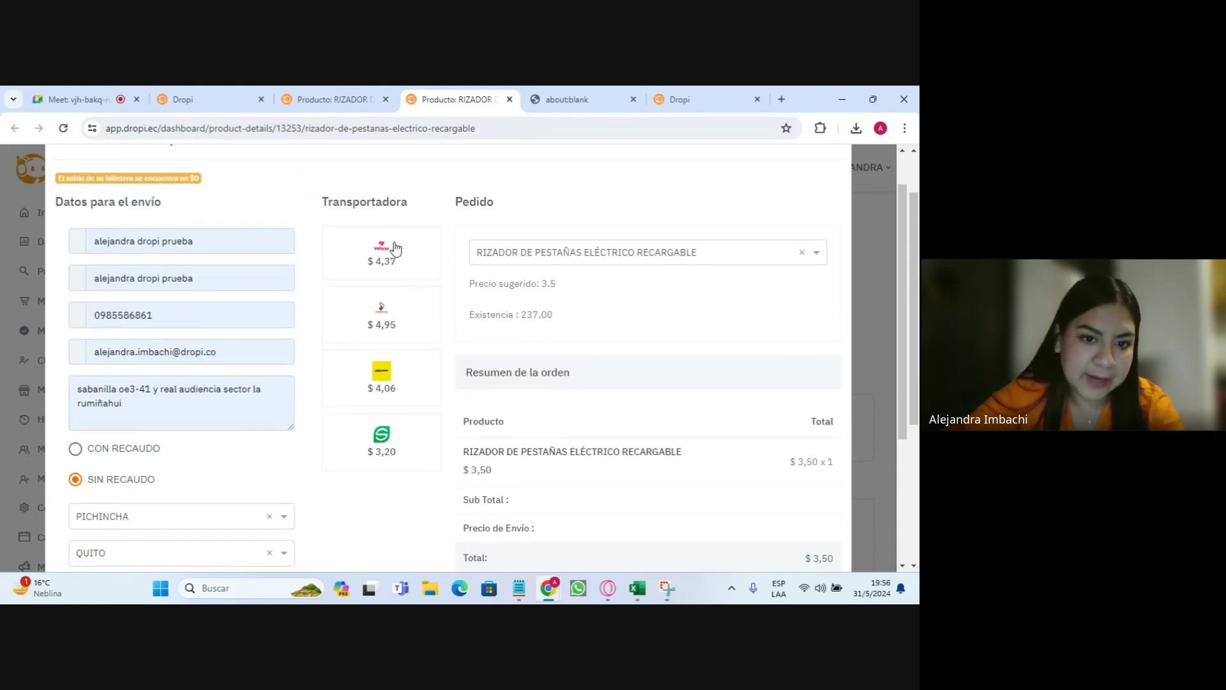
{"action": "left_click", "coordinate": [383, 312]}
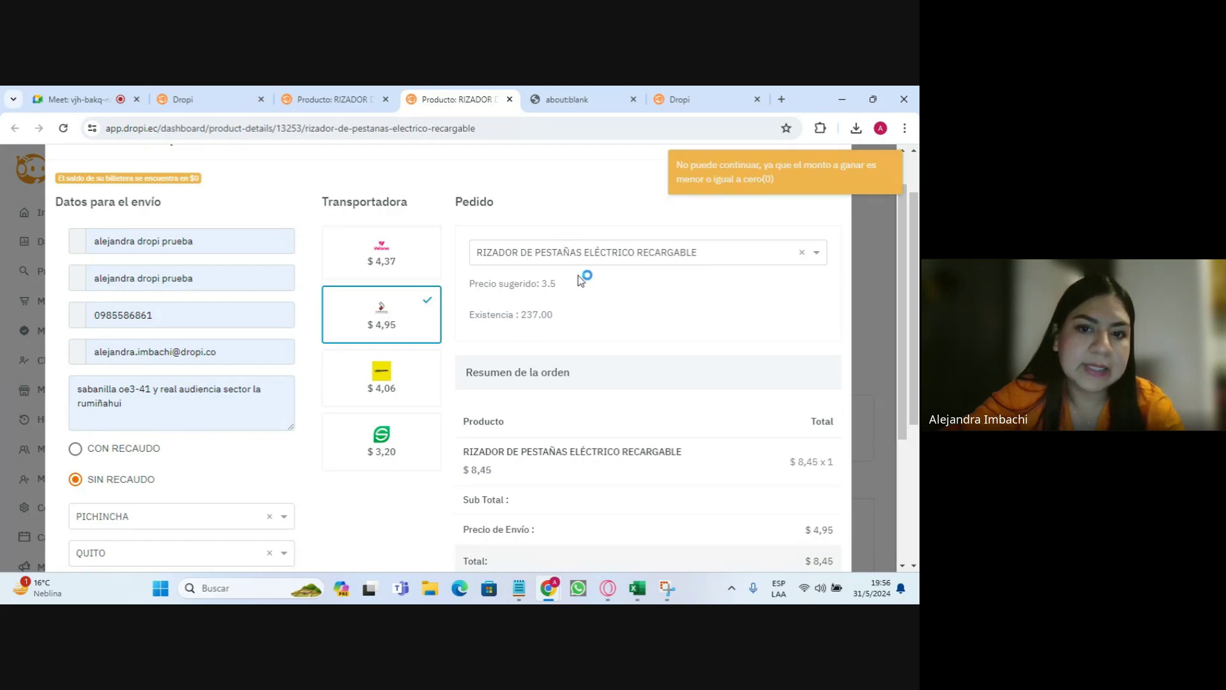
{"action": "scroll", "coordinate": [575, 268], "scroll_direction": "down", "scroll_amount": 3}
{"action": "scroll", "coordinate": [553, 257], "scroll_direction": "up", "scroll_amount": 2}
{"action": "left_click_drag", "start_coordinate": [489, 216], "coordinate": [600, 225]}
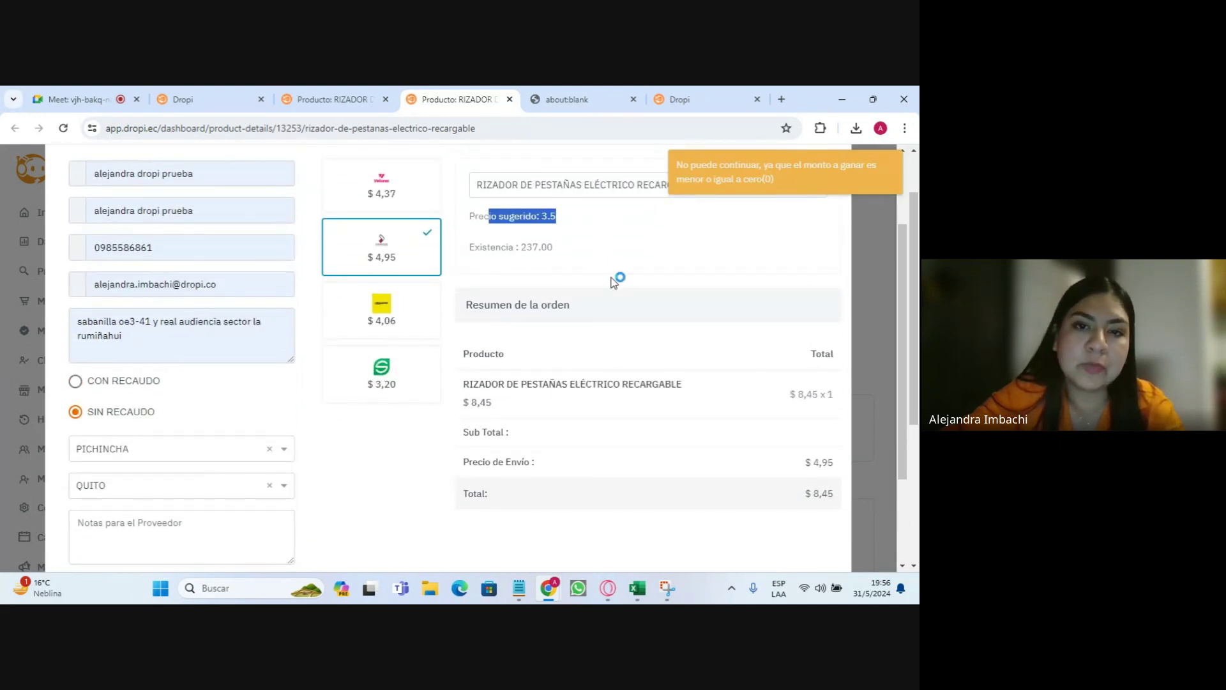
{"action": "scroll", "coordinate": [613, 281], "scroll_direction": "down", "scroll_amount": 1}
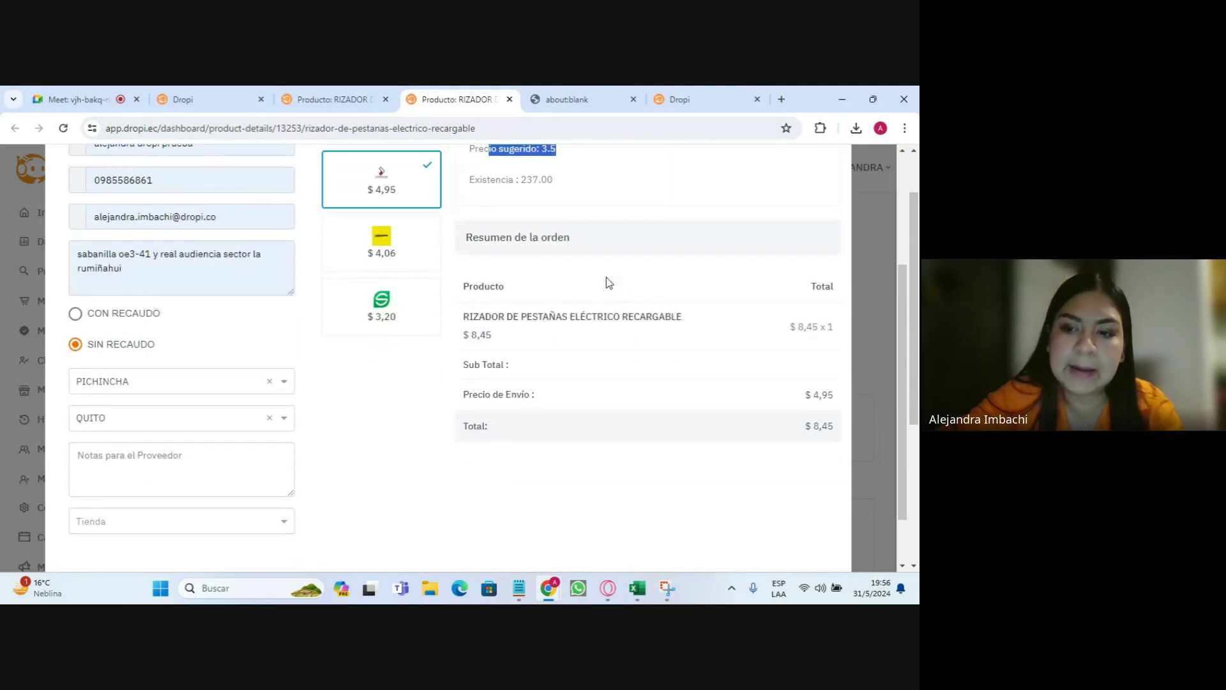
{"action": "scroll", "coordinate": [778, 368], "scroll_direction": "down", "scroll_amount": 1}
{"action": "left_click_drag", "start_coordinate": [473, 248], "coordinate": [830, 334]}
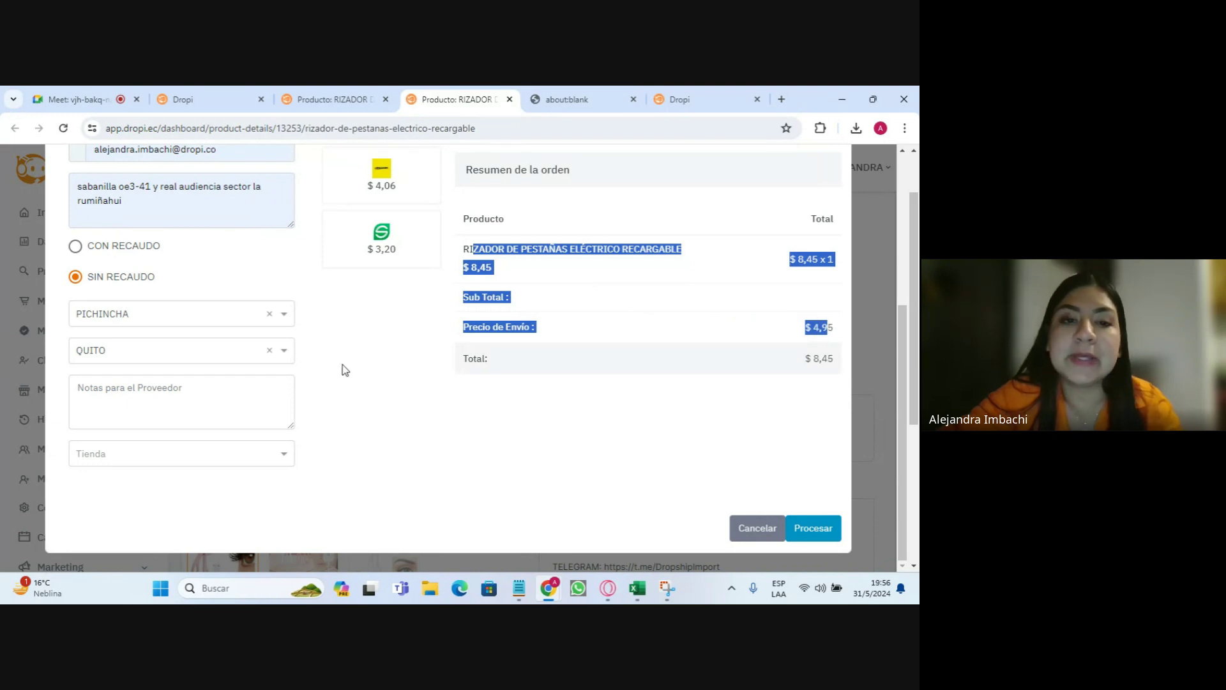
{"action": "scroll", "coordinate": [358, 357], "scroll_direction": "up", "scroll_amount": 4}
{"action": "scroll", "coordinate": [357, 396], "scroll_direction": "up", "scroll_amount": 1}
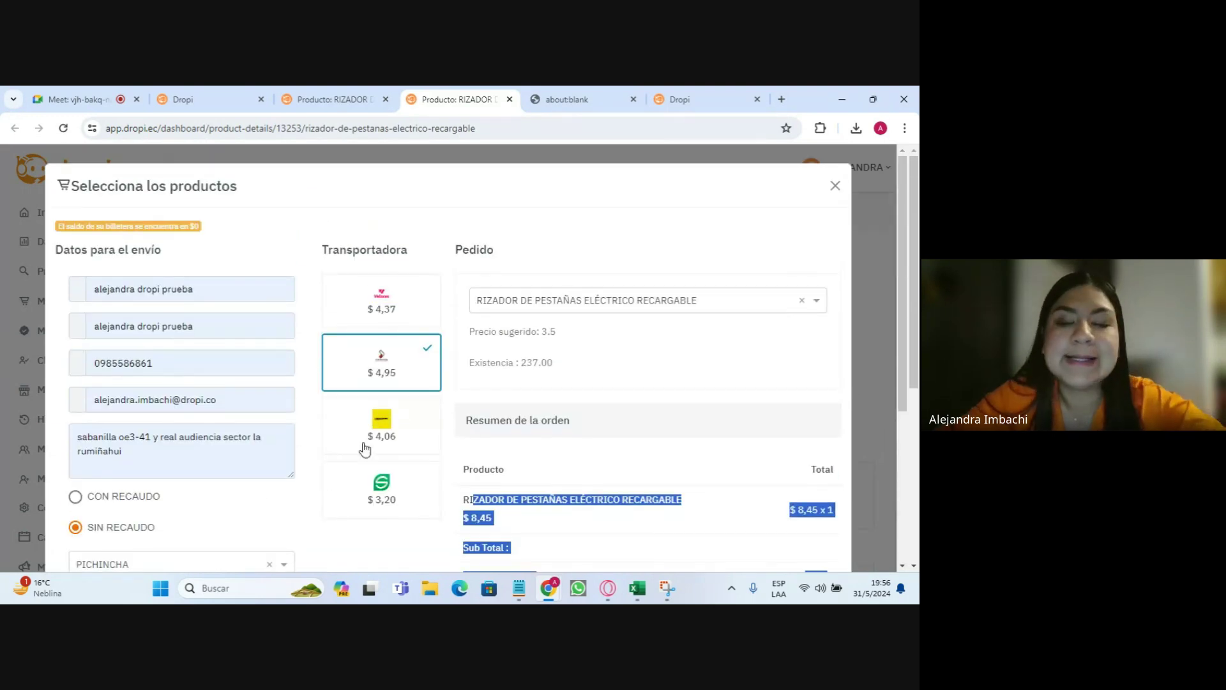
{"action": "left_click", "coordinate": [834, 186]}
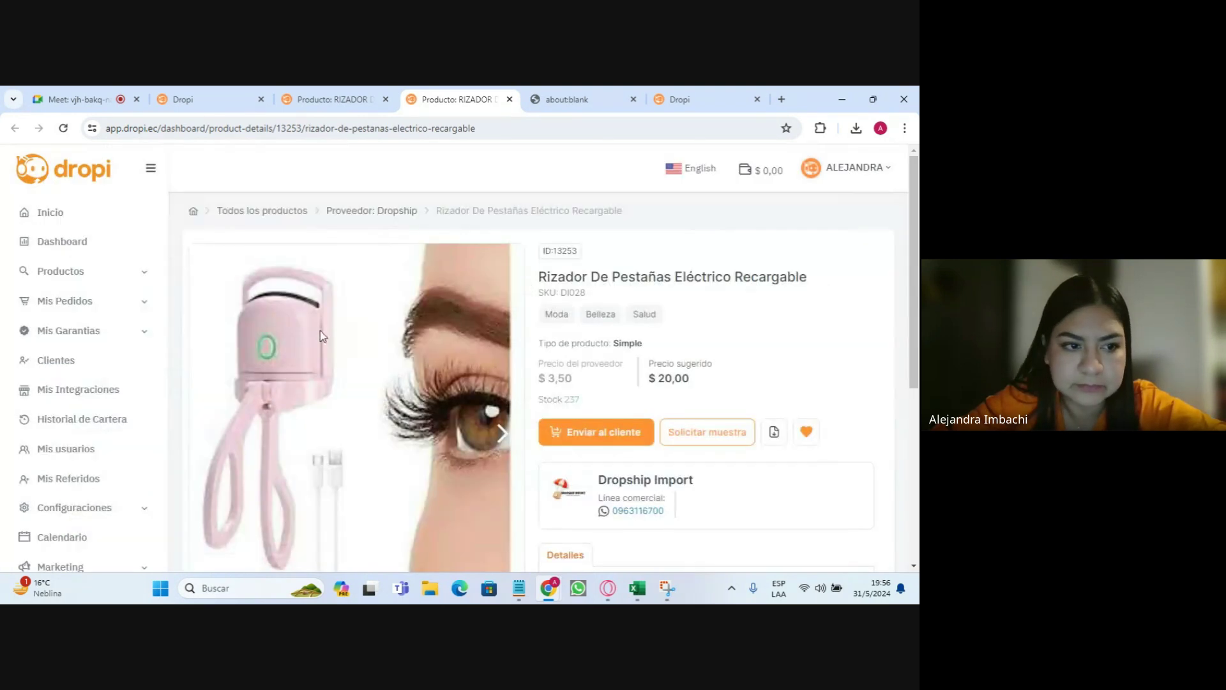
- Open the product catalog, try the Privados and Favoritos filters, and switch both off
{"action": "left_click", "coordinate": [99, 272]}
{"action": "left_click", "coordinate": [74, 302]}
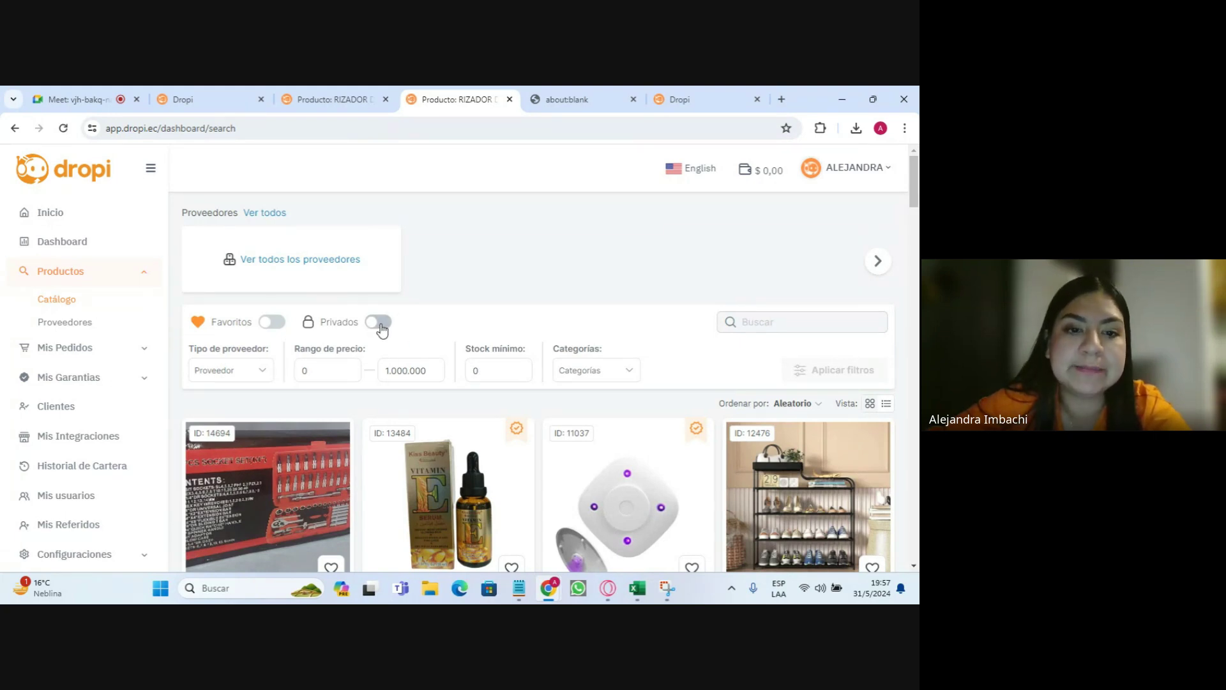
{"action": "left_click", "coordinate": [380, 324]}
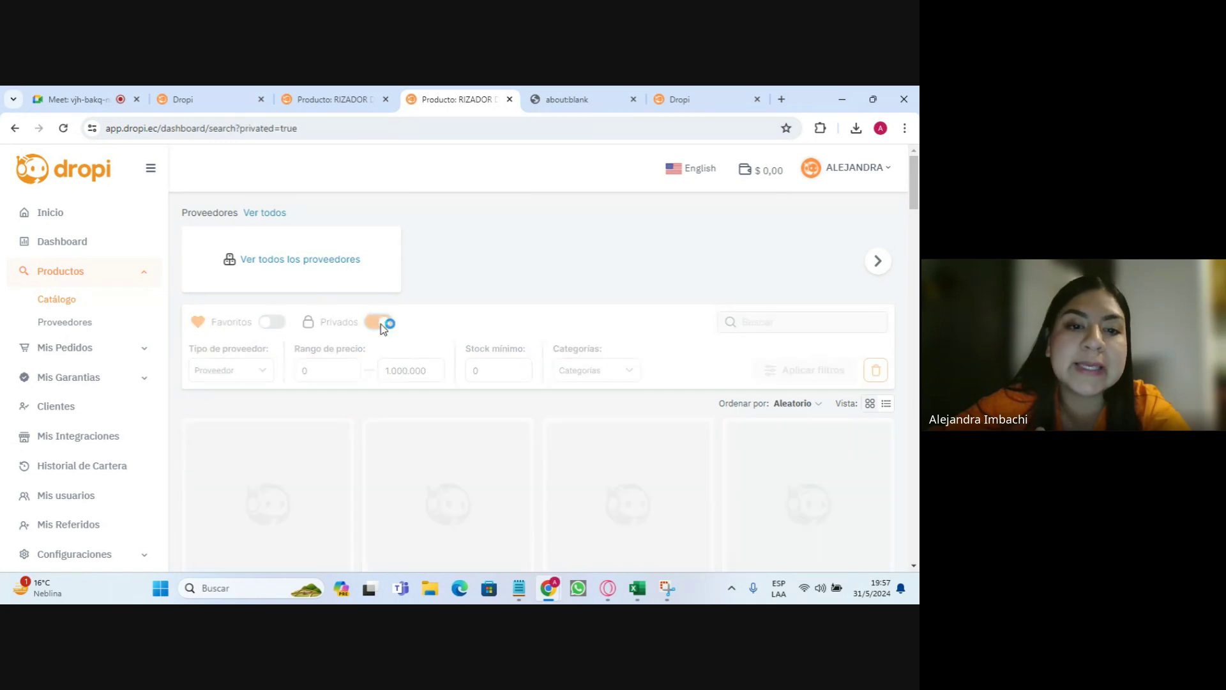
{"action": "scroll", "coordinate": [295, 370], "scroll_direction": "down", "scroll_amount": 1}
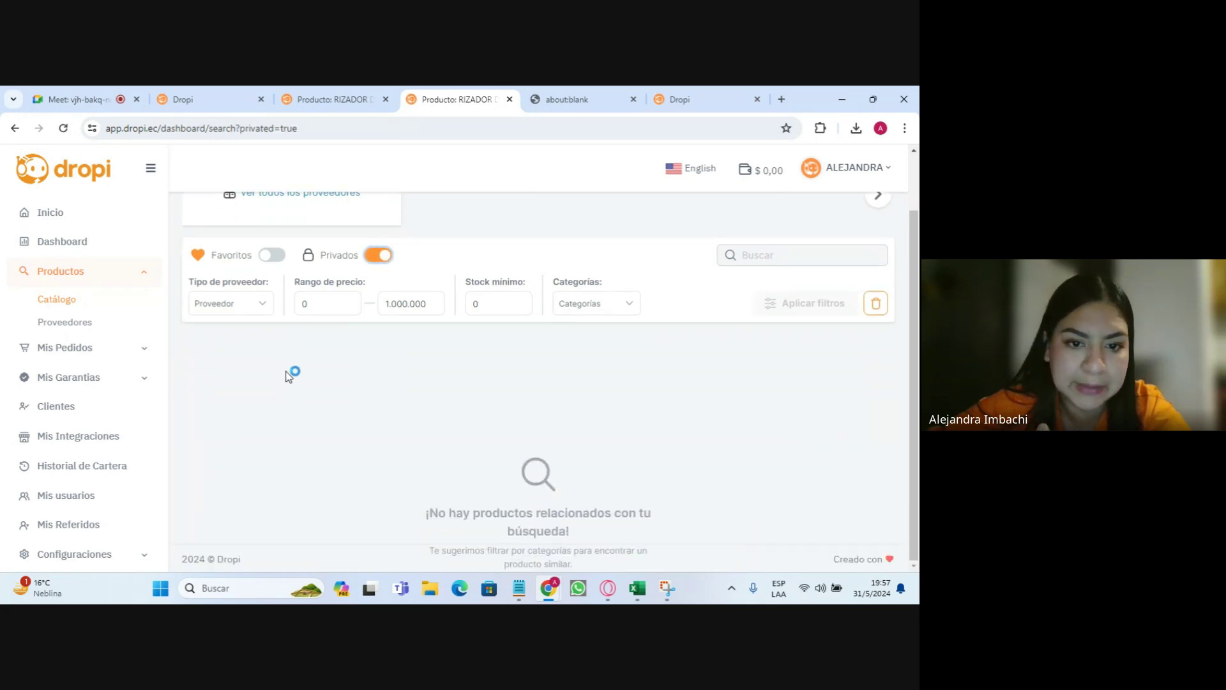
{"action": "left_click", "coordinate": [274, 262]}
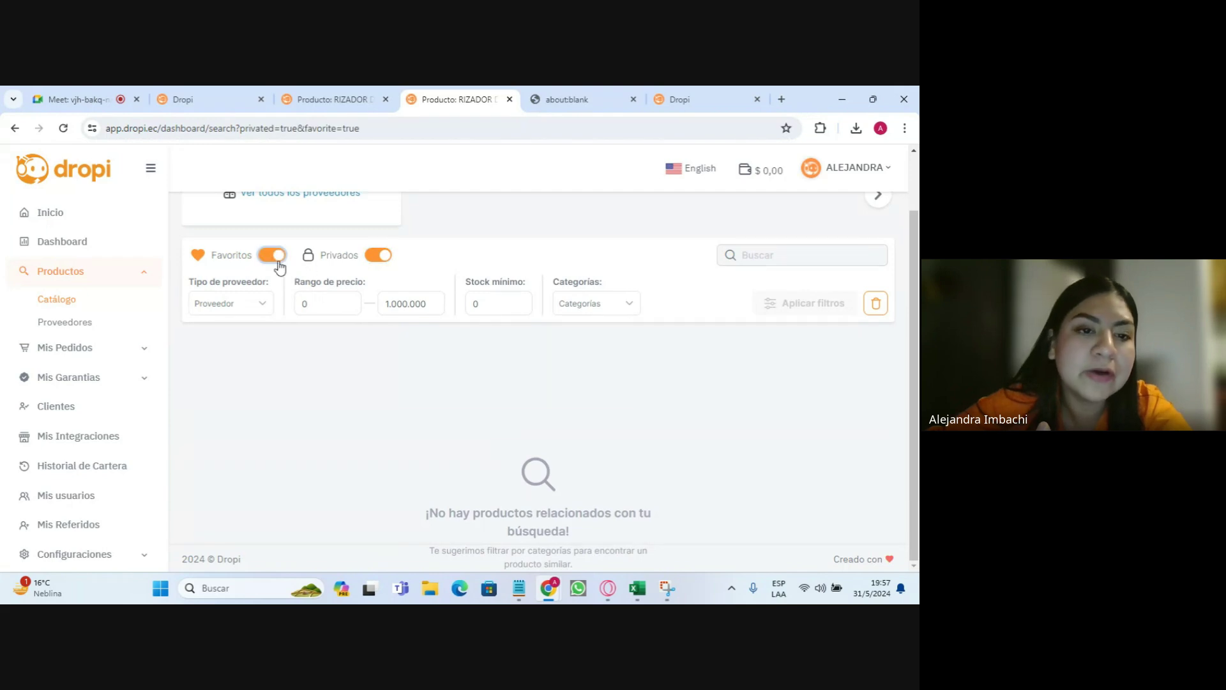
{"action": "left_click", "coordinate": [275, 262]}
{"action": "left_click", "coordinate": [378, 255]}
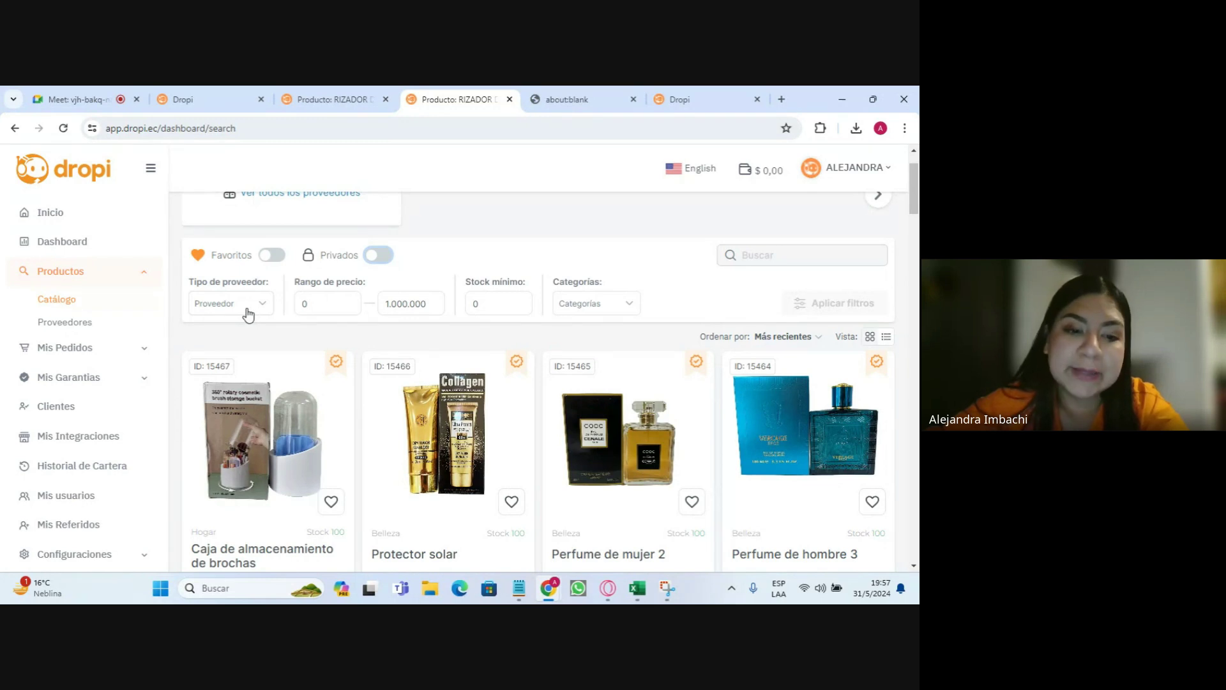
{"action": "left_click", "coordinate": [248, 314]}
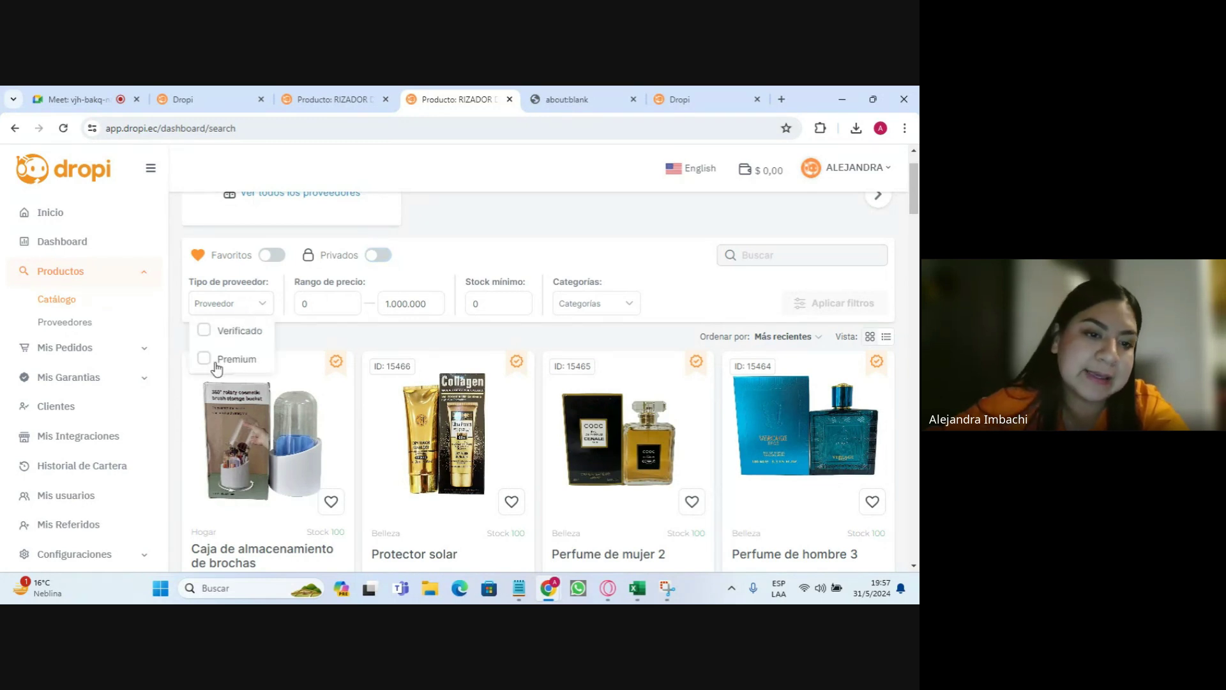
{"action": "left_click", "coordinate": [387, 337]}
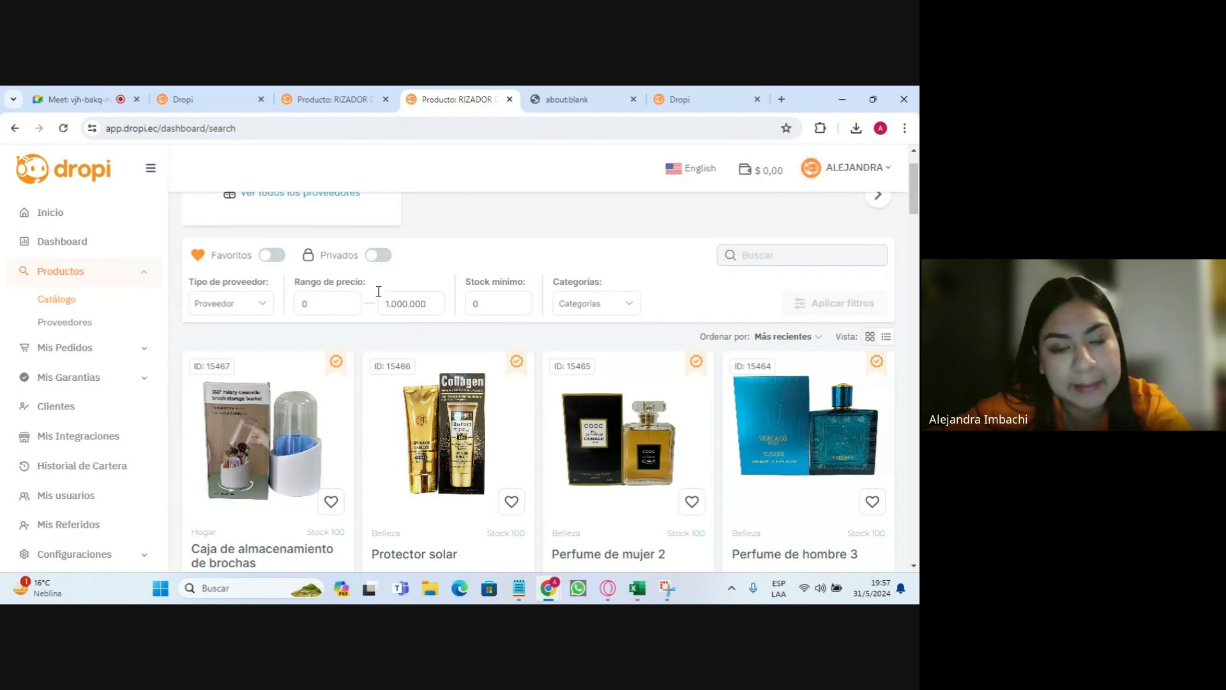
{"action": "left_click_drag", "start_coordinate": [475, 281], "coordinate": [561, 283]}
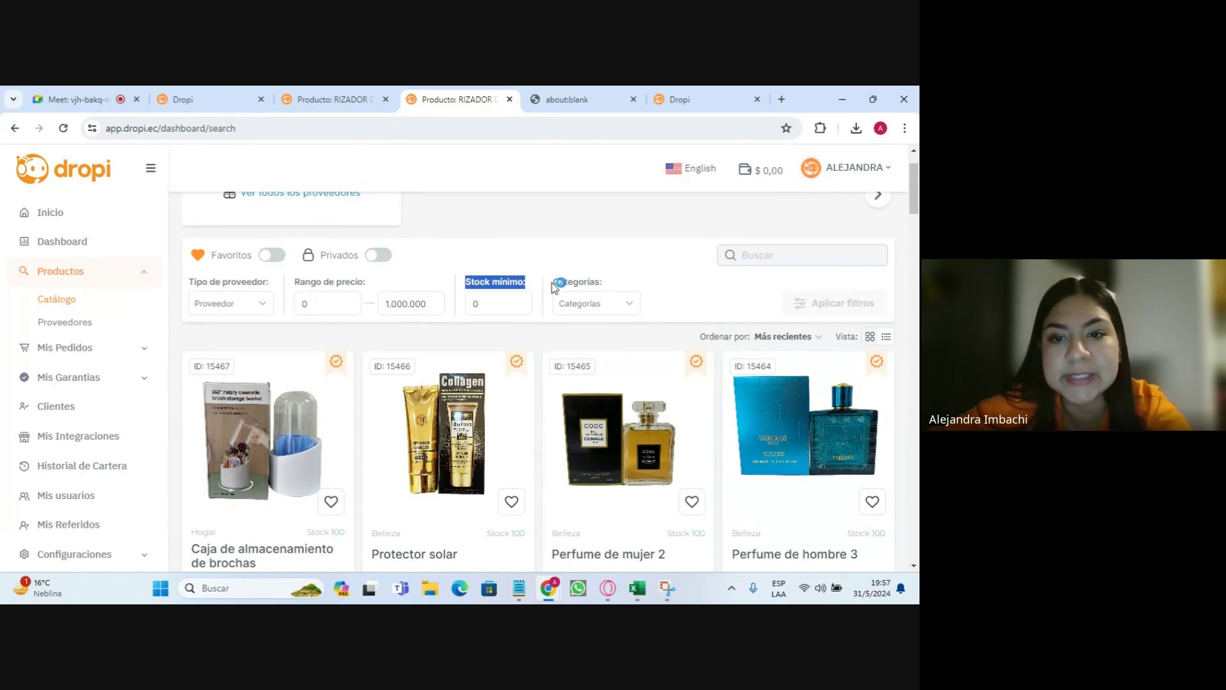
{"action": "left_click", "coordinate": [578, 307]}
{"action": "scroll", "coordinate": [613, 421], "scroll_direction": "down", "scroll_amount": 6}
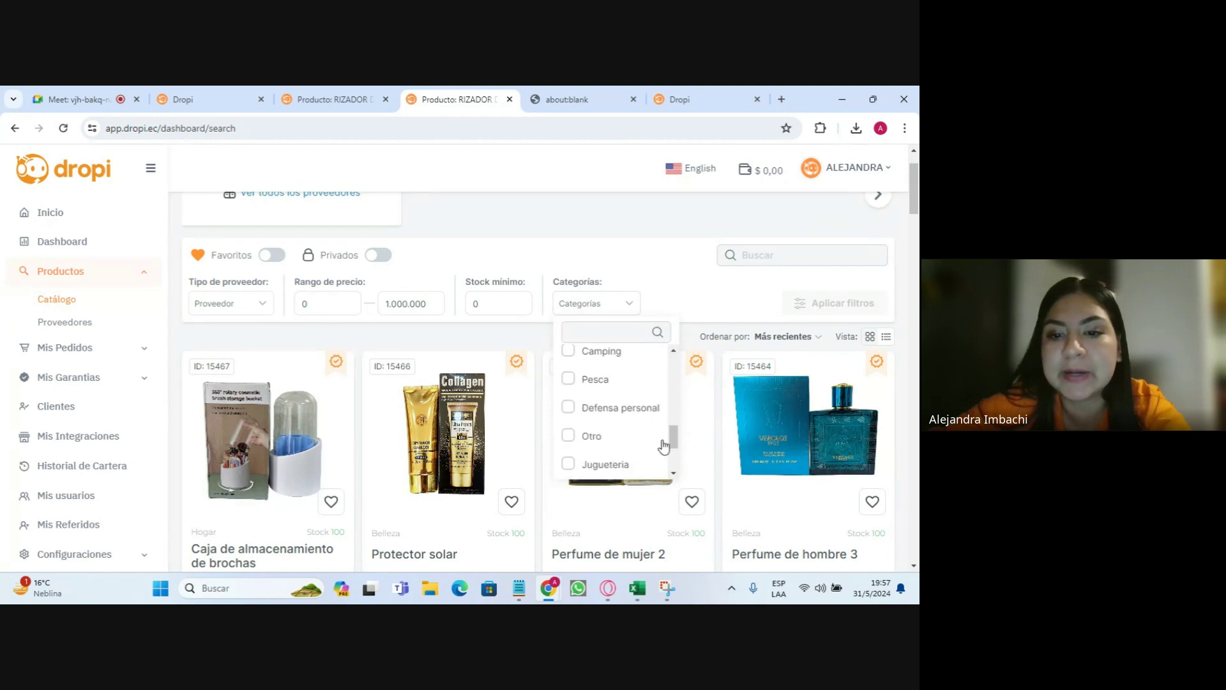
{"action": "scroll", "coordinate": [649, 422], "scroll_direction": "up", "scroll_amount": 3}
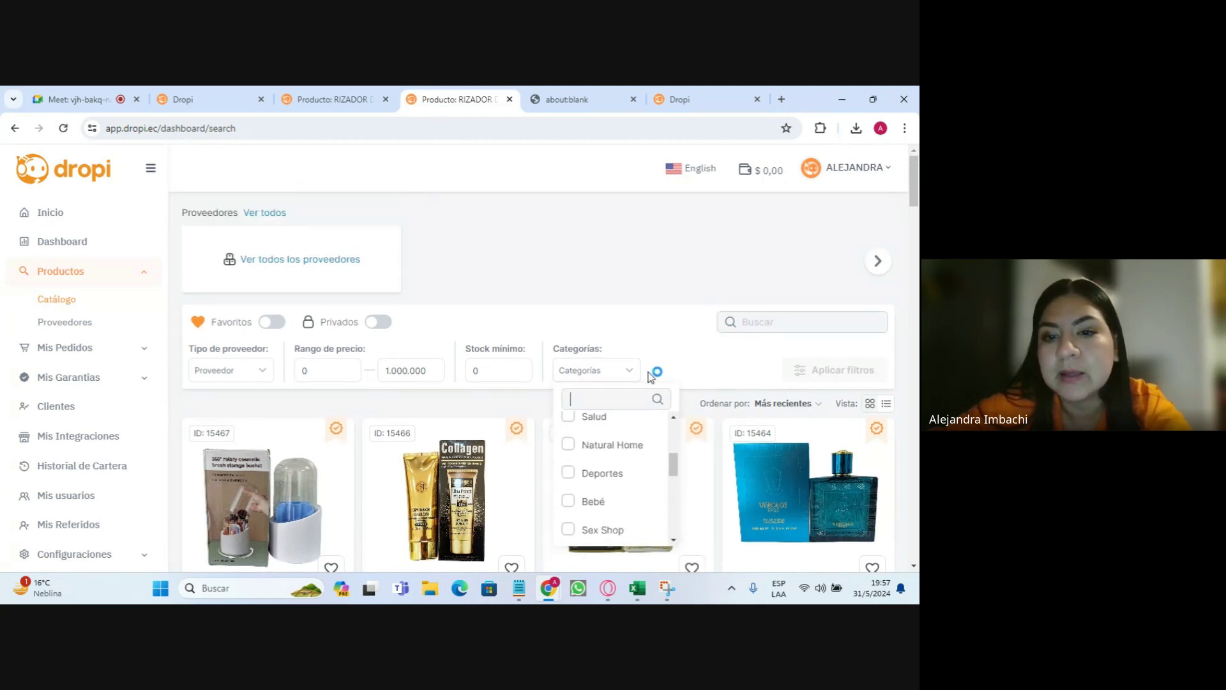
{"action": "scroll", "coordinate": [613, 447], "scroll_direction": "up", "scroll_amount": 3}
{"action": "scroll", "coordinate": [626, 466], "scroll_direction": "down", "scroll_amount": 4}
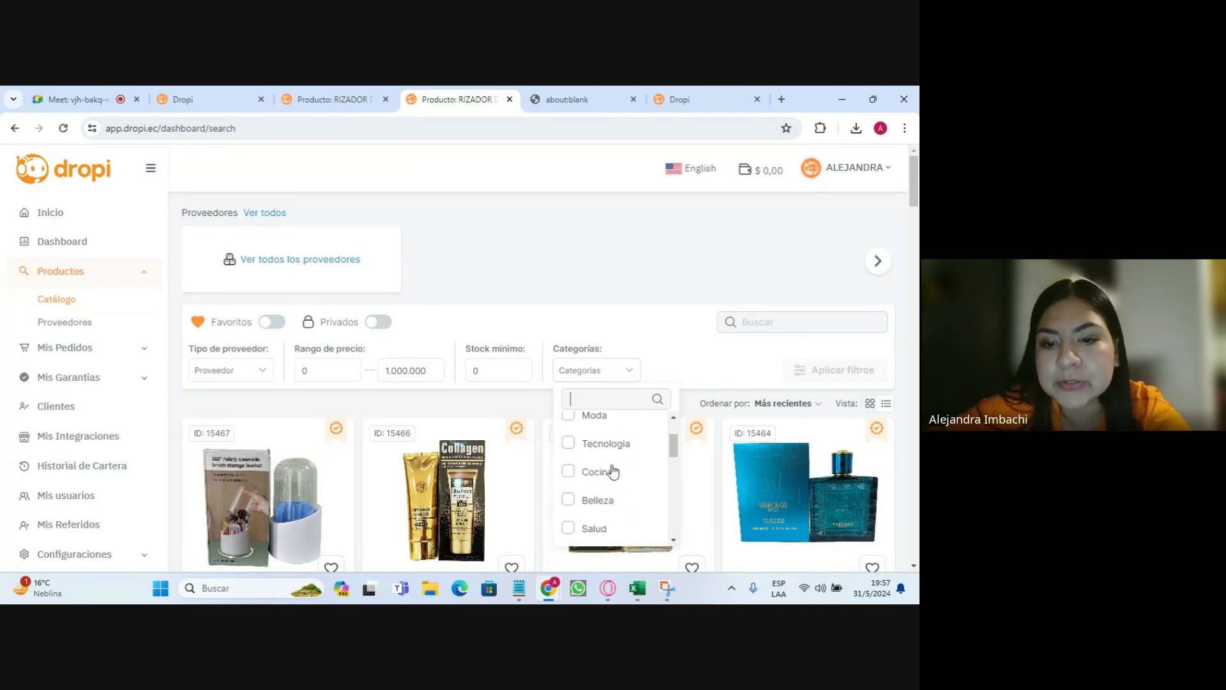
{"action": "scroll", "coordinate": [622, 485], "scroll_direction": "down", "scroll_amount": 2}
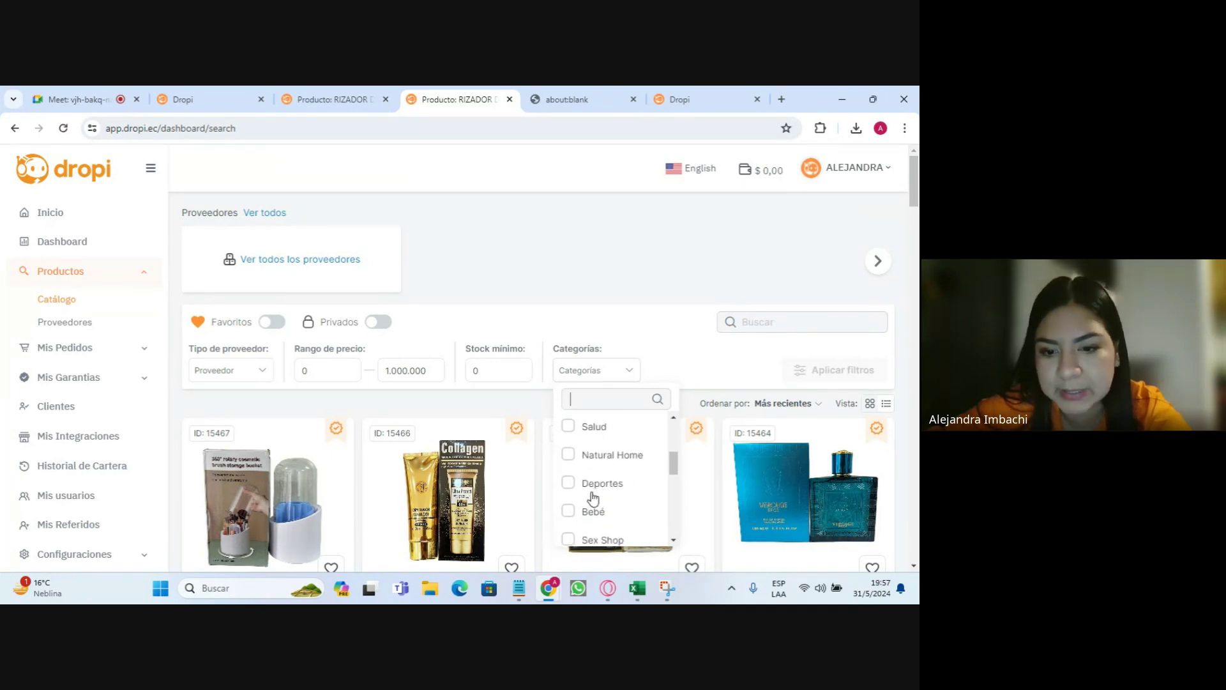
{"action": "scroll", "coordinate": [635, 500], "scroll_direction": "up", "scroll_amount": 3}
{"action": "scroll", "coordinate": [639, 502], "scroll_direction": "up", "scroll_amount": 1}
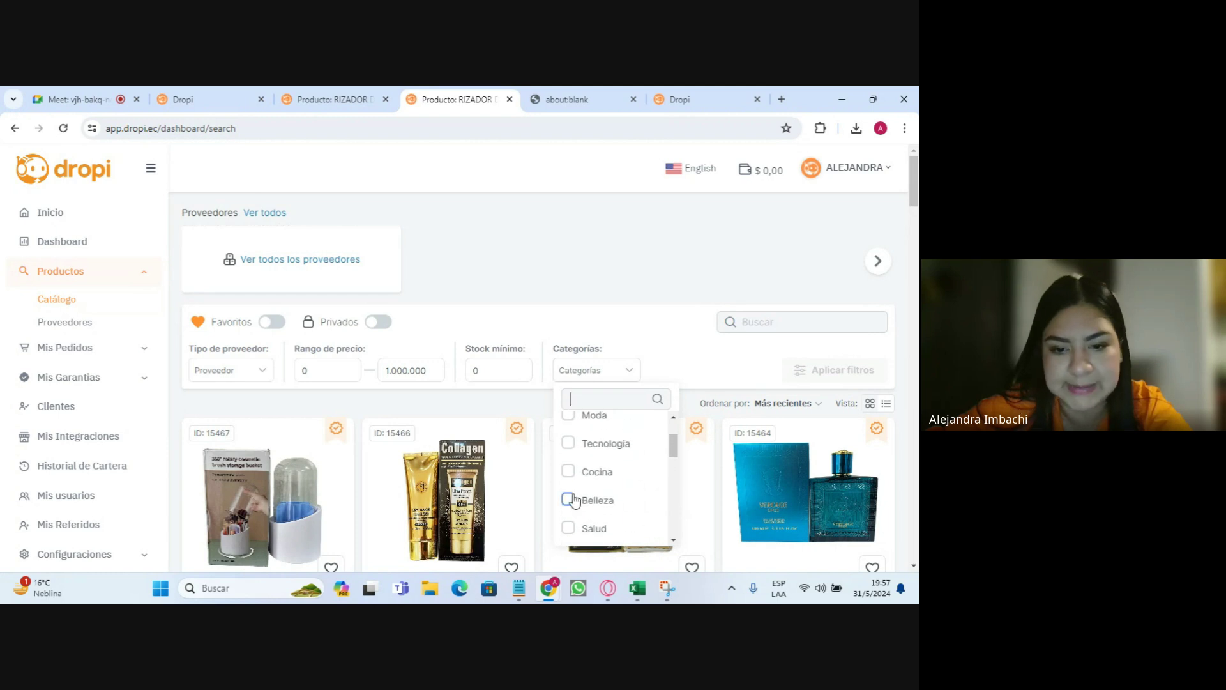
{"action": "left_click", "coordinate": [569, 500]}
{"action": "left_click", "coordinate": [837, 376]}
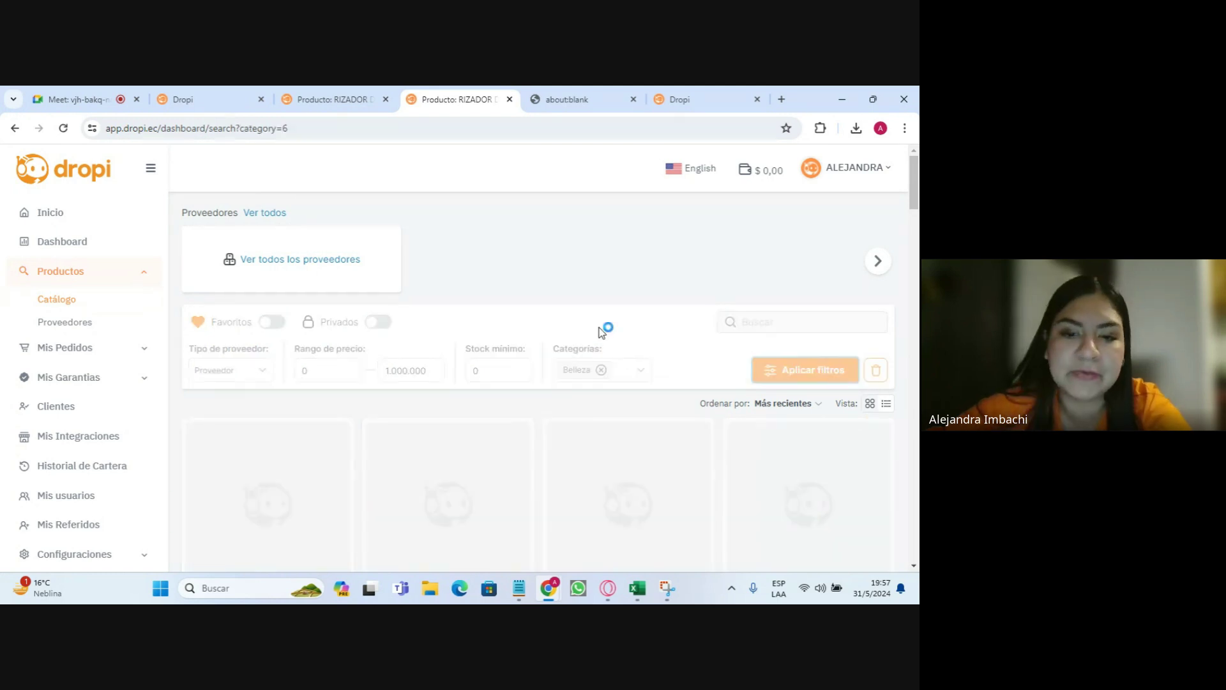
{"action": "scroll", "coordinate": [673, 350], "scroll_direction": "down", "scroll_amount": 1}
{"action": "scroll", "coordinate": [672, 350], "scroll_direction": "down", "scroll_amount": 2}
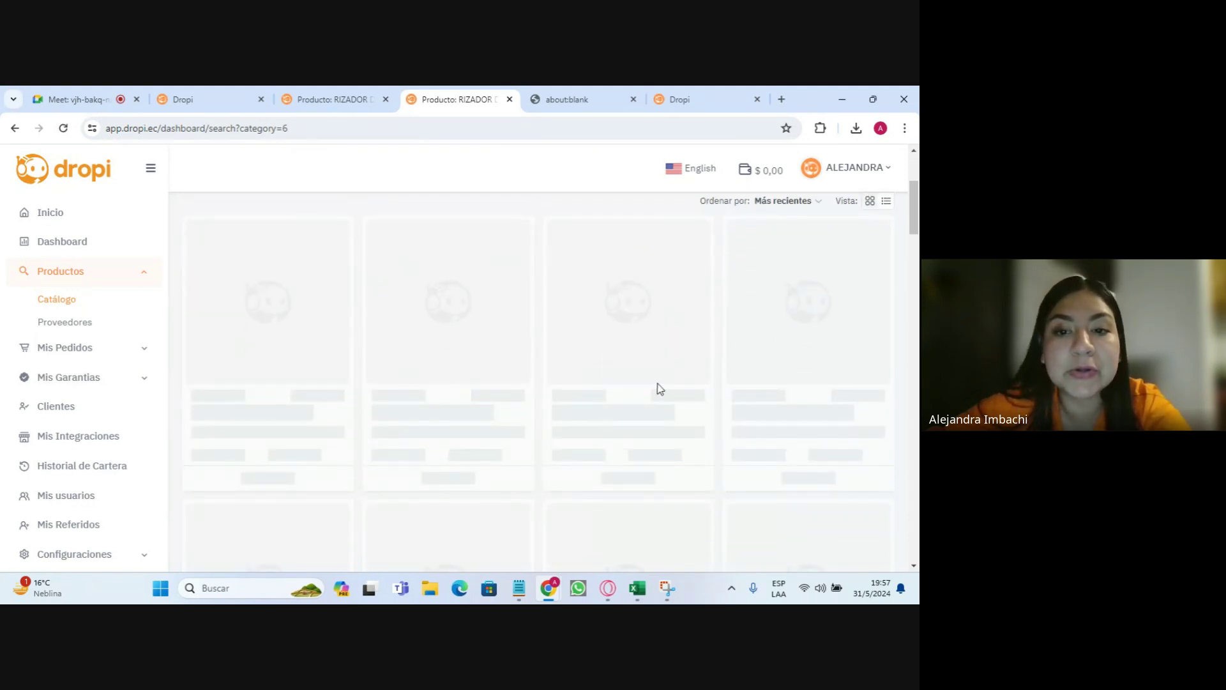
{"action": "scroll", "coordinate": [678, 378], "scroll_direction": "up", "scroll_amount": 2}
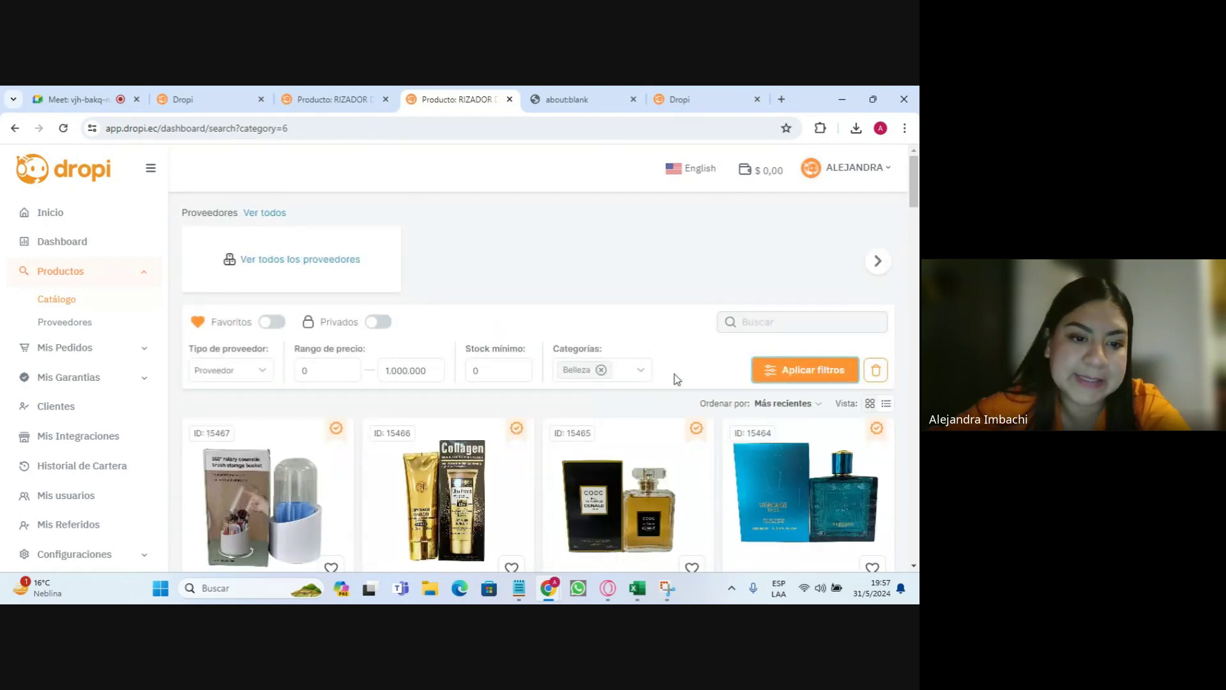
{"action": "scroll", "coordinate": [677, 385], "scroll_direction": "down", "scroll_amount": 3}
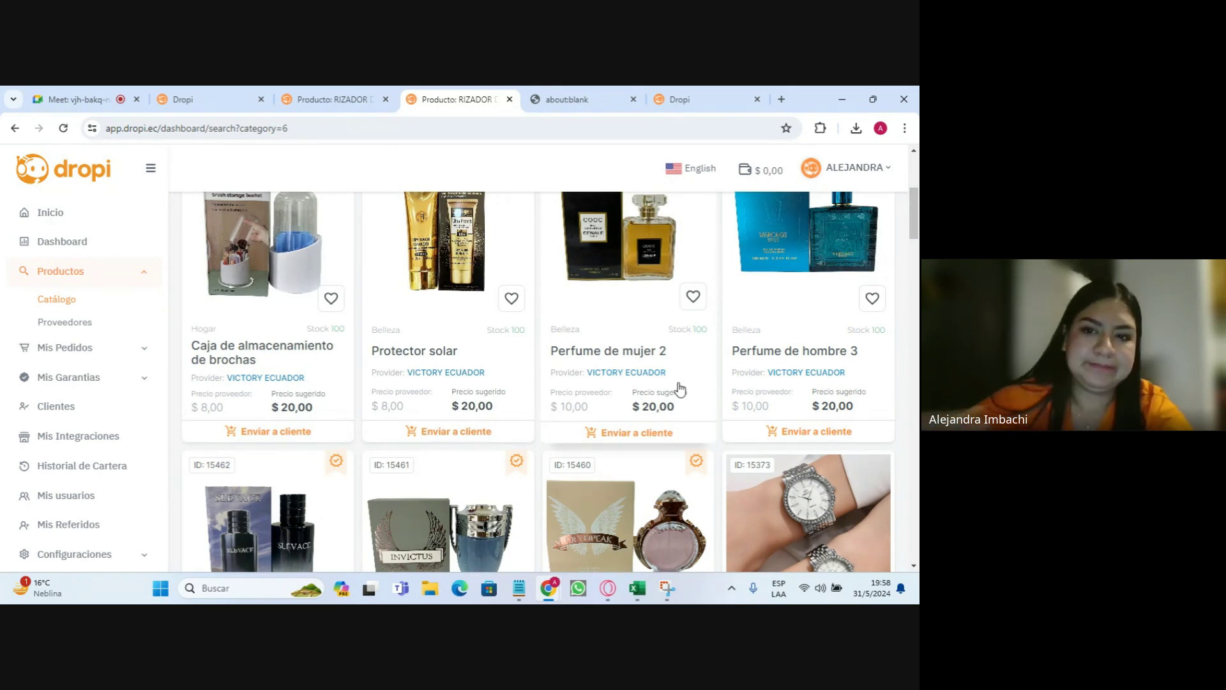
{"action": "scroll", "coordinate": [514, 377], "scroll_direction": "up", "scroll_amount": 2}
{"action": "scroll", "coordinate": [512, 376], "scroll_direction": "up", "scroll_amount": 4}
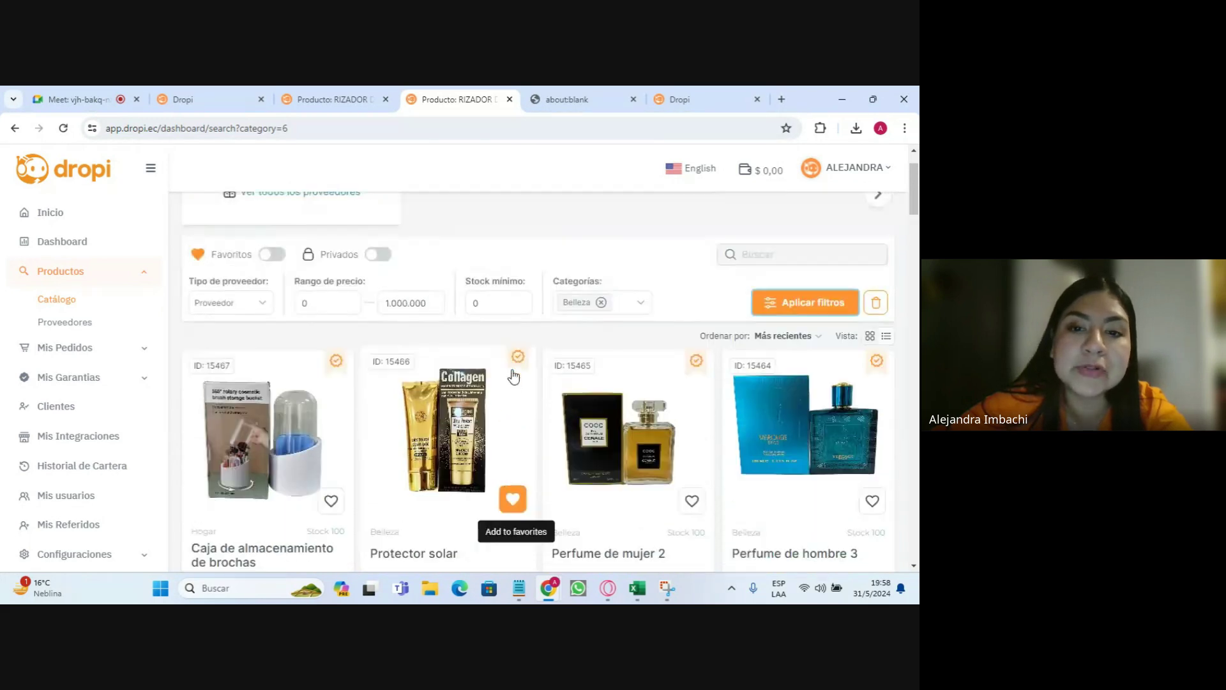
{"action": "scroll", "coordinate": [596, 388], "scroll_direction": "down", "scroll_amount": 5}
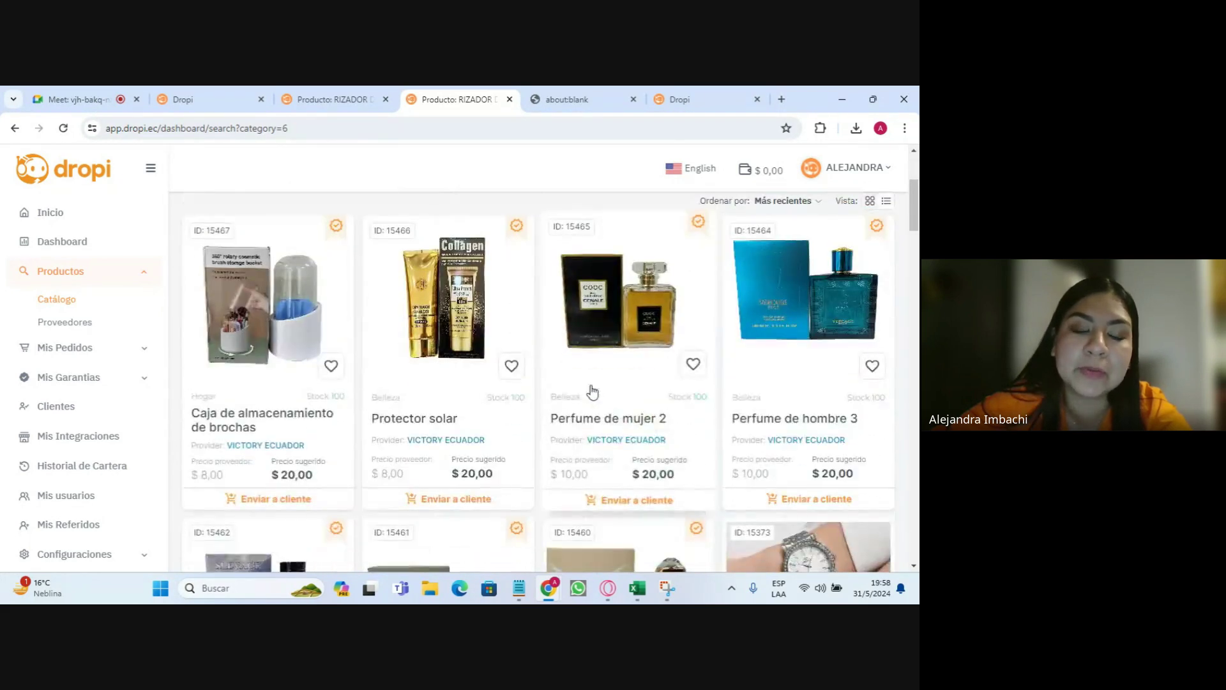
{"action": "scroll", "coordinate": [575, 430], "scroll_direction": "up", "scroll_amount": 6}
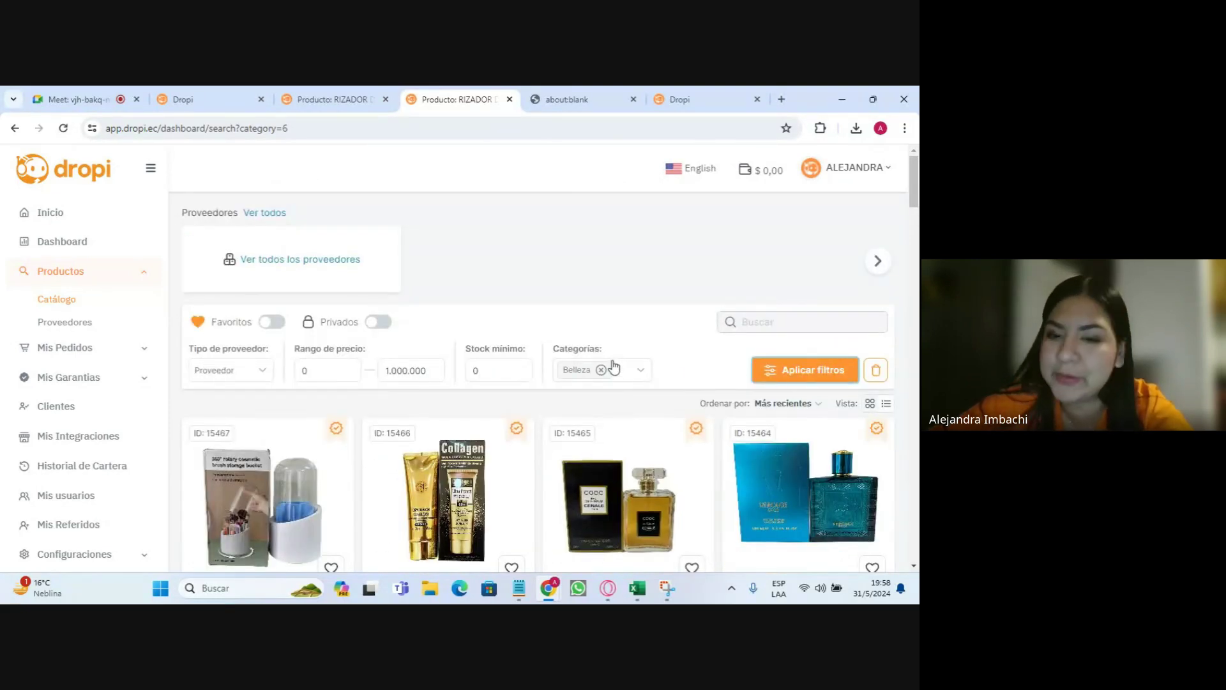
{"action": "left_click", "coordinate": [601, 370]}
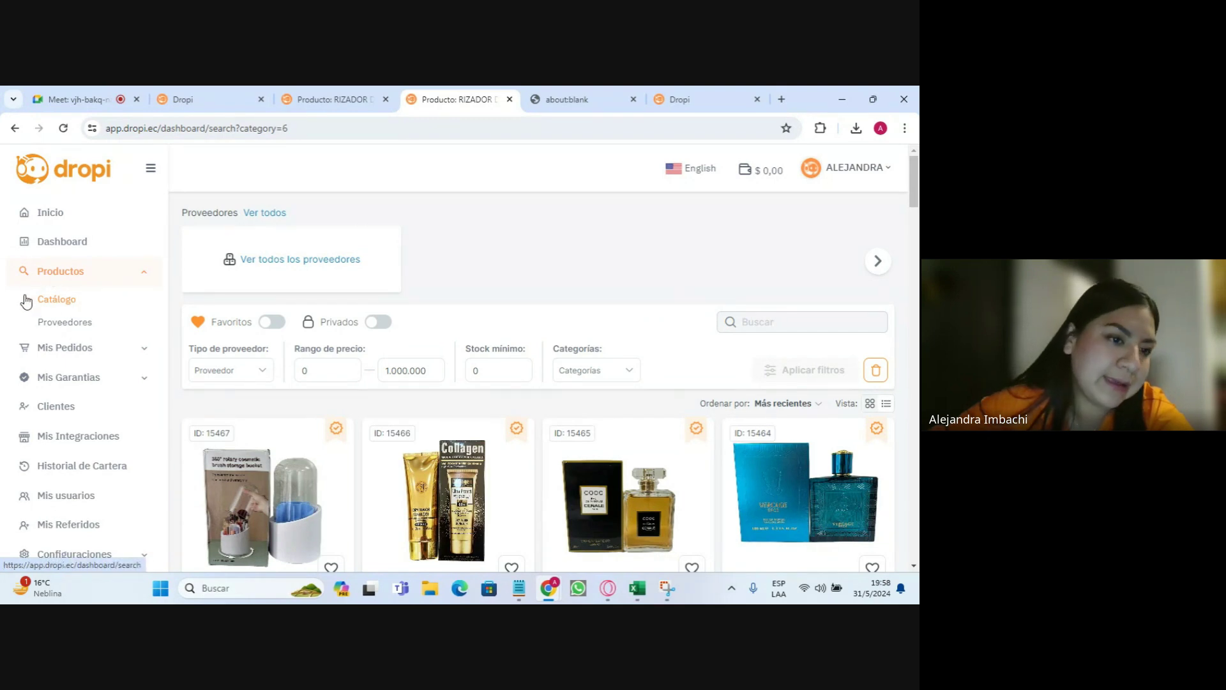
- Open Proveedores, pick the Dropmass S.A. supplier card, and scroll through its product grid
{"action": "left_click", "coordinate": [62, 325]}
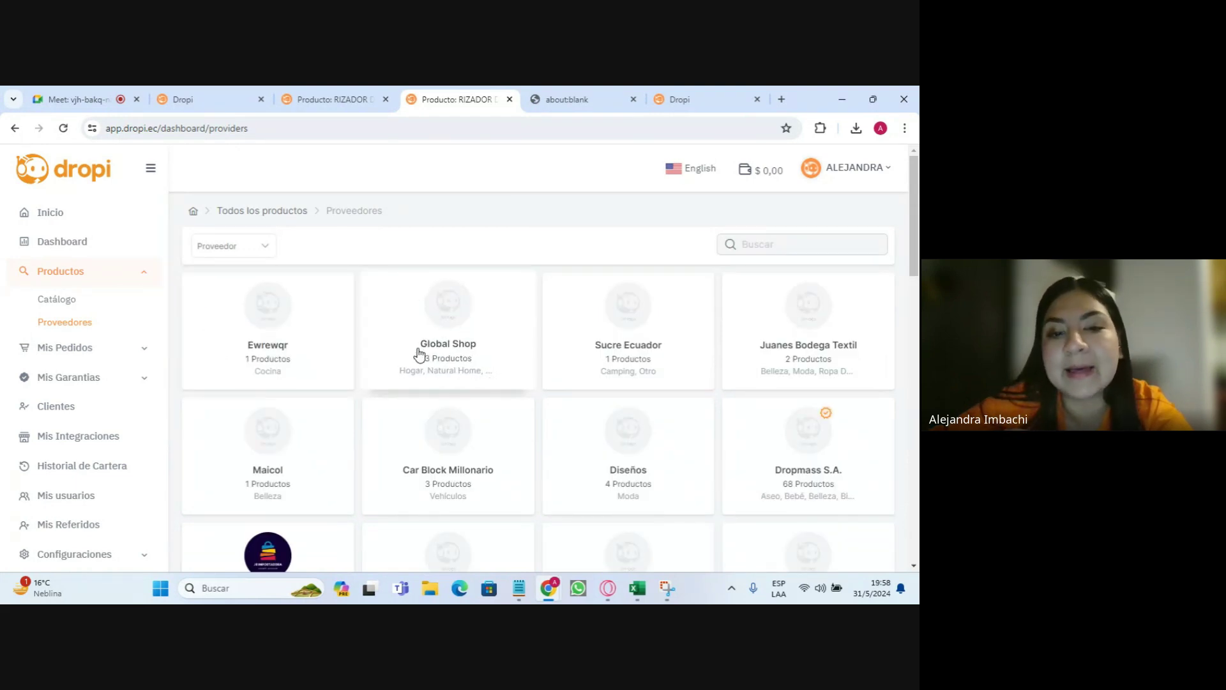
{"action": "scroll", "coordinate": [534, 392], "scroll_direction": "down", "scroll_amount": 1}
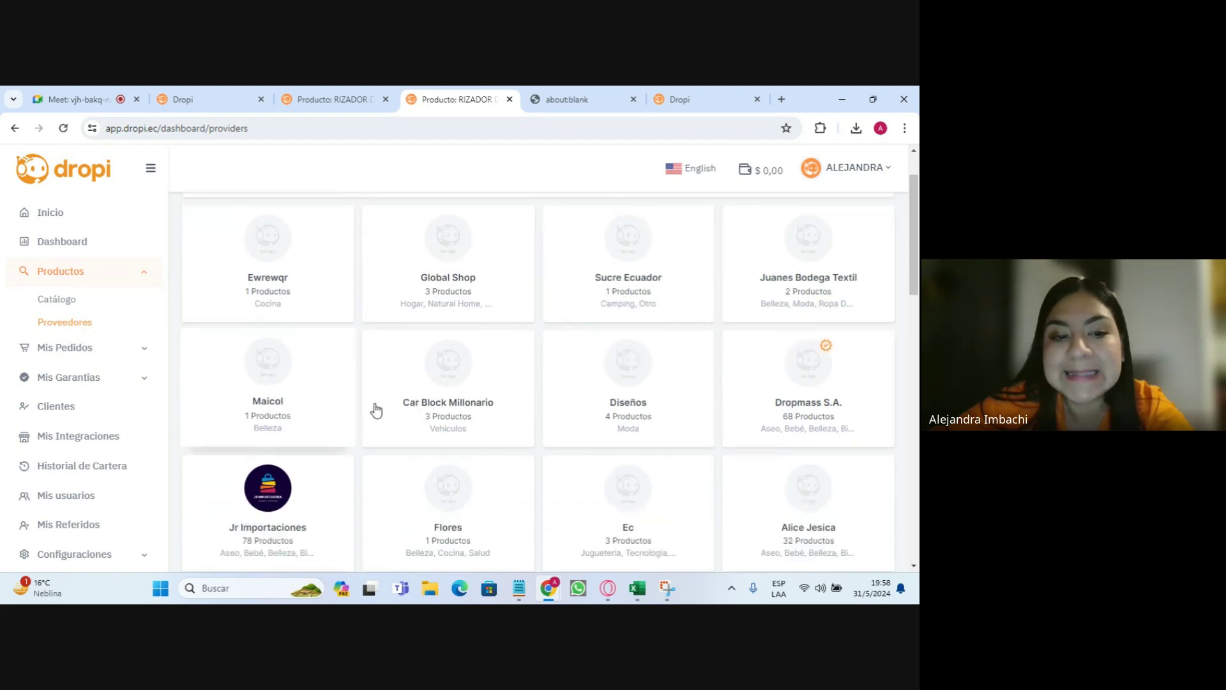
{"action": "scroll", "coordinate": [799, 377], "scroll_direction": "down", "scroll_amount": 1}
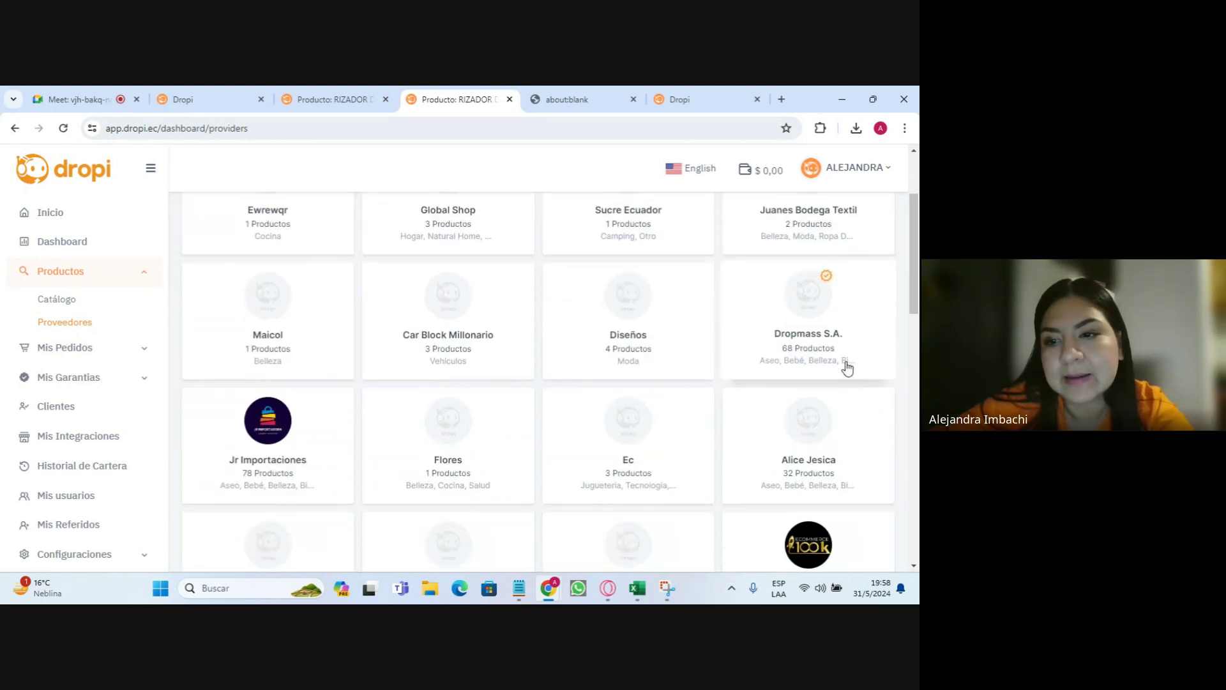
{"action": "left_click", "coordinate": [807, 344]}
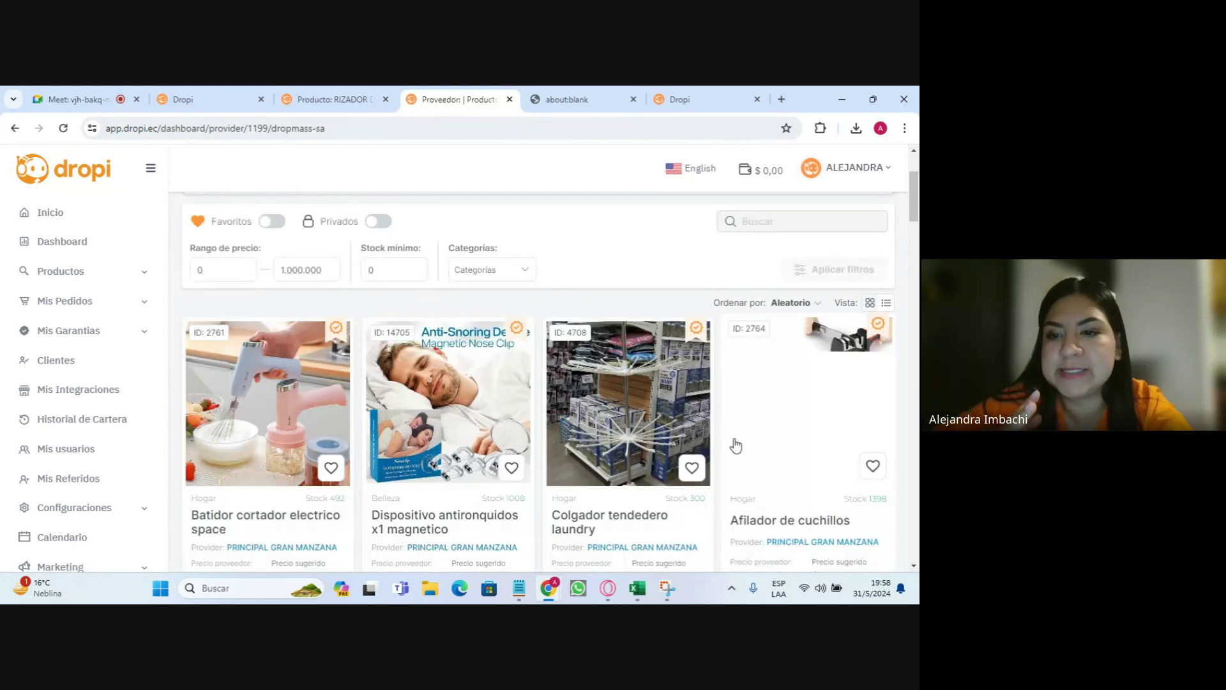
{"action": "scroll", "coordinate": [637, 284], "scroll_direction": "down", "scroll_amount": 10}
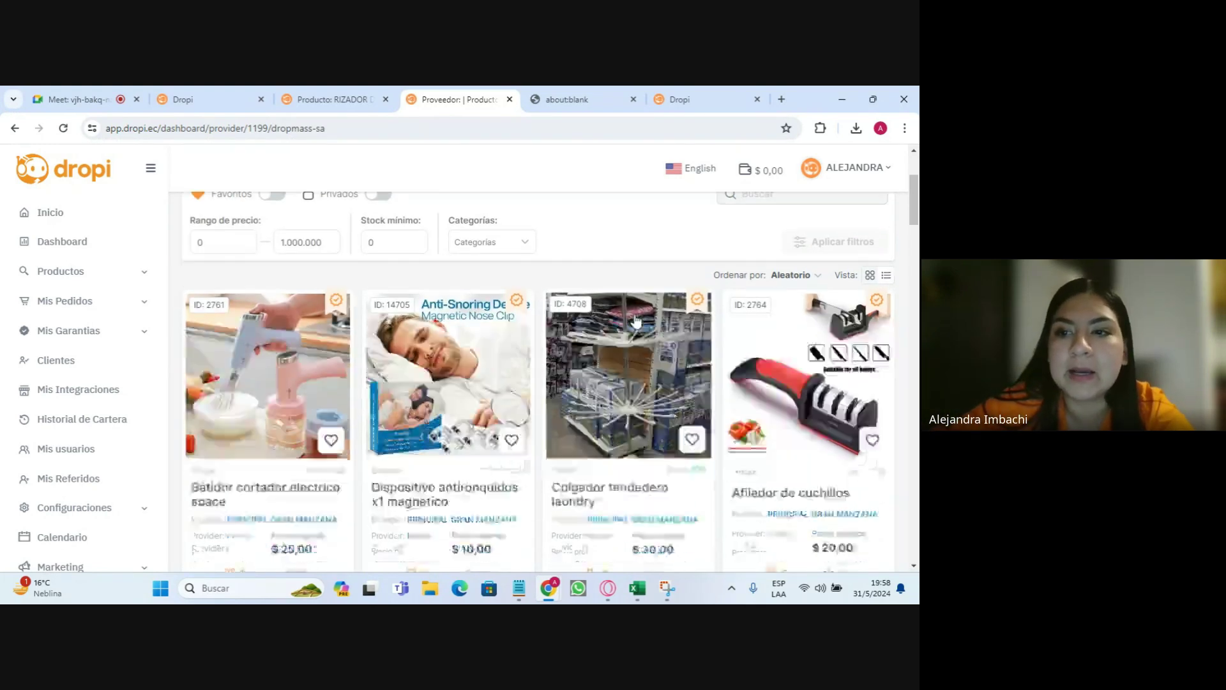
{"action": "scroll", "coordinate": [635, 330], "scroll_direction": "down", "scroll_amount": 5}
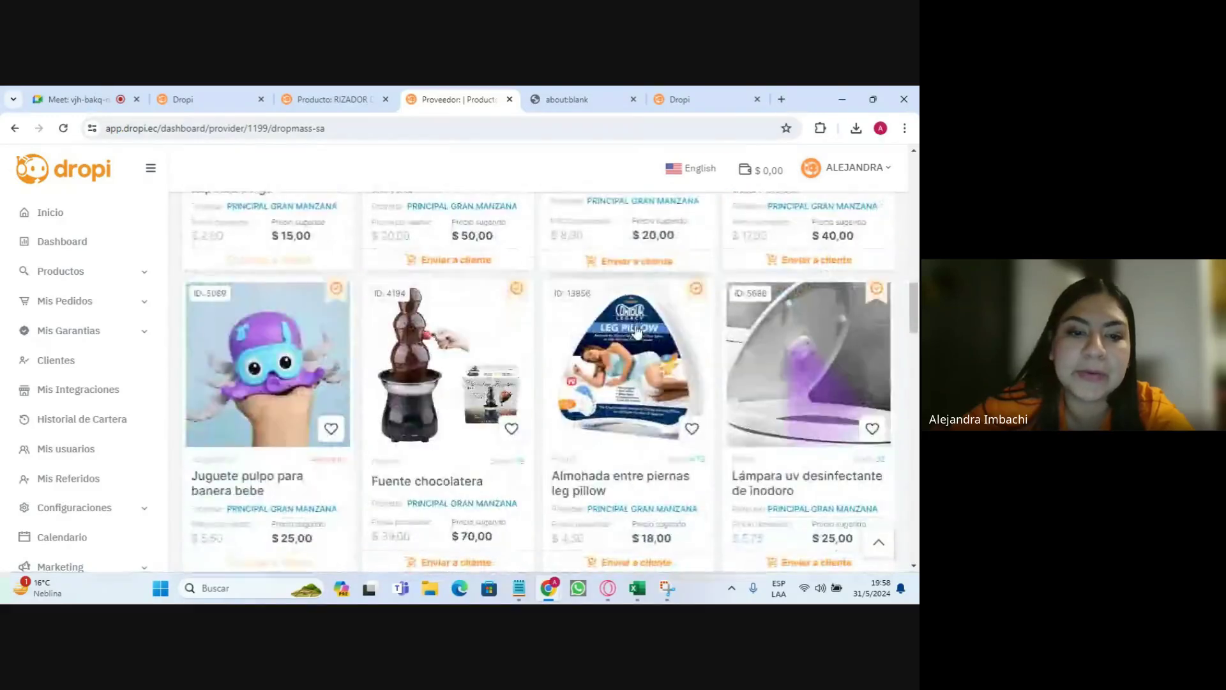
{"action": "scroll", "coordinate": [551, 402], "scroll_direction": "up", "scroll_amount": 4}
{"action": "scroll", "coordinate": [551, 403], "scroll_direction": "up", "scroll_amount": 4}
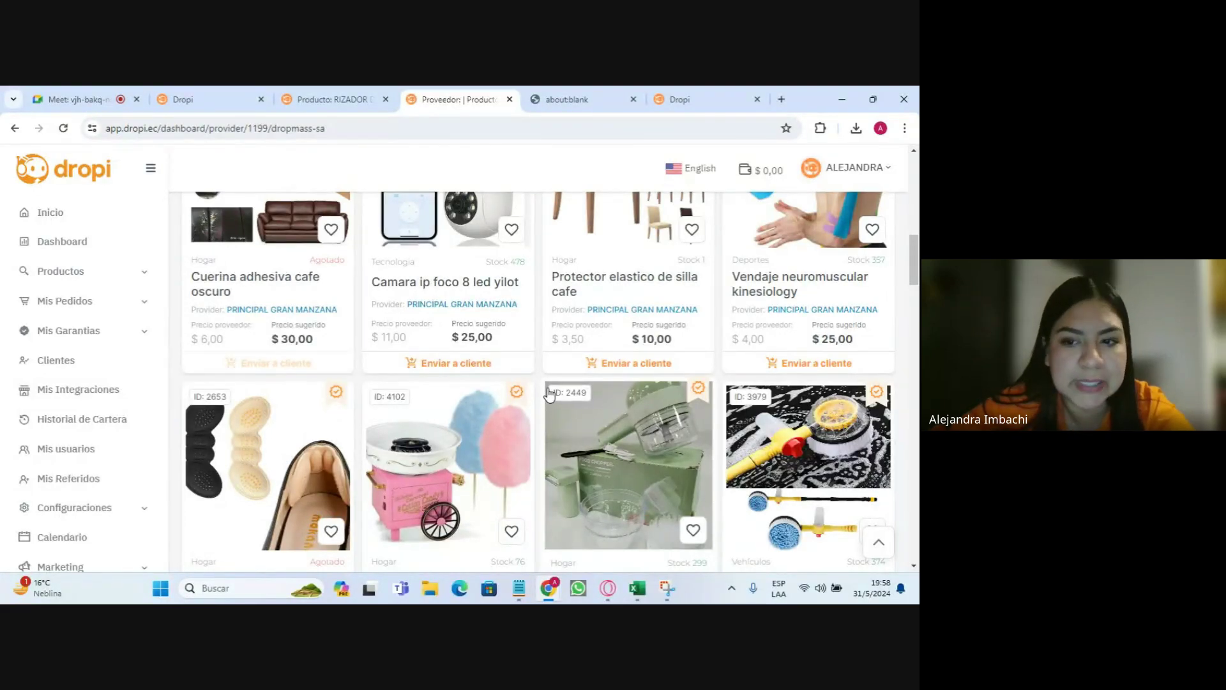
- Open Mis Pedidos from the sidebar and scroll its empty order table sideways
{"action": "left_click", "coordinate": [91, 304]}
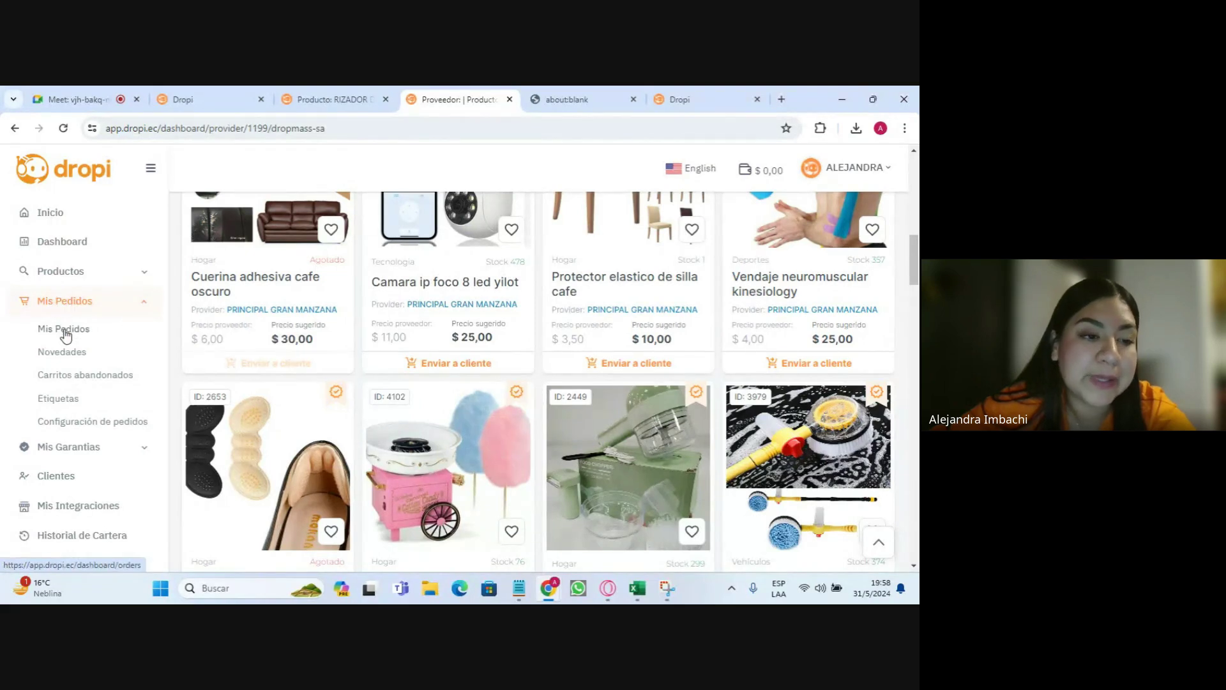
{"action": "left_click", "coordinate": [64, 330]}
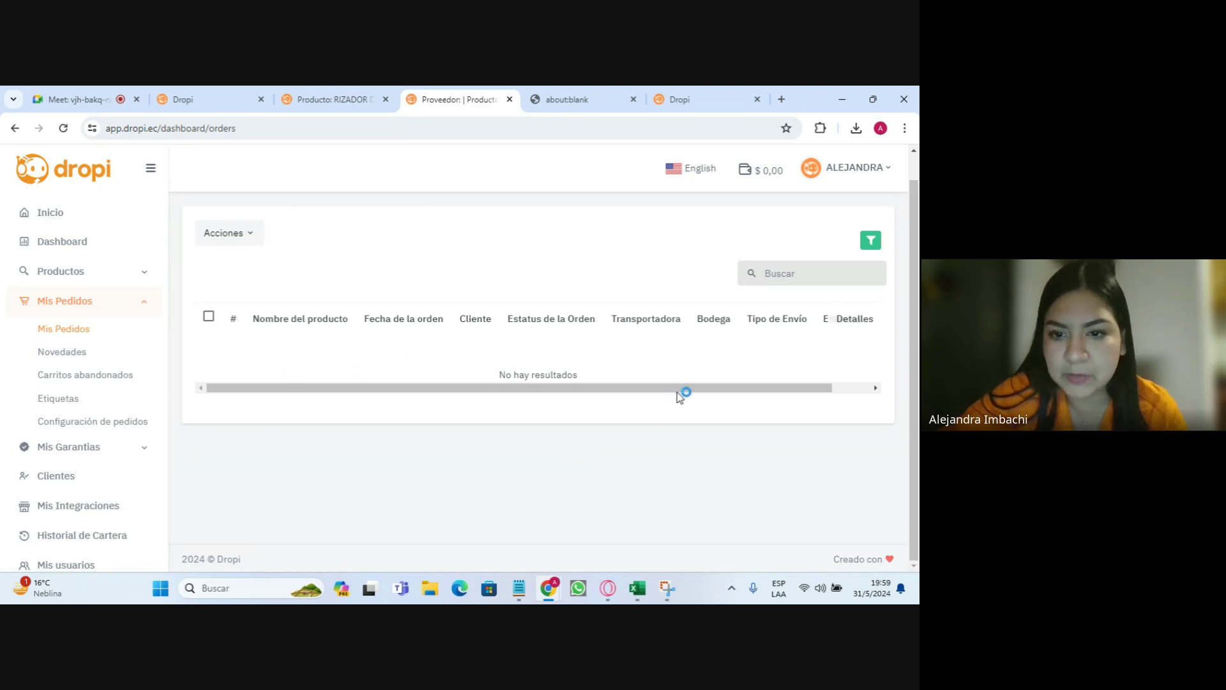
{"action": "left_click_drag", "start_coordinate": [709, 386], "coordinate": [824, 387]}
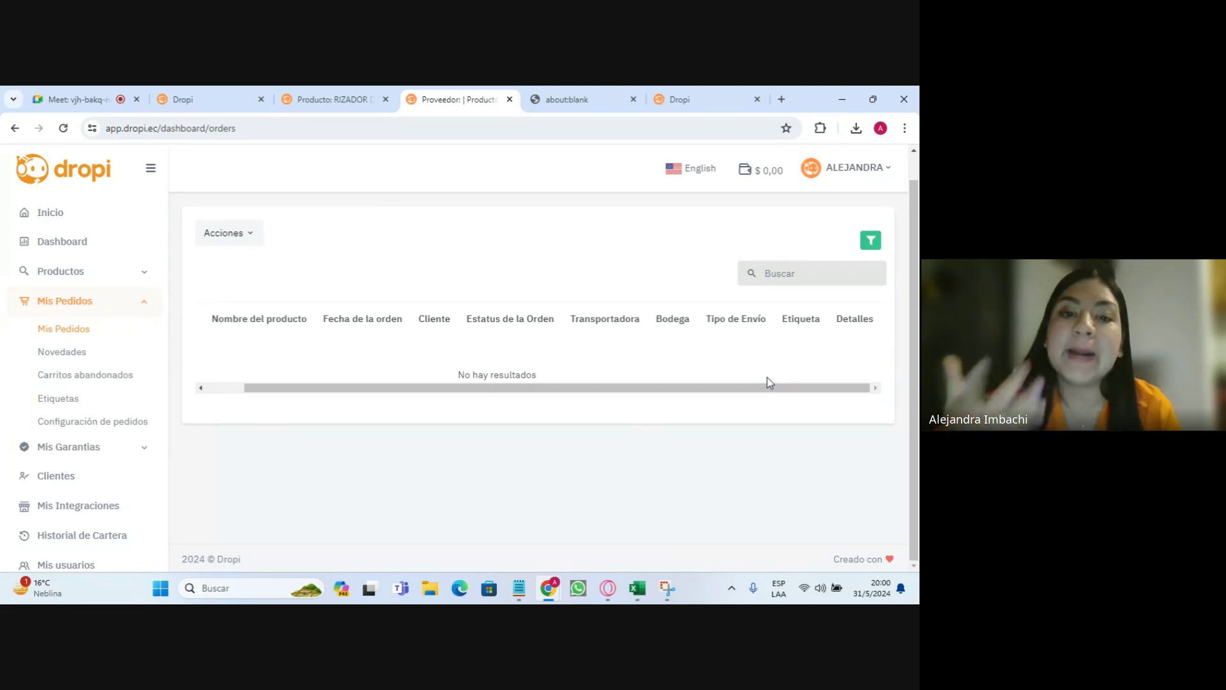
{"action": "left_click_drag", "start_coordinate": [411, 388], "coordinate": [177, 347]}
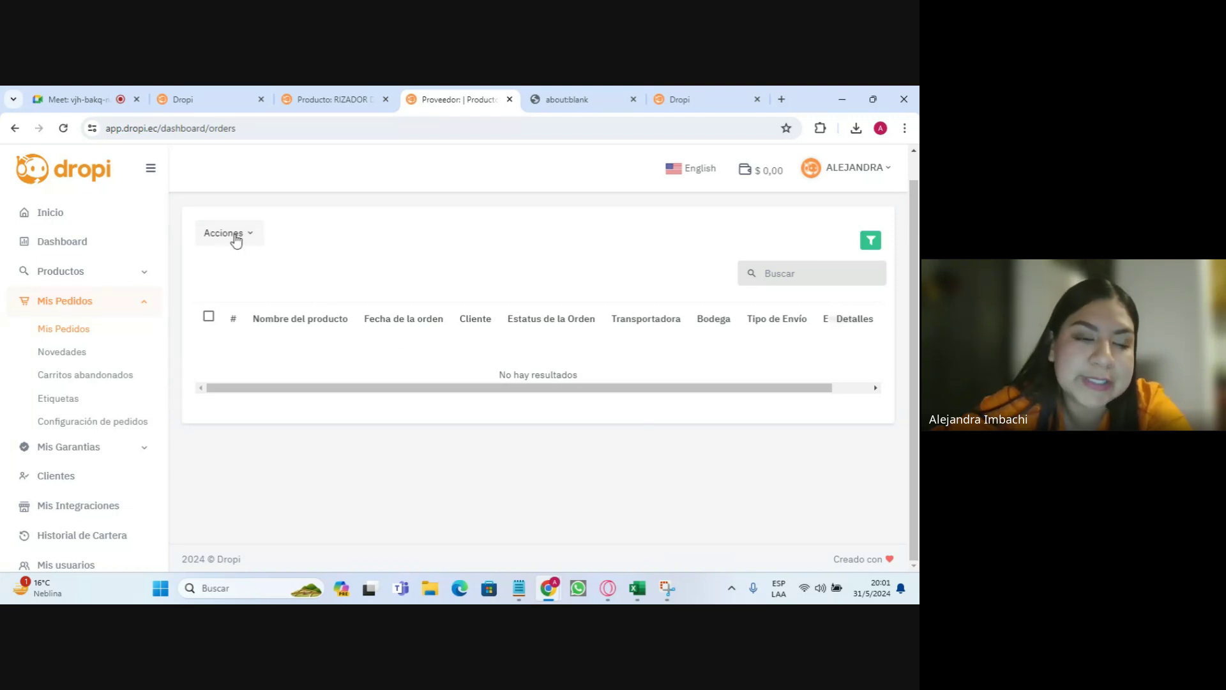
- Show the orders import/export options and choose the one-product-per-row orders export
{"action": "left_click", "coordinate": [236, 237]}
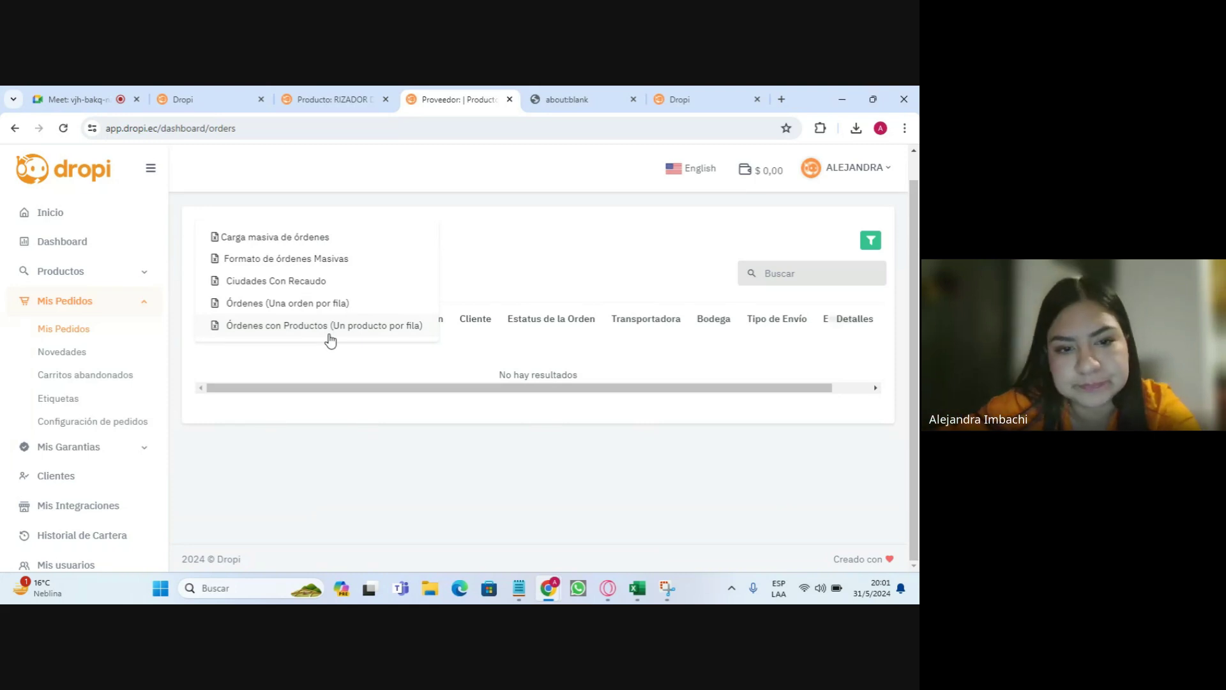
{"action": "left_click", "coordinate": [330, 339]}
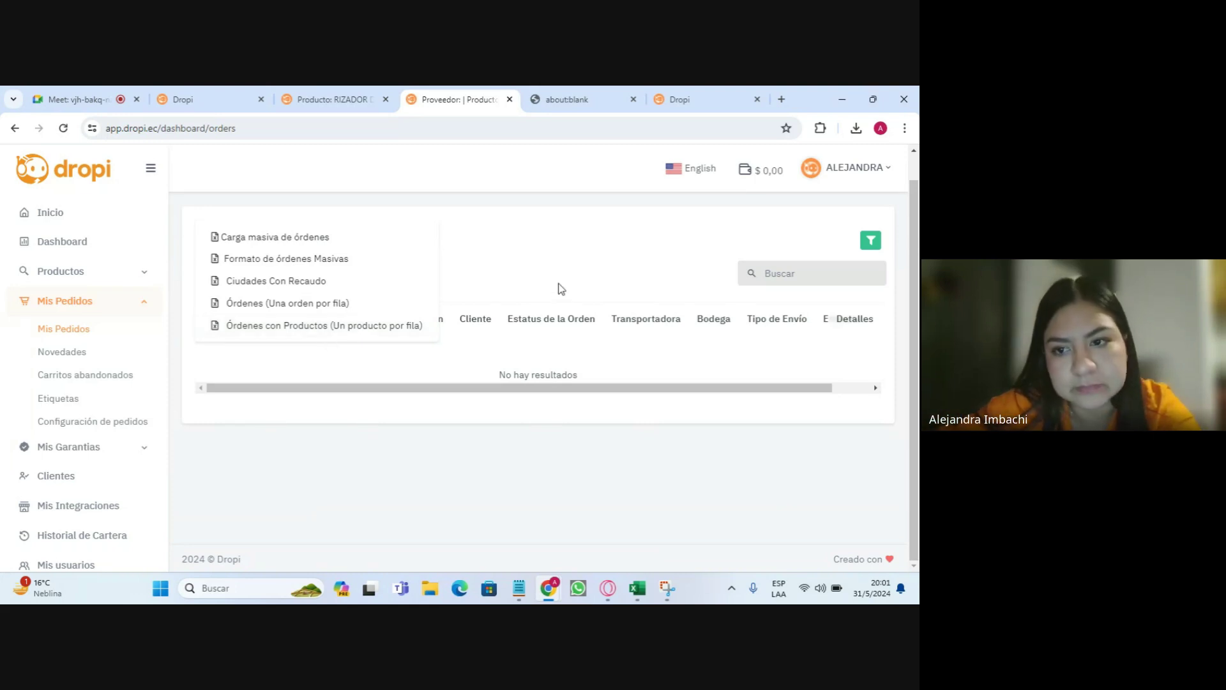
- Filter orders by PENDIENTE CONFIRMACION status with a 1 May 2024 start date
{"action": "left_click", "coordinate": [873, 246]}
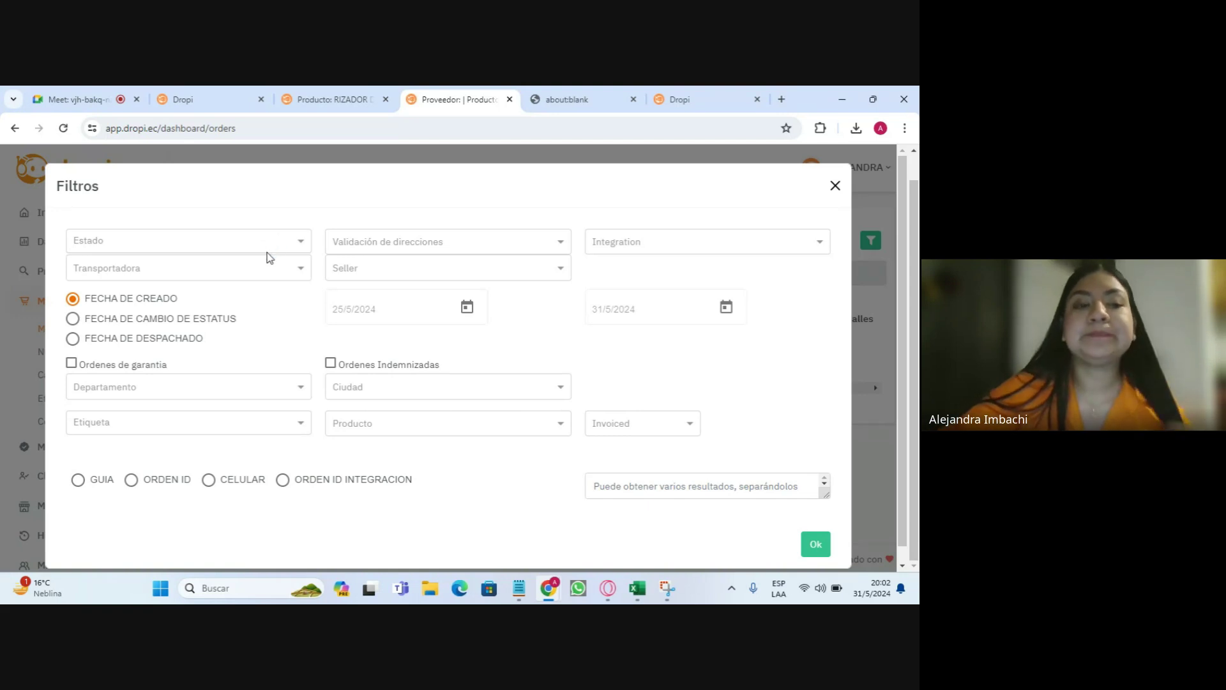
{"action": "left_click", "coordinate": [271, 246]}
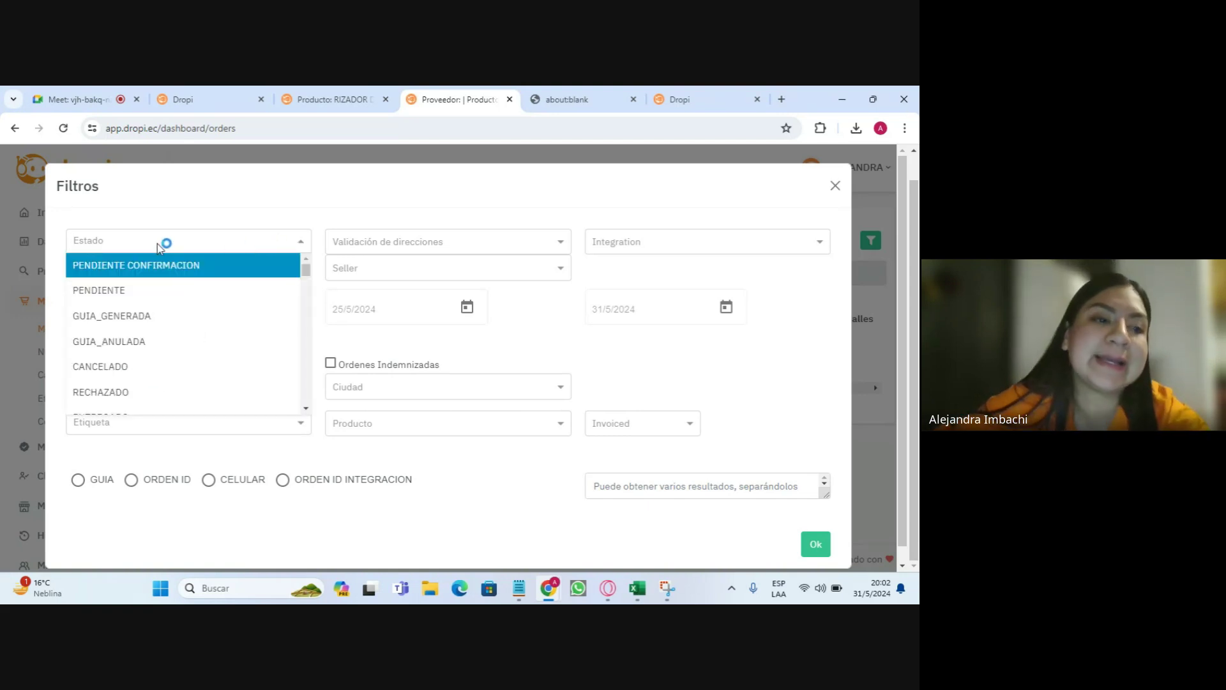
{"action": "left_click", "coordinate": [192, 265]}
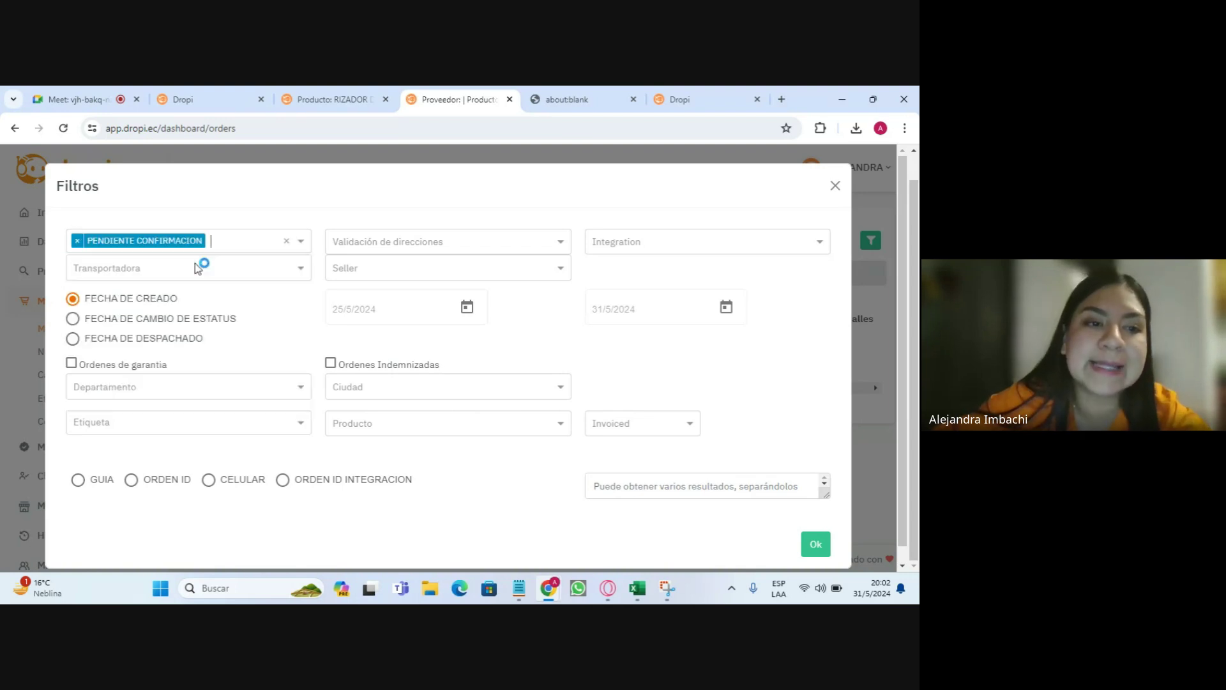
{"action": "left_click", "coordinate": [466, 307]}
{"action": "left_click", "coordinate": [425, 408]}
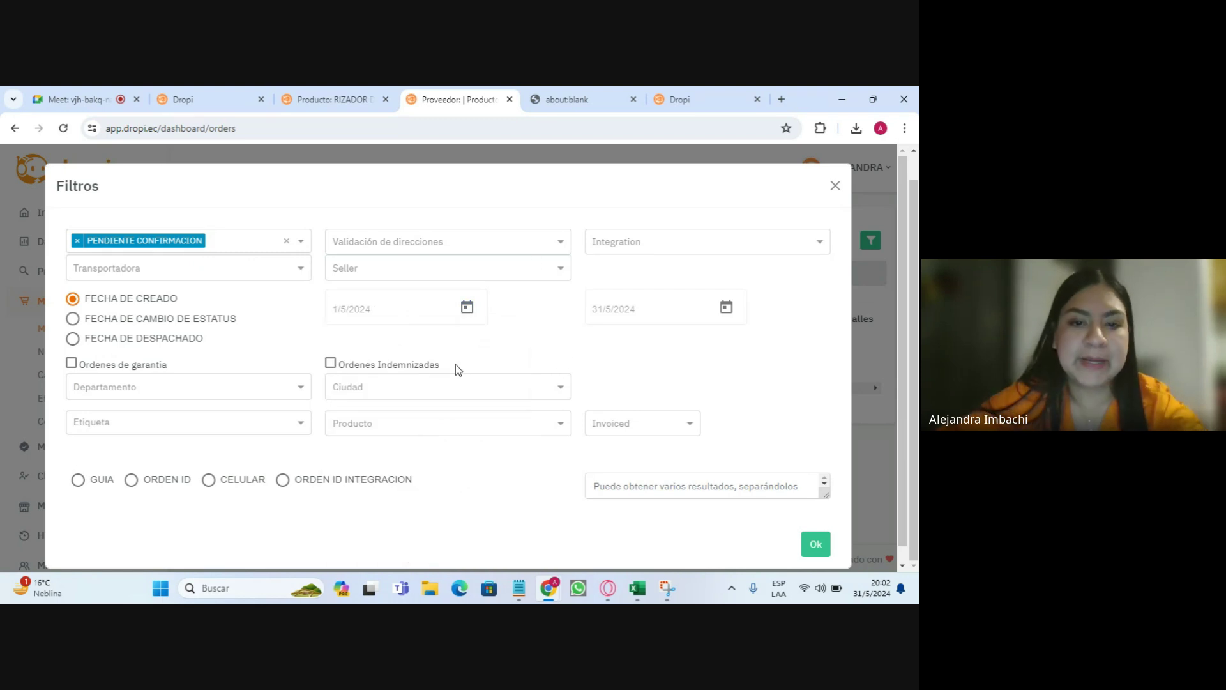
{"action": "left_click", "coordinate": [816, 544]}
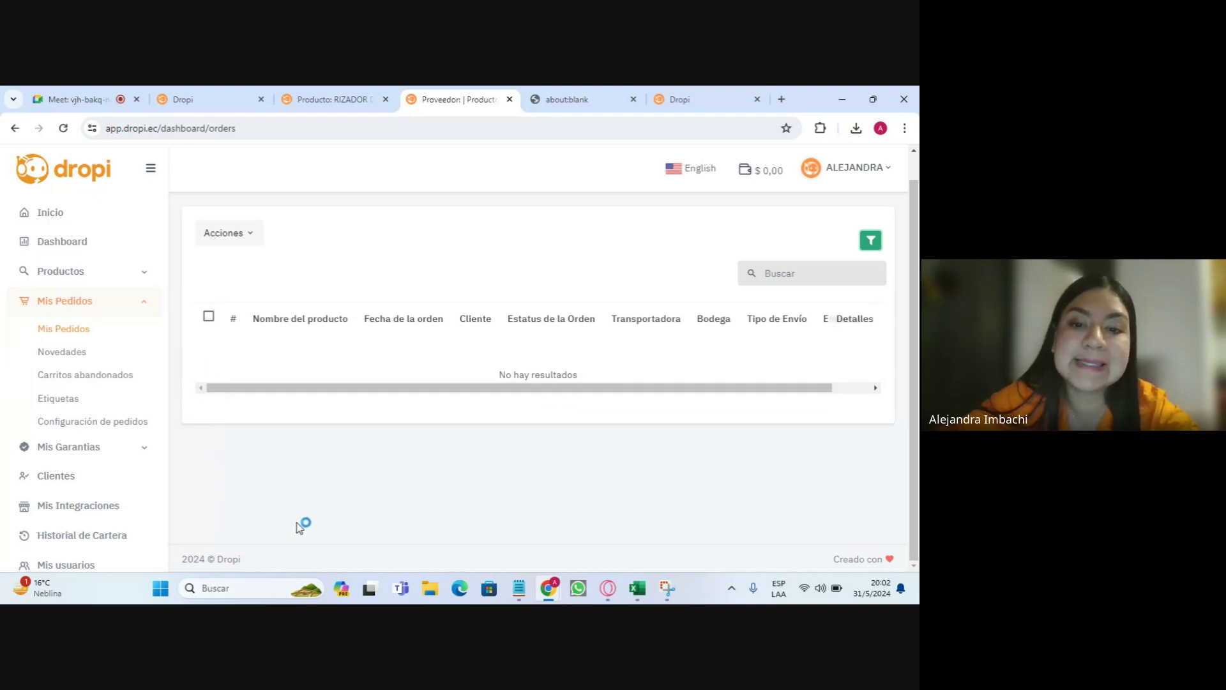
- Switch the status filter to EN TRÁNSITO with a 27 May 2024 start date
{"action": "left_click", "coordinate": [870, 240]}
{"action": "left_click", "coordinate": [287, 237]}
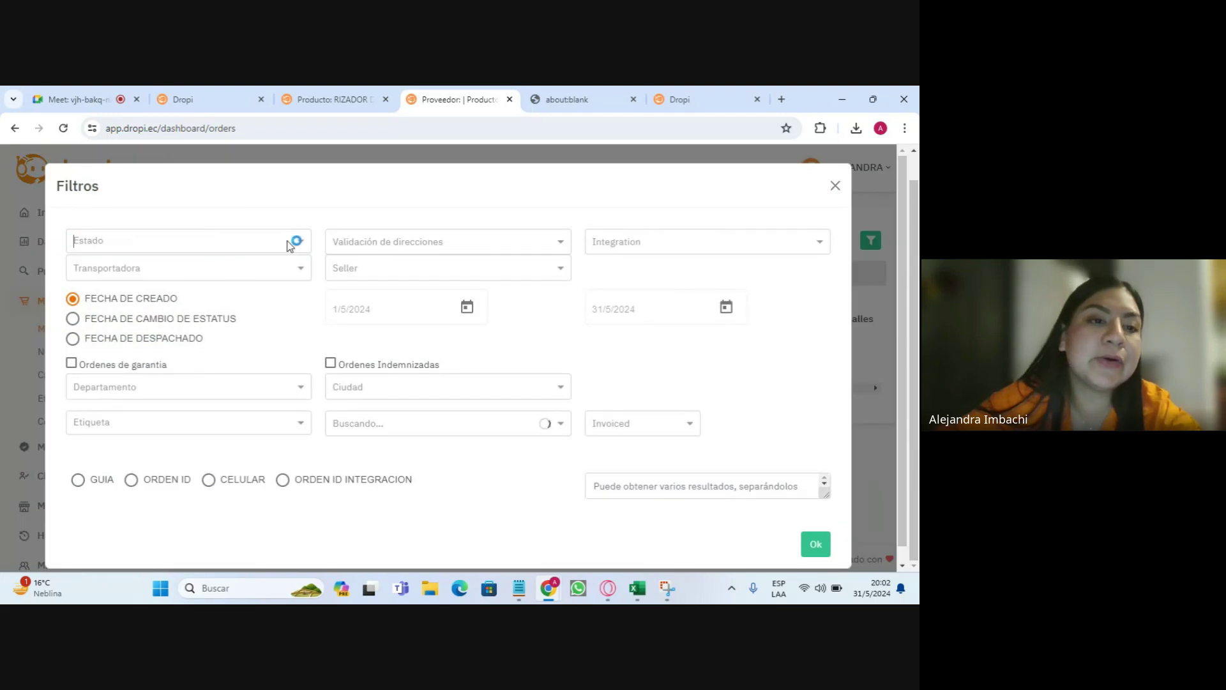
{"action": "left_click", "coordinate": [241, 249]}
{"action": "scroll", "coordinate": [231, 345], "scroll_direction": "down", "scroll_amount": 3}
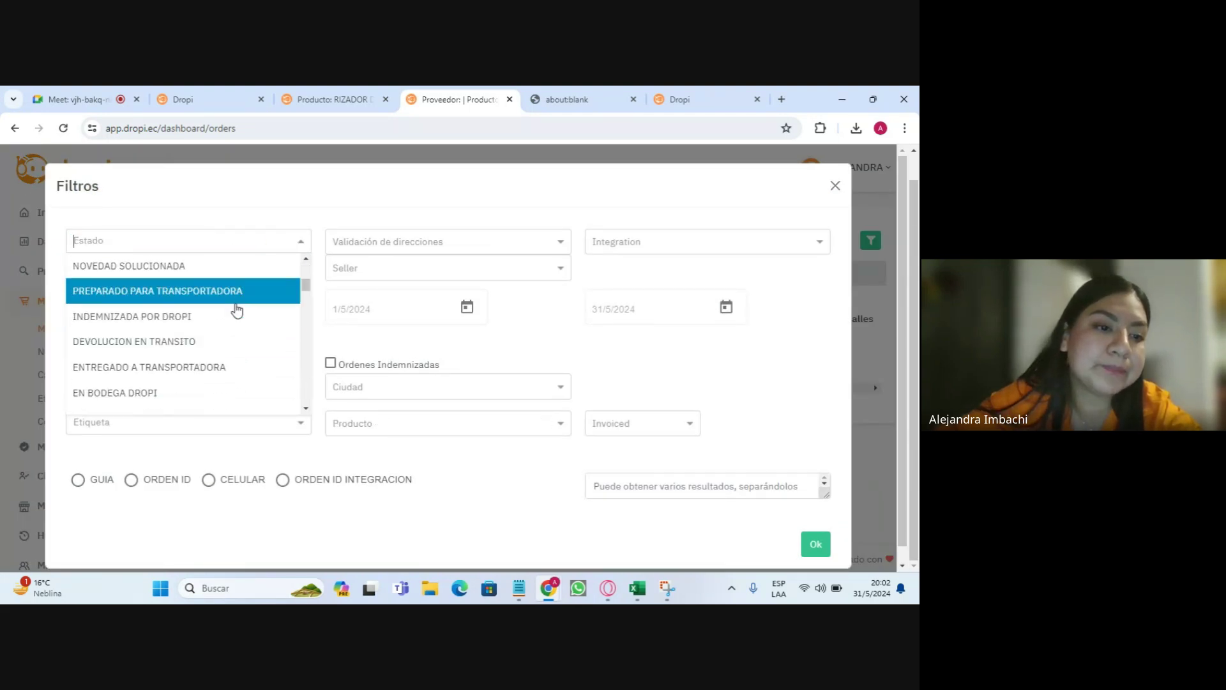
{"action": "scroll", "coordinate": [230, 329], "scroll_direction": "down", "scroll_amount": 3}
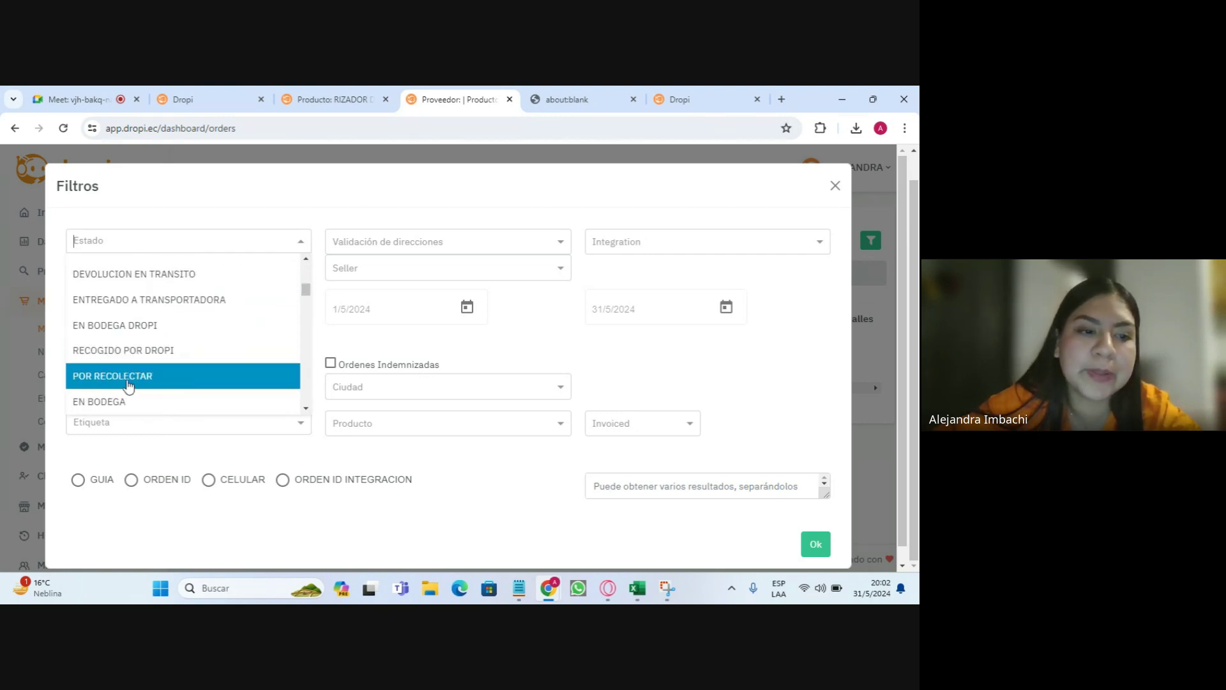
{"action": "scroll", "coordinate": [200, 327], "scroll_direction": "down", "scroll_amount": 3}
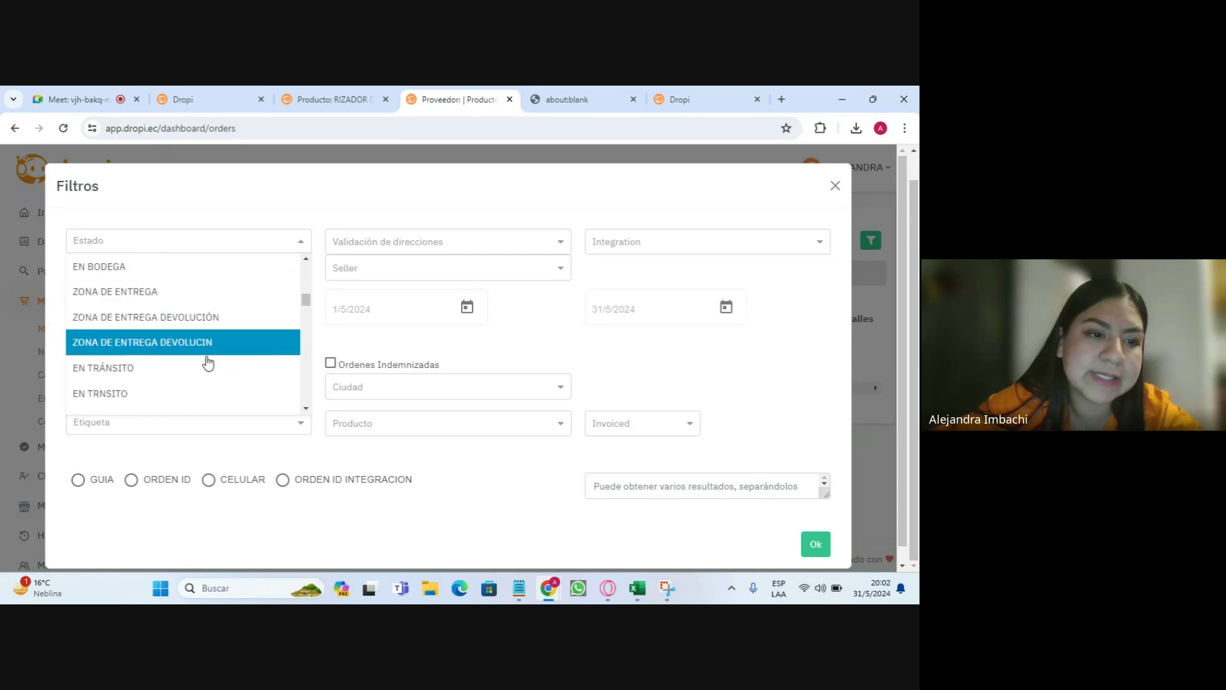
{"action": "left_click", "coordinate": [158, 371]}
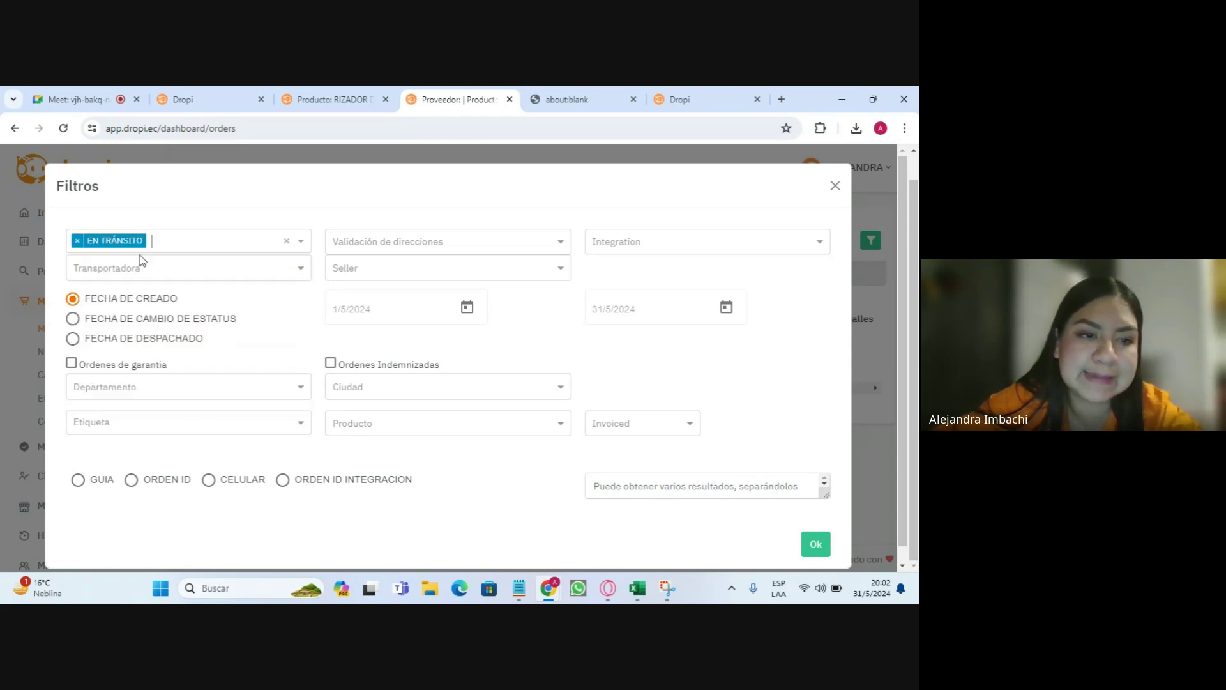
{"action": "left_click", "coordinate": [467, 309]}
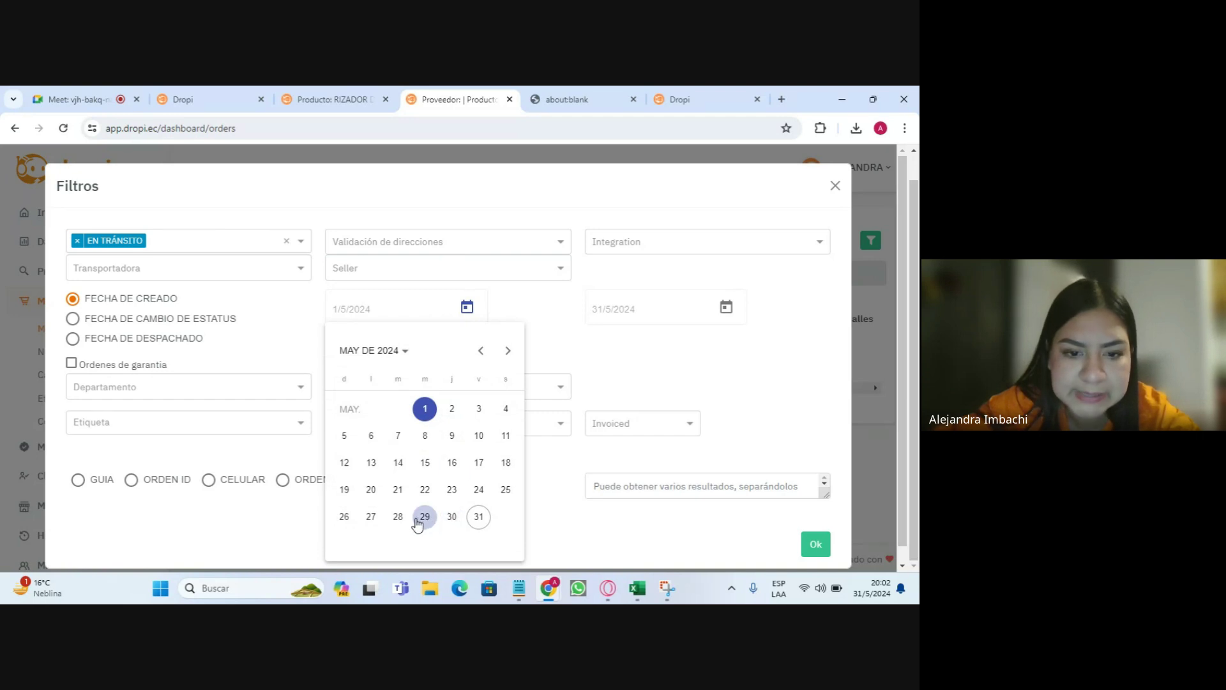
{"action": "left_click", "coordinate": [373, 518]}
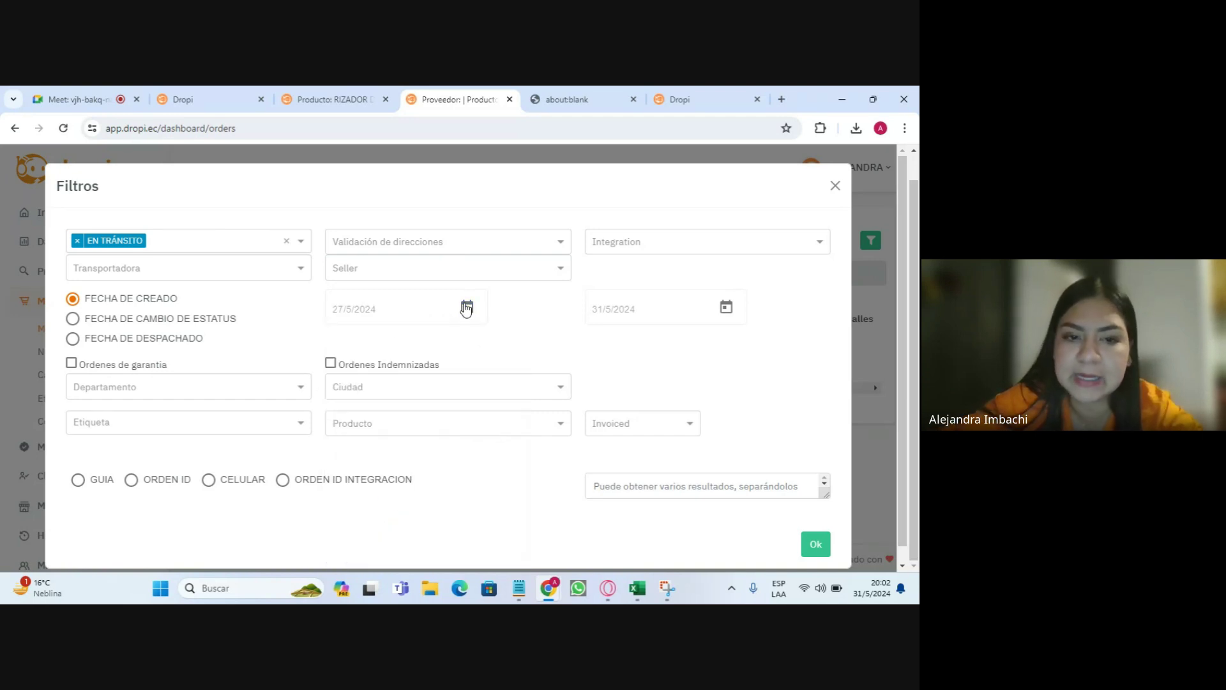
{"action": "left_click", "coordinate": [818, 553]}
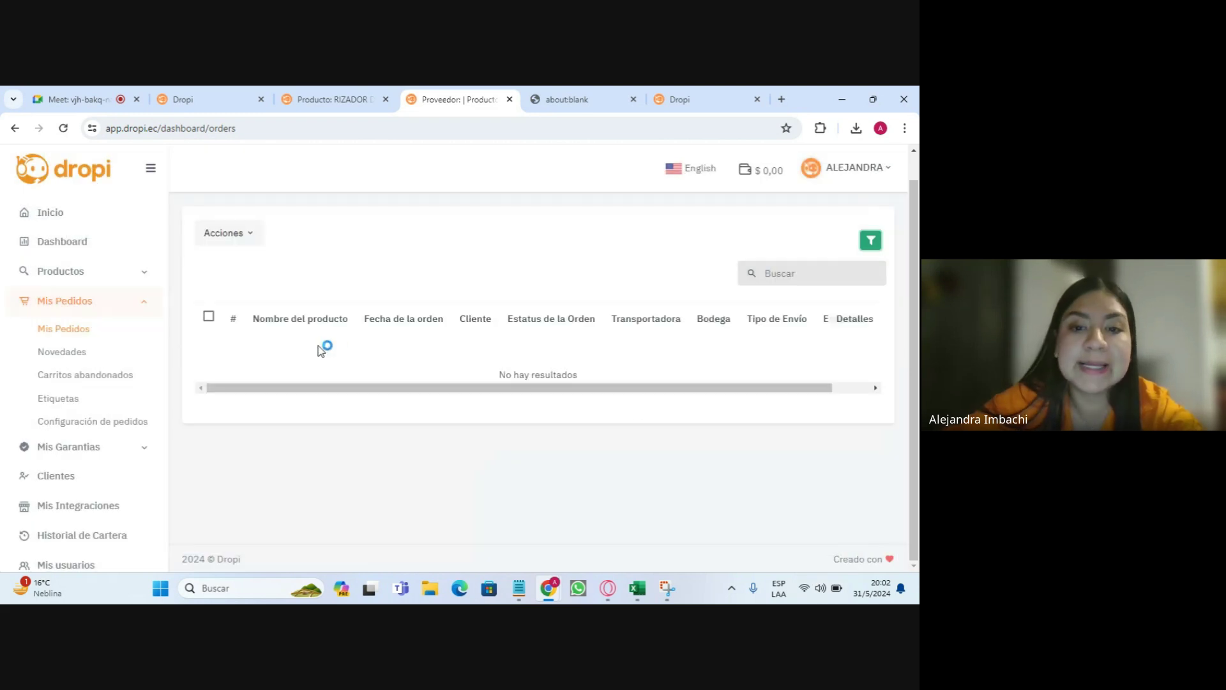
- Try ENTREGADO, then clear every status filter and leave the carrier unselected
{"action": "left_click", "coordinate": [870, 240]}
{"action": "left_click", "coordinate": [259, 241]}
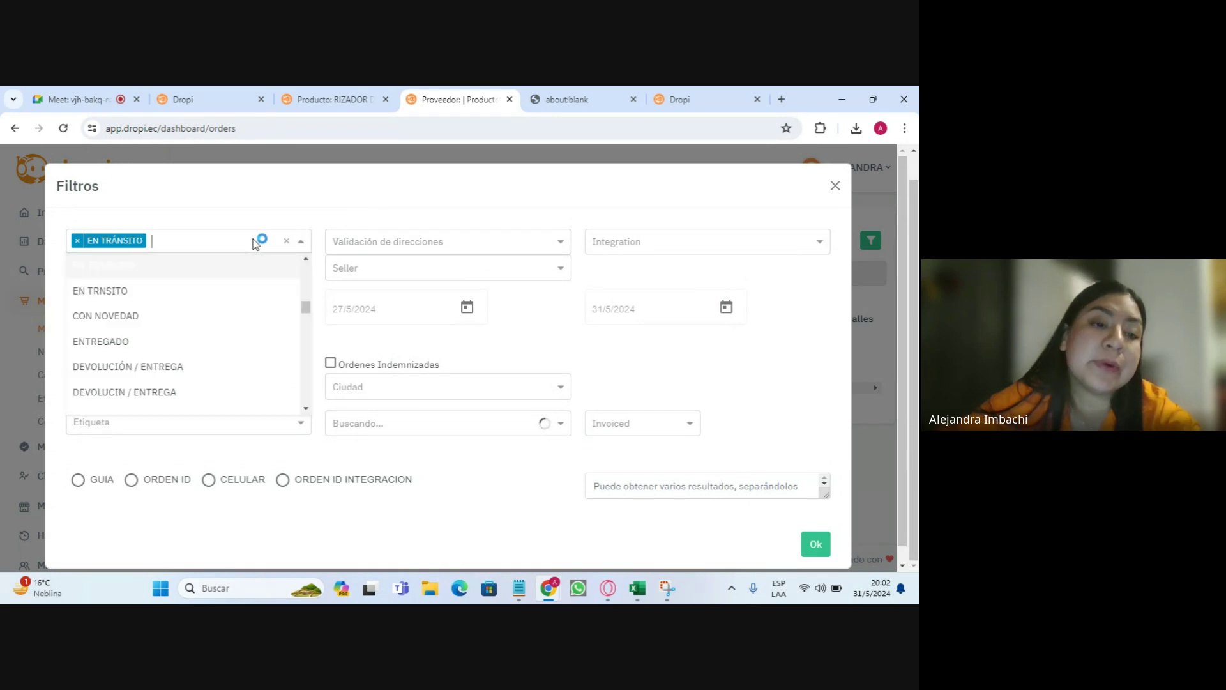
{"action": "left_click", "coordinate": [215, 341]}
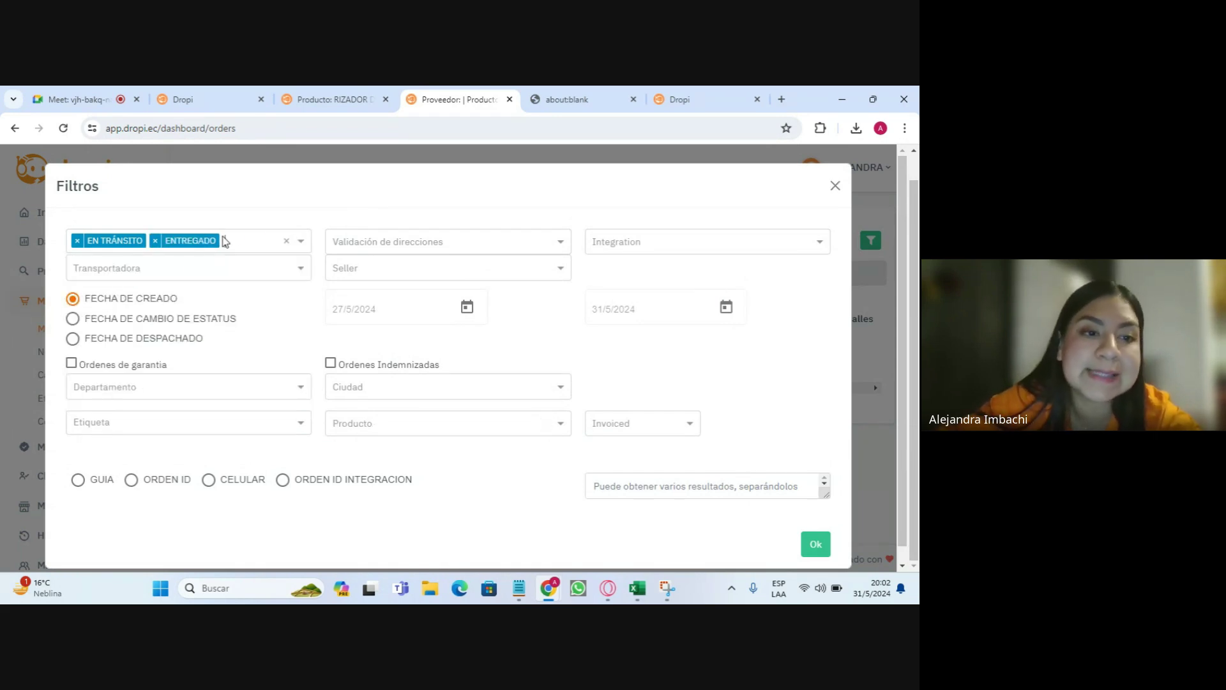
{"action": "left_click", "coordinate": [78, 243]}
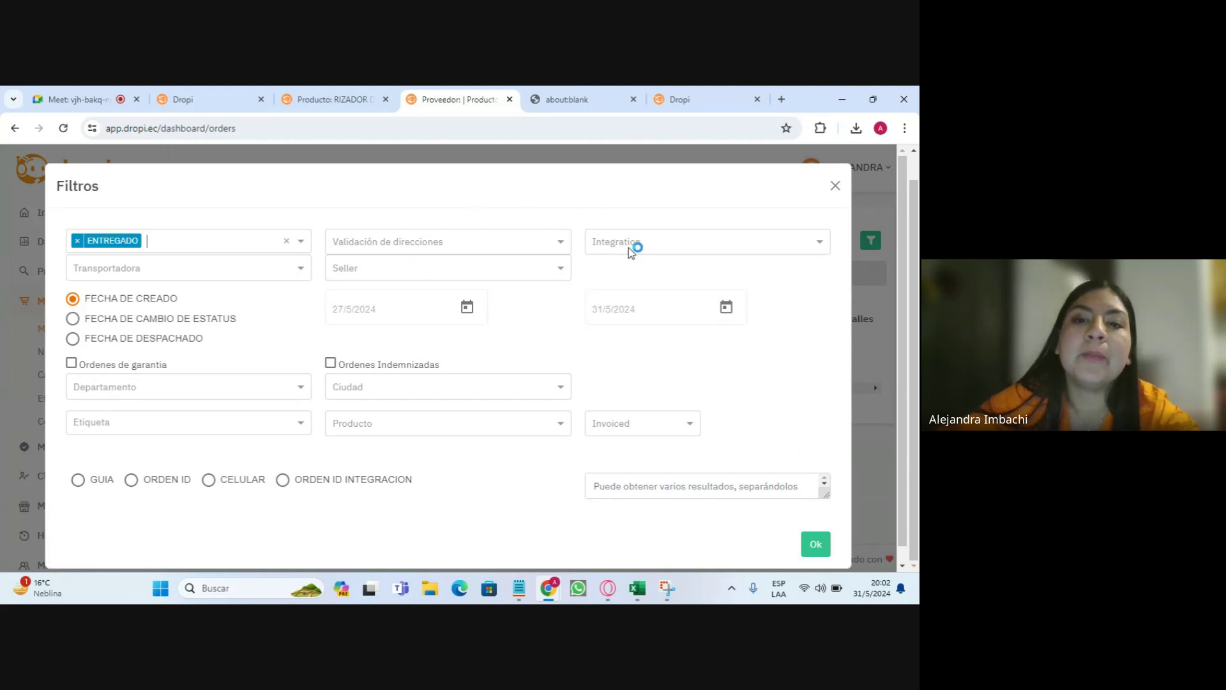
{"action": "left_click", "coordinate": [659, 248]}
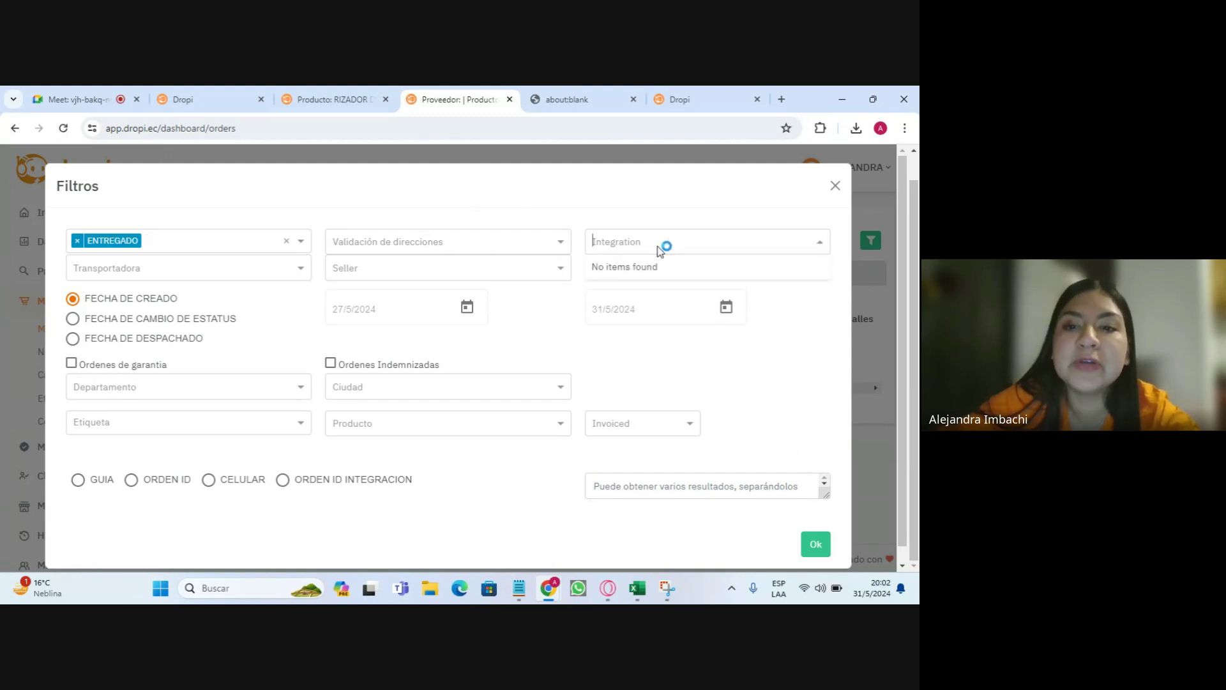
{"action": "left_click", "coordinate": [286, 241]}
{"action": "left_click", "coordinate": [295, 269]}
{"action": "left_click", "coordinate": [554, 332]}
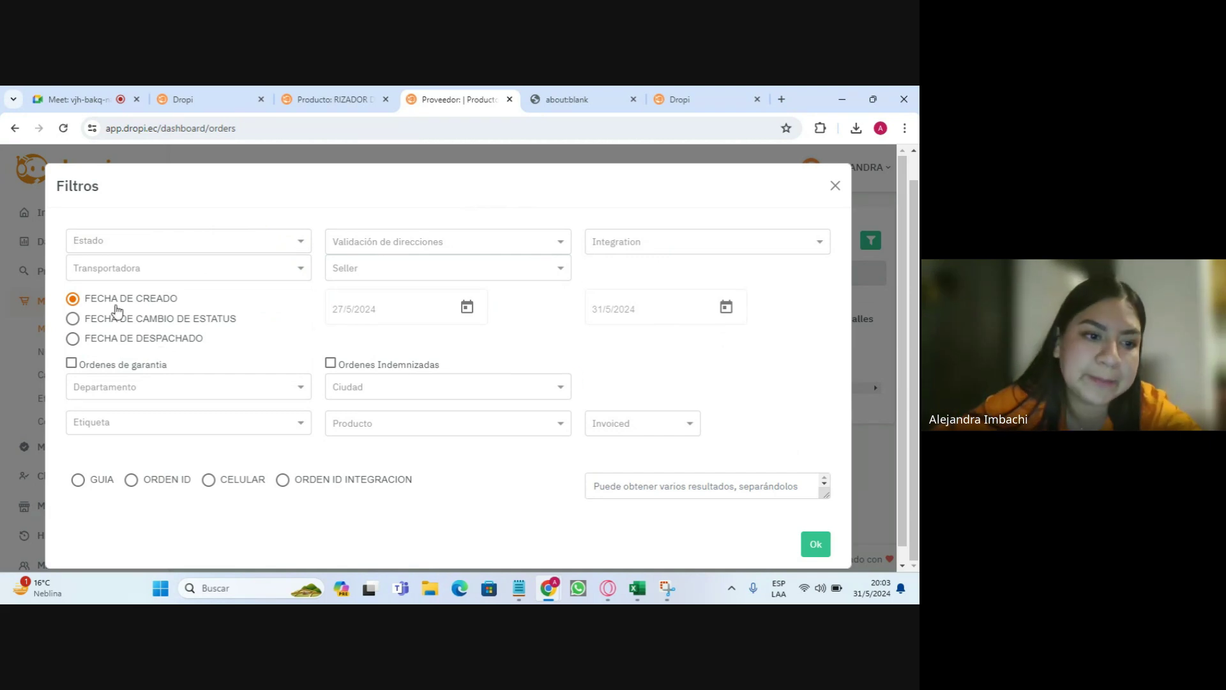
{"action": "scroll", "coordinate": [141, 447], "scroll_direction": "down", "scroll_amount": 1}
- Enter guide number 123 in the order filters, then close the Filtros dialog
{"action": "left_click", "coordinate": [78, 468]}
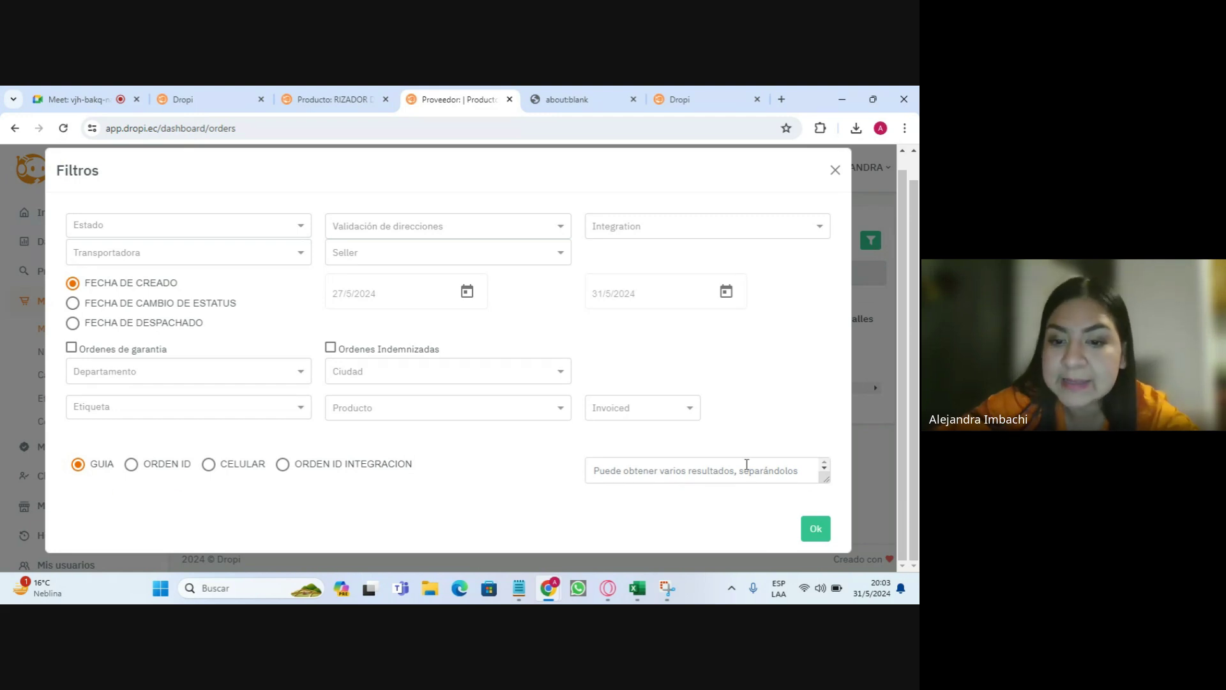
{"action": "type", "text": "123456789"}
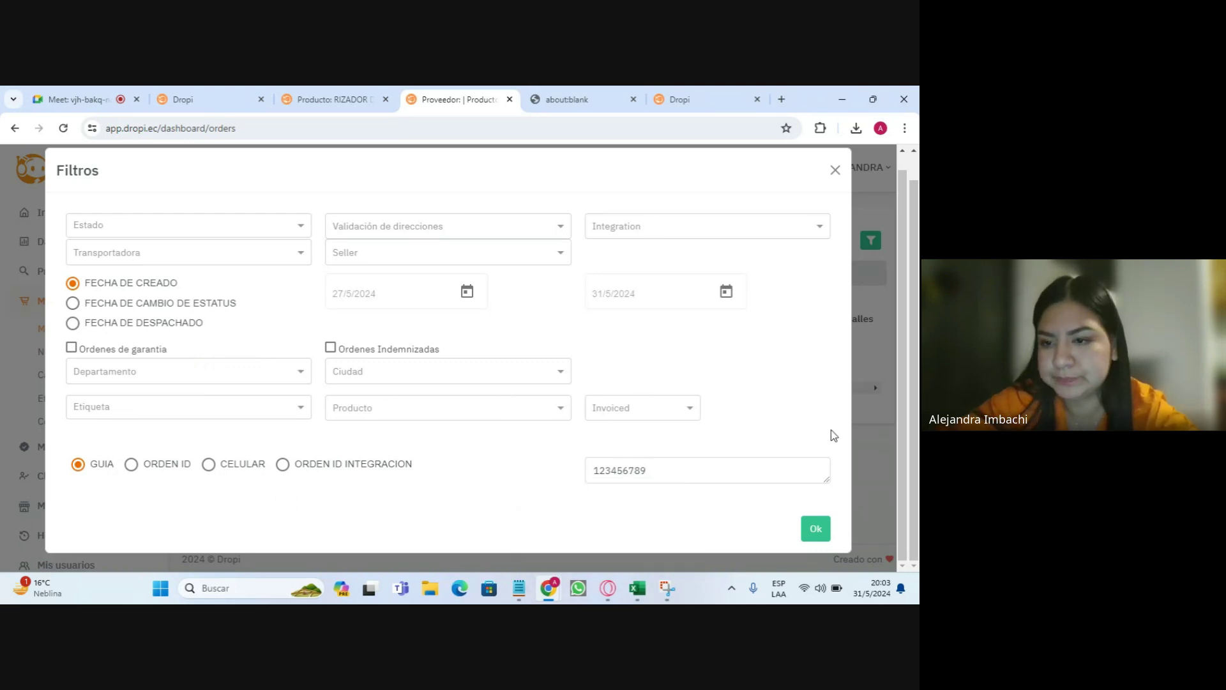
{"action": "left_click", "coordinate": [835, 170]}
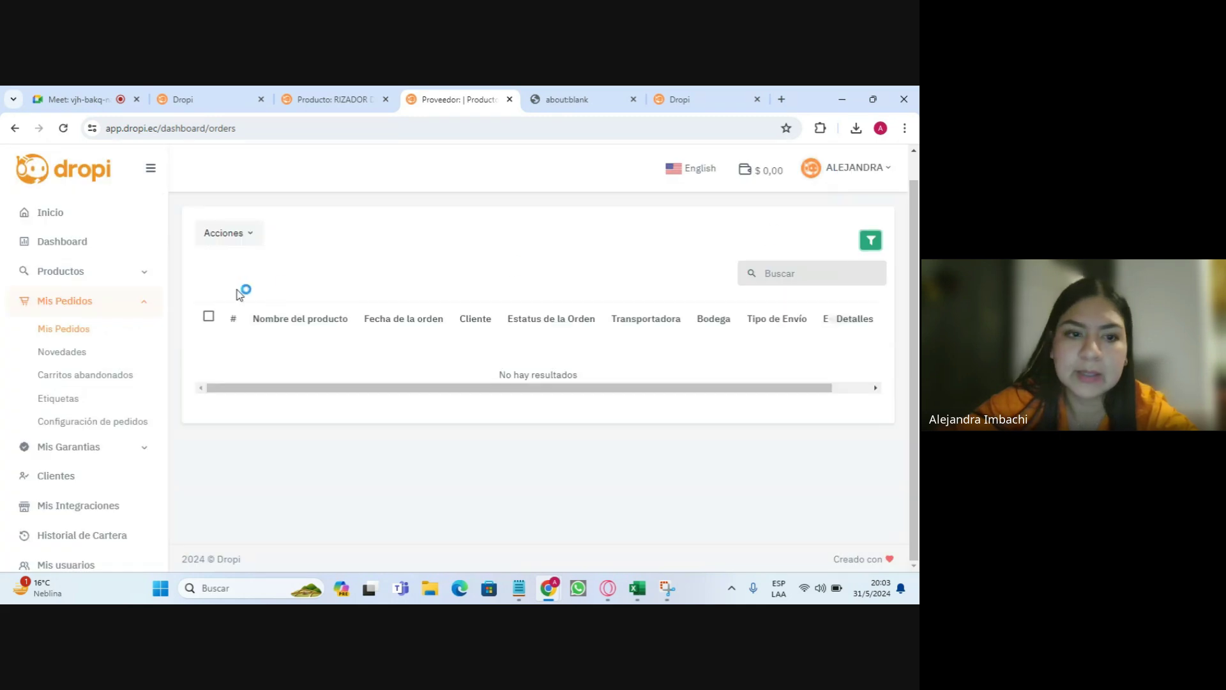
- Browse the Novedades filters (province, guide number, carrier VELOCES), then open Carritos abandonados
{"action": "left_click", "coordinate": [72, 357]}
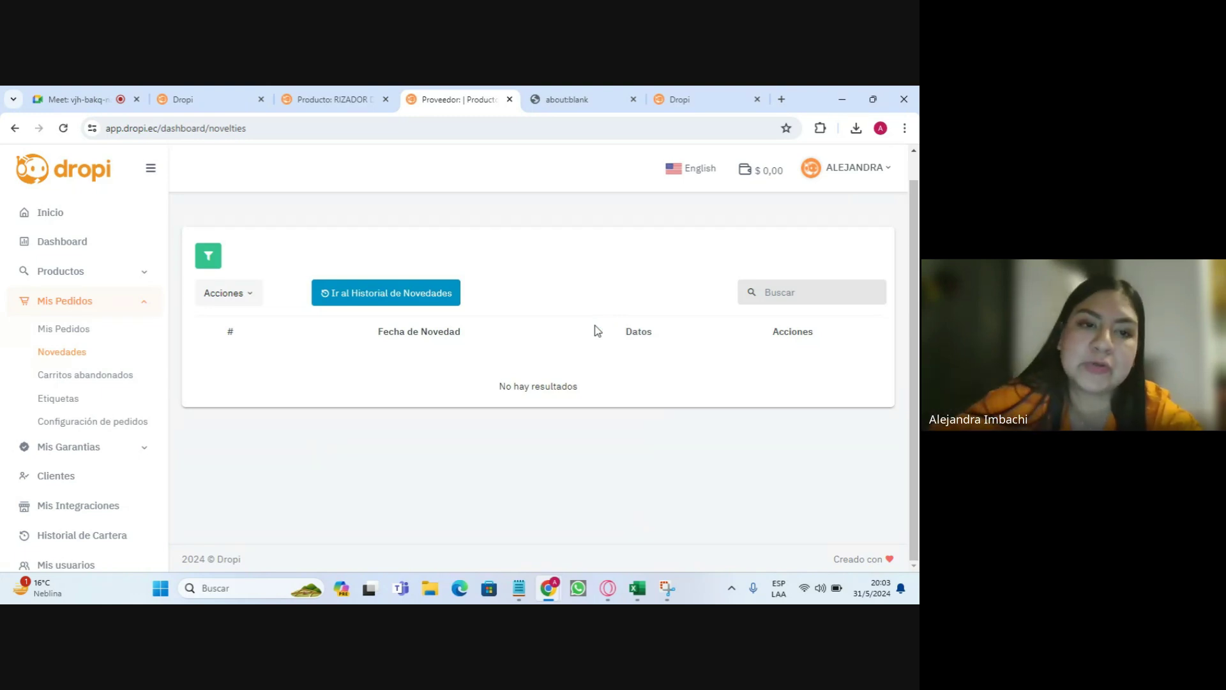
{"action": "left_click", "coordinate": [209, 256]}
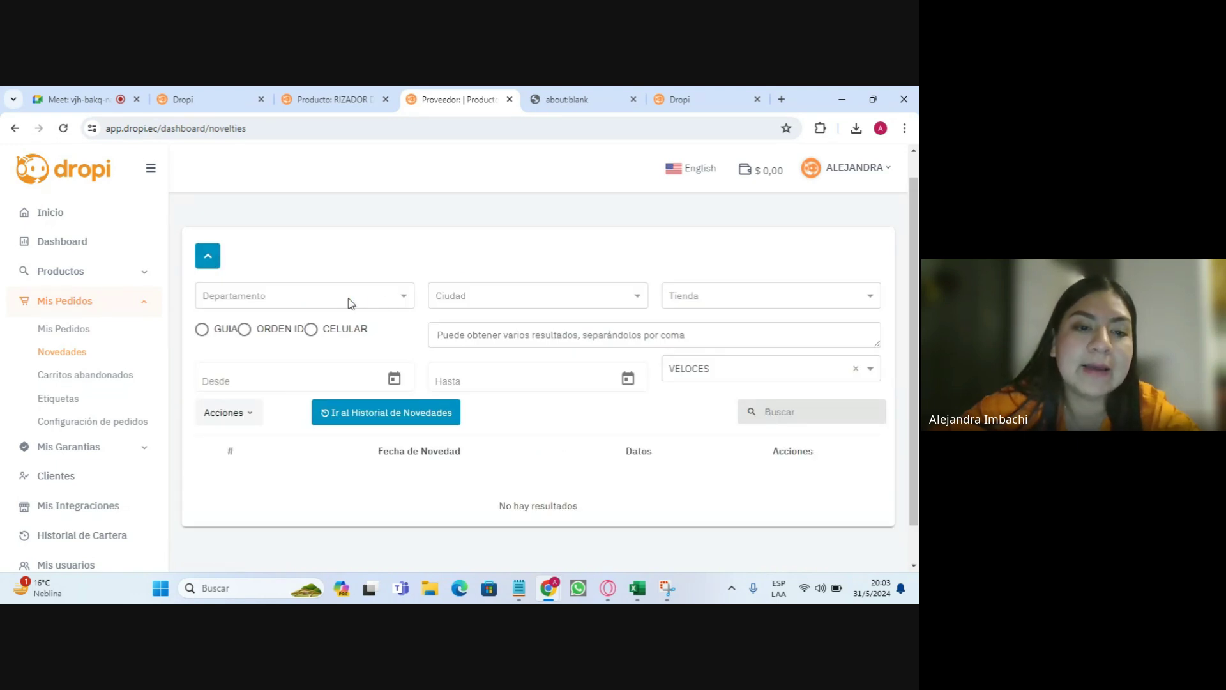
{"action": "left_click", "coordinate": [355, 306]}
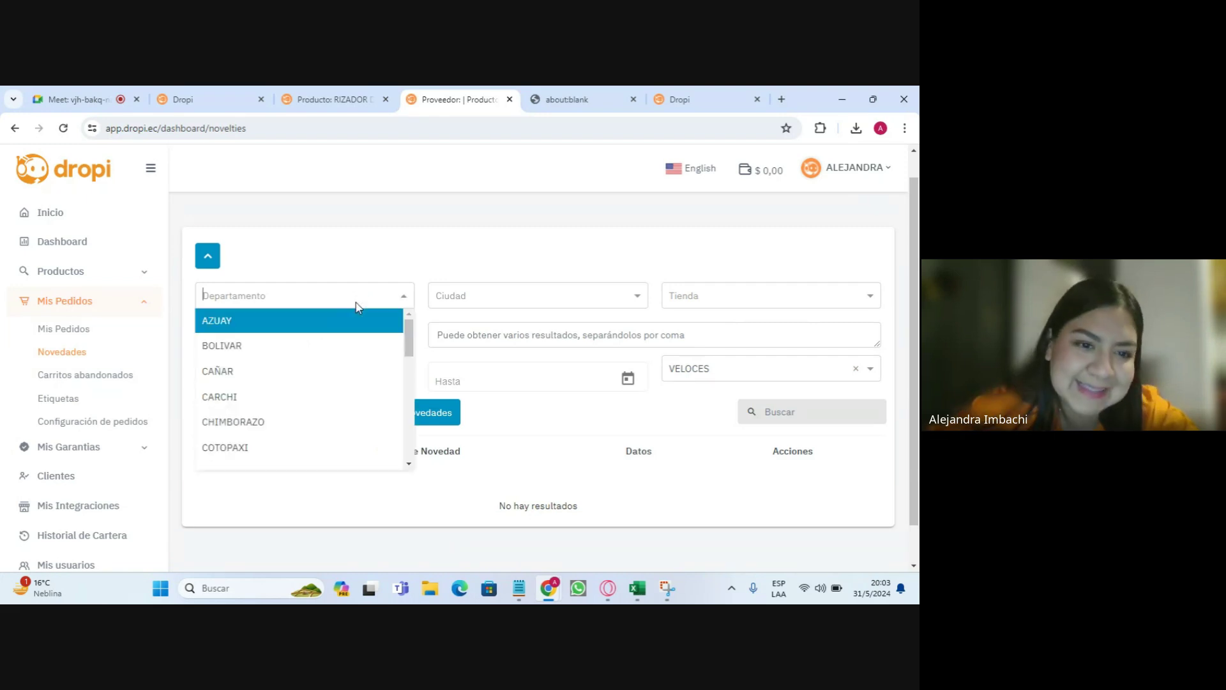
{"action": "left_click", "coordinate": [613, 255]}
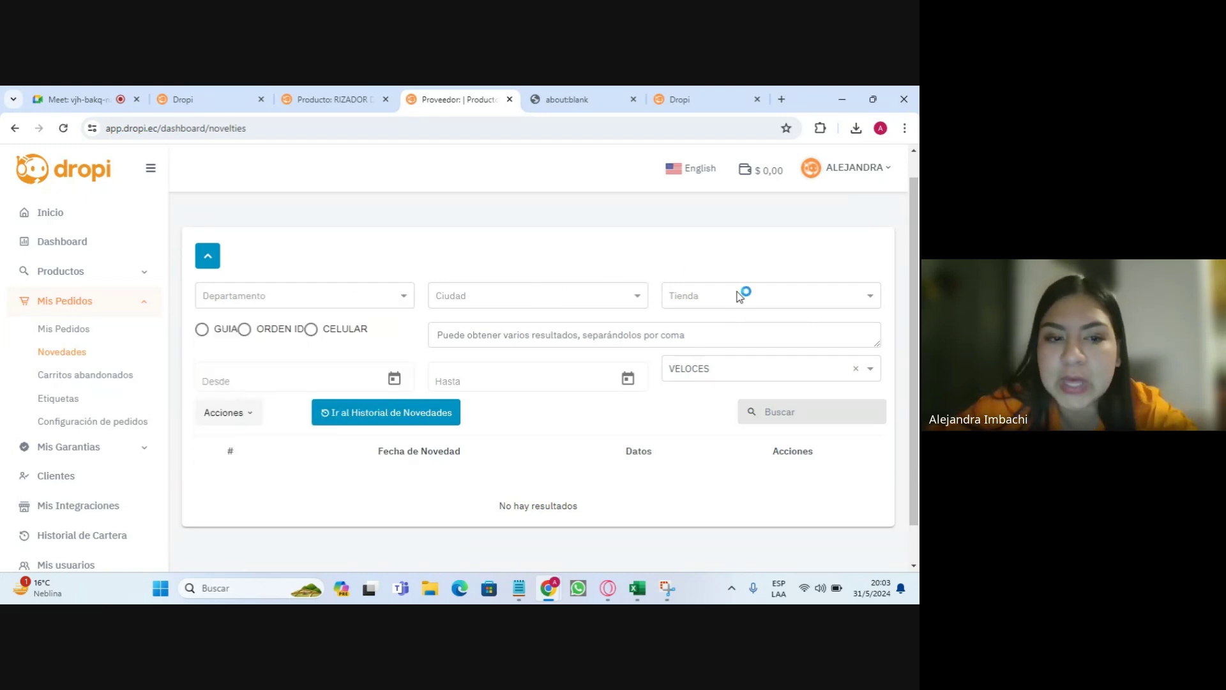
{"action": "left_click", "coordinate": [201, 329]}
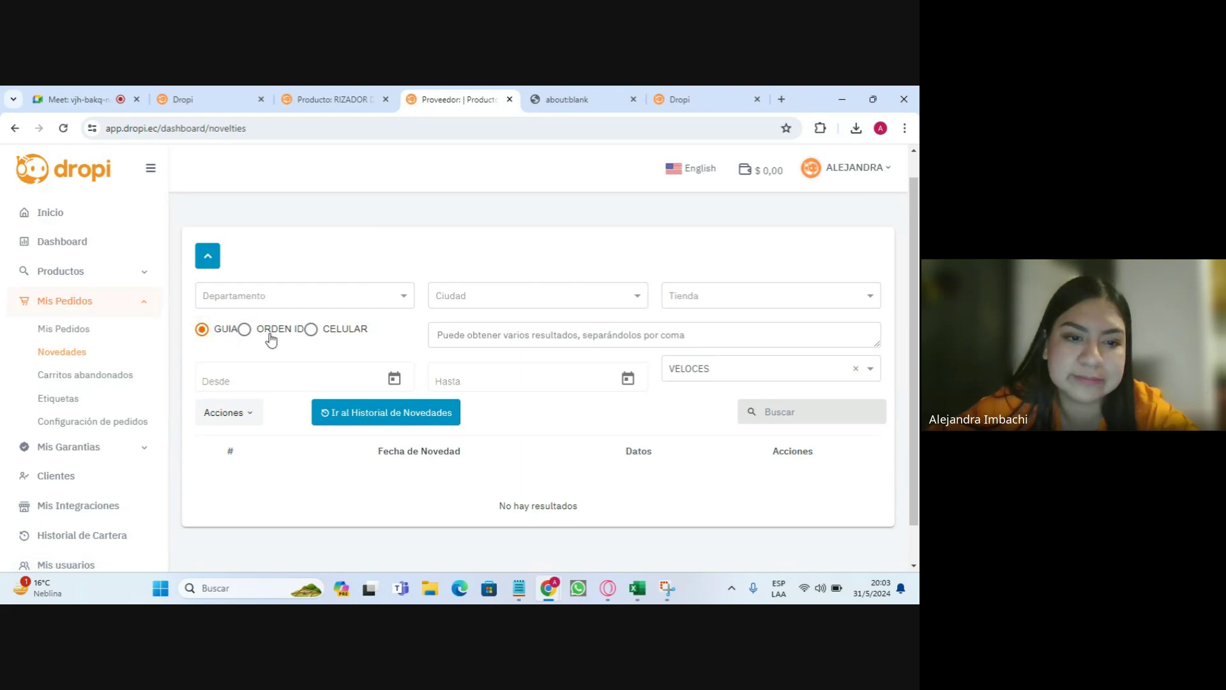
{"action": "scroll", "coordinate": [348, 364], "scroll_direction": "down", "scroll_amount": 1}
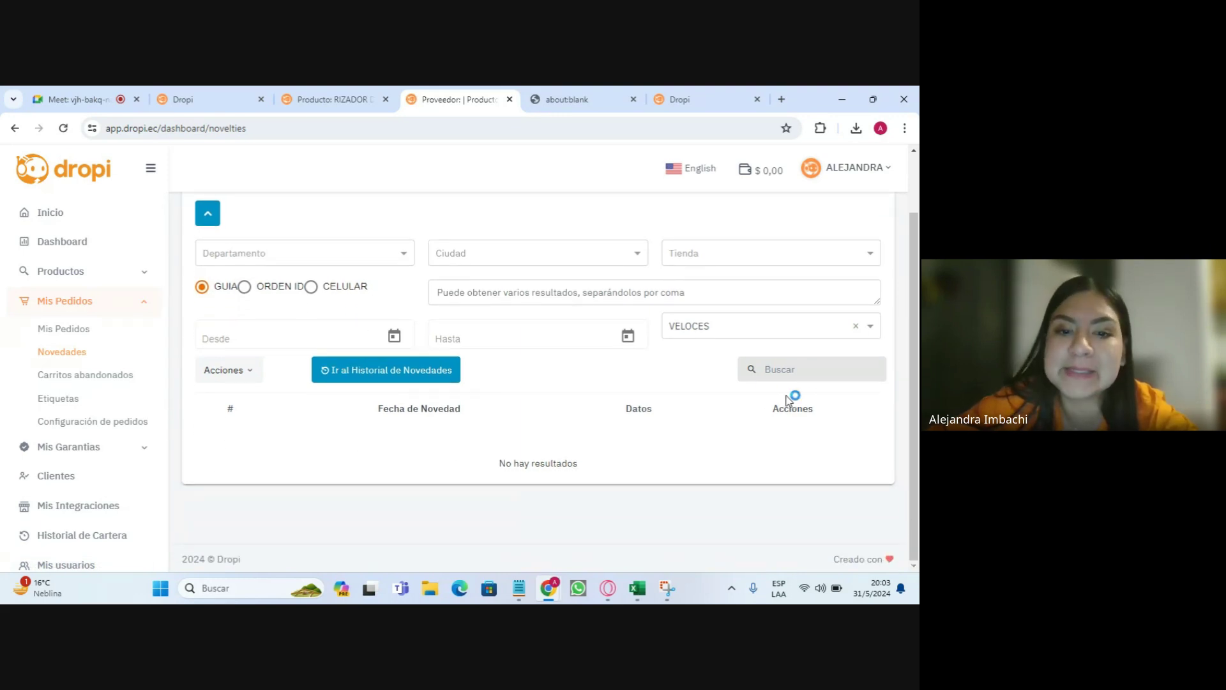
{"action": "left_click", "coordinate": [760, 332]}
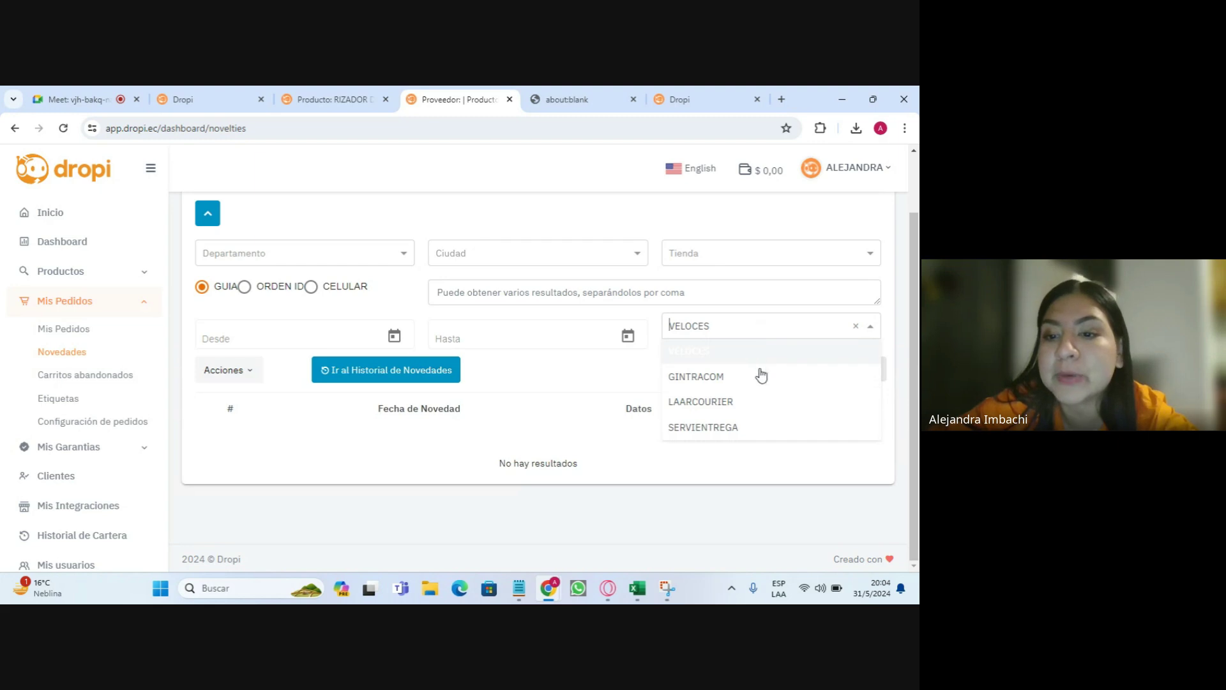
{"action": "left_click", "coordinate": [540, 374]}
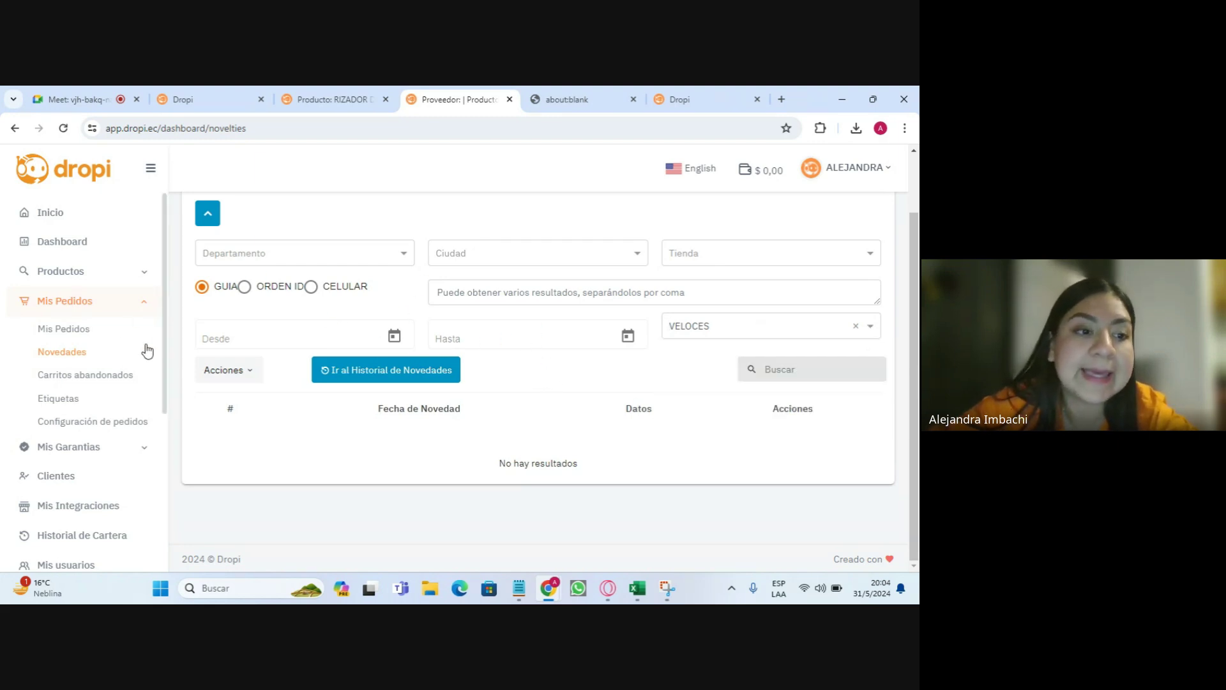
{"action": "scroll", "coordinate": [454, 490], "scroll_direction": "up", "scroll_amount": 1}
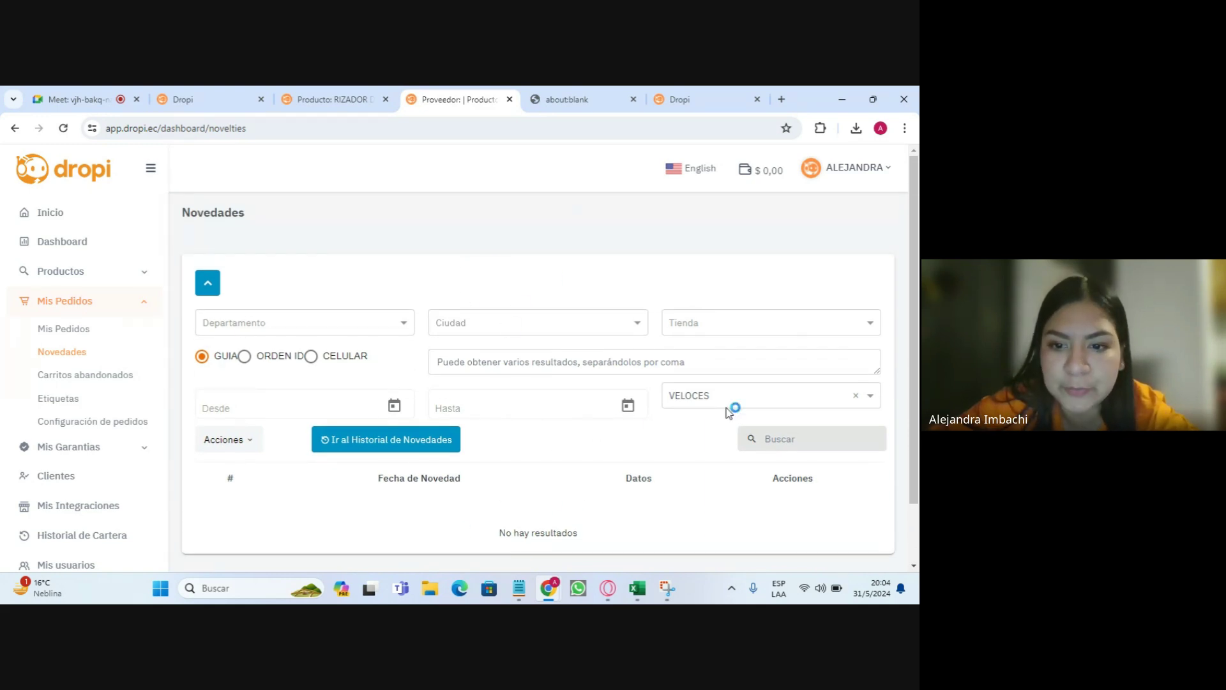
{"action": "left_click", "coordinate": [95, 377]}
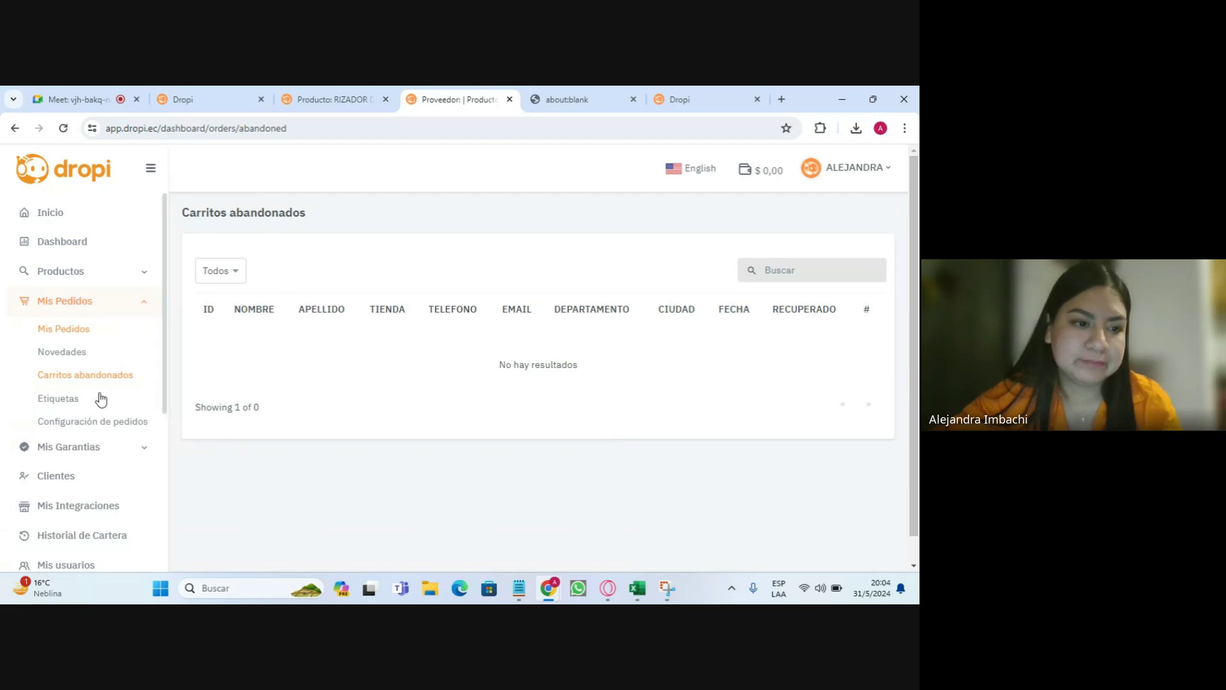
- Open Etiquetas under Mis Pedidos to view the four existing order tags
{"action": "left_click", "coordinate": [60, 400]}
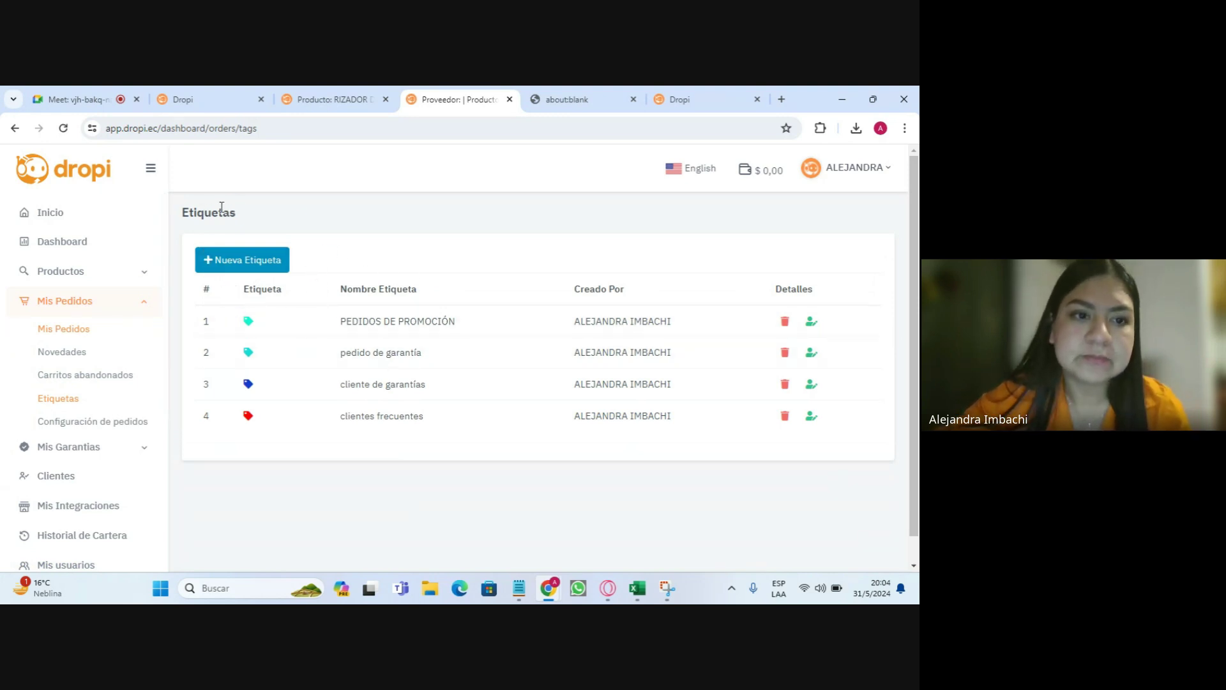
{"action": "left_click_drag", "start_coordinate": [186, 213], "coordinate": [247, 219]}
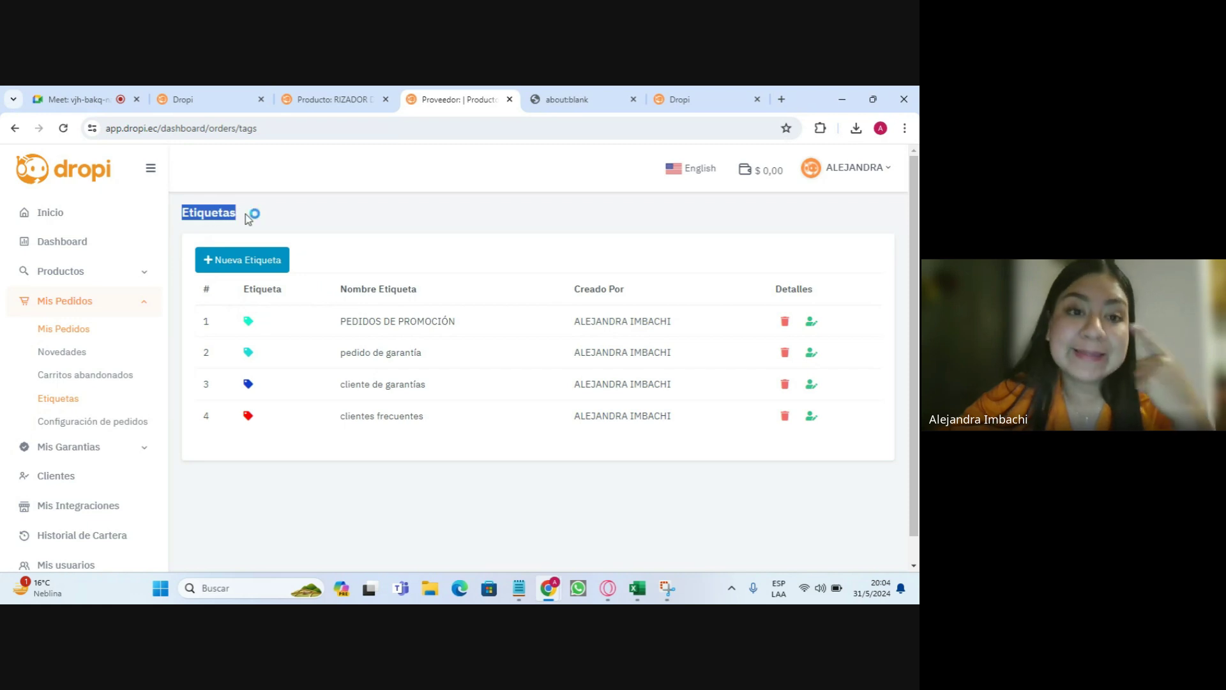
- Create a red order tag named 'clientes mayorista' and dismiss the success message
{"action": "left_click", "coordinate": [257, 261]}
{"action": "left_click", "coordinate": [332, 361]}
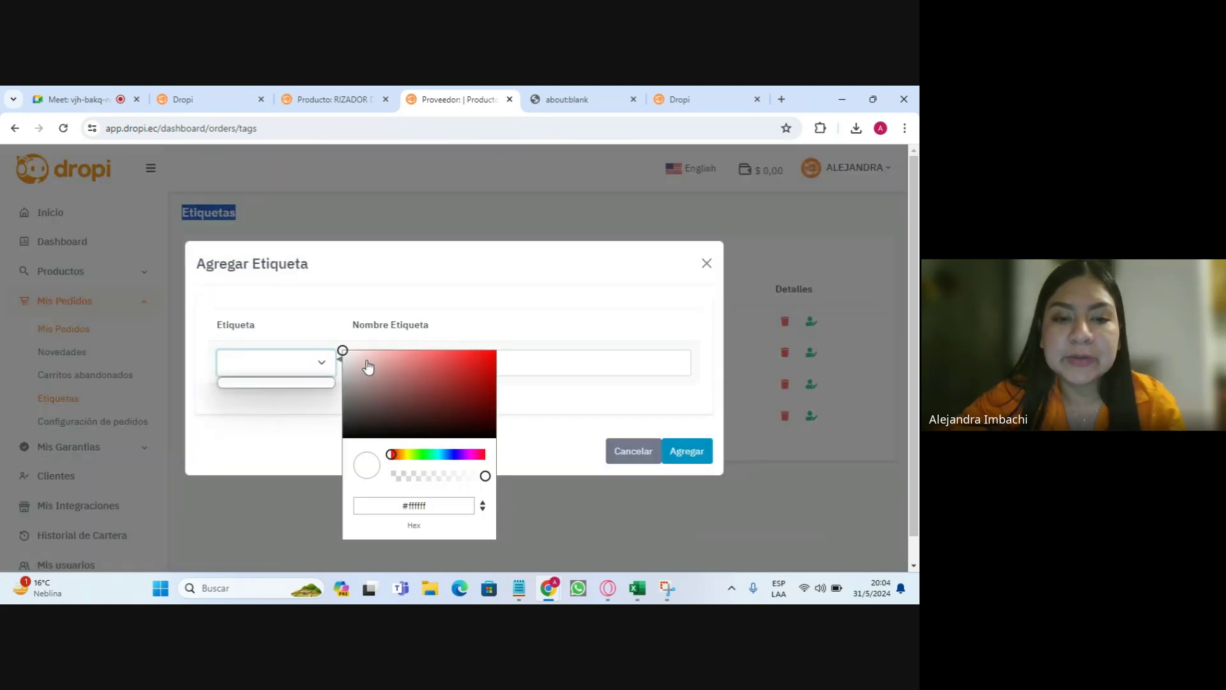
{"action": "left_click", "coordinate": [491, 363]}
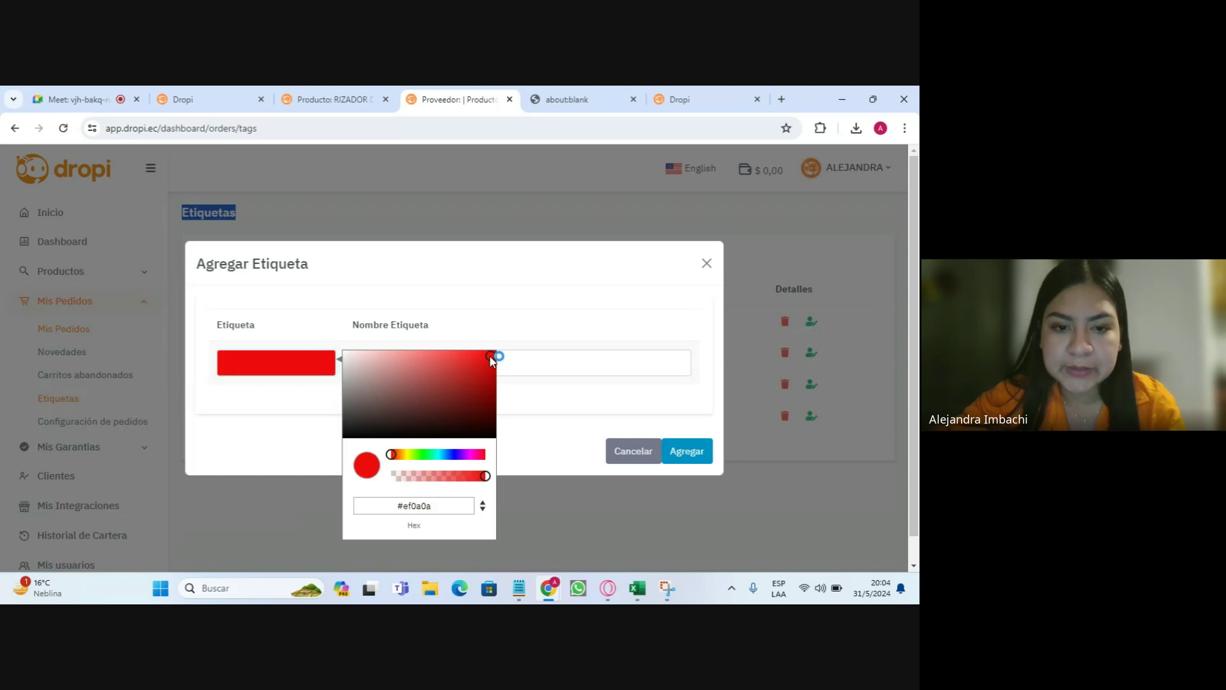
{"action": "left_click", "coordinate": [592, 361]}
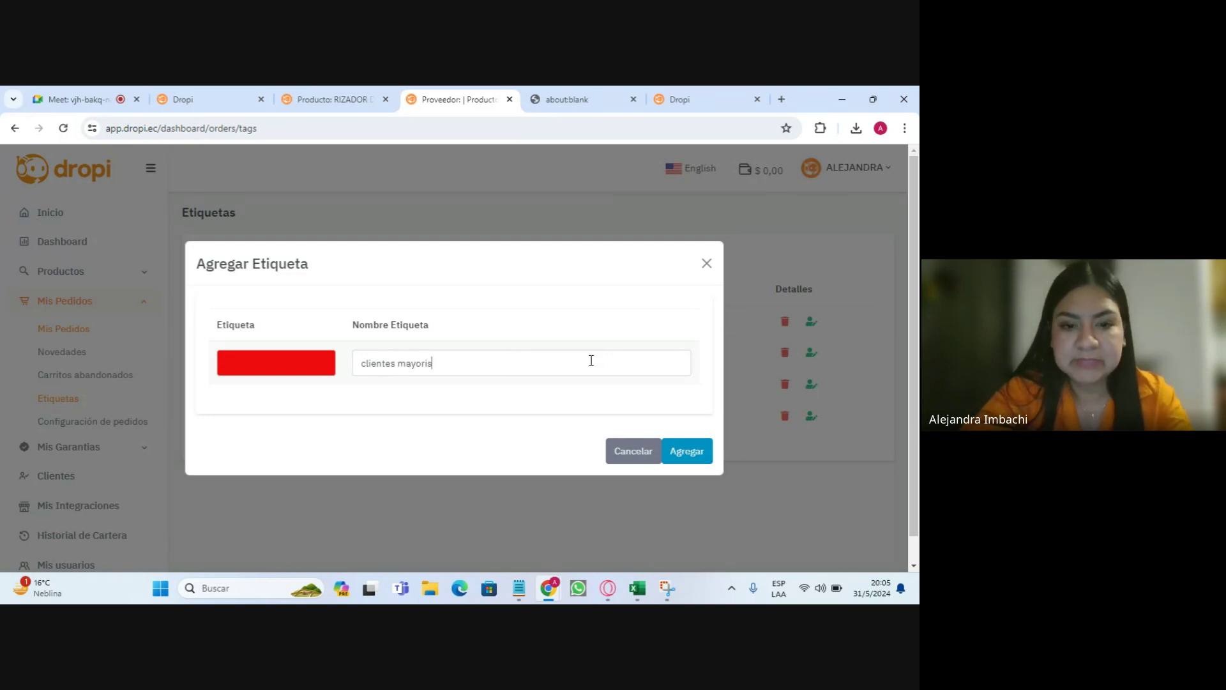
{"action": "type", "text": "clientes mayorista"}
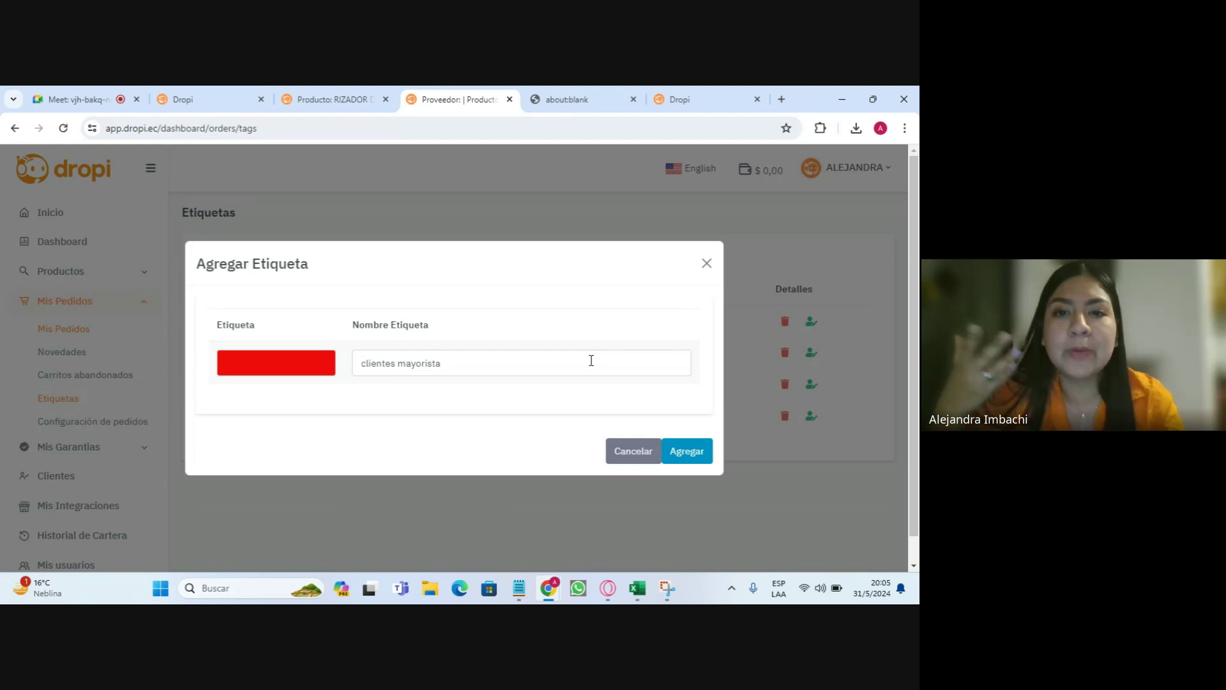
{"action": "left_click", "coordinate": [674, 451]}
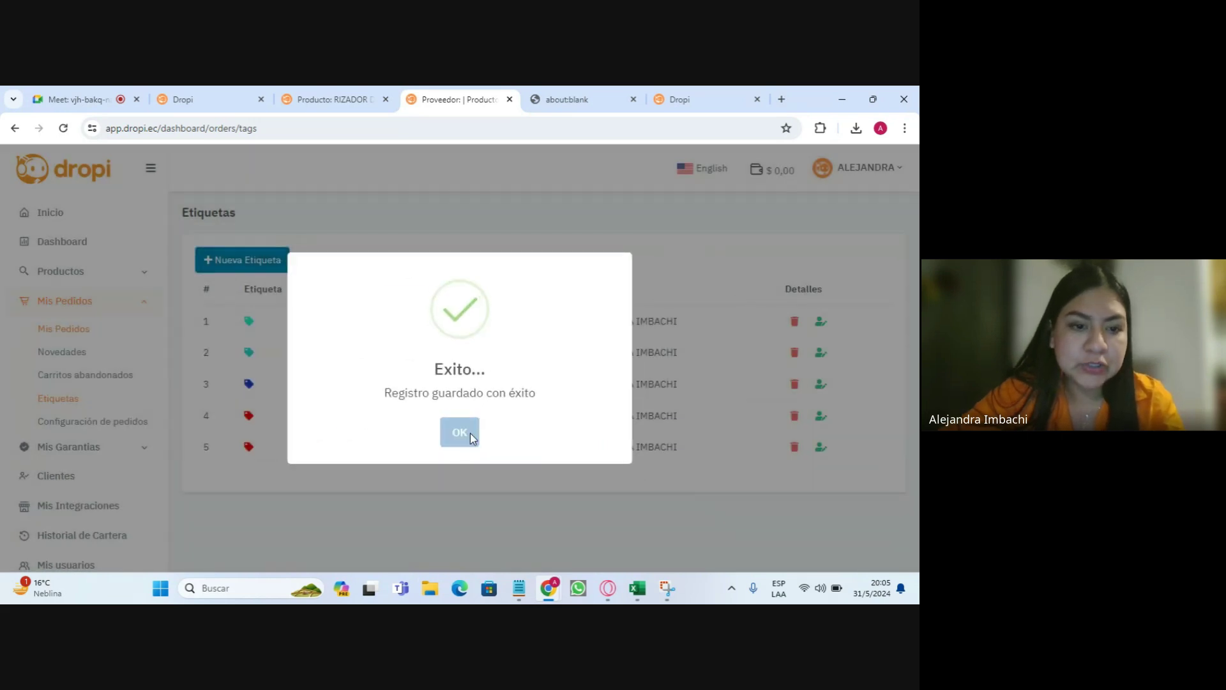
{"action": "left_click", "coordinate": [460, 432]}
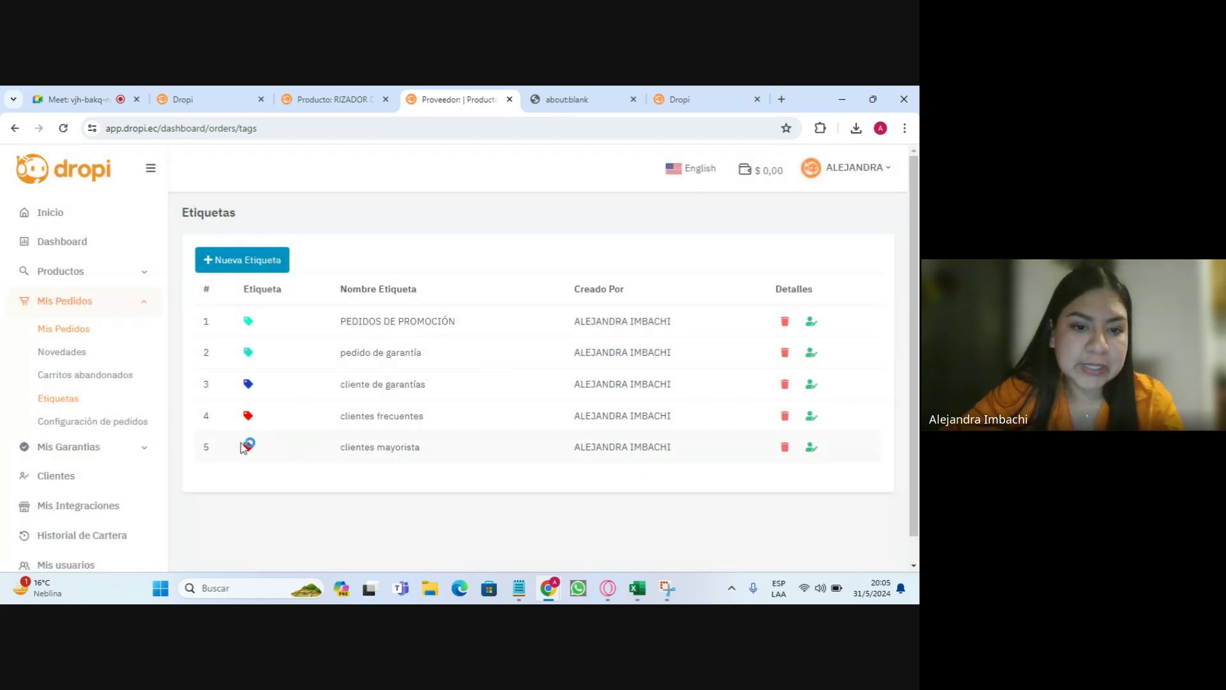
- Look over the orders table, then open Configuración de pedidos with address normalization enabled
{"action": "left_click", "coordinate": [81, 331]}
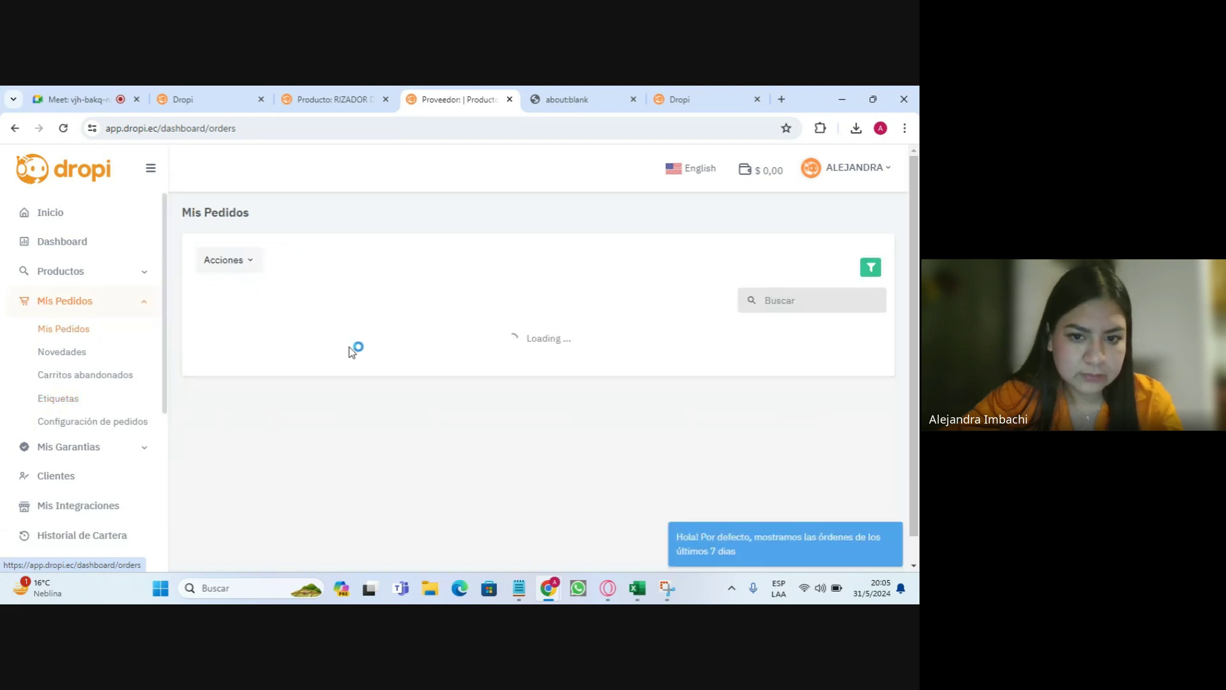
{"action": "left_click_drag", "start_coordinate": [260, 417], "coordinate": [298, 415]}
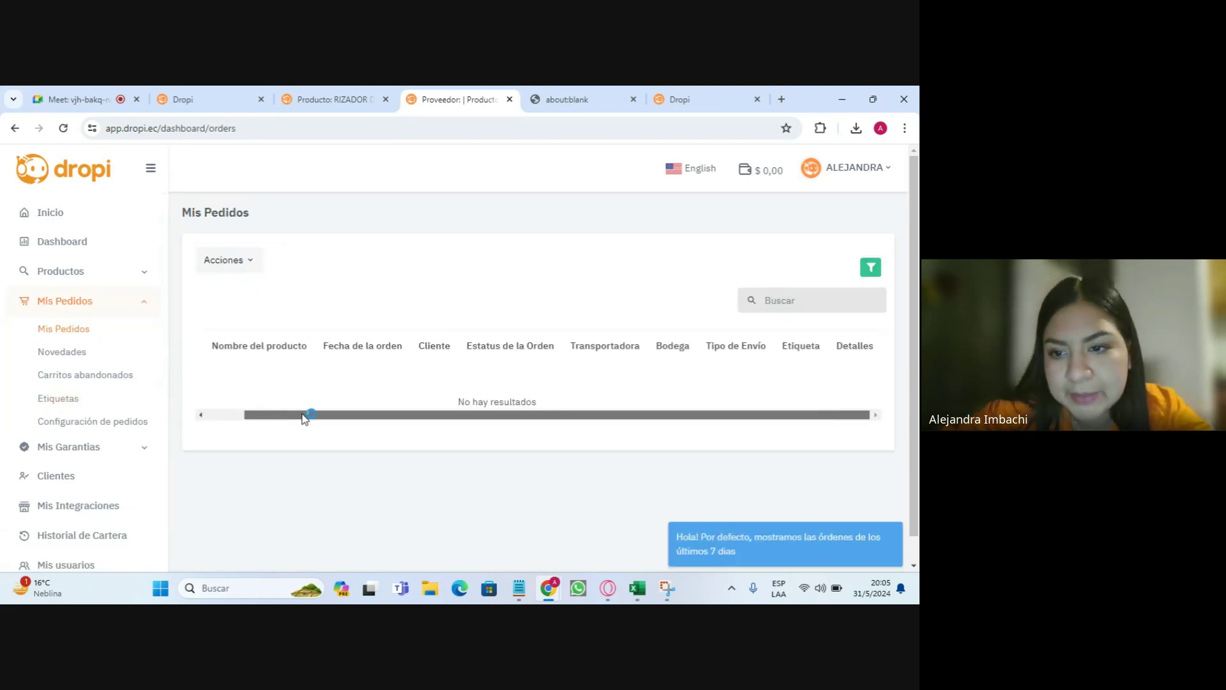
{"action": "left_click_drag", "start_coordinate": [781, 345], "coordinate": [822, 345]}
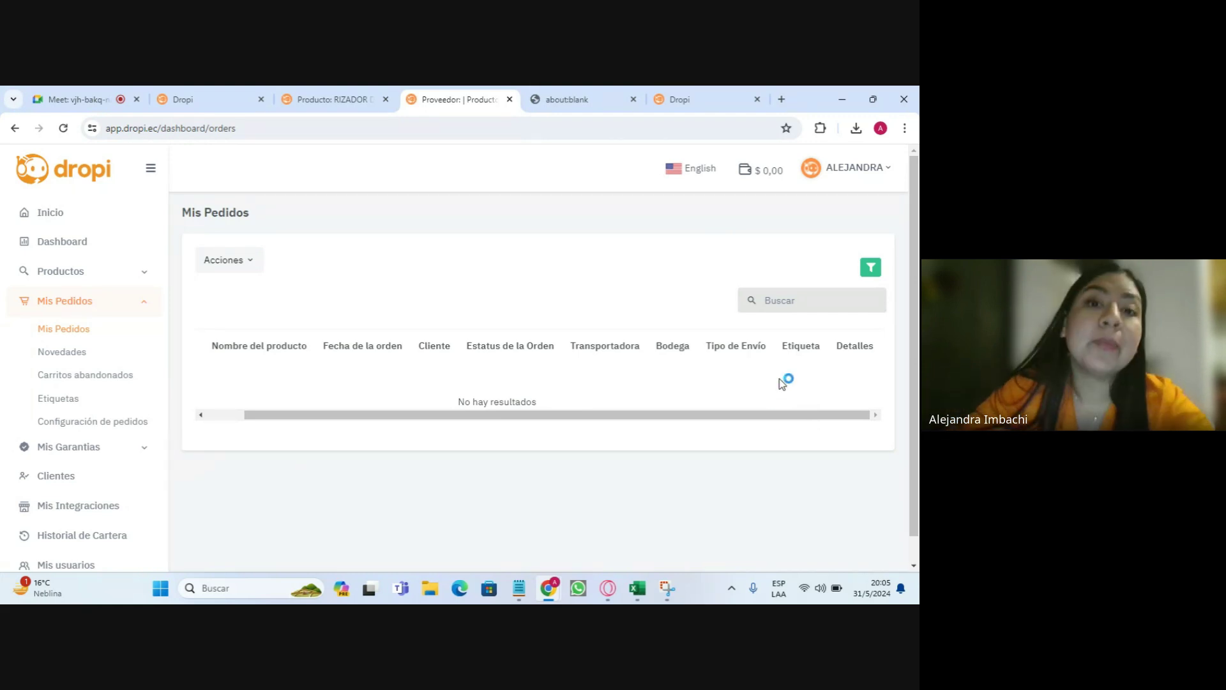
{"action": "left_click", "coordinate": [80, 424]}
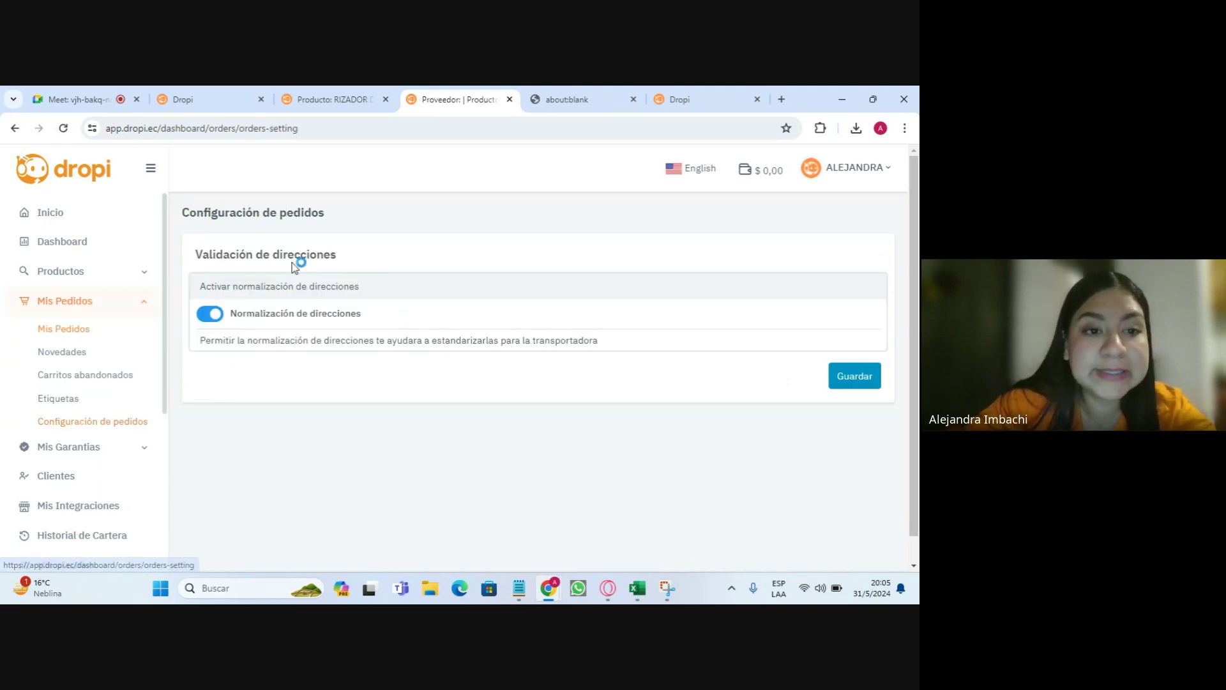
{"action": "left_click_drag", "start_coordinate": [170, 205], "coordinate": [336, 220]}
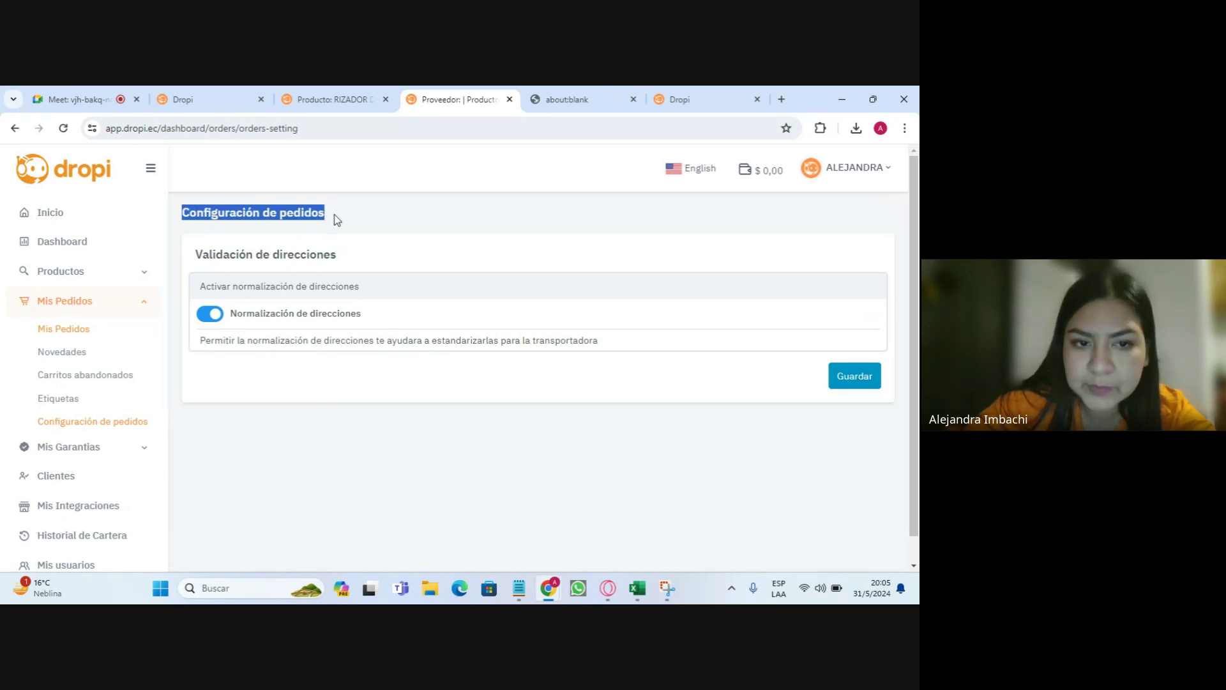
{"action": "left_click", "coordinate": [308, 212]}
{"action": "left_click_drag", "start_coordinate": [189, 211], "coordinate": [325, 211]}
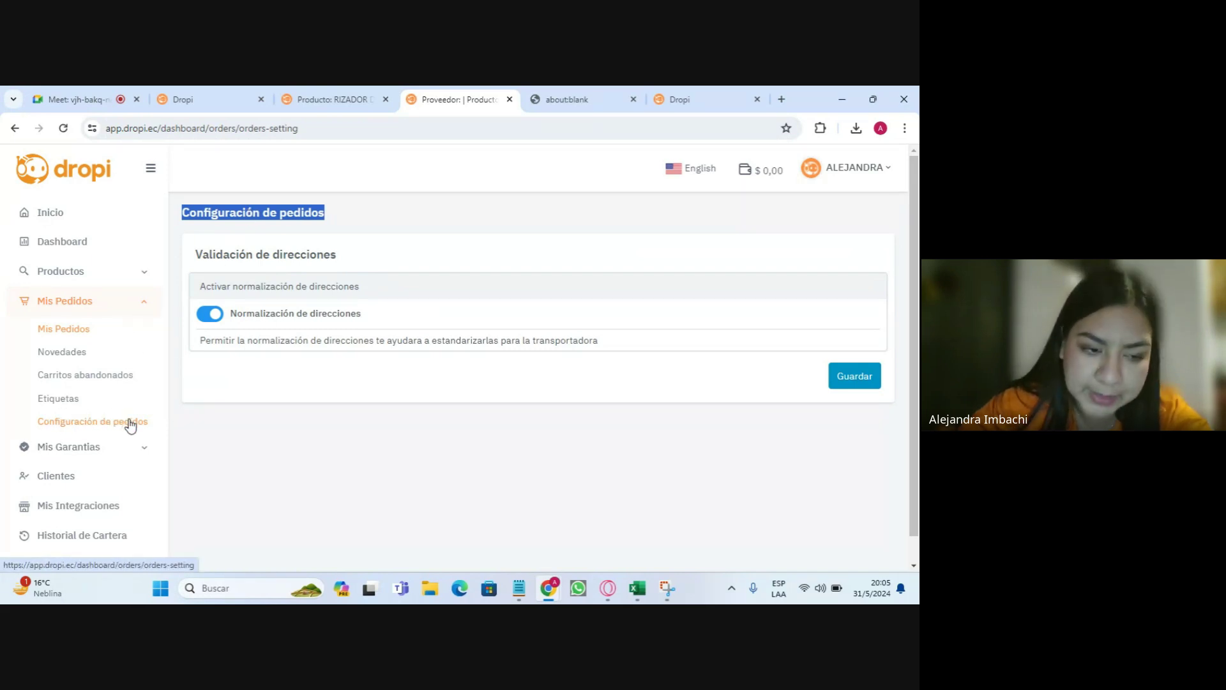
- Under Mis Garantías, view Garantías and Ordenes de Despacho, then open Garantias Recolecciones
{"action": "left_click", "coordinate": [96, 449]}
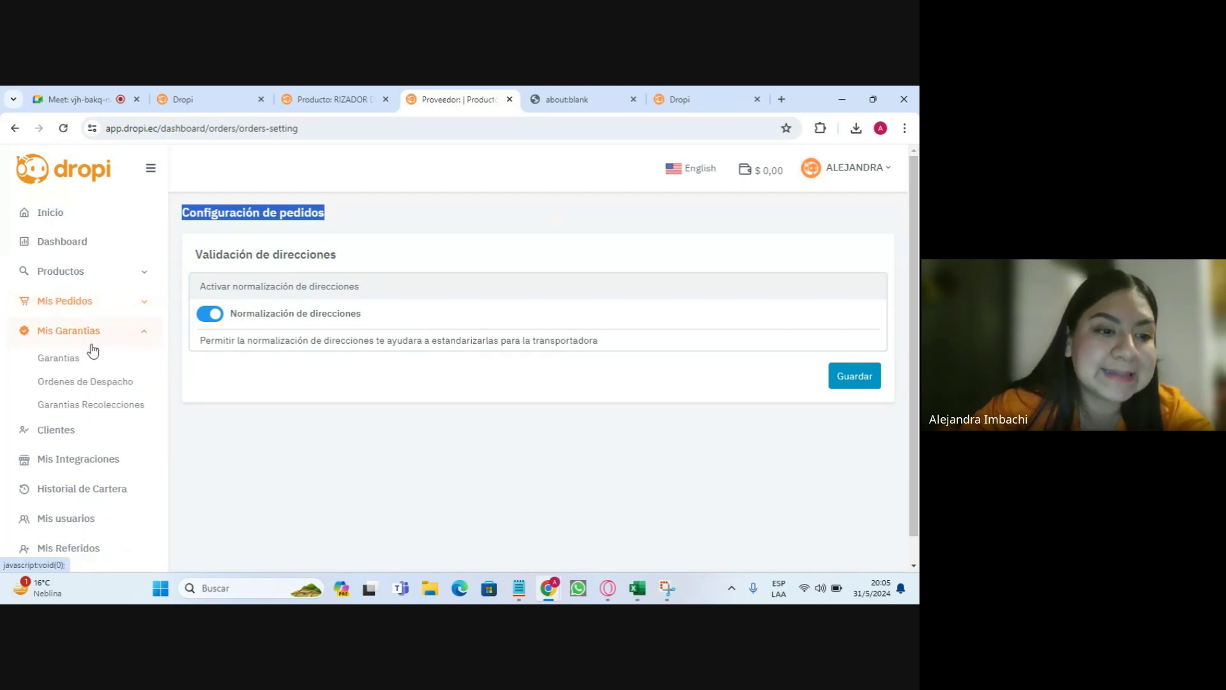
{"action": "left_click", "coordinate": [77, 365]}
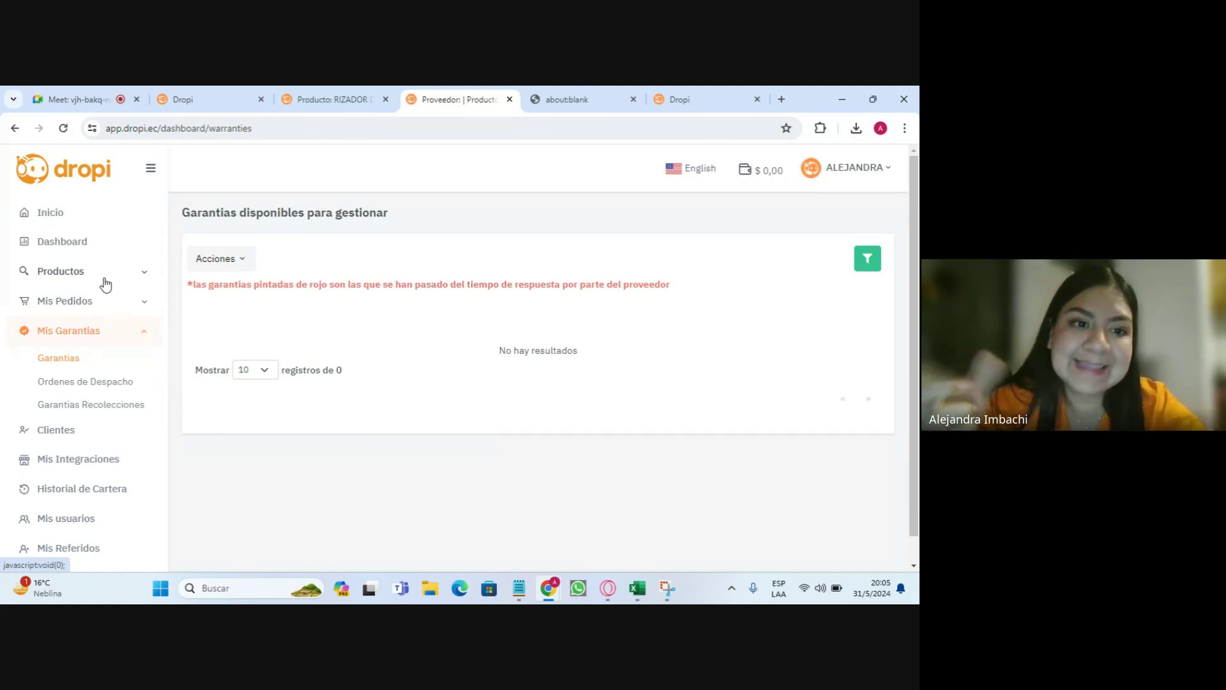
{"action": "left_click_drag", "start_coordinate": [190, 213], "coordinate": [345, 214]}
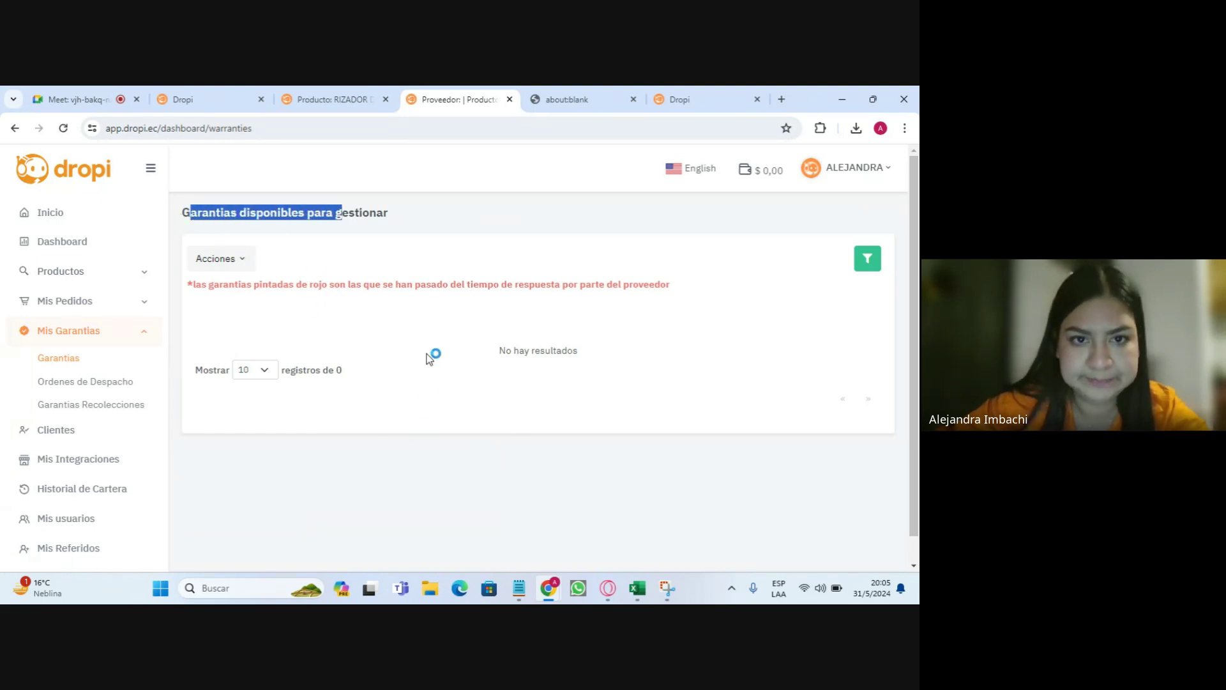
{"action": "left_click", "coordinate": [114, 383]}
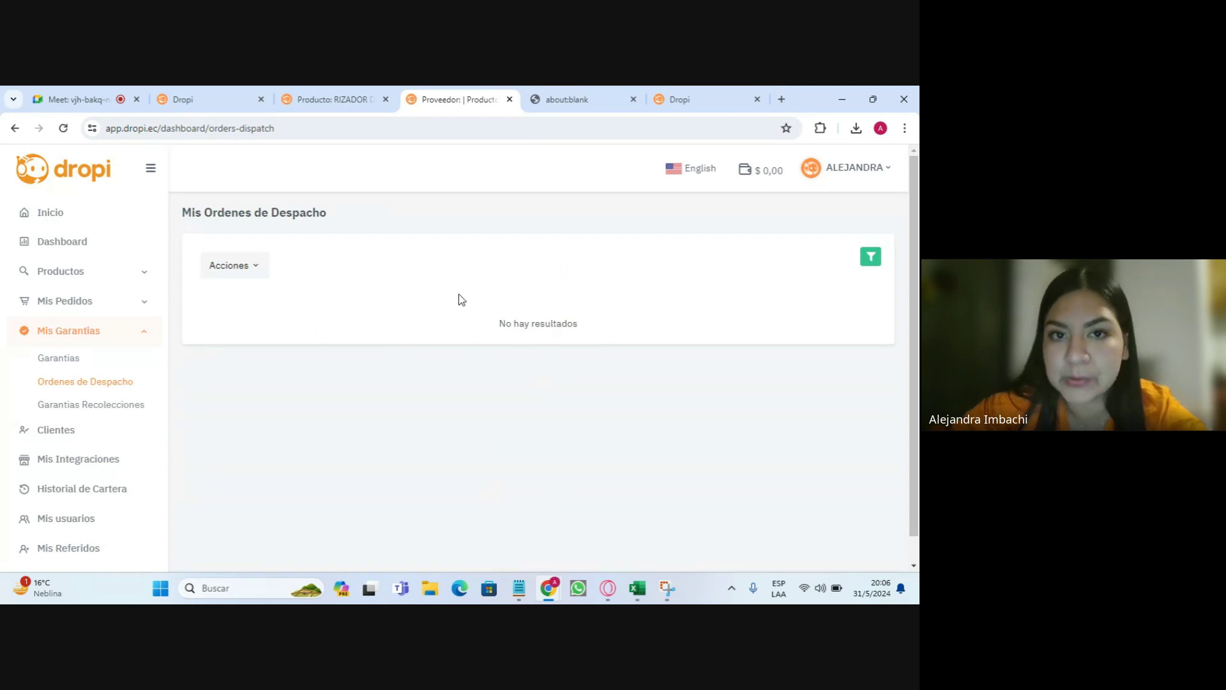
{"action": "left_click", "coordinate": [113, 414]}
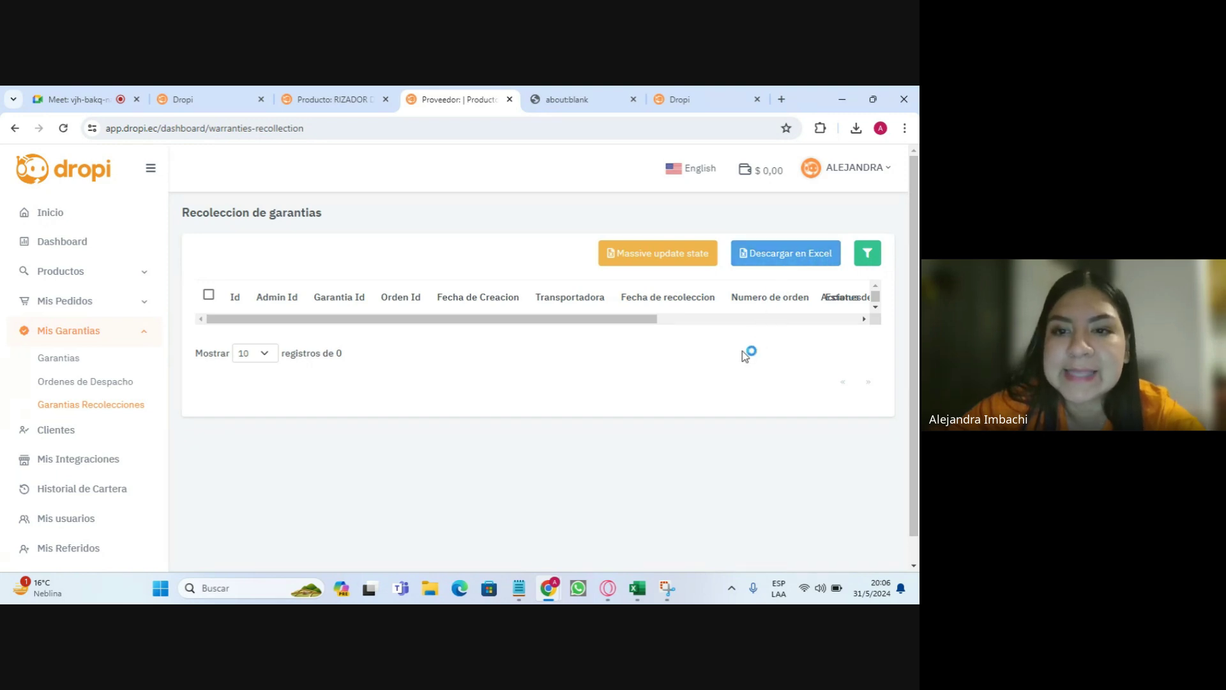
{"action": "scroll", "coordinate": [86, 370], "scroll_direction": "down", "scroll_amount": 1}
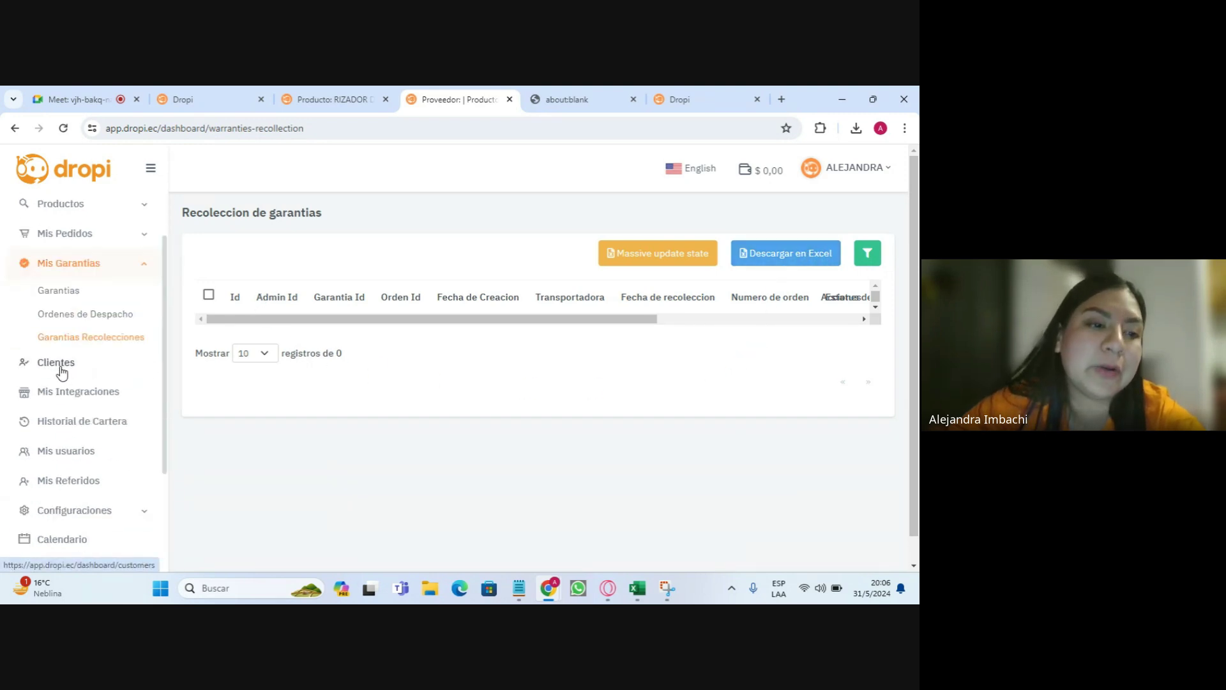
- Open Clientes and review its empty table's ID, name, phone, email, marketing and tag columns
{"action": "left_click", "coordinate": [60, 371]}
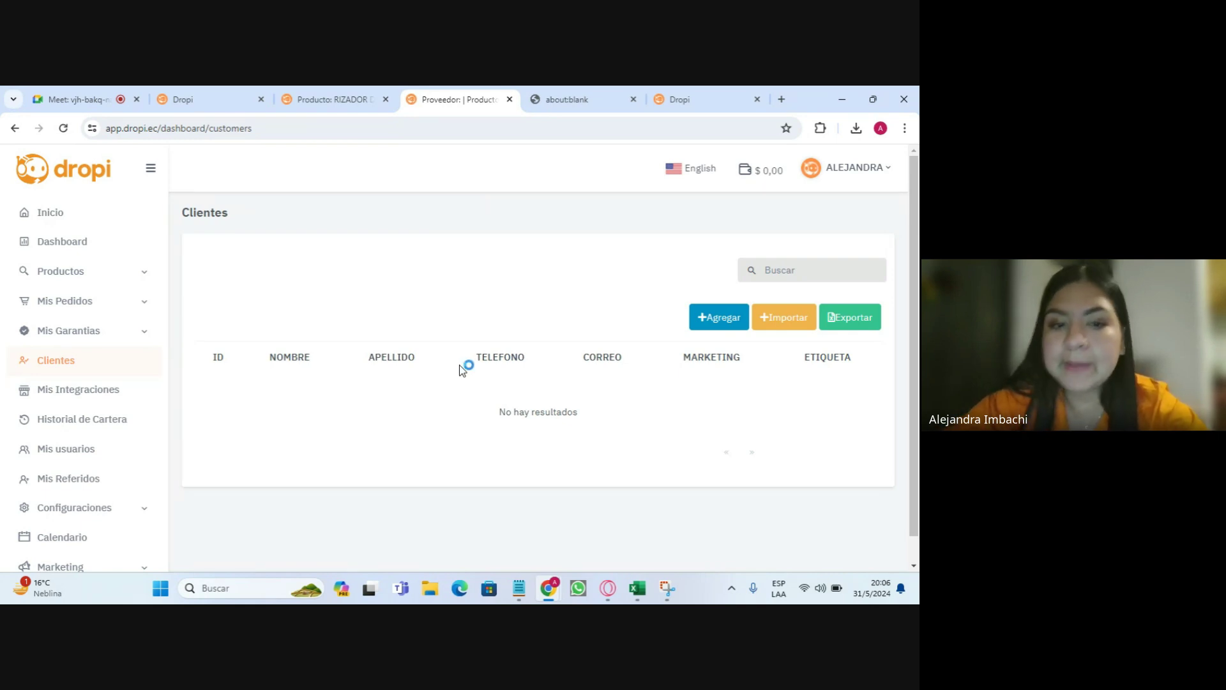
{"action": "left_click_drag", "start_coordinate": [210, 358], "coordinate": [840, 383]}
{"action": "scroll", "coordinate": [855, 370], "scroll_direction": "down", "scroll_amount": 1}
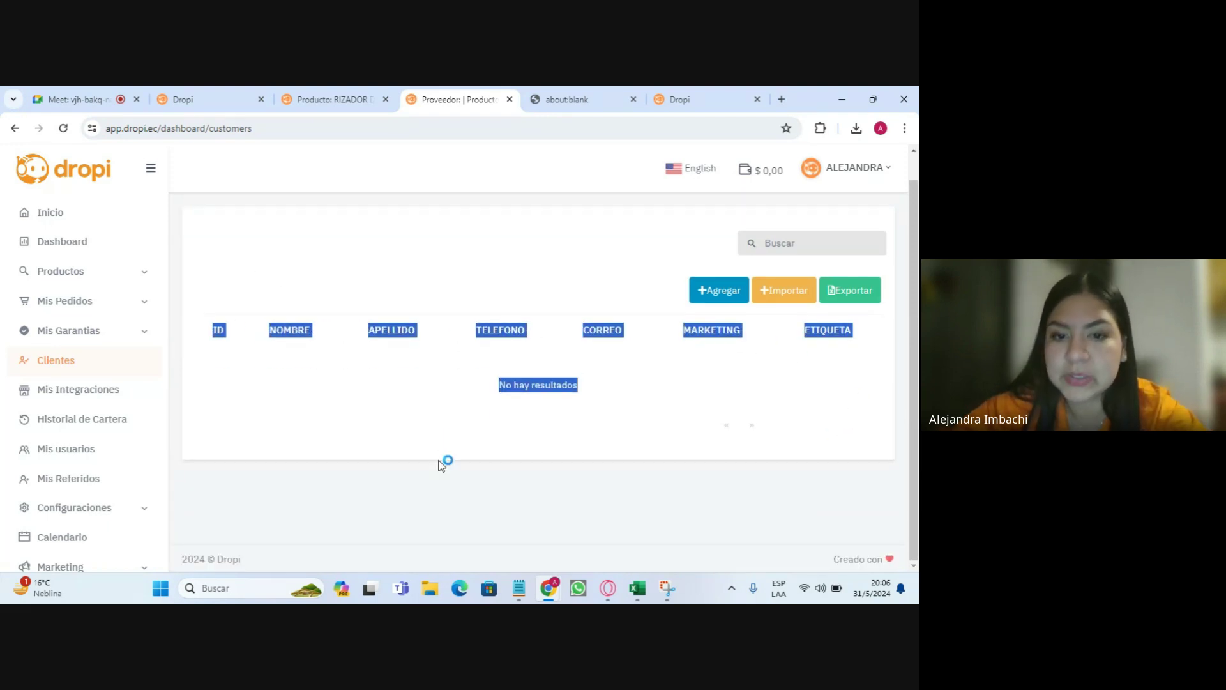
{"action": "left_click", "coordinate": [382, 339]}
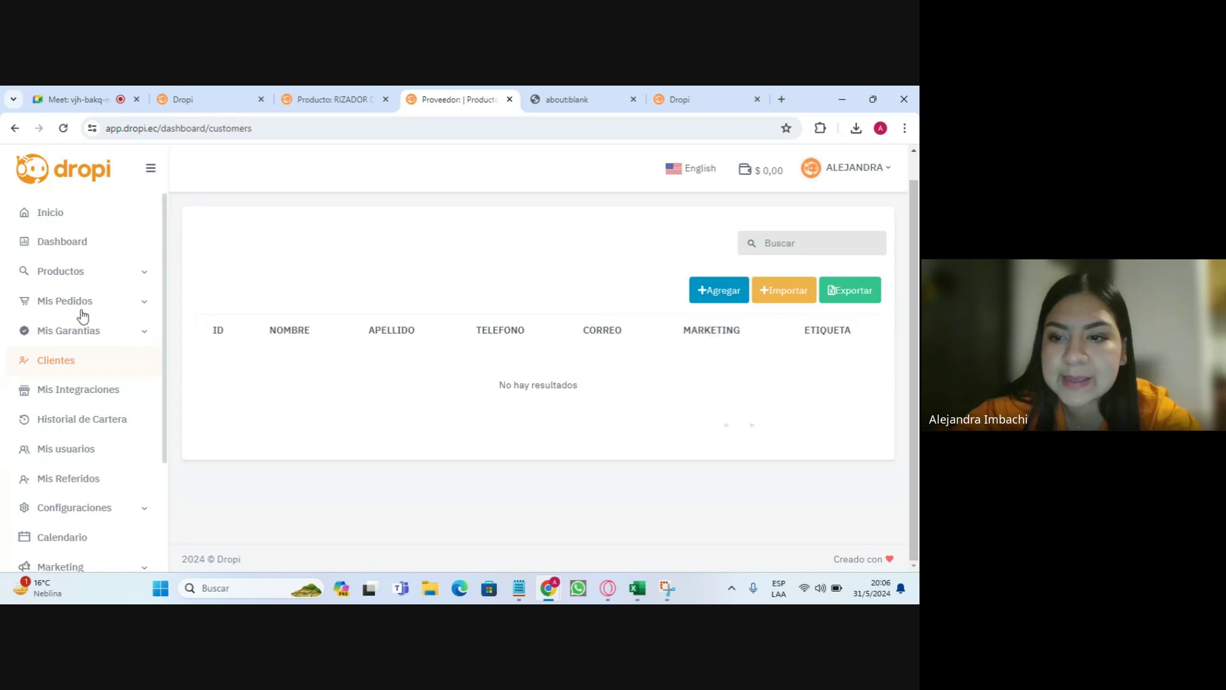
{"action": "scroll", "coordinate": [107, 323], "scroll_direction": "down", "scroll_amount": 3}
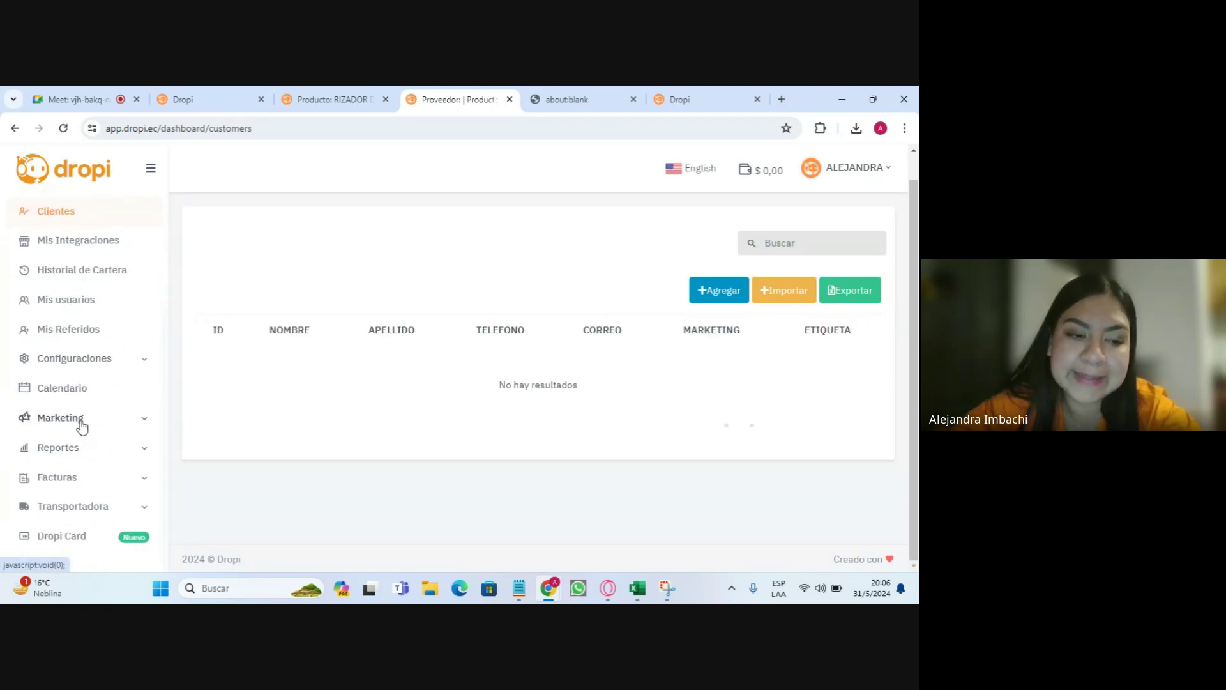
- Open Marketing > Campañas and show the Nuevo button's channel list
{"action": "left_click", "coordinate": [80, 419]}
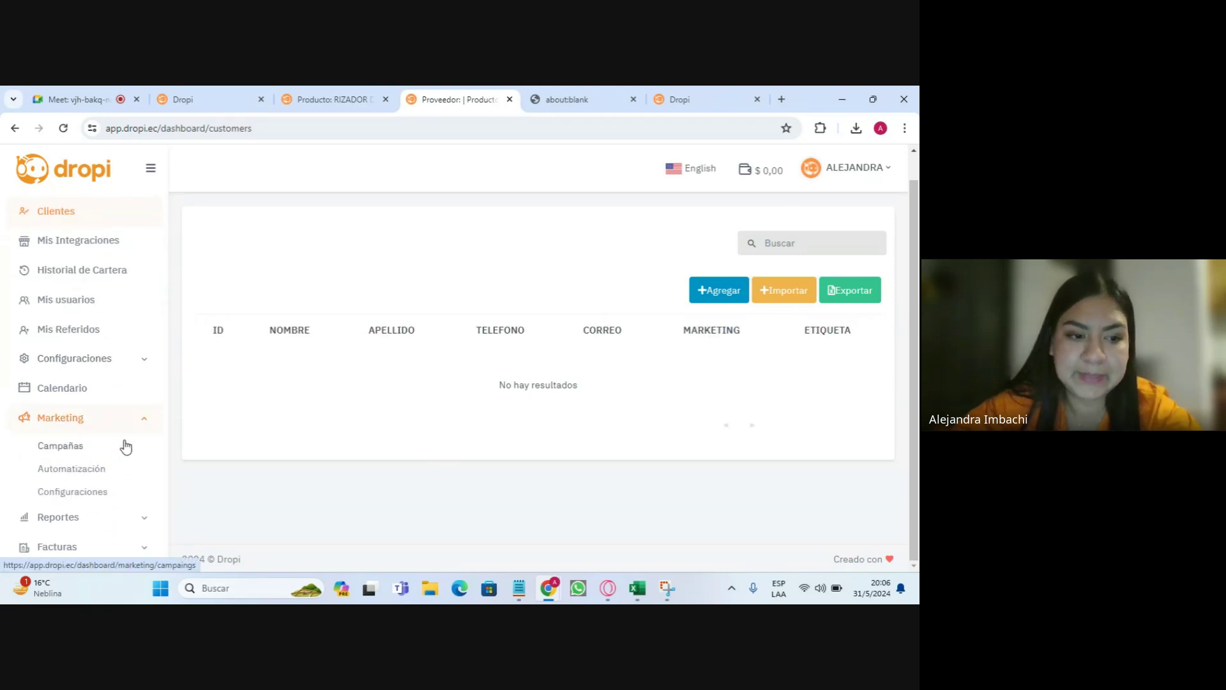
{"action": "left_click", "coordinate": [81, 451]}
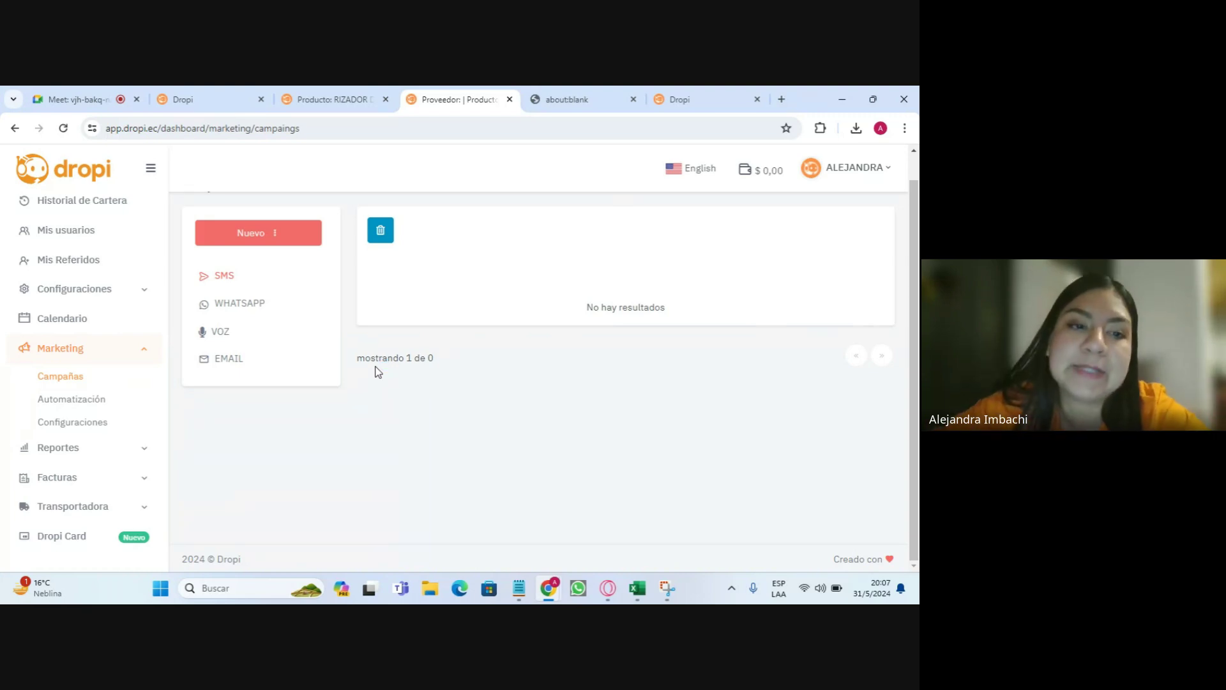
{"action": "scroll", "coordinate": [313, 358], "scroll_direction": "up", "scroll_amount": 1}
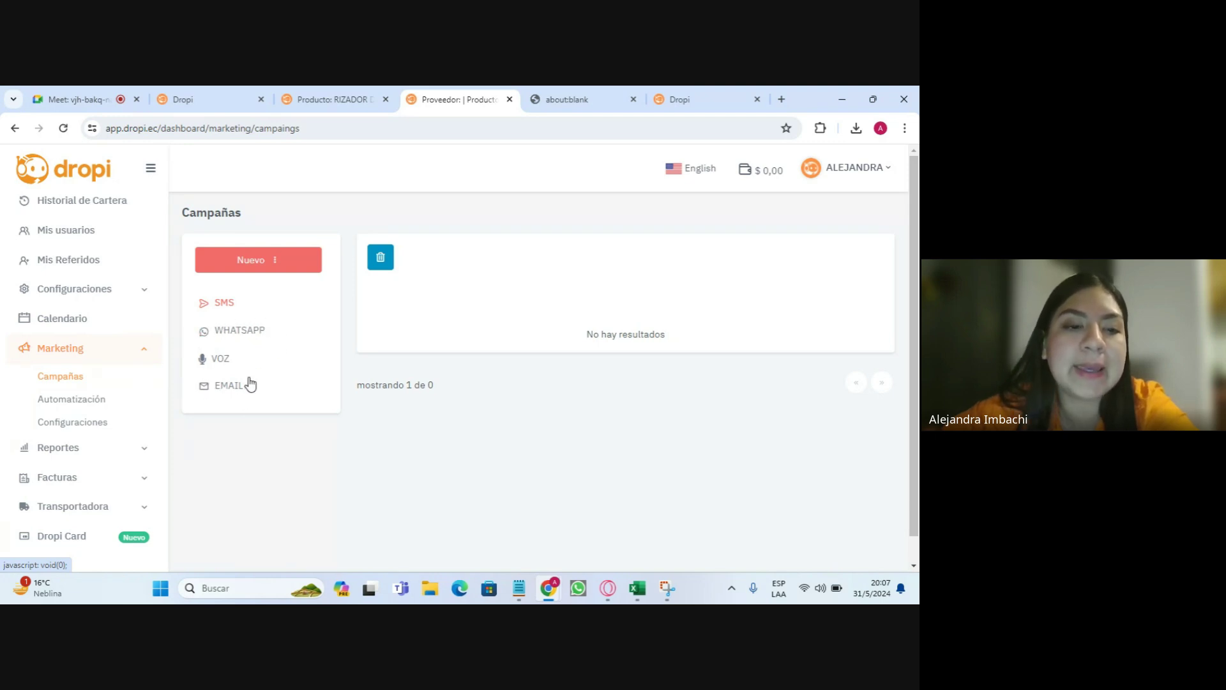
{"action": "left_click", "coordinate": [239, 264]}
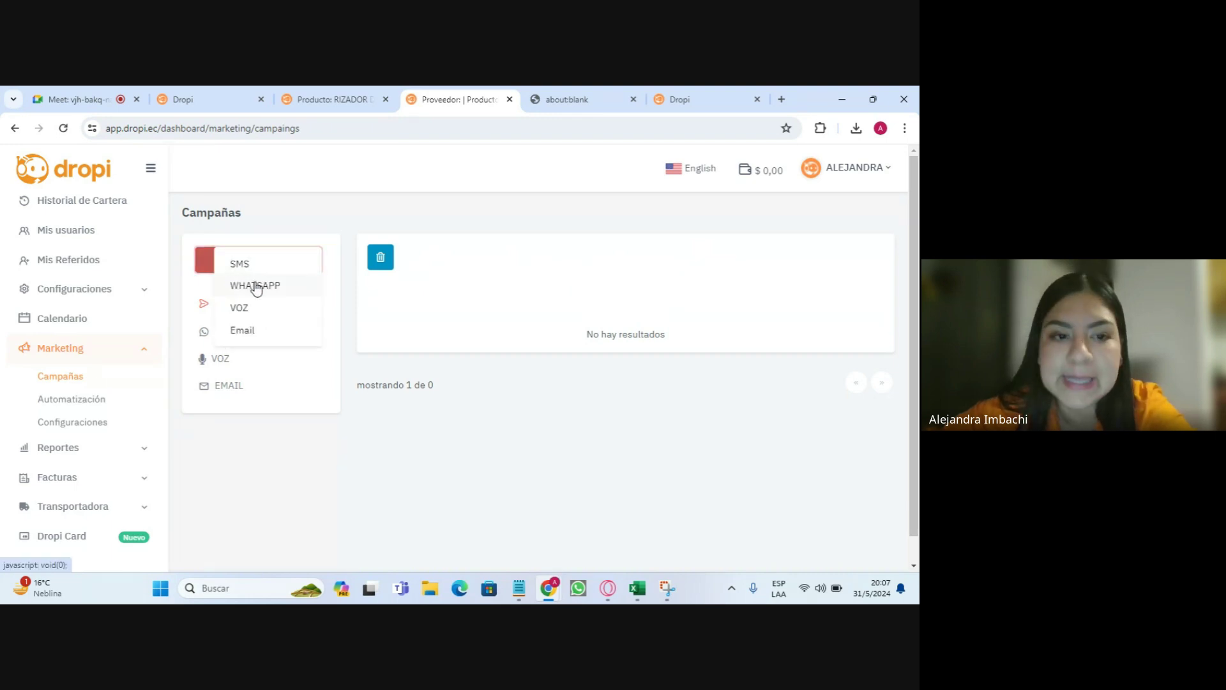
- Start a WhatsApp campaign named 'día del padre' sent to all clients
{"action": "left_click", "coordinate": [254, 283]}
{"action": "left_click", "coordinate": [317, 252]}
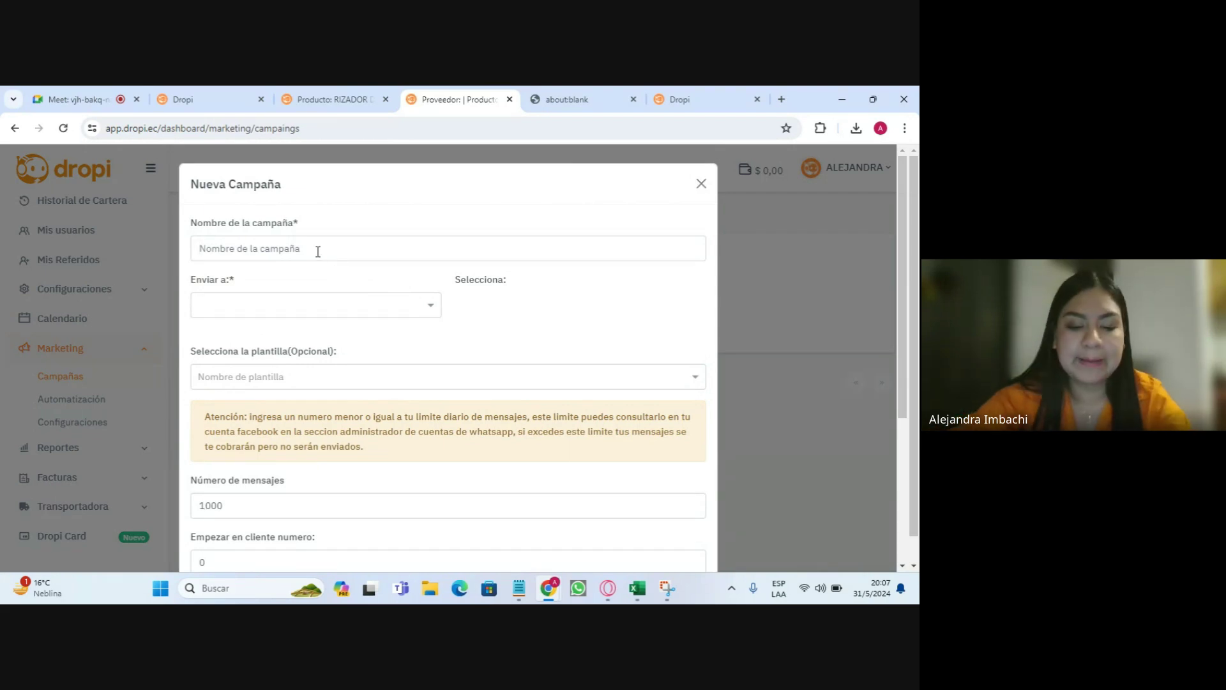
{"action": "type", "text": "día del padre"}
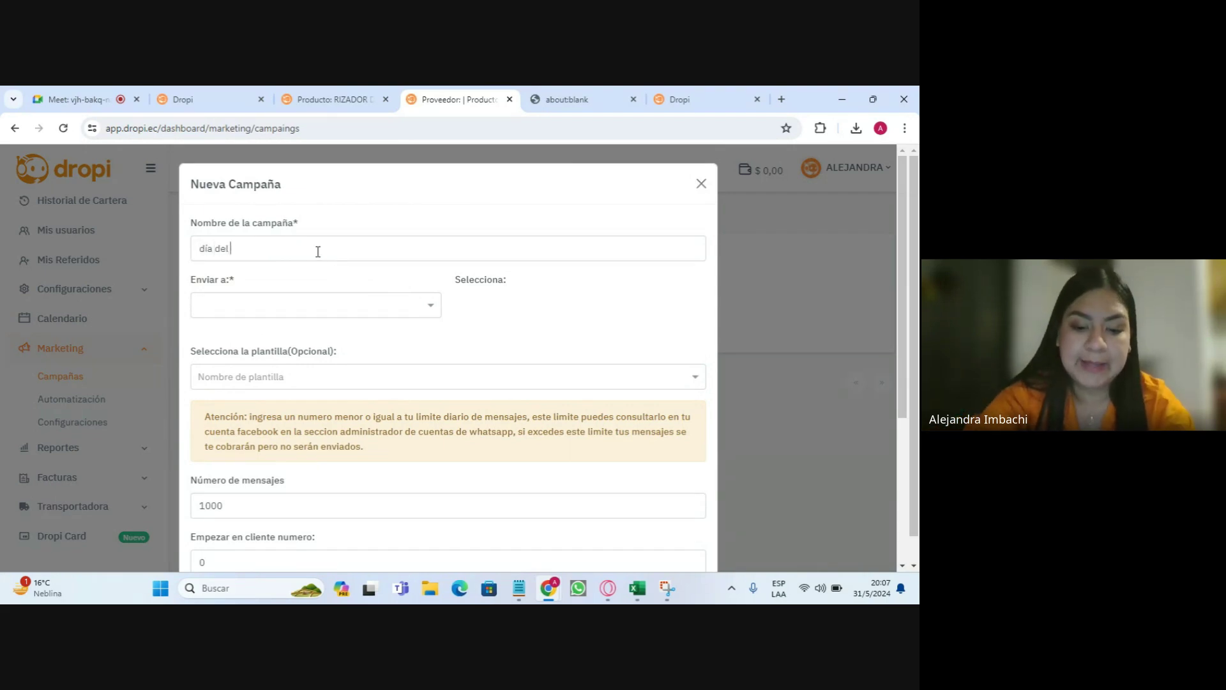
{"action": "left_click", "coordinate": [255, 305]}
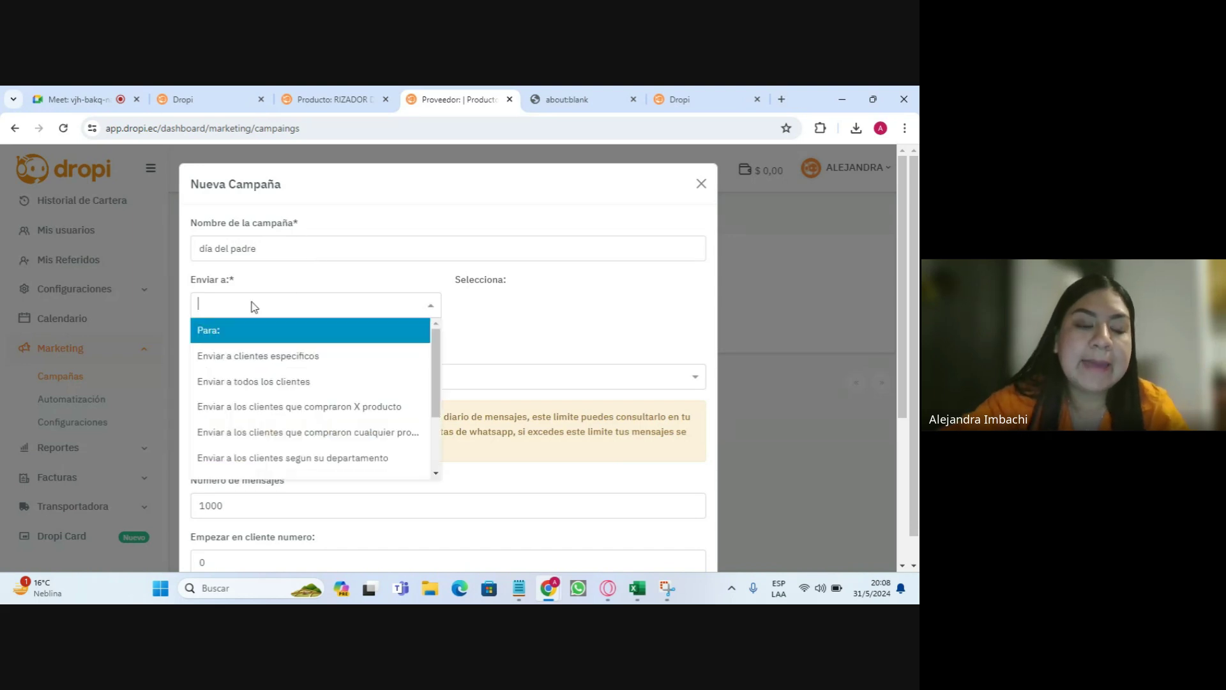
{"action": "left_click", "coordinate": [271, 353]}
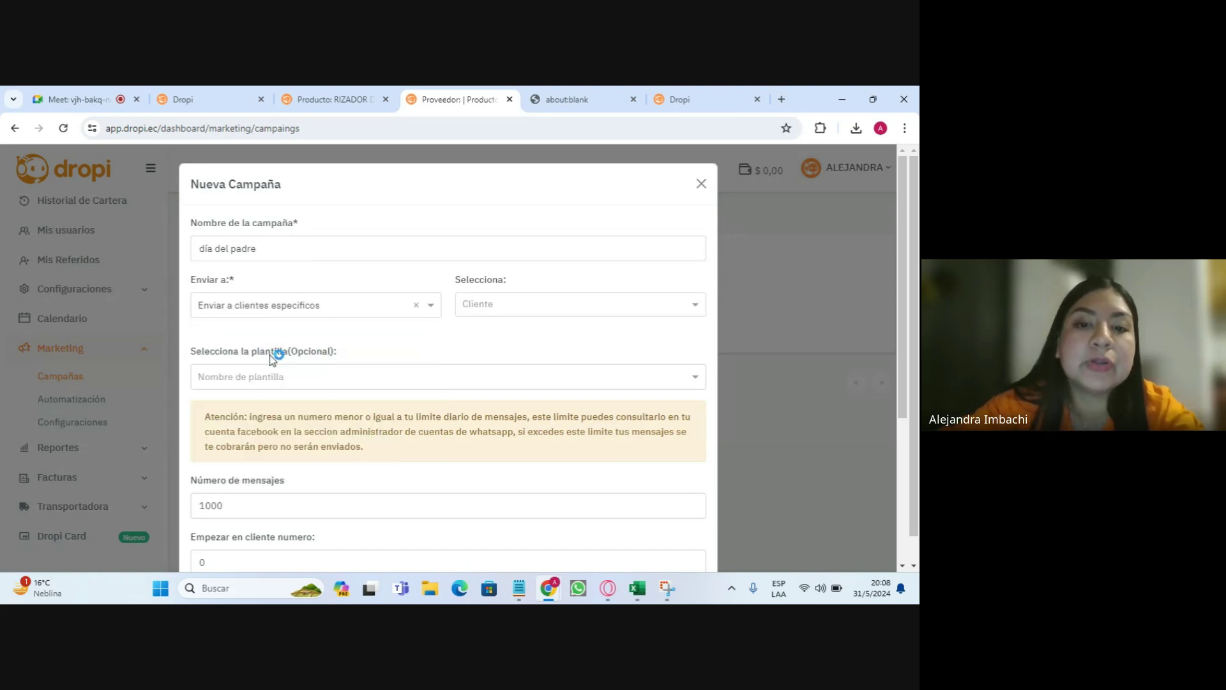
{"action": "left_click", "coordinate": [359, 307]}
{"action": "left_click", "coordinate": [318, 383]}
{"action": "scroll", "coordinate": [489, 326], "scroll_direction": "down", "scroll_amount": 3}
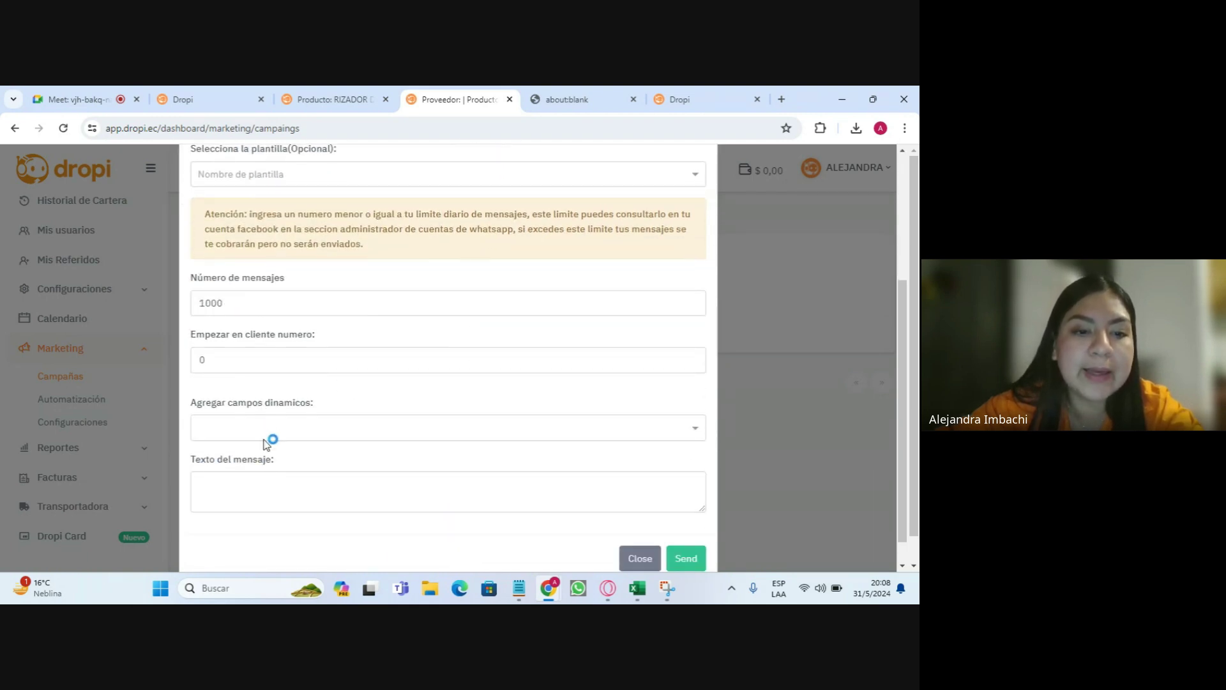
- Write the message: customer name field, then 'por el día del padre, disfruta de fletes gratis en la tienda'
{"action": "left_click", "coordinate": [268, 429]}
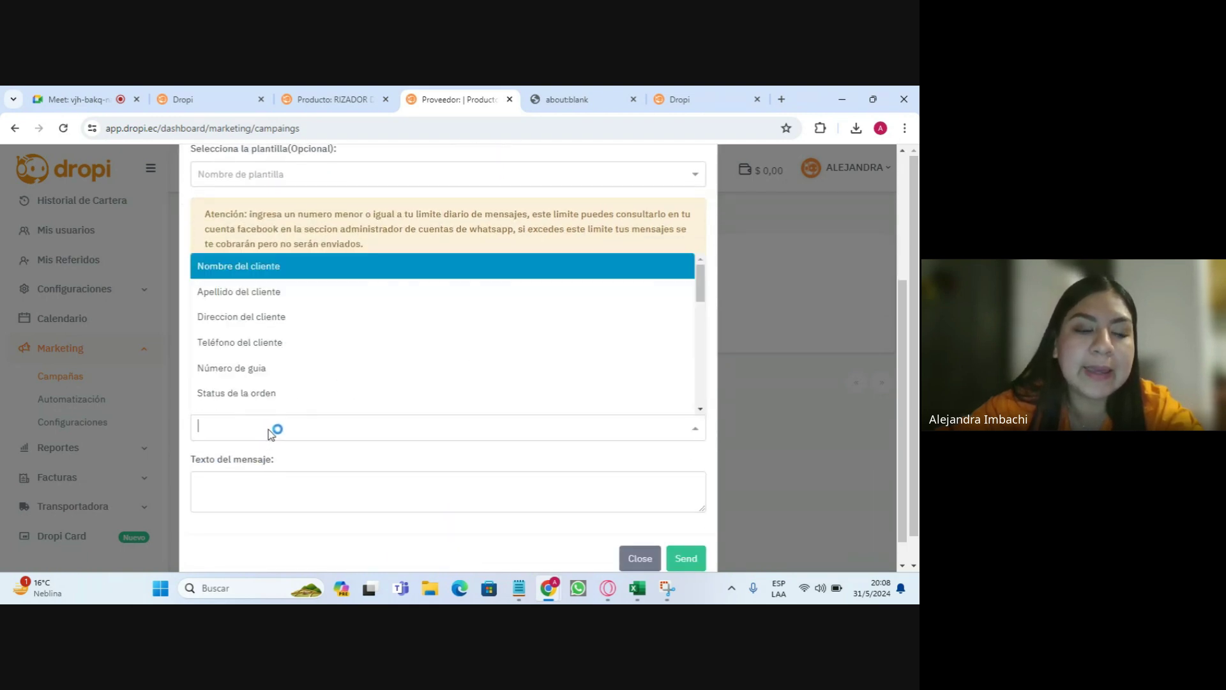
{"action": "left_click", "coordinate": [251, 276]}
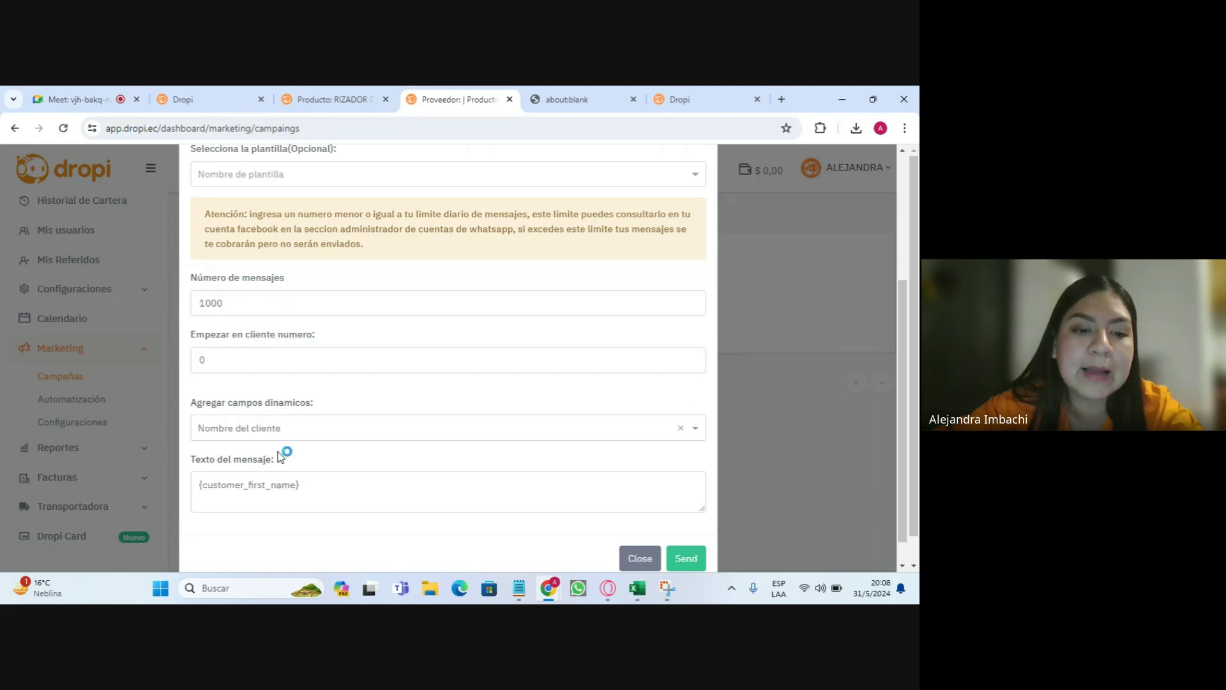
{"action": "left_click", "coordinate": [324, 490]}
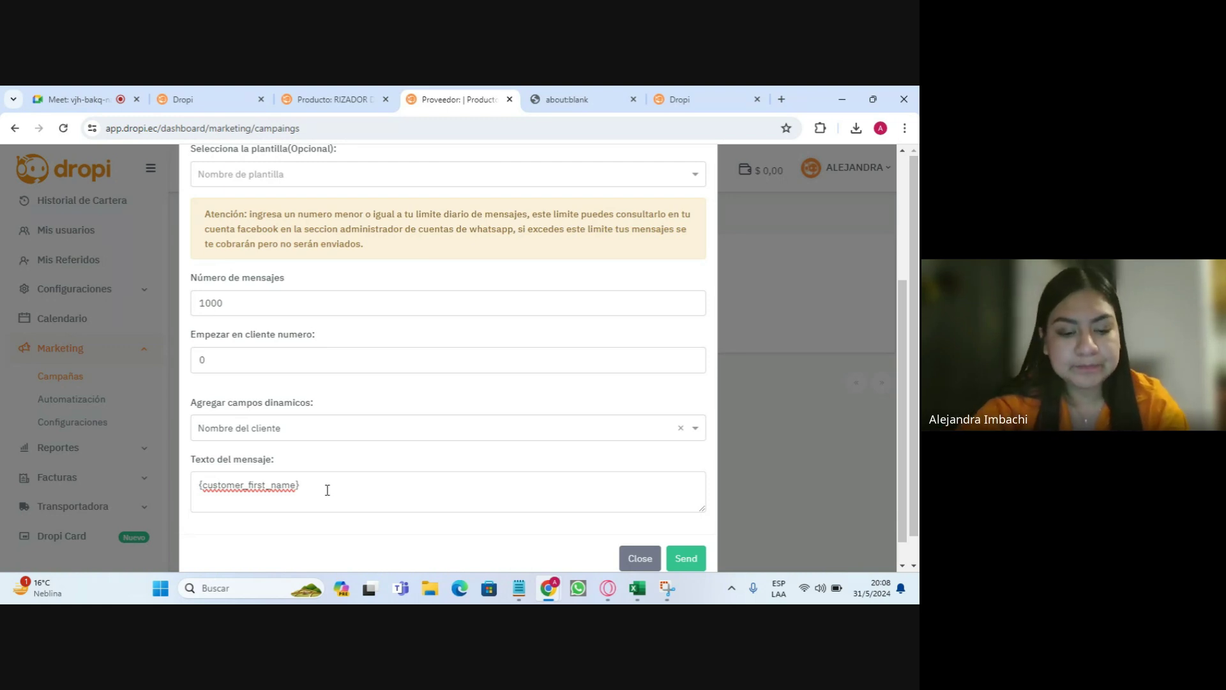
{"action": "type", "text": "para el día"}
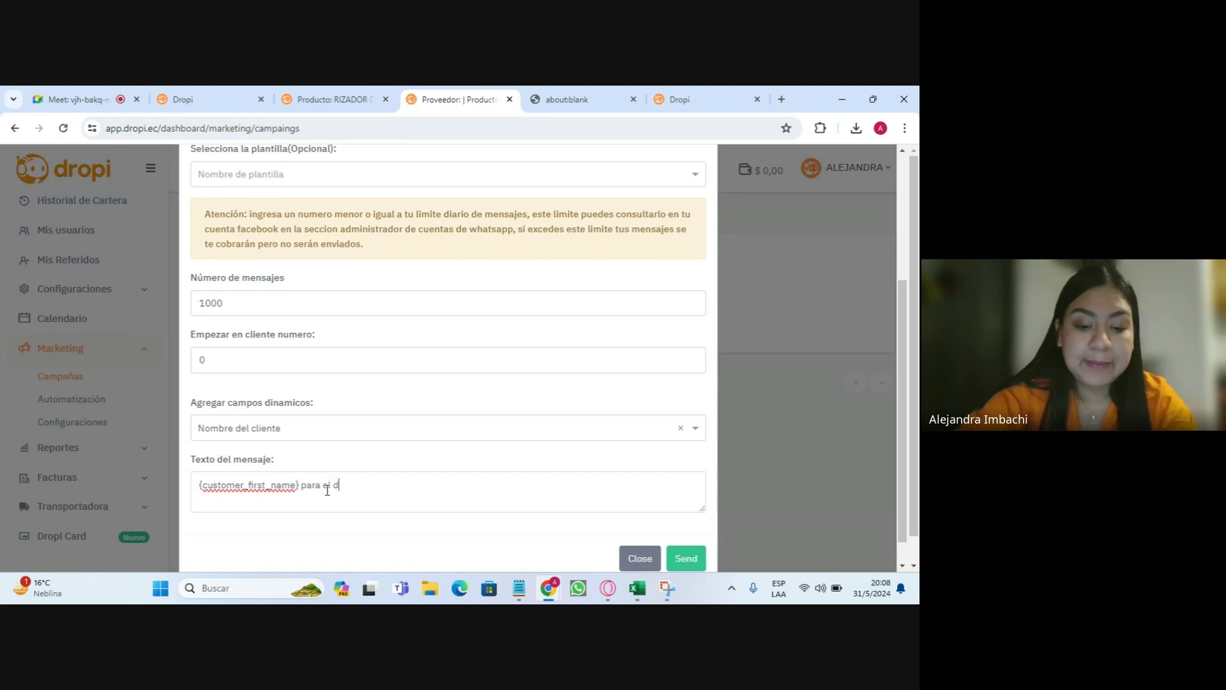
{"action": "key", "text": "BackSpace"}
{"action": "key", "text": "BackSpace"}
{"action": "key", "text": "BackSpace"}
{"action": "key", "text": "BackSpace"}
{"action": "key", "text": "BackSpace"}
{"action": "key", "text": "BackSpace"}
{"action": "key", "text": "BackSpace"}
{"action": "key", "text": "BackSpace"}
{"action": "key", "text": "BackSpace"}
{"action": "key", "text": "BackSpace"}
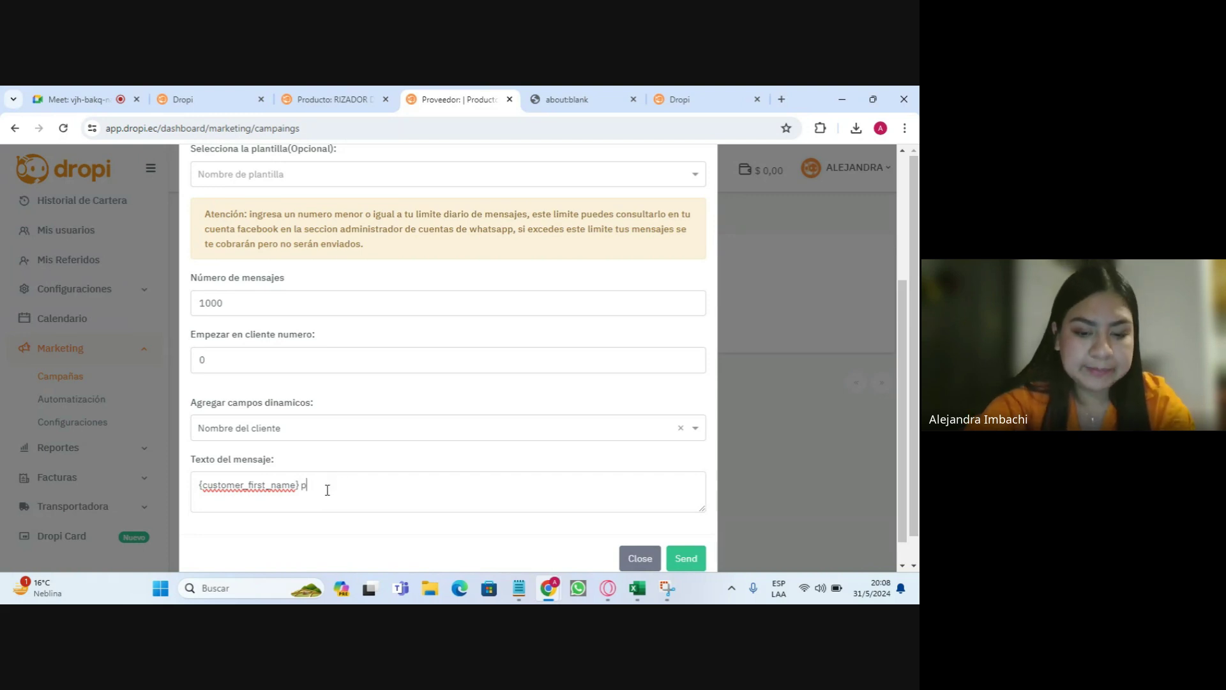
{"action": "type", "text": "por el día"}
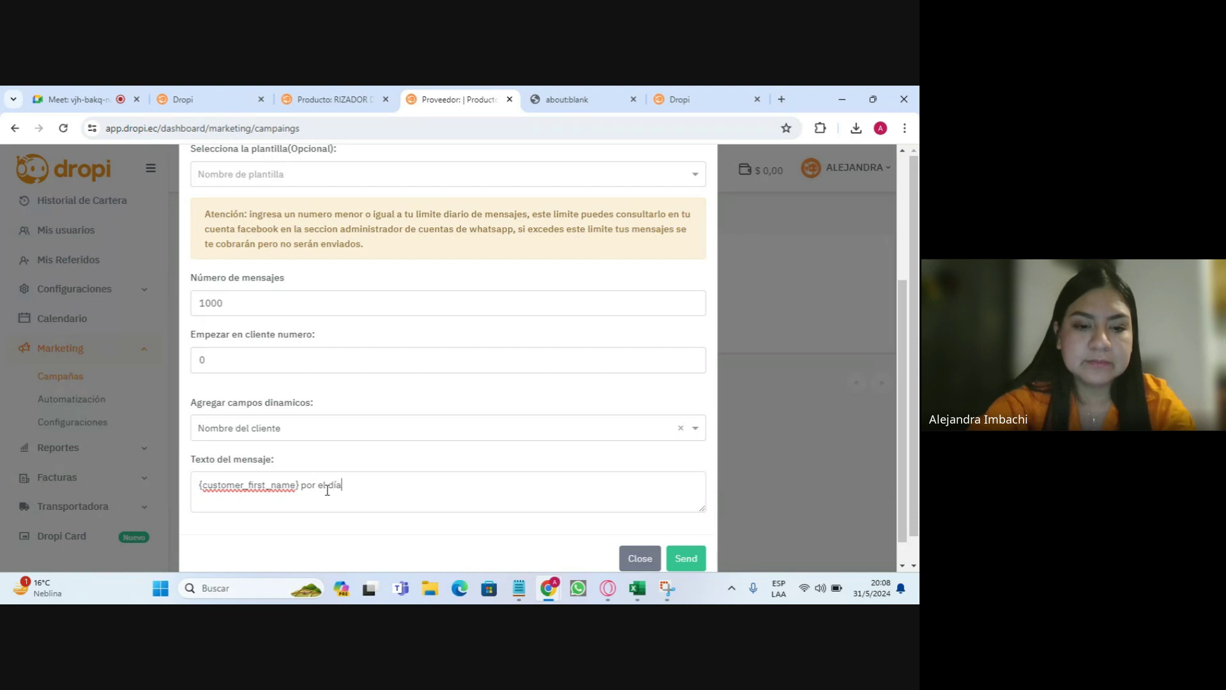
{"action": "type", "text": " del padre,"}
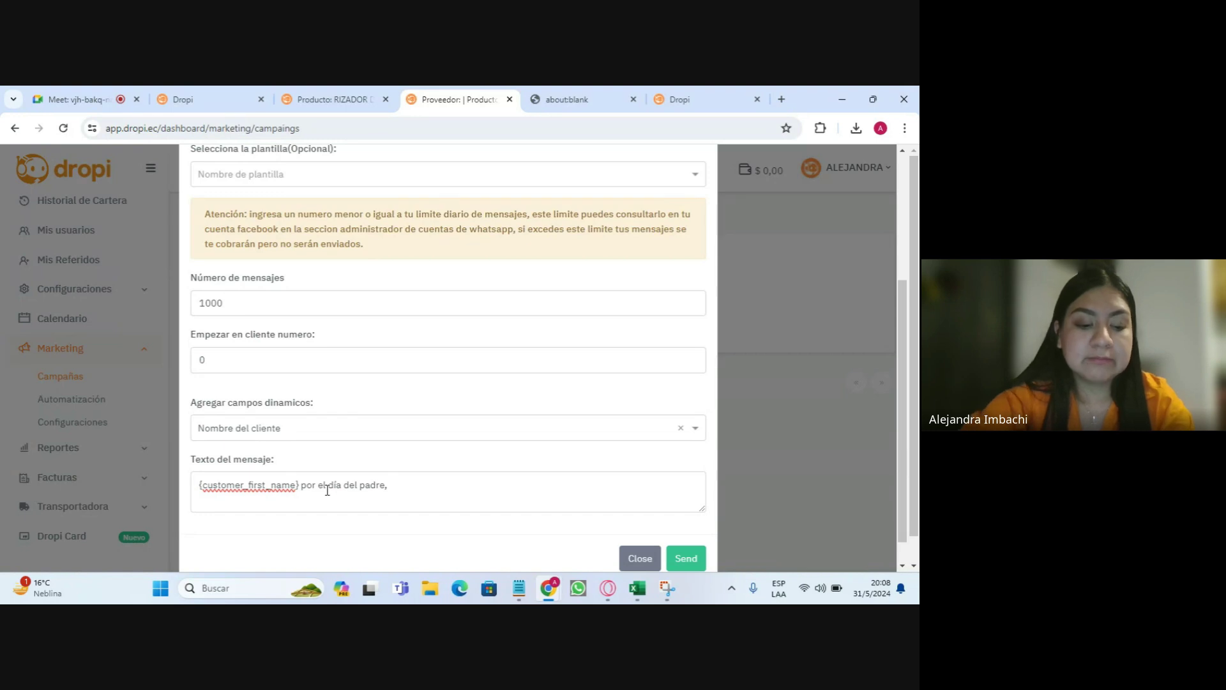
{"action": "type", "text": " disfrut"}
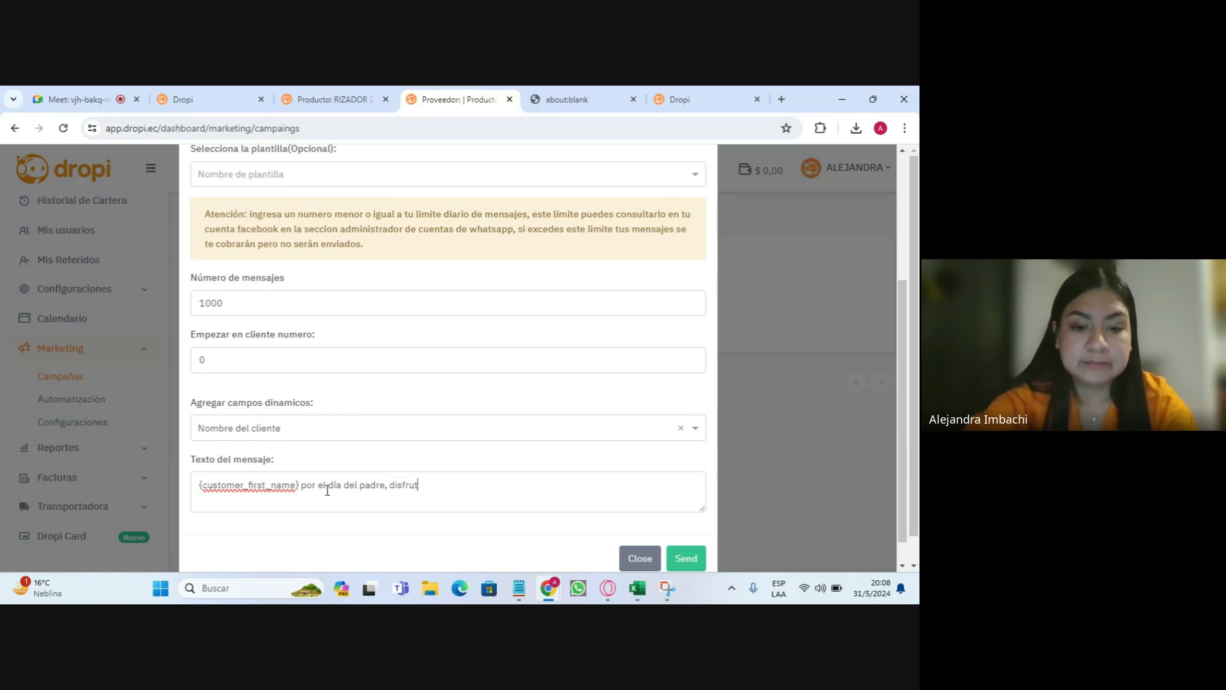
{"action": "type", "text": "a de fl"}
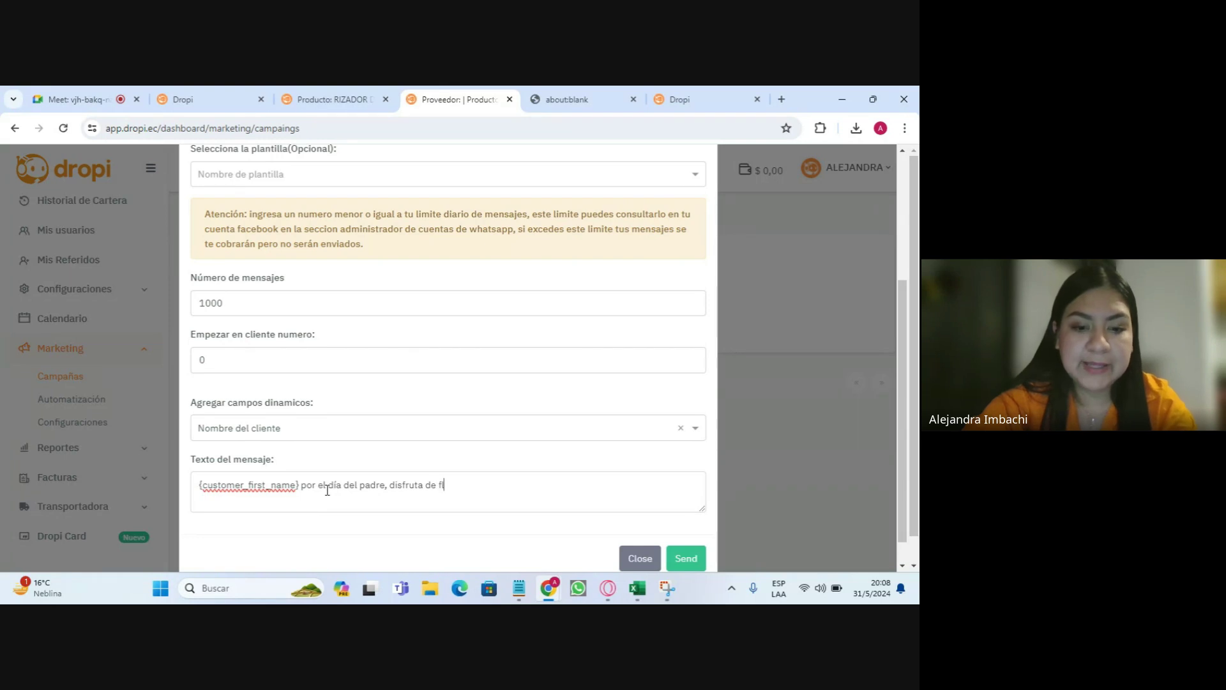
{"action": "type", "text": "etes gra"}
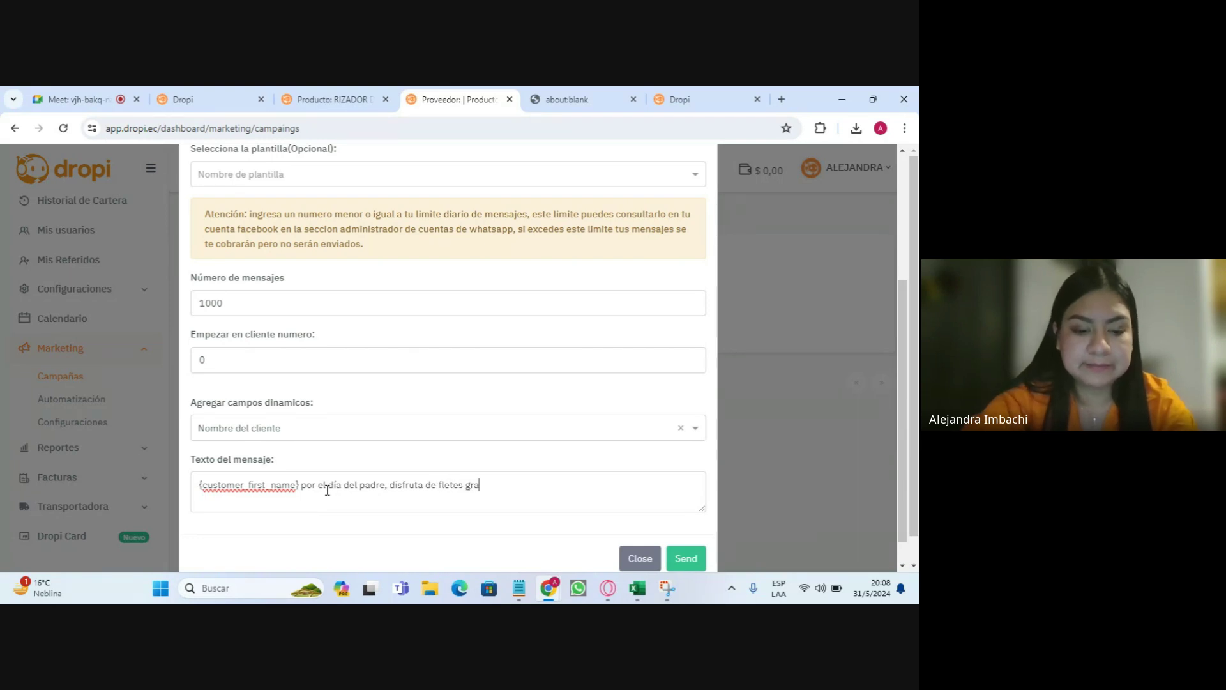
{"action": "type", "text": "tis en la ienda"}
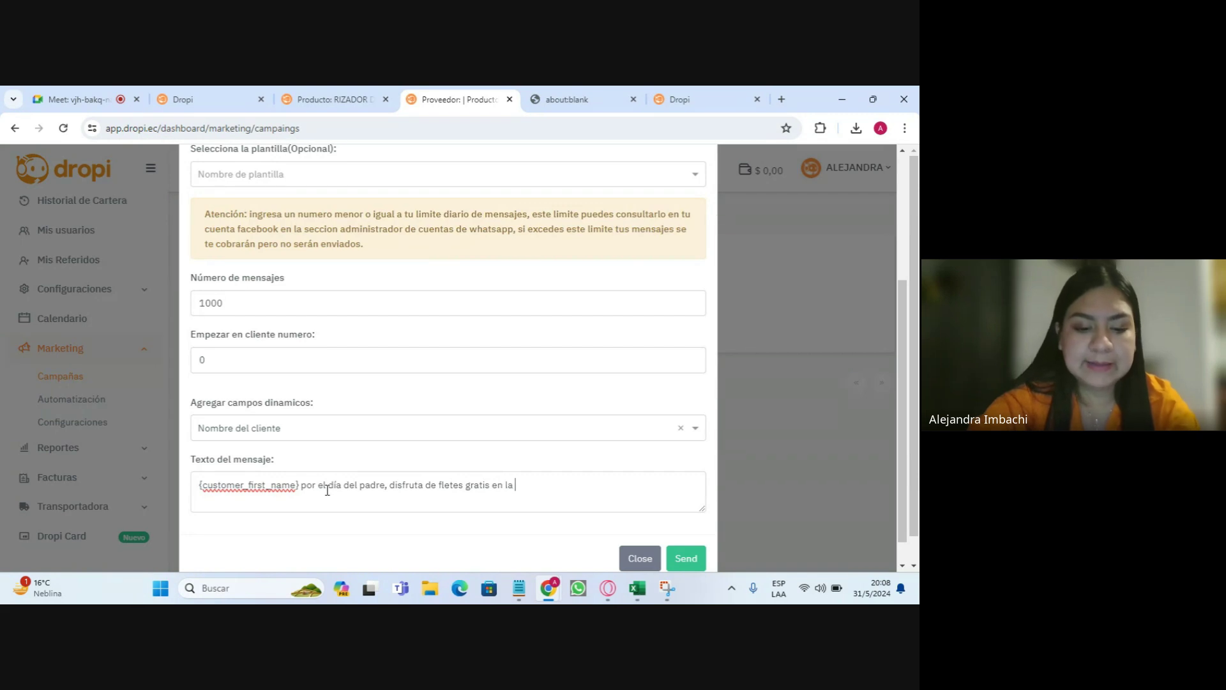
{"action": "key", "text": "BackSpace"}
{"action": "key", "text": "BackSpace"}
{"action": "key", "text": "BackSpace"}
{"action": "key", "text": "BackSpace"}
{"action": "key", "text": "BackSpace"}
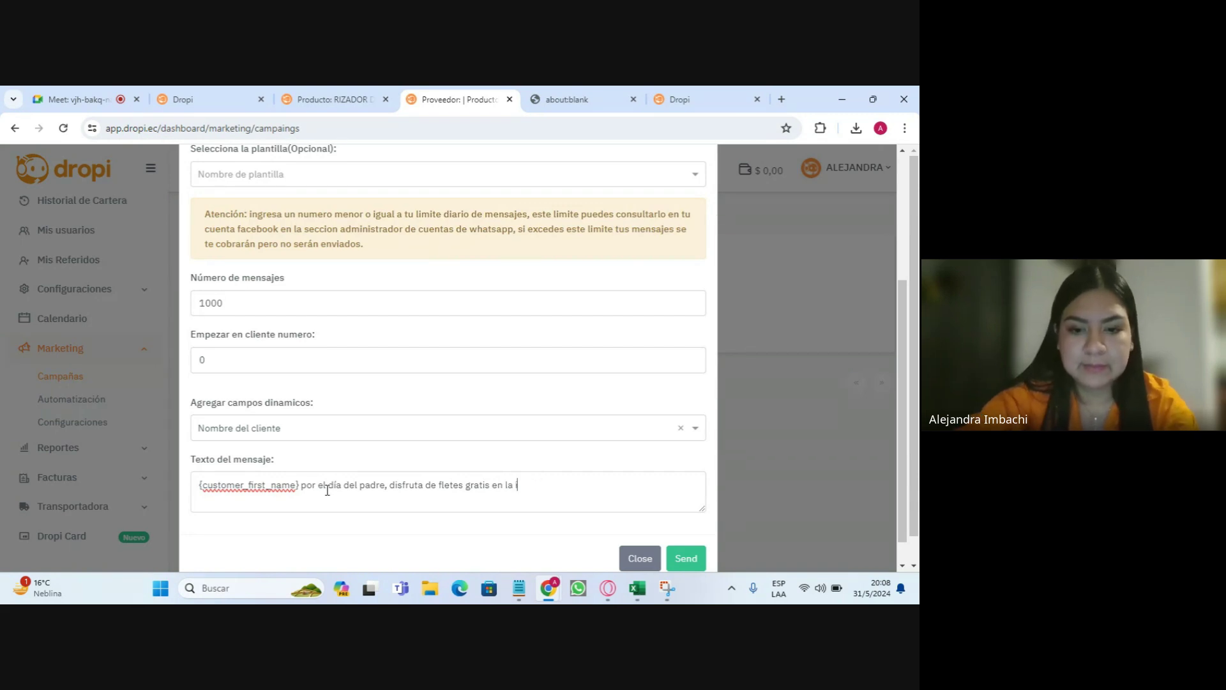
{"action": "type", "text": "tienda"}
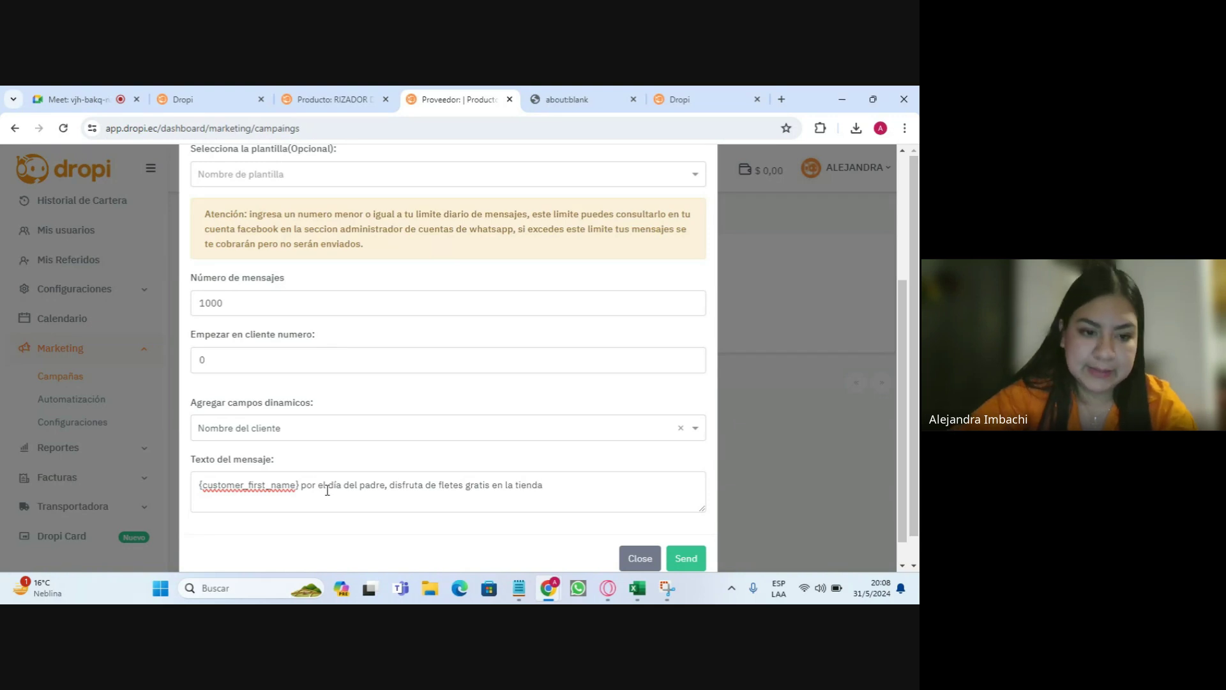
{"action": "left_click", "coordinate": [334, 429]}
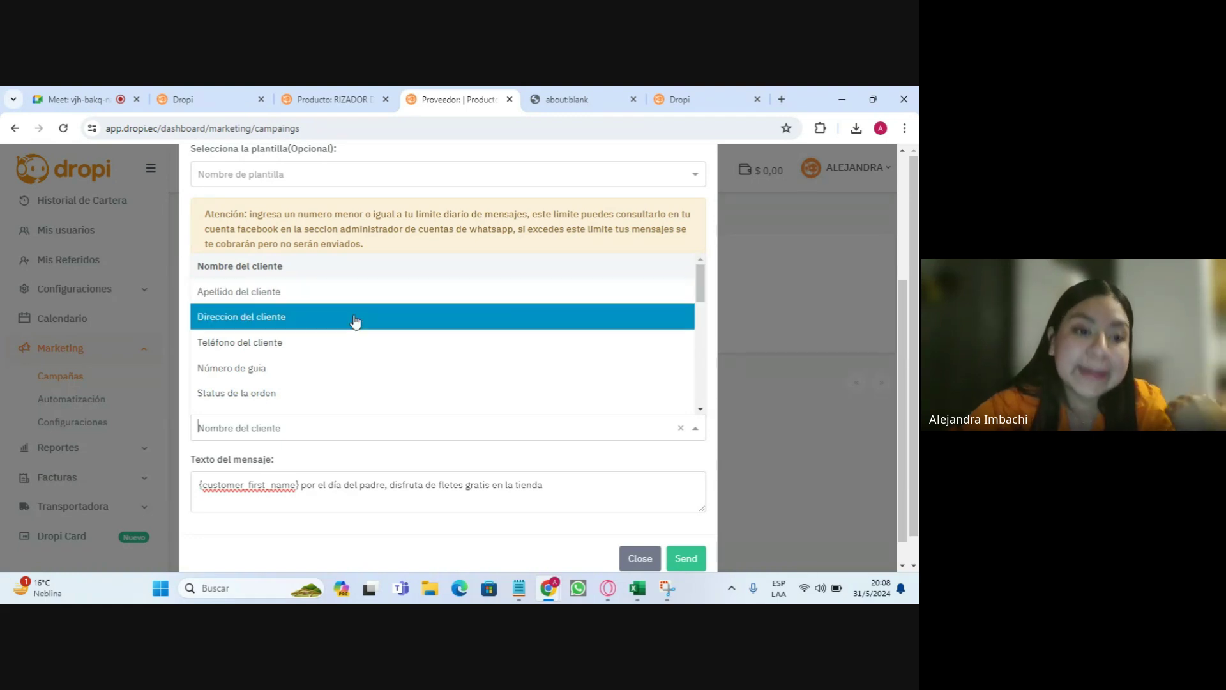
- Append the 'Email de la tienda' field to the message, then close the Nueva Campaña form
{"action": "scroll", "coordinate": [351, 339], "scroll_direction": "down", "scroll_amount": 3}
{"action": "scroll", "coordinate": [355, 342], "scroll_direction": "down", "scroll_amount": 5}
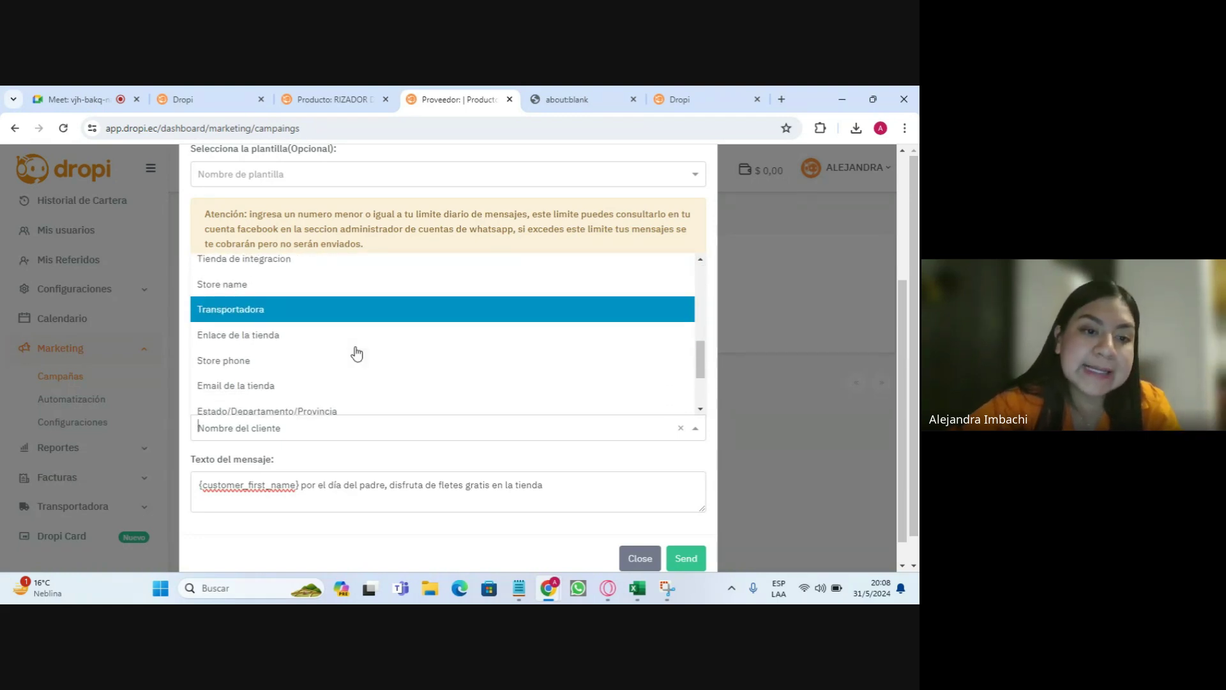
{"action": "scroll", "coordinate": [320, 349], "scroll_direction": "down", "scroll_amount": 1}
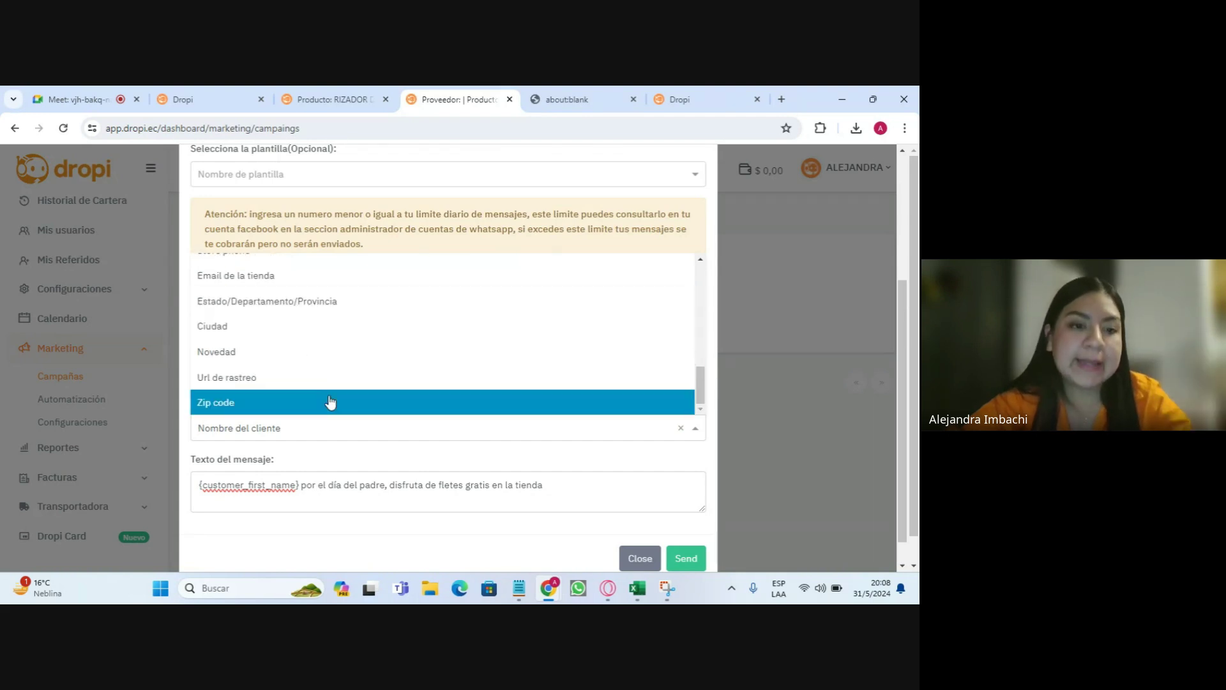
{"action": "left_click", "coordinate": [312, 276]}
{"action": "scroll", "coordinate": [715, 447], "scroll_direction": "up", "scroll_amount": 3}
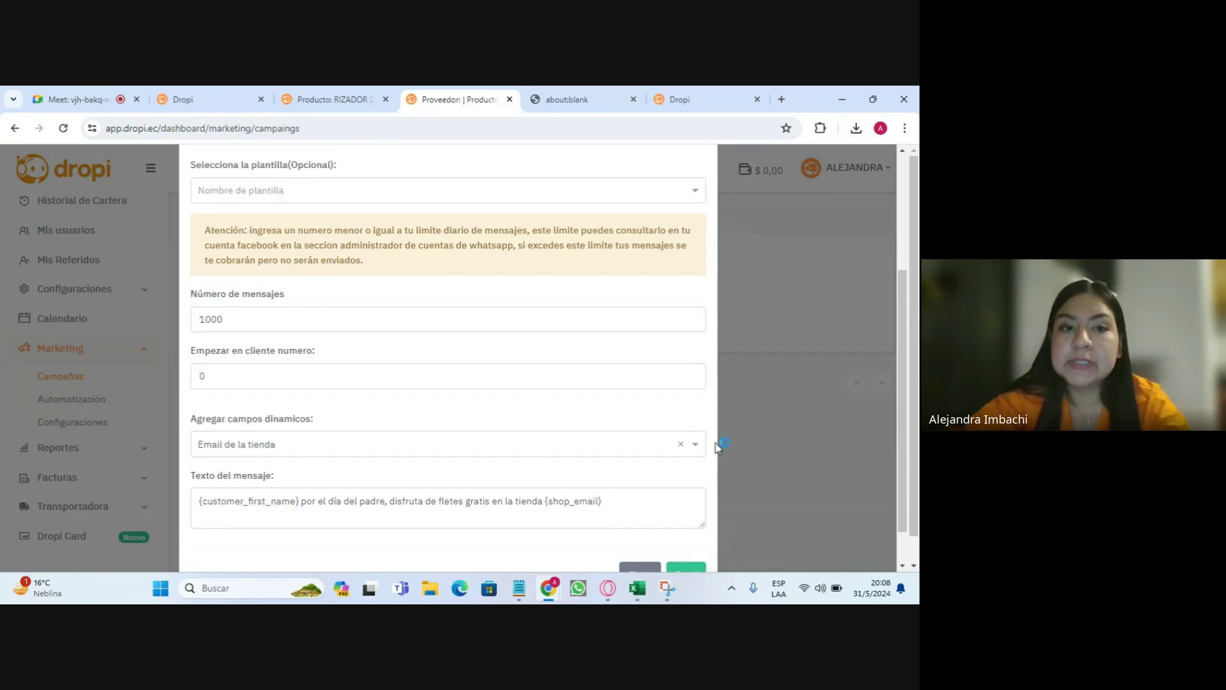
{"action": "left_click", "coordinate": [701, 186]}
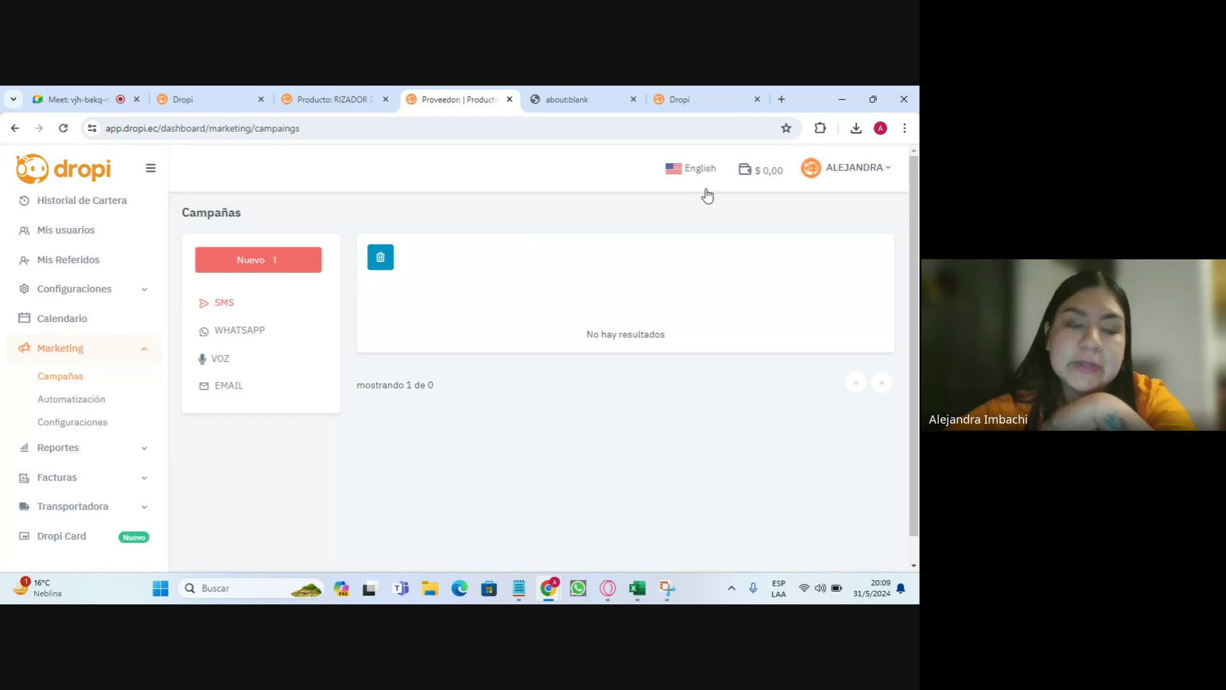
- Build a new automation with a 'Producto comprado' trigger followed by an 'Enviar WHATSAPP' action
{"action": "left_click", "coordinate": [61, 400]}
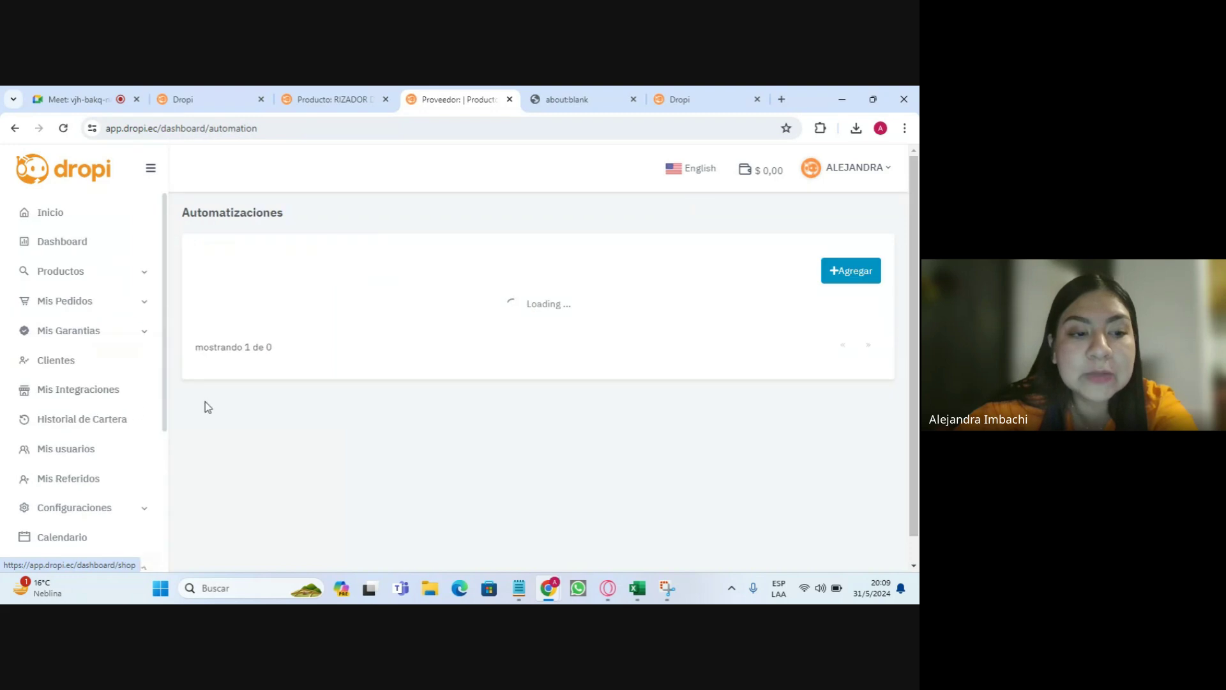
{"action": "left_click", "coordinate": [847, 271]}
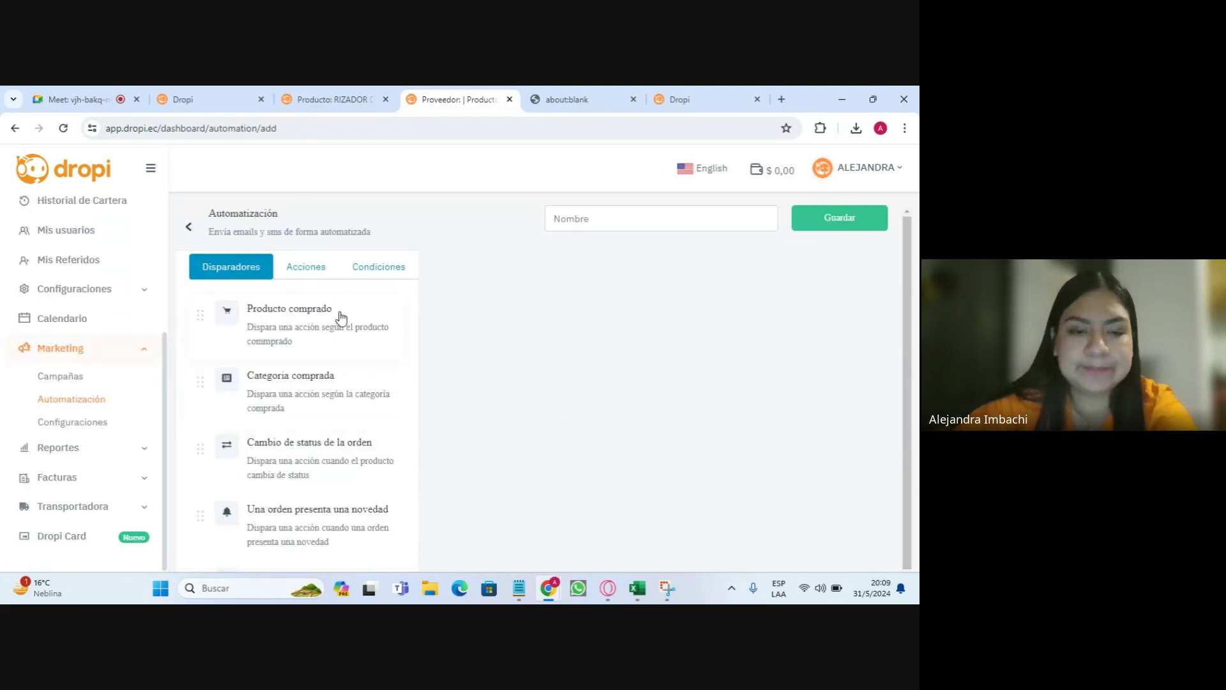
{"action": "left_click_drag", "start_coordinate": [288, 325], "coordinate": [519, 291]}
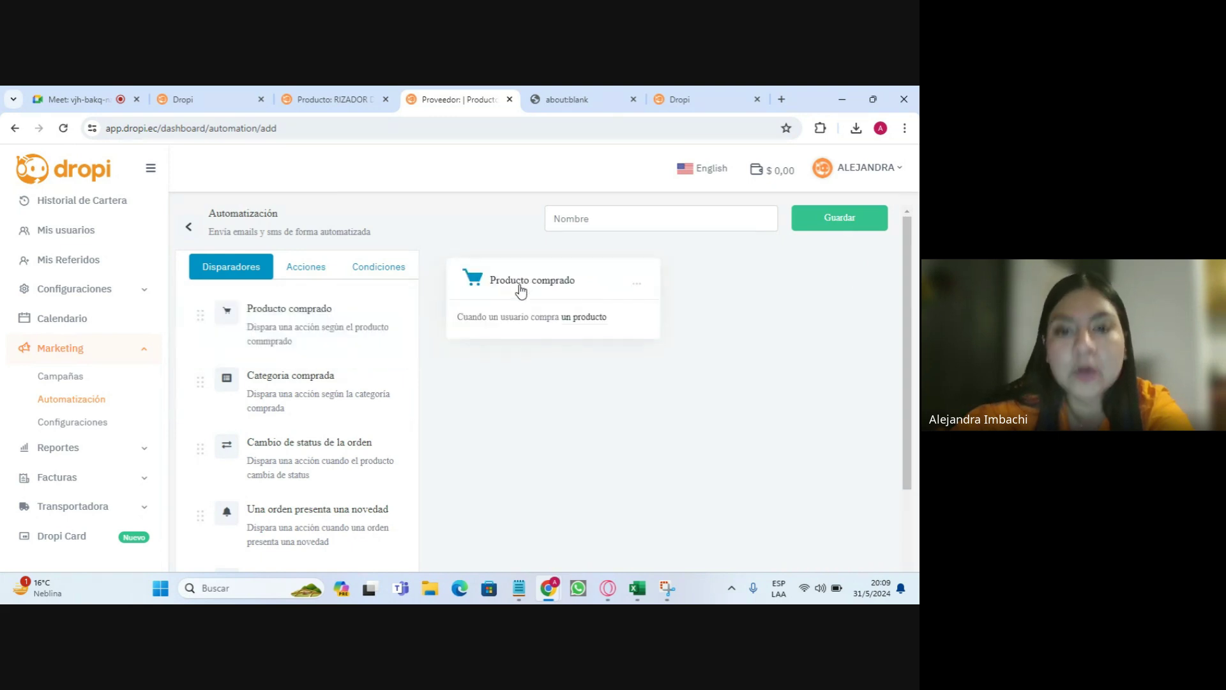
{"action": "left_click", "coordinate": [308, 270]}
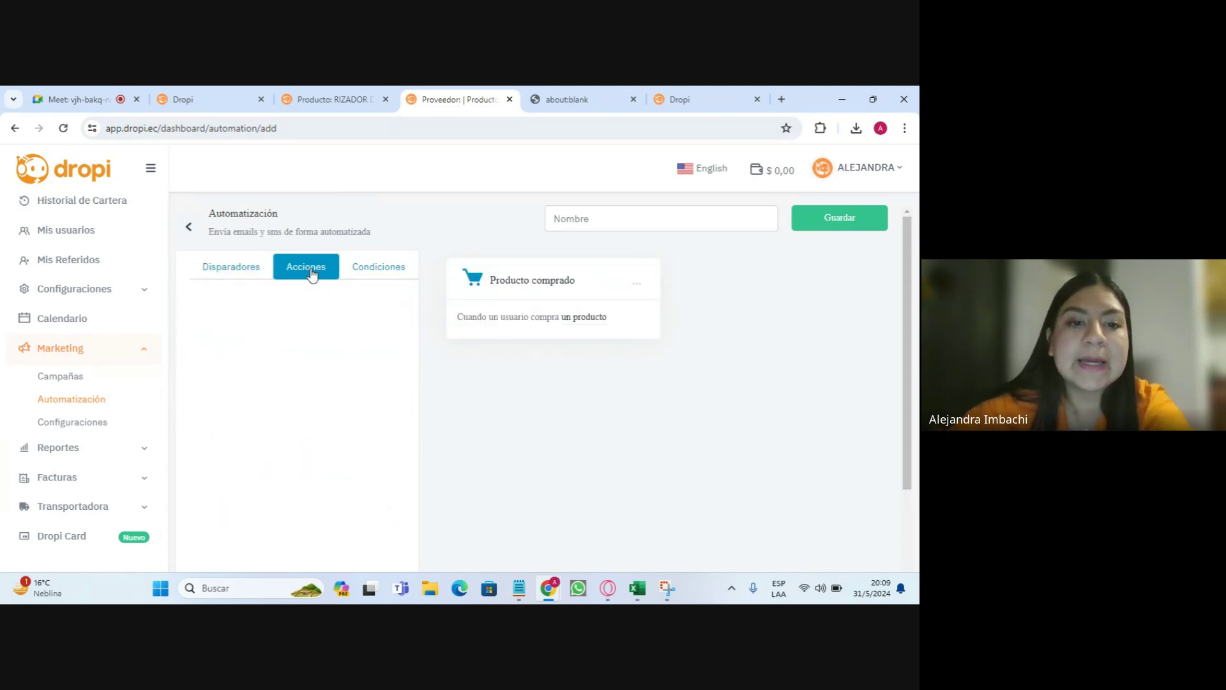
{"action": "left_click_drag", "start_coordinate": [269, 368], "coordinate": [509, 434]}
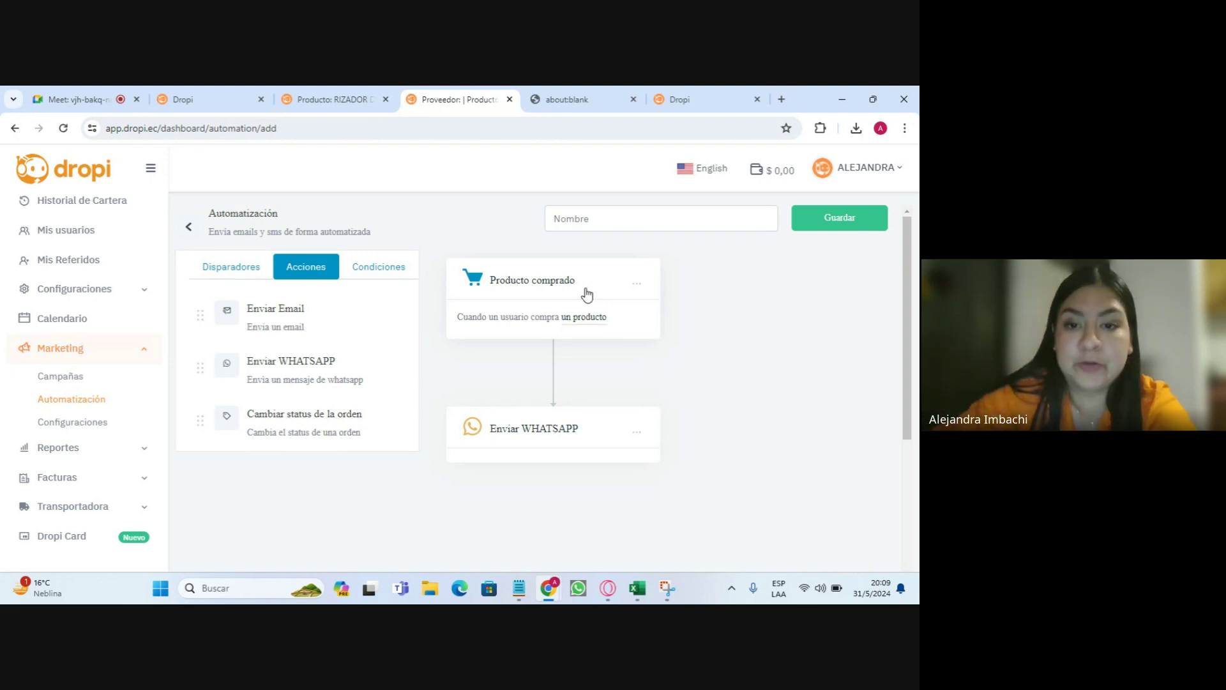
{"action": "left_click", "coordinate": [220, 272]}
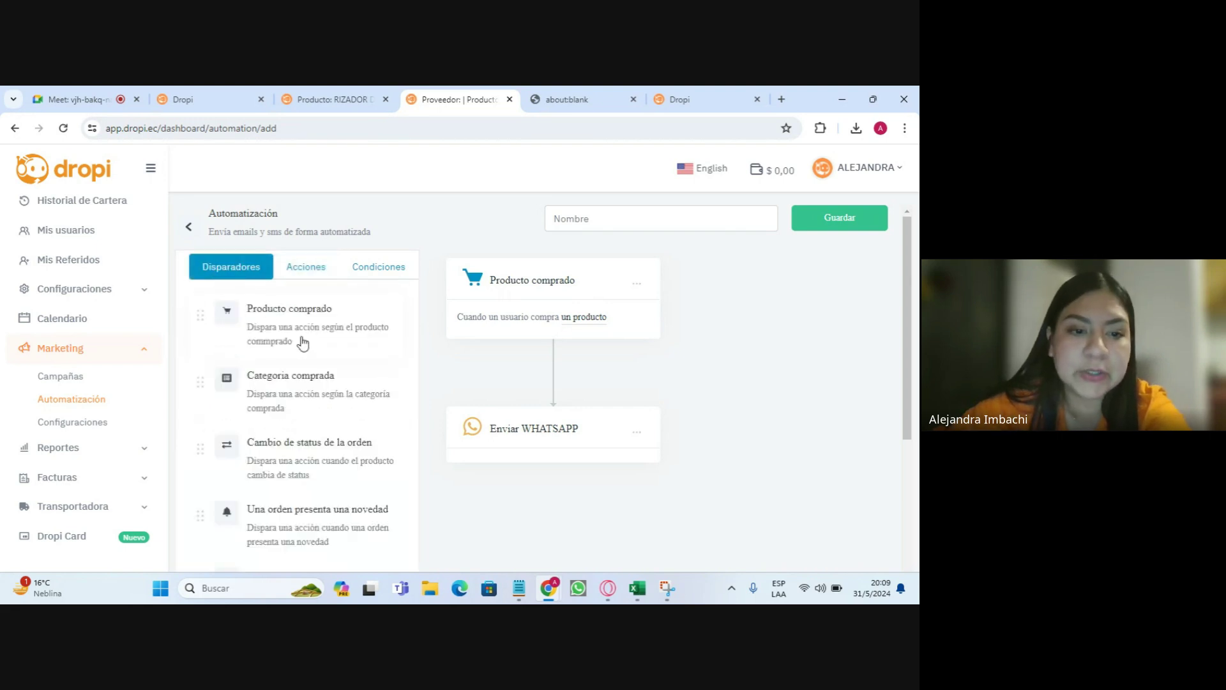
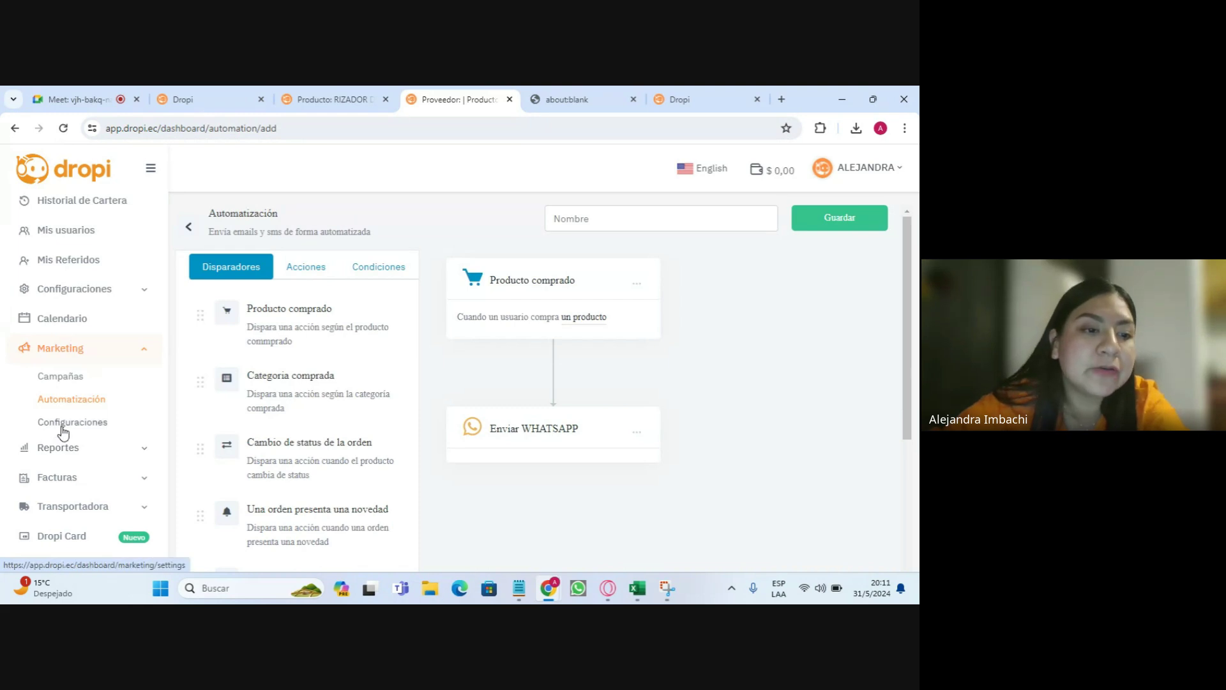
- View the WhatsApp Business API setup under Marketing > Configuraciones, then go to Mis Integraciones
{"action": "left_click", "coordinate": [67, 432]}
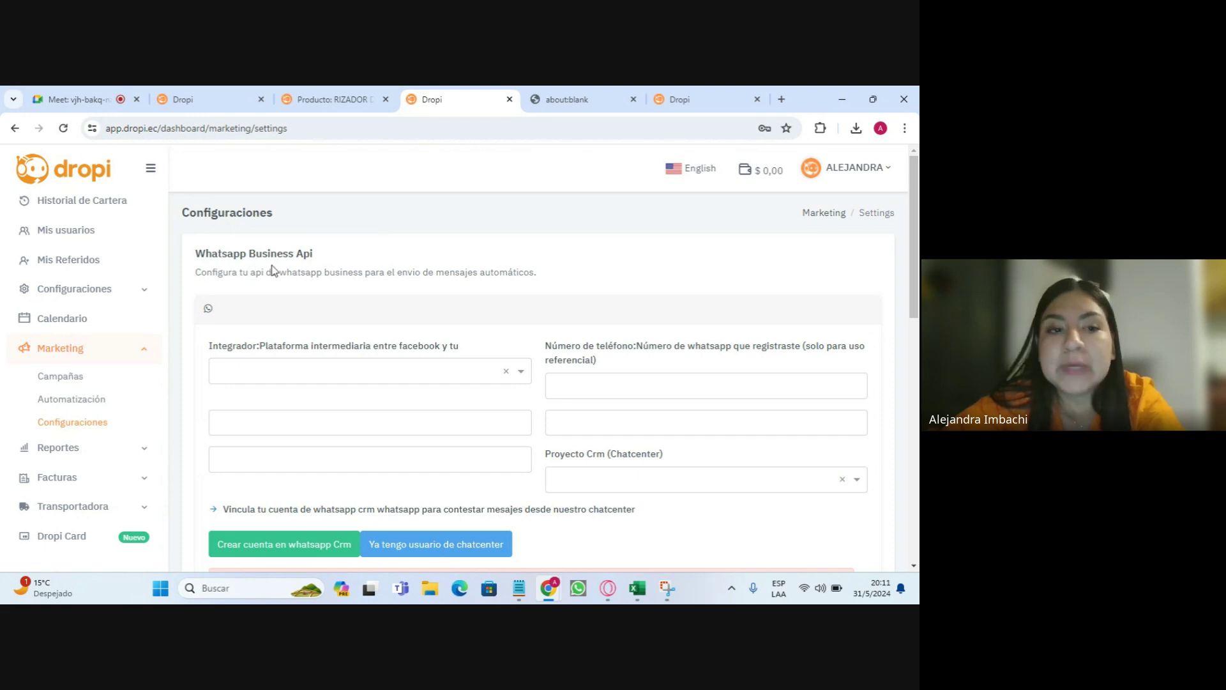
{"action": "left_click", "coordinate": [57, 350]}
{"action": "scroll", "coordinate": [73, 304], "scroll_direction": "up", "scroll_amount": 2}
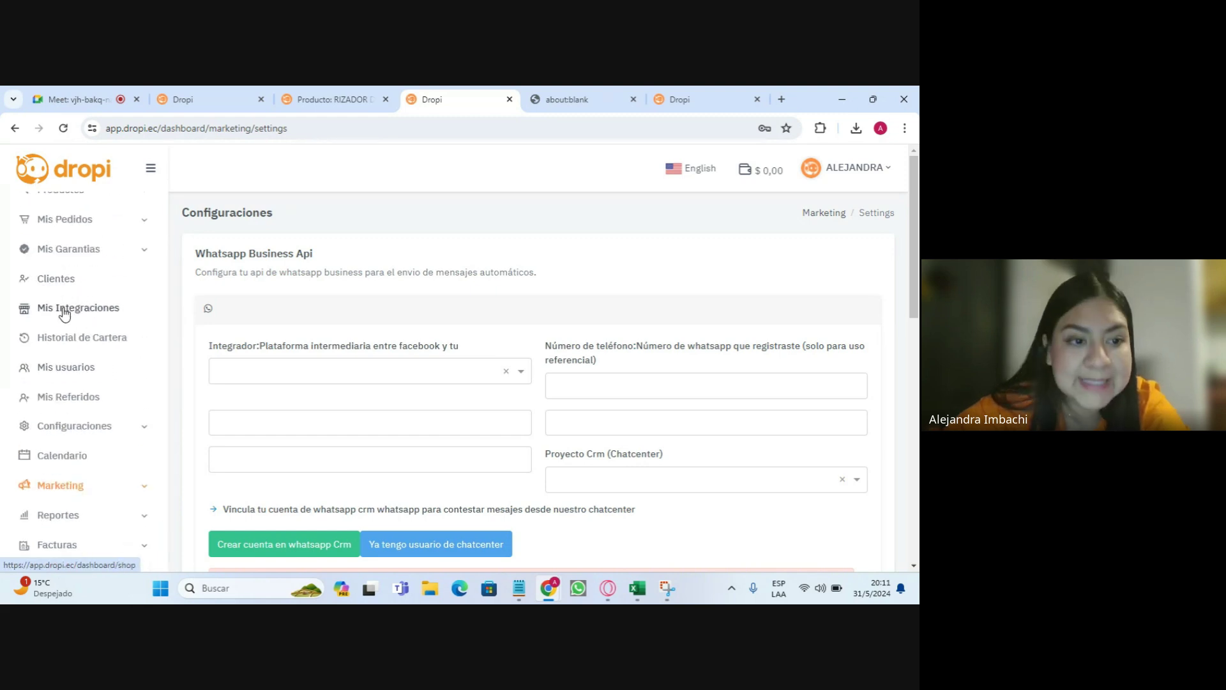
{"action": "left_click", "coordinate": [64, 308]}
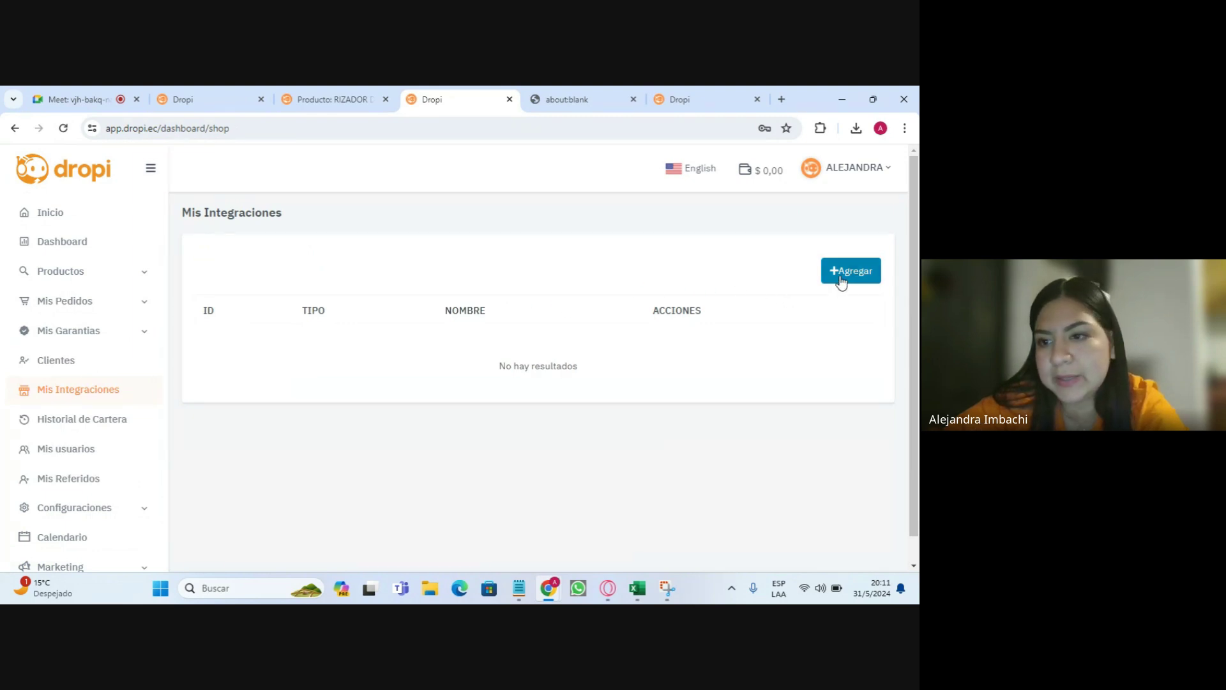
- Start a new store integration, browse the Tipo list without choosing, then go to Historial de Cartera
{"action": "left_click_drag", "start_coordinate": [190, 228], "coordinate": [285, 208]}
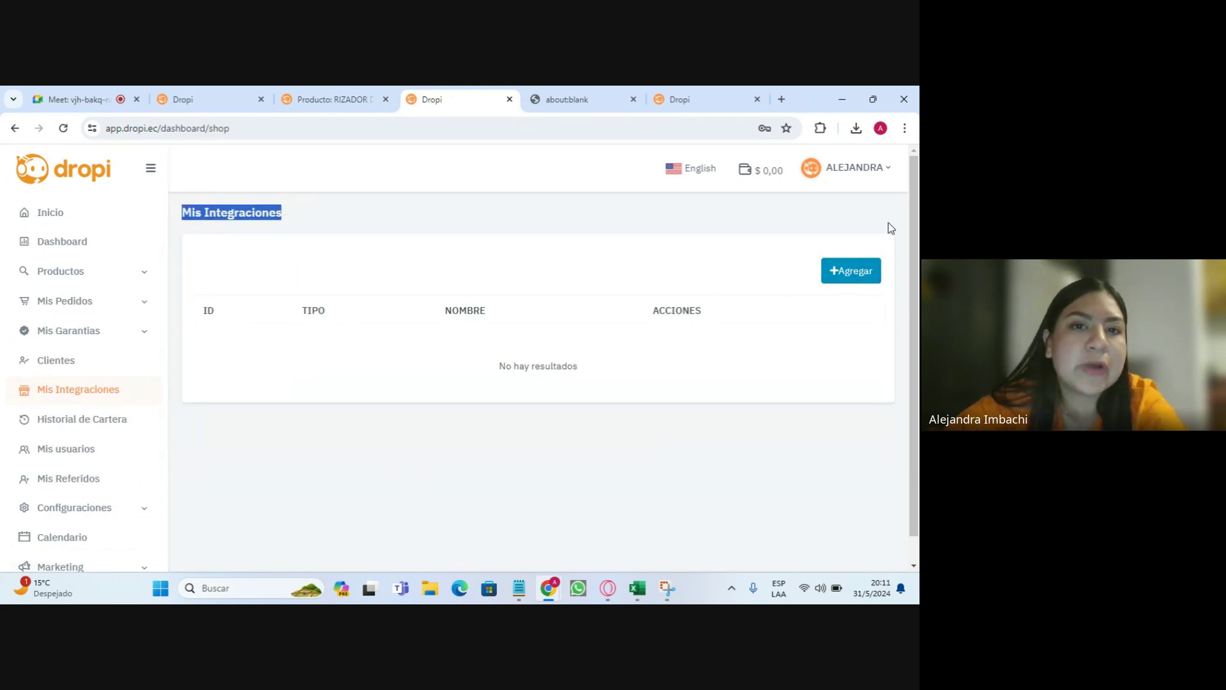
{"action": "left_click", "coordinate": [871, 274]}
{"action": "left_click", "coordinate": [329, 368]}
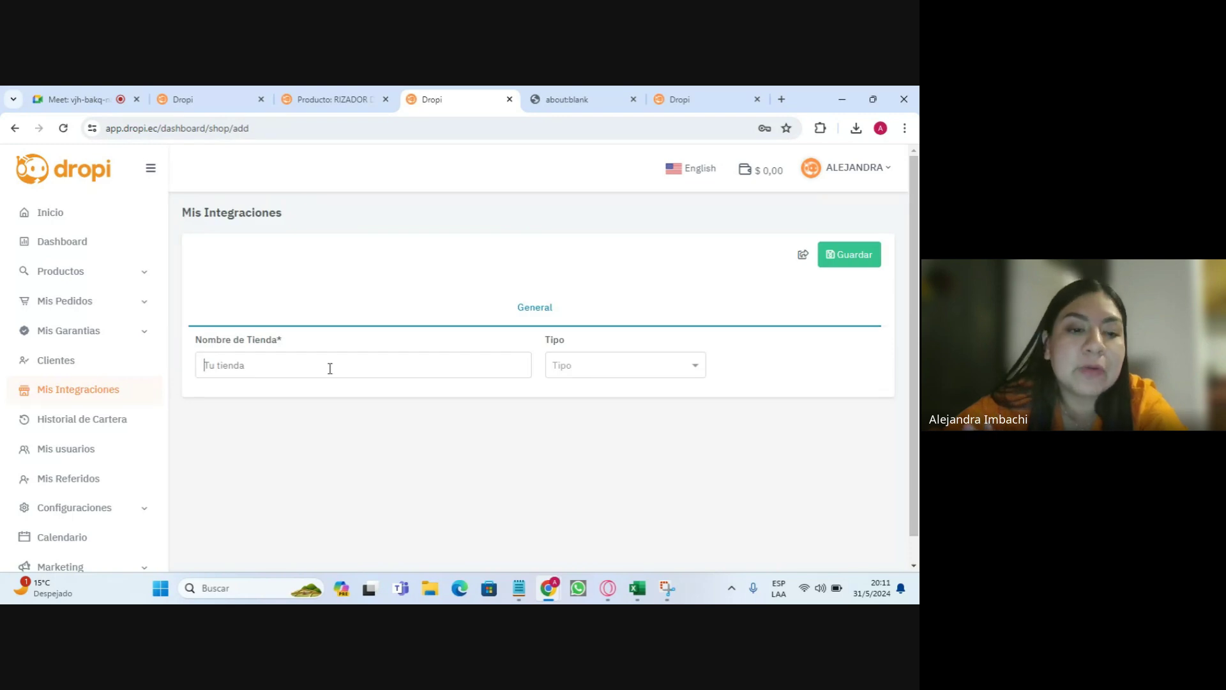
{"action": "left_click", "coordinate": [628, 369]}
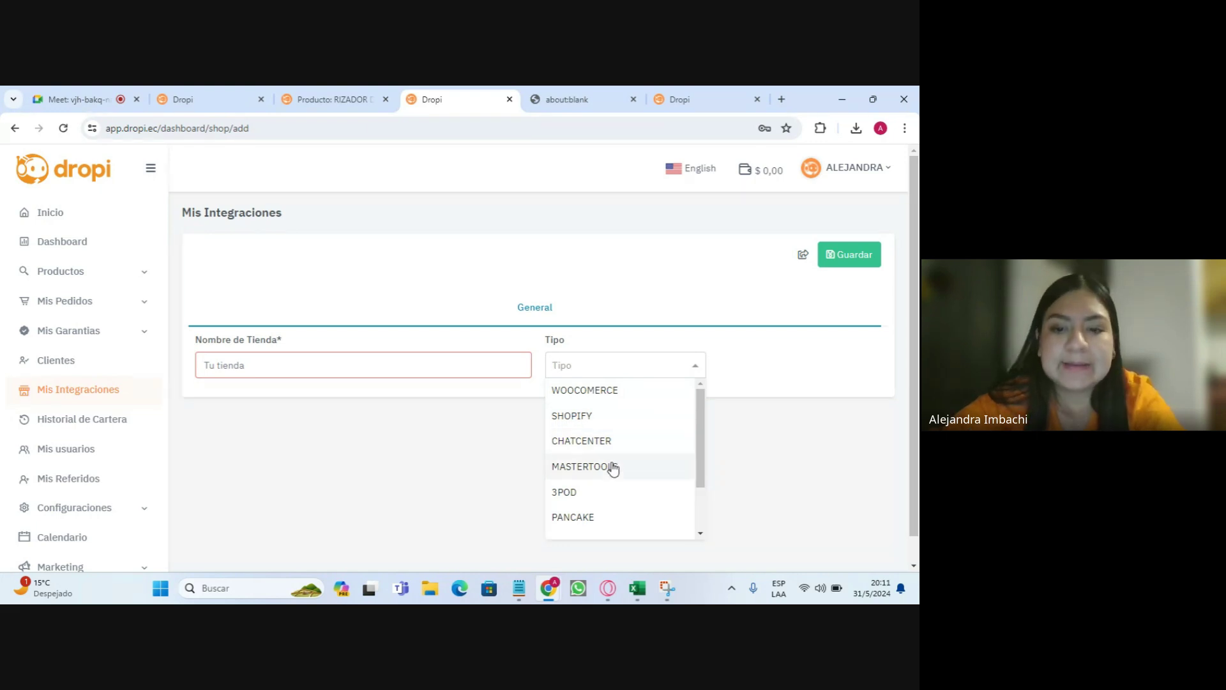
{"action": "scroll", "coordinate": [613, 495], "scroll_direction": "down", "scroll_amount": 4}
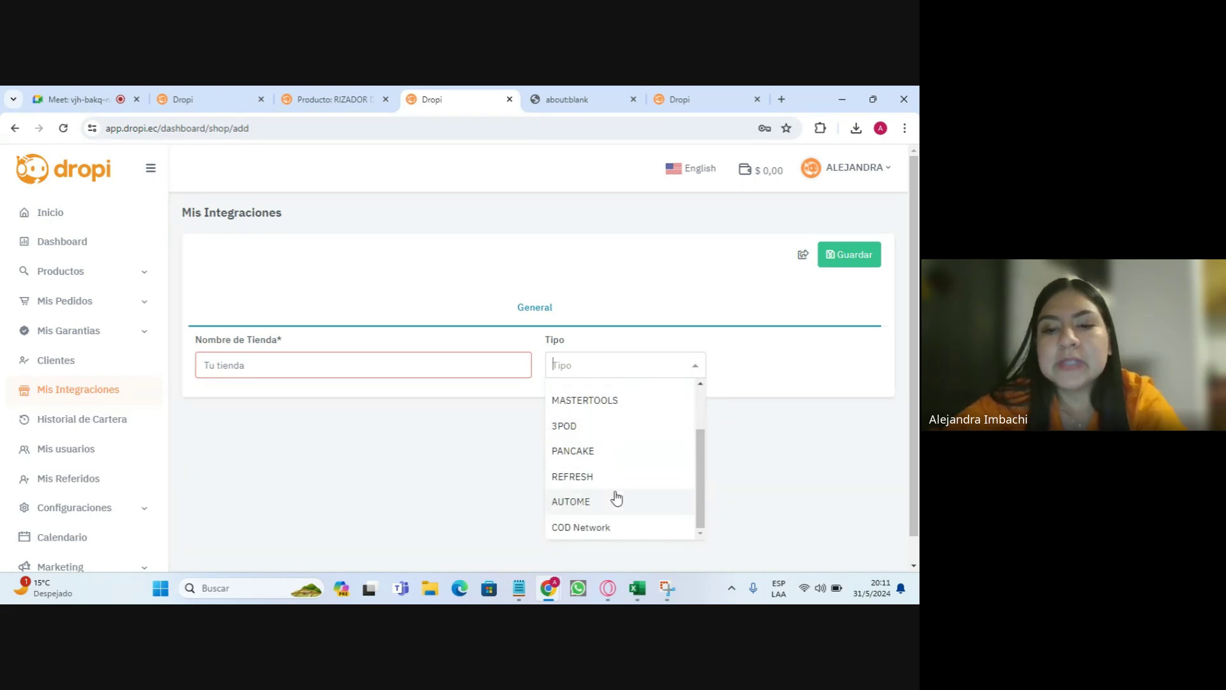
{"action": "left_click", "coordinate": [439, 433]}
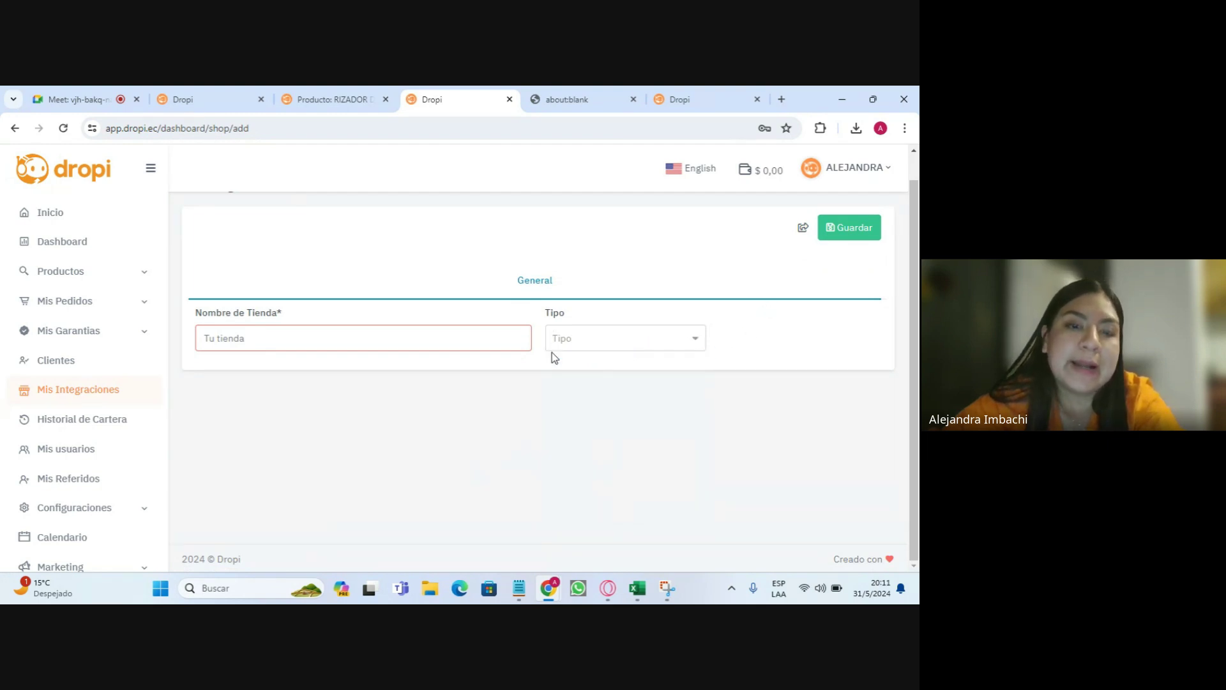
{"action": "left_click", "coordinate": [97, 428]}
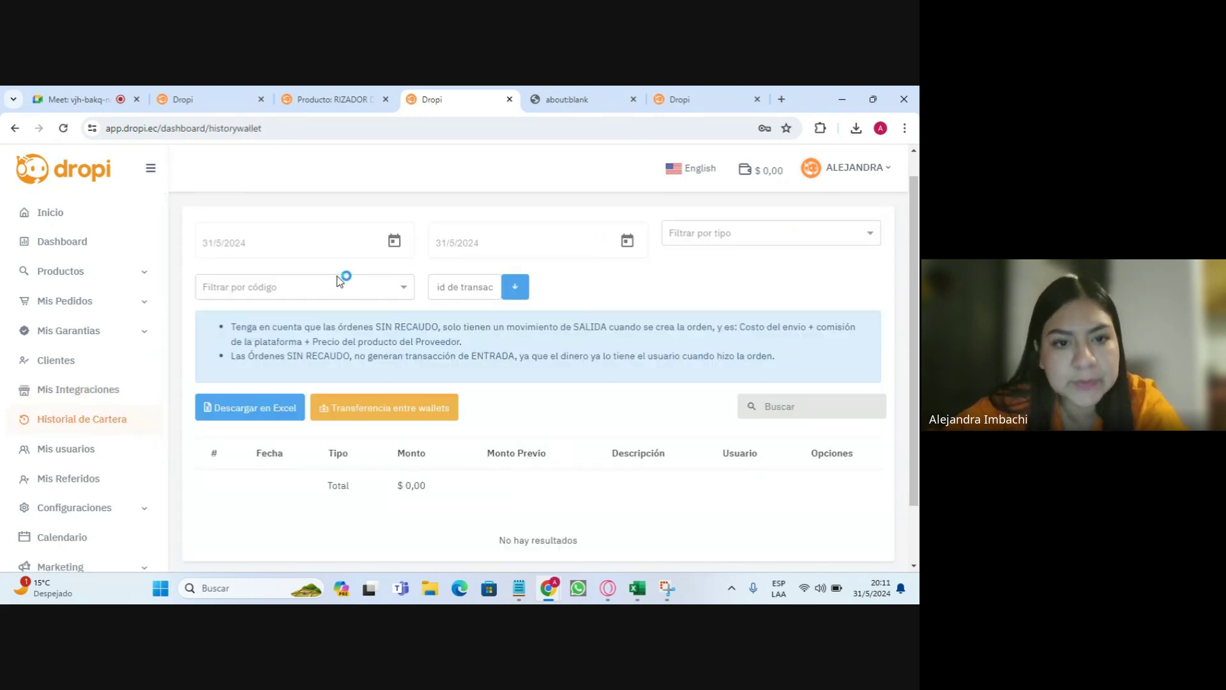
- Check the wallet history start-date calendar and ENTRADA/SALIDA type filter, then open Mis usuarios
{"action": "left_click", "coordinate": [392, 244]}
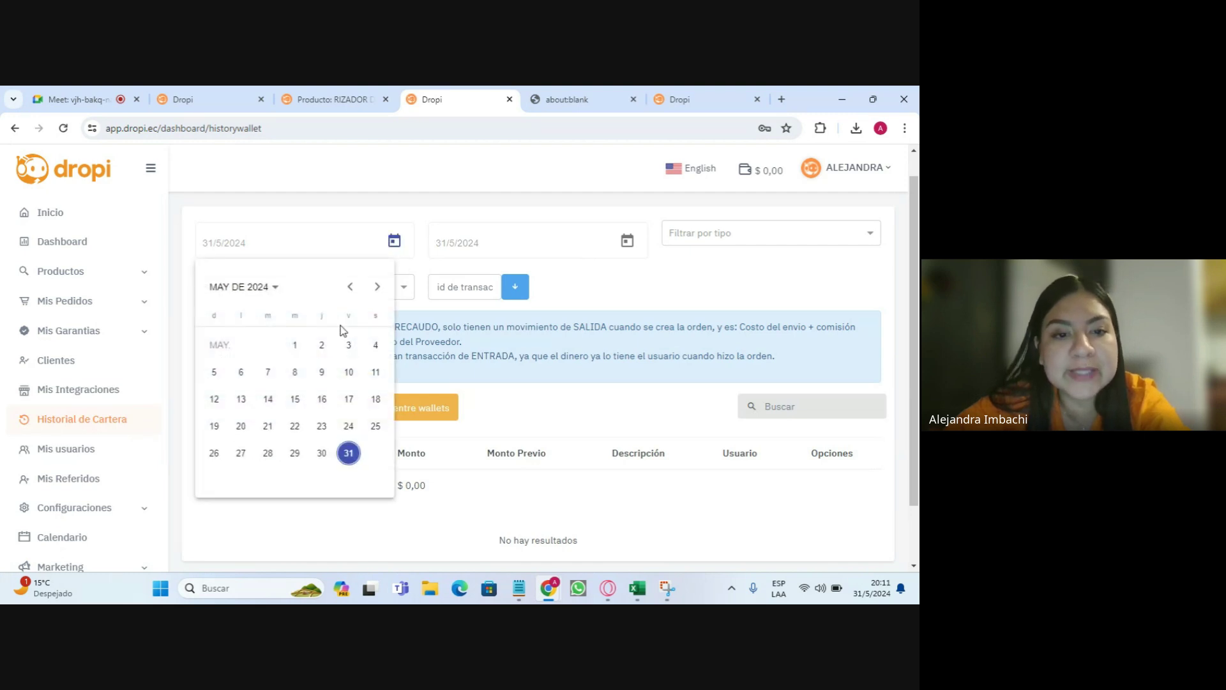
{"action": "left_click", "coordinate": [634, 282]}
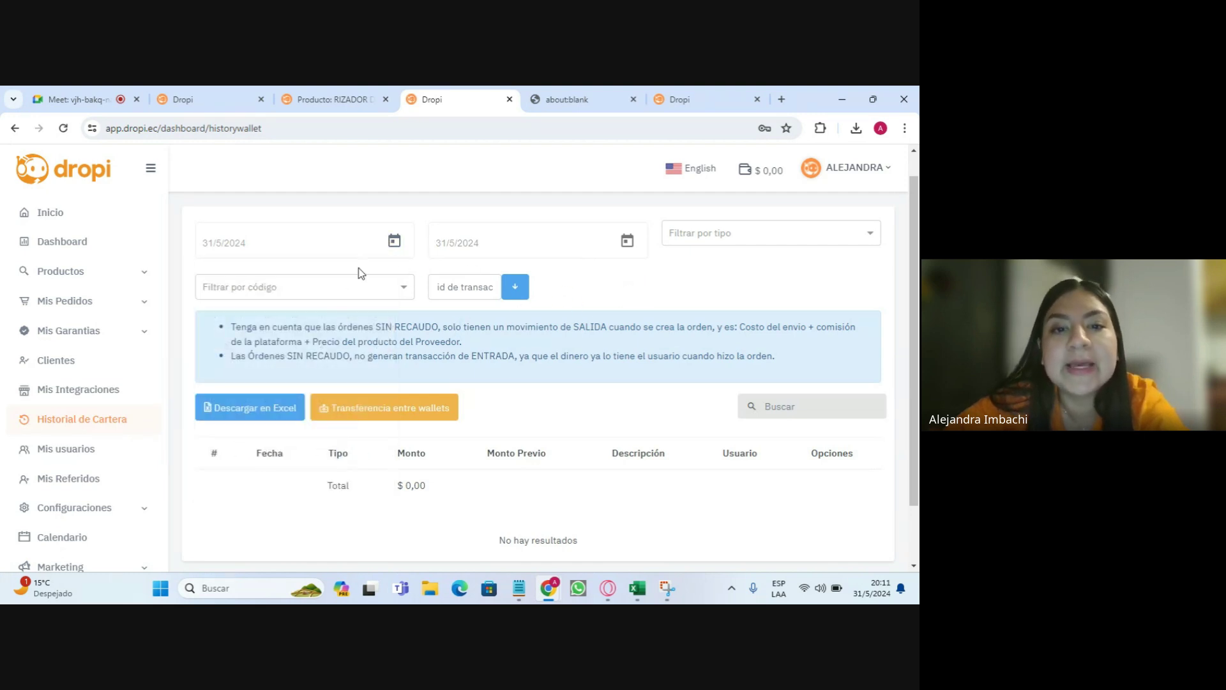
{"action": "left_click", "coordinate": [715, 237]}
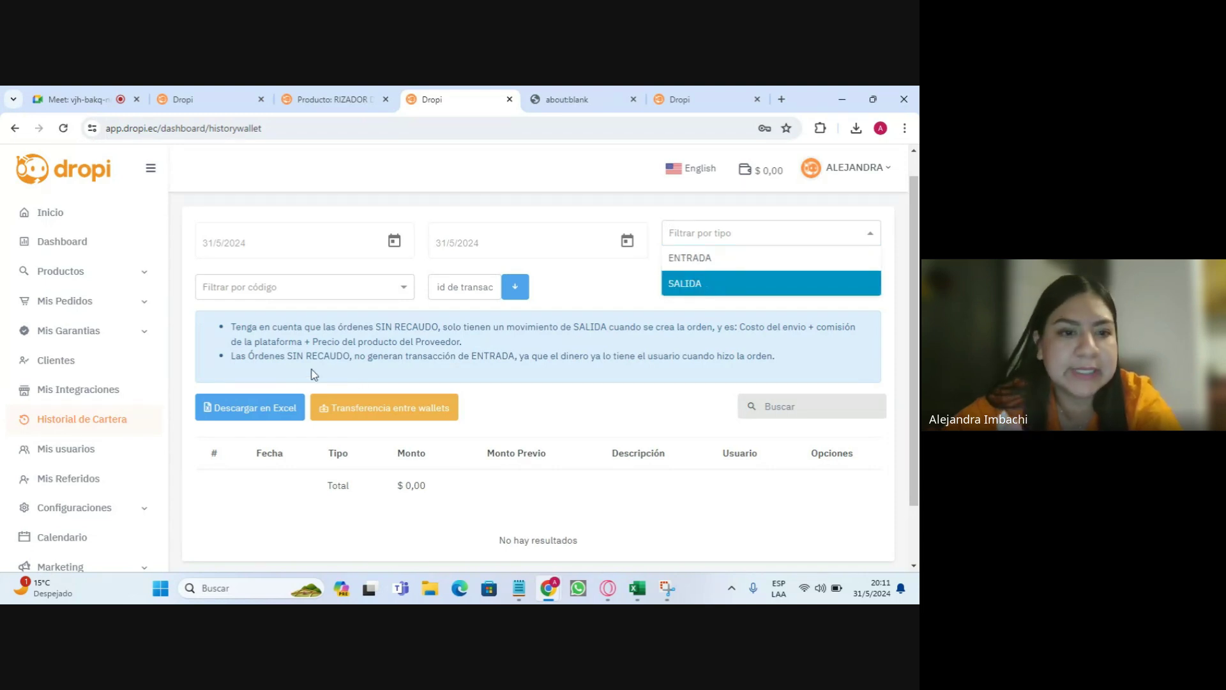
{"action": "left_click", "coordinate": [245, 419]}
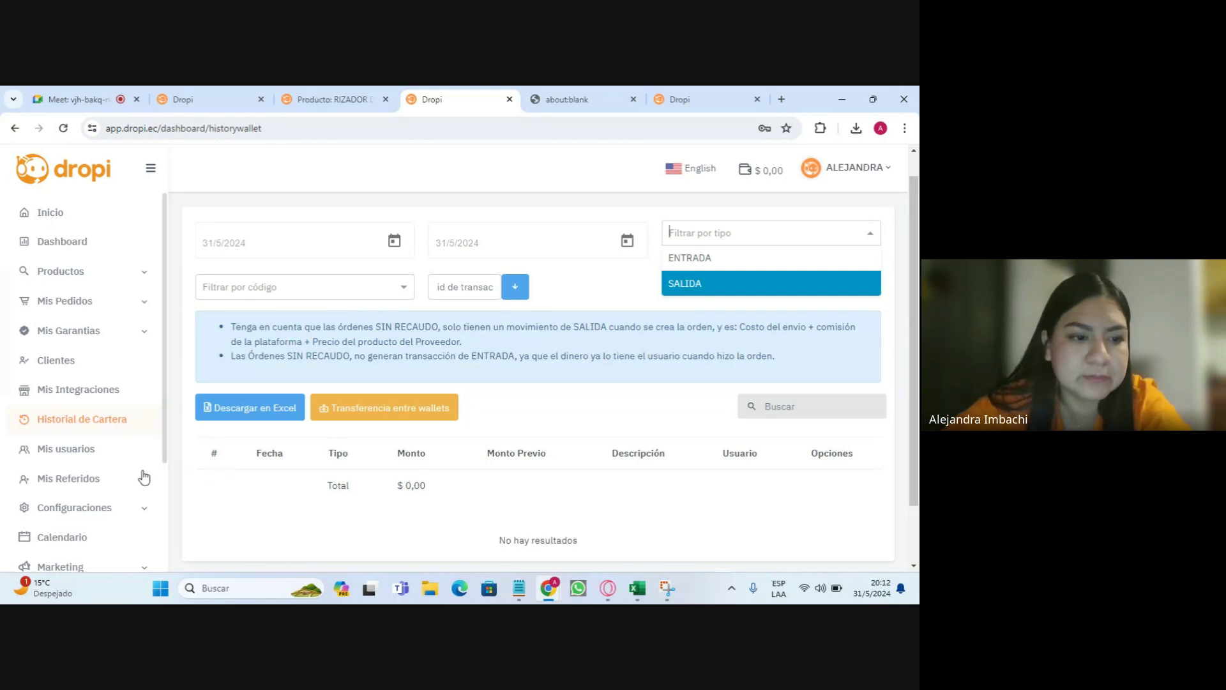
{"action": "left_click", "coordinate": [92, 455]}
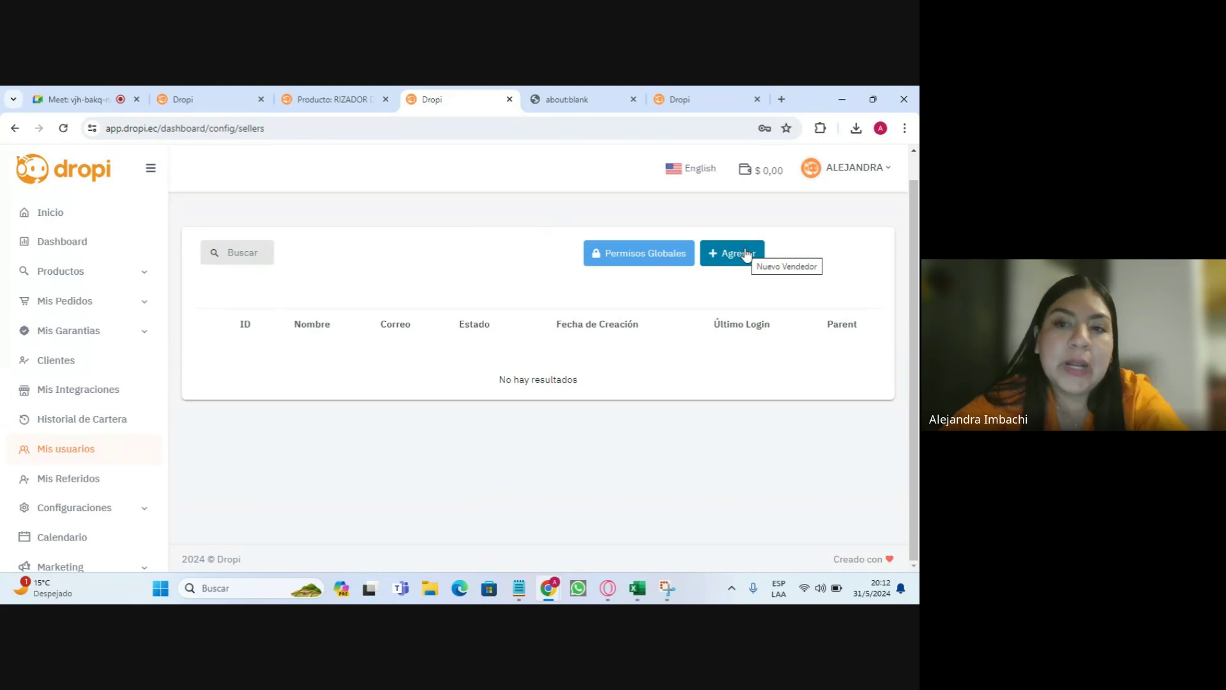
- Start a new user, entering the first and last name and marking the user active
{"action": "left_click", "coordinate": [744, 254]}
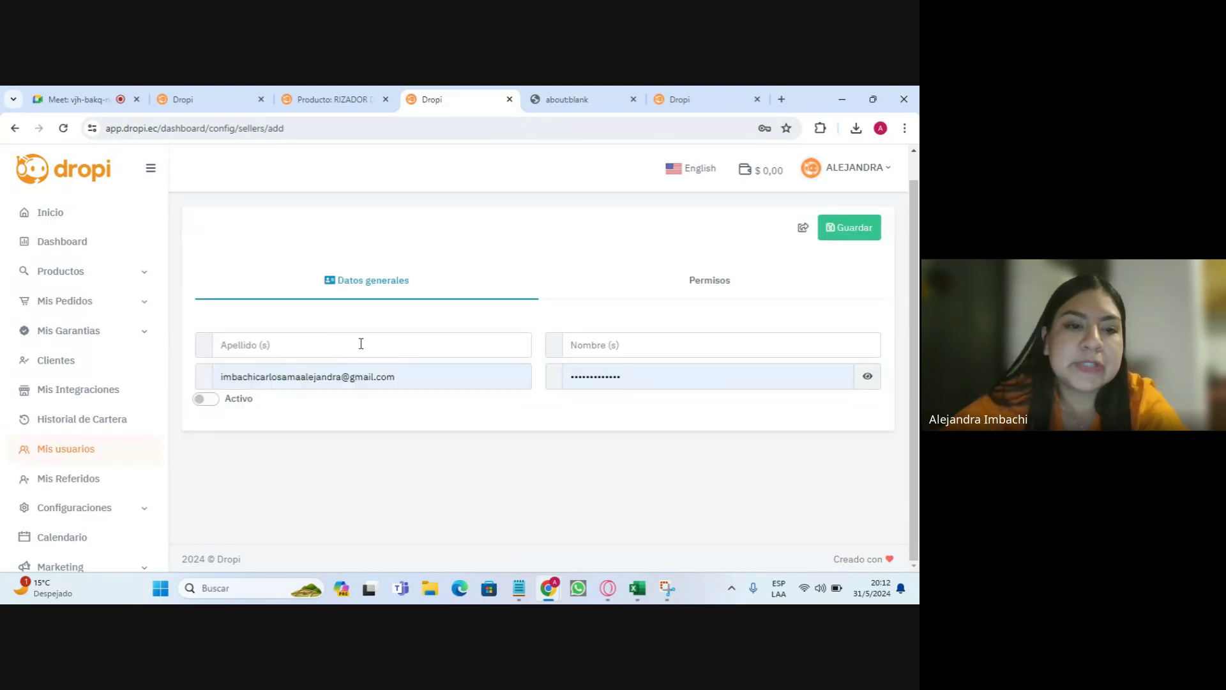
{"action": "left_click", "coordinate": [652, 341]}
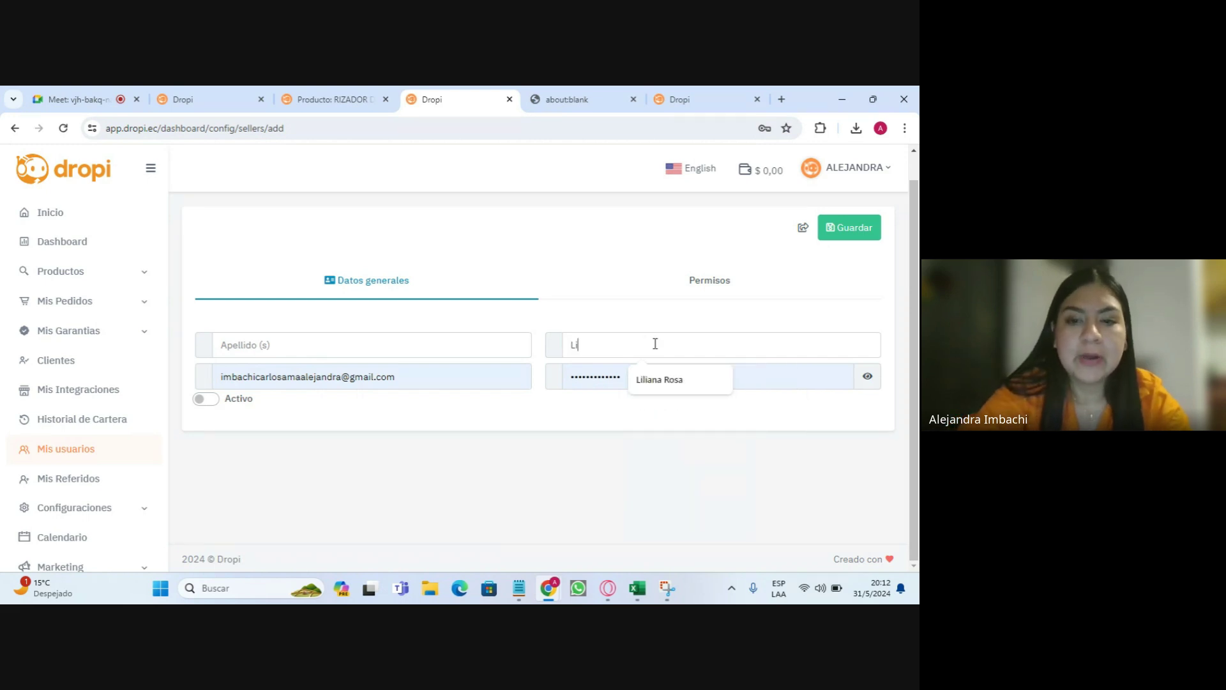
{"action": "left_click", "coordinate": [353, 348]}
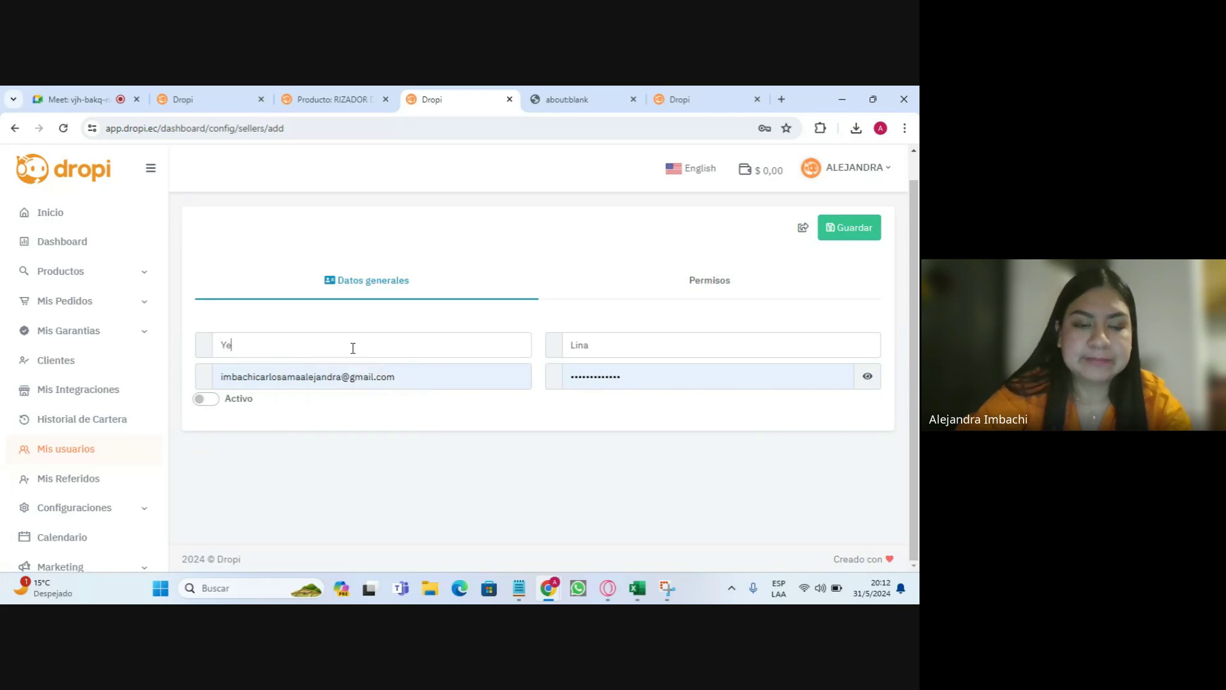
{"action": "left_click", "coordinate": [446, 369]}
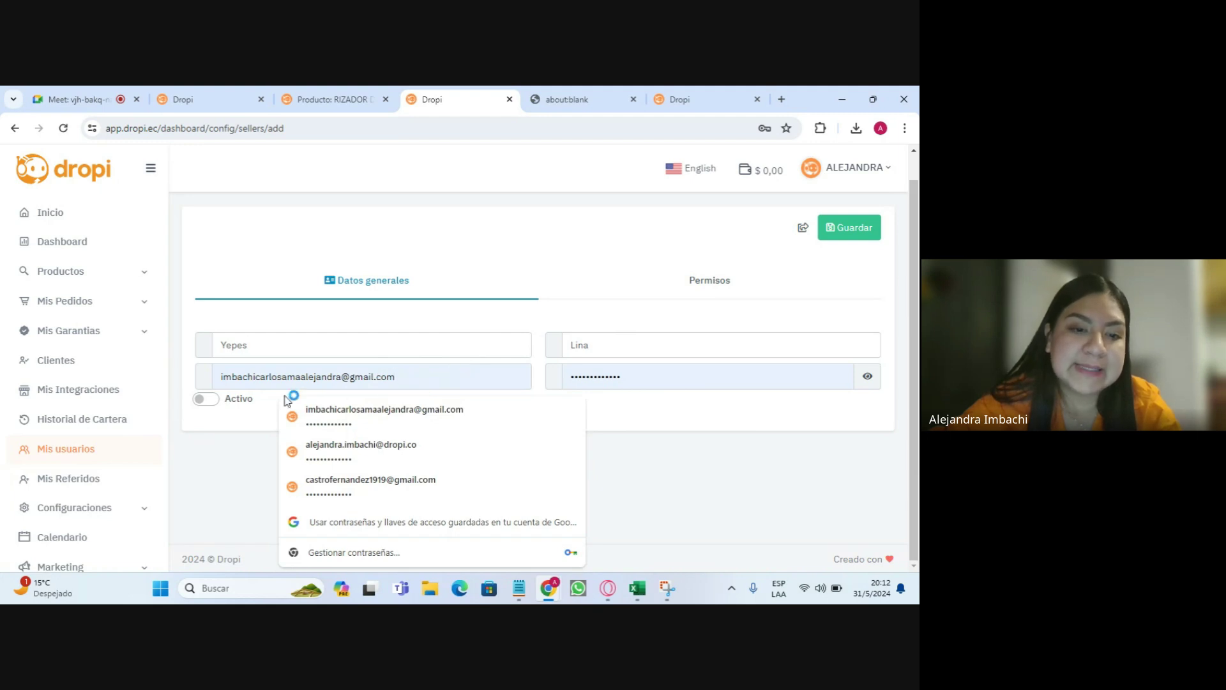
{"action": "left_click", "coordinate": [656, 378]}
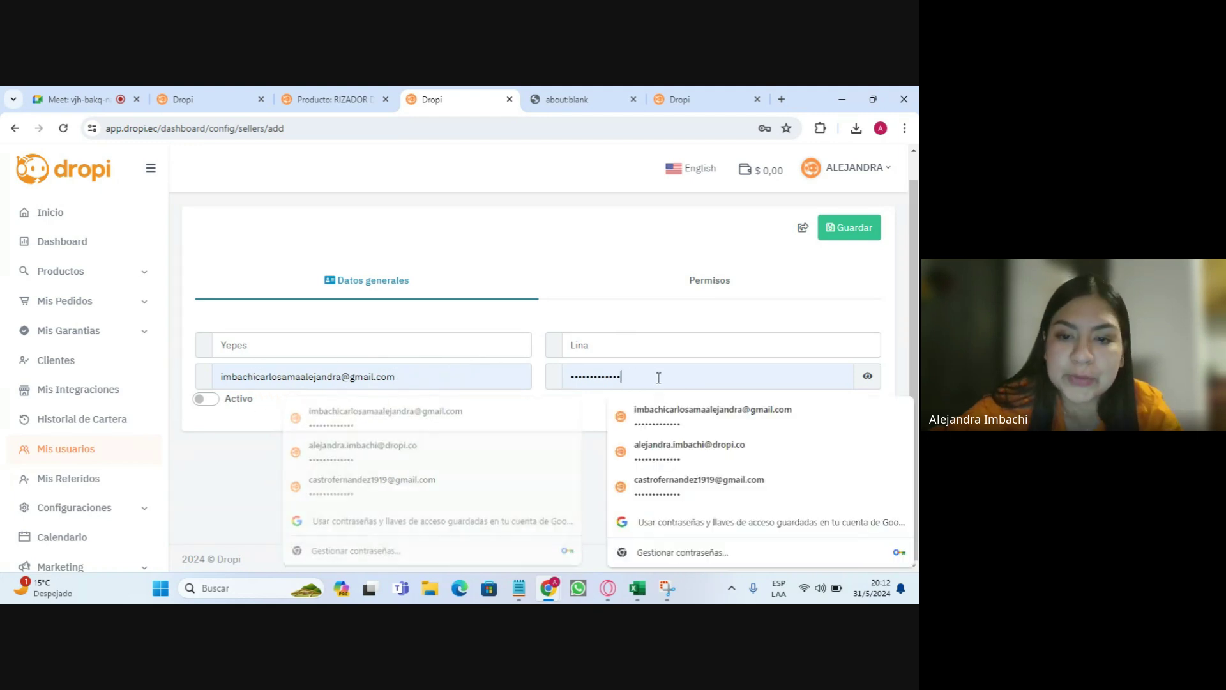
{"action": "left_click", "coordinate": [214, 400]}
- Grant the Dashboard, Lista de favoritos and Ver todas las Órdenes permissions
{"action": "left_click", "coordinate": [751, 293]}
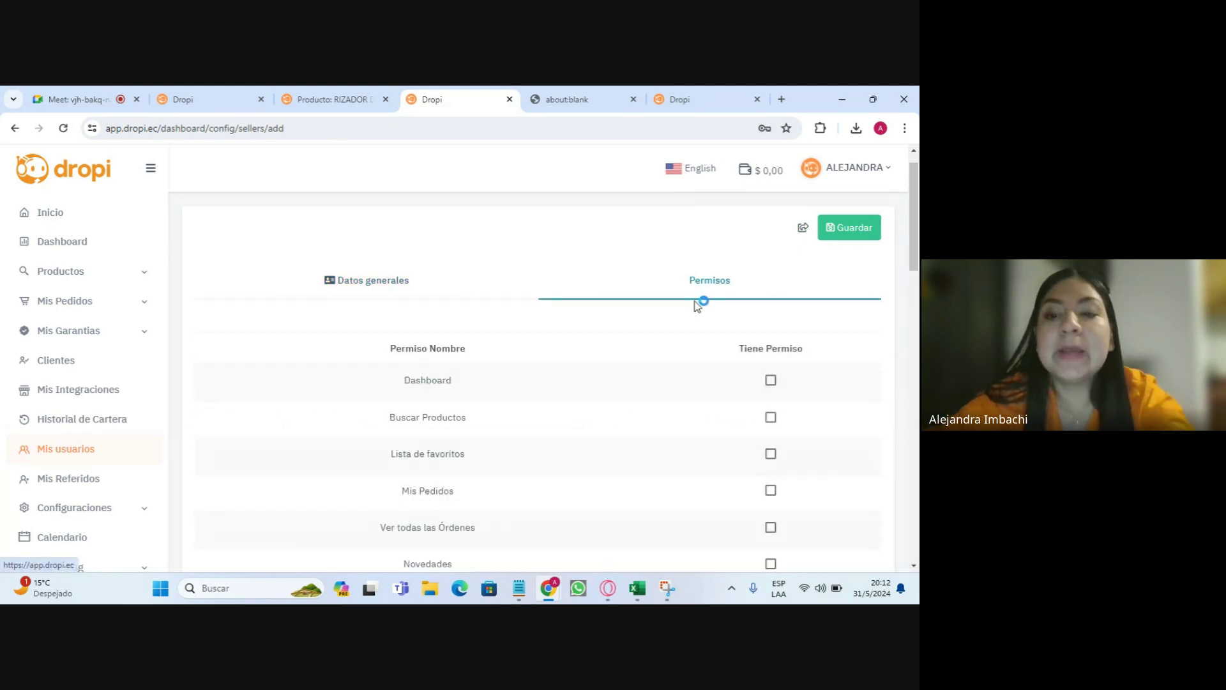
{"action": "scroll", "coordinate": [766, 288], "scroll_direction": "down", "scroll_amount": 2}
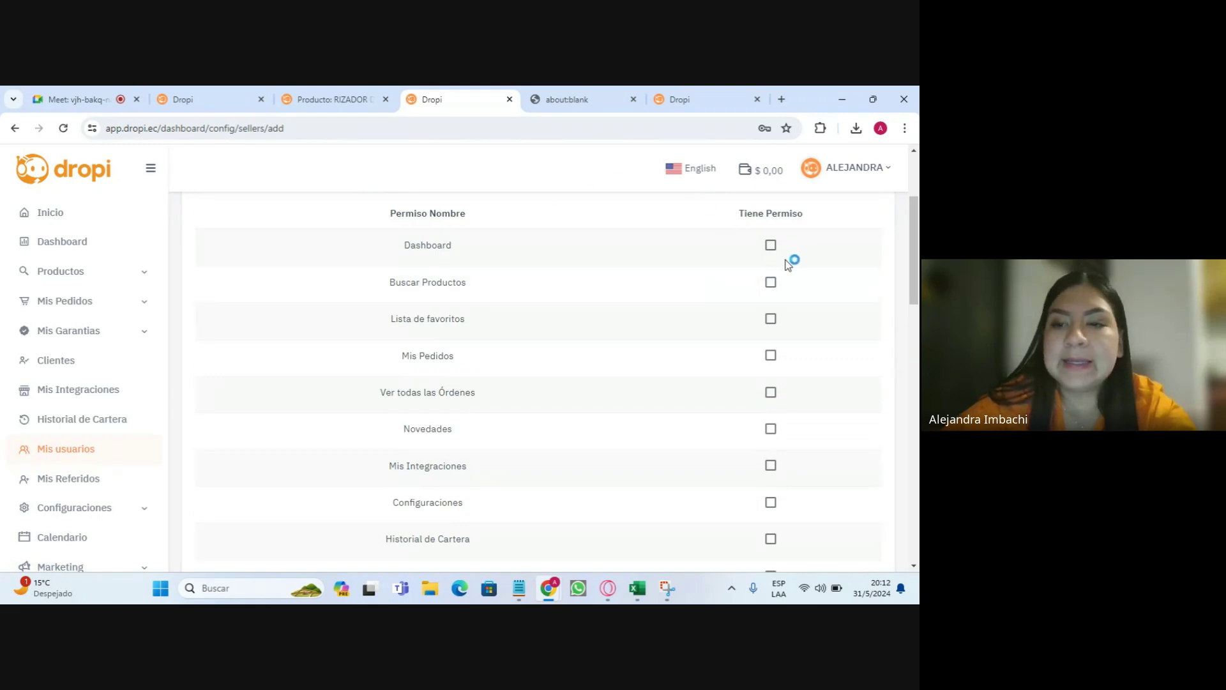
{"action": "scroll", "coordinate": [626, 367], "scroll_direction": "down", "scroll_amount": 1}
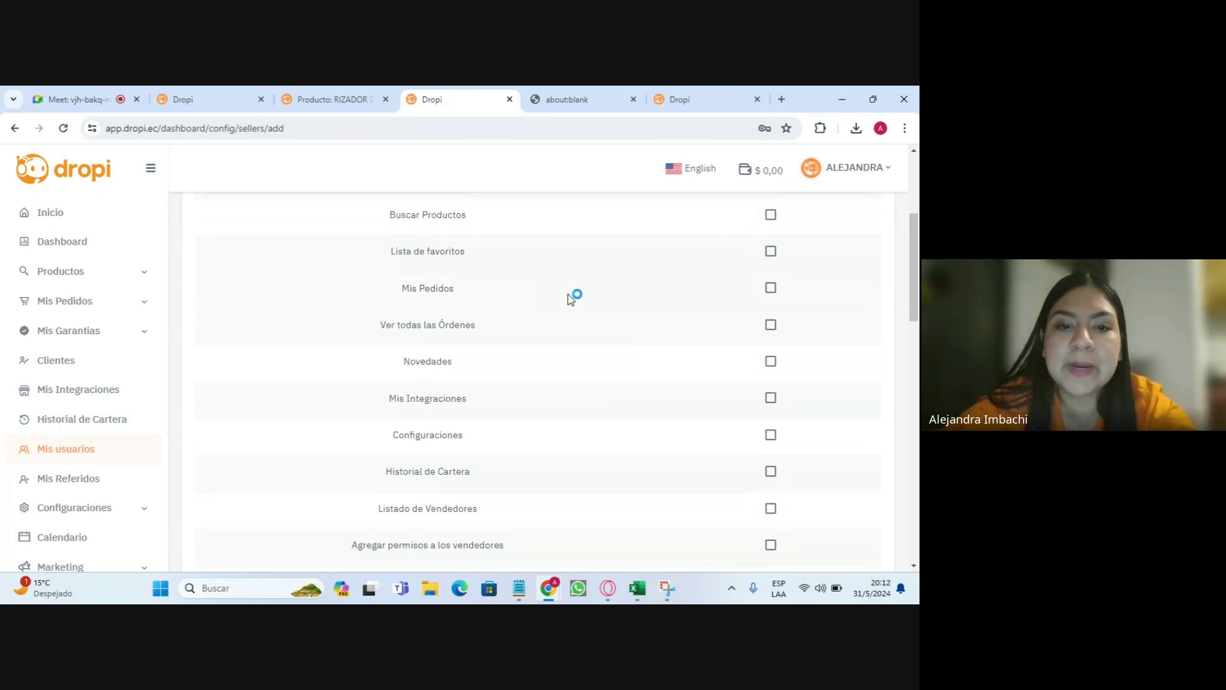
{"action": "scroll", "coordinate": [538, 368], "scroll_direction": "down", "scroll_amount": 2}
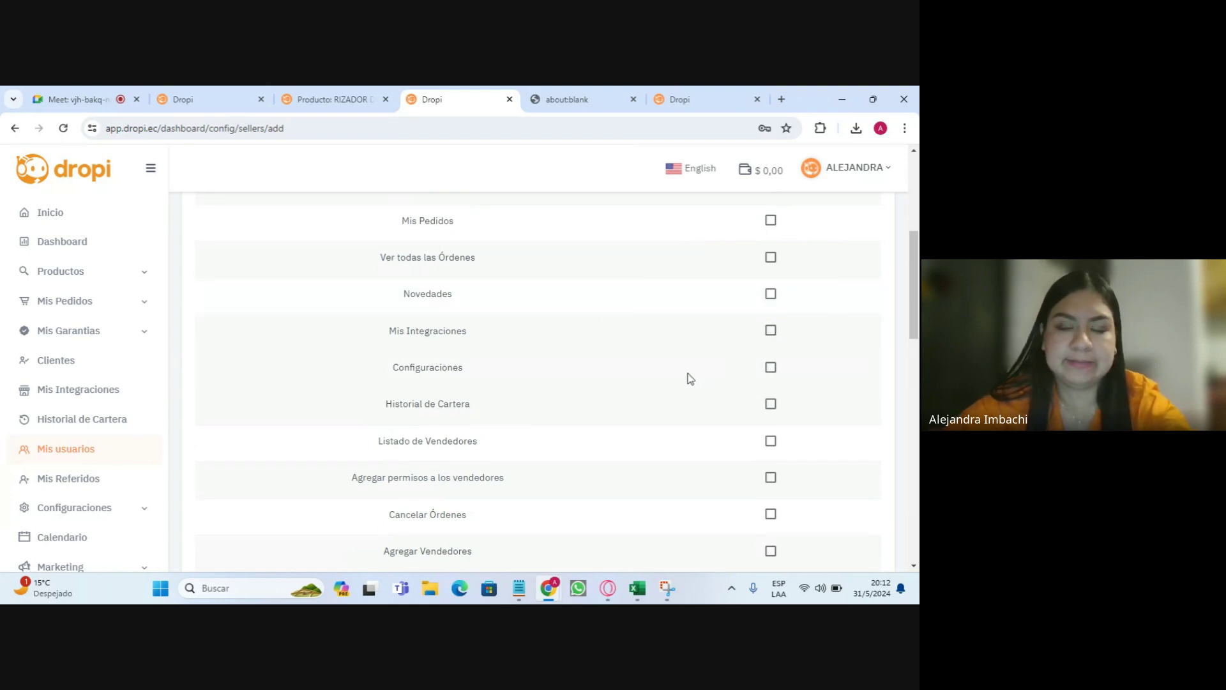
{"action": "scroll", "coordinate": [830, 274], "scroll_direction": "up", "scroll_amount": 4}
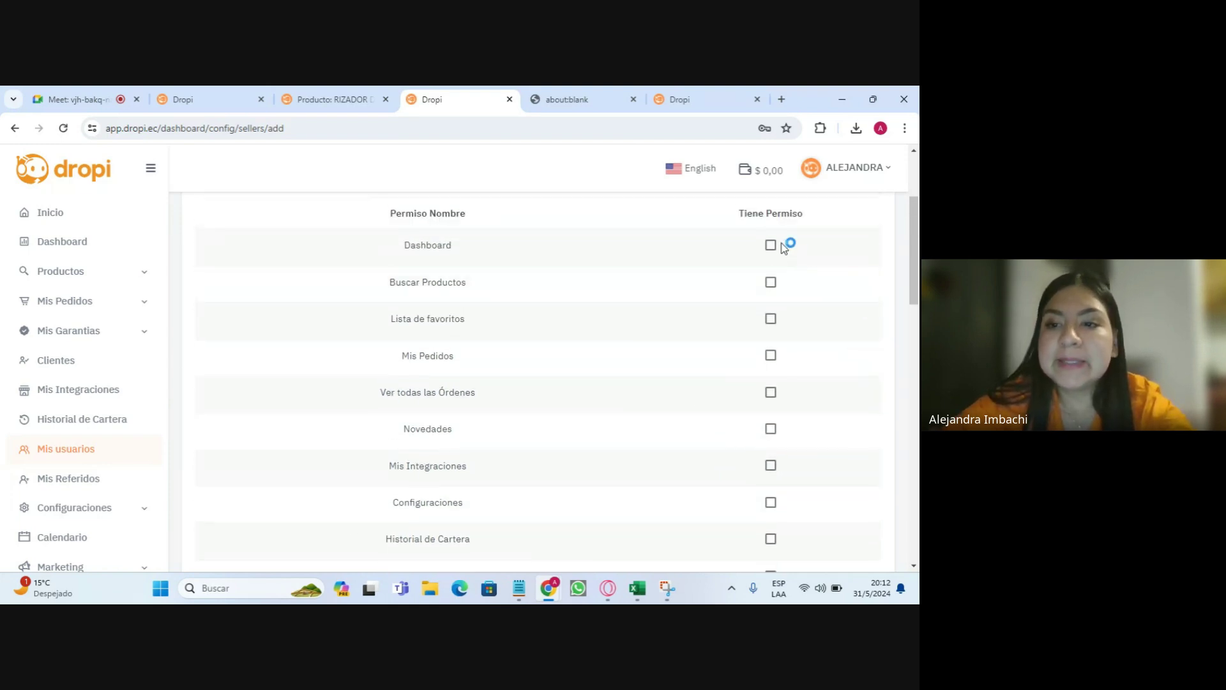
{"action": "left_click", "coordinate": [771, 245]}
{"action": "left_click", "coordinate": [771, 318]}
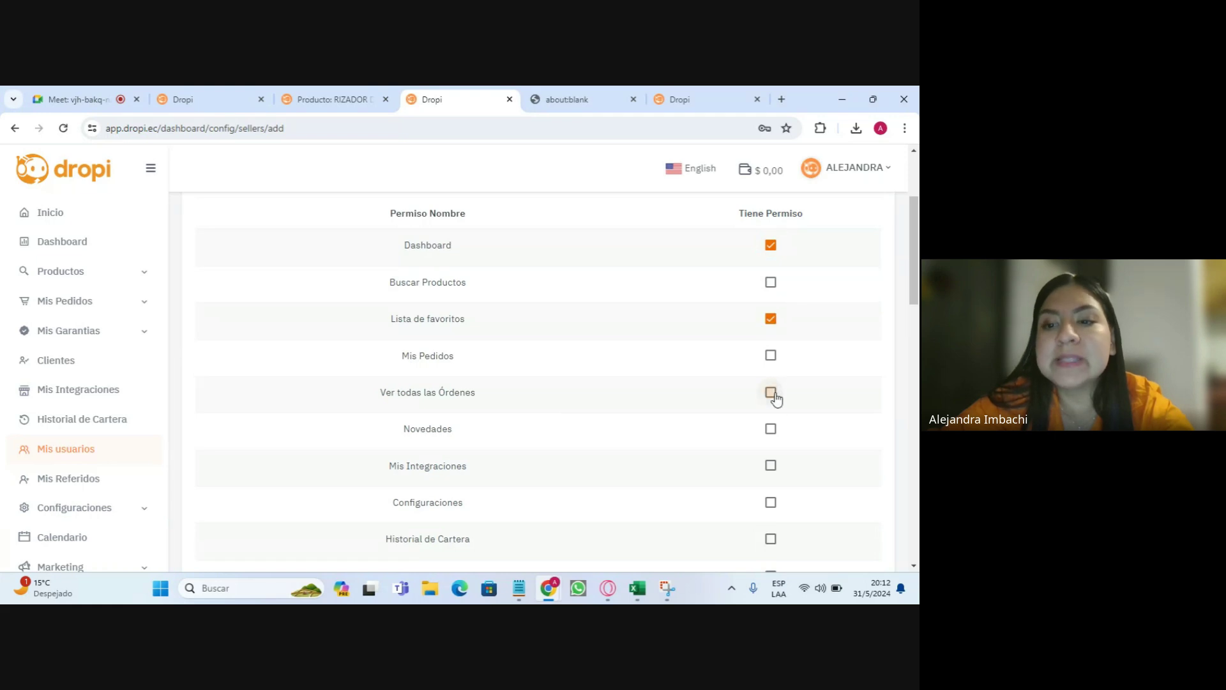
{"action": "left_click", "coordinate": [771, 392]}
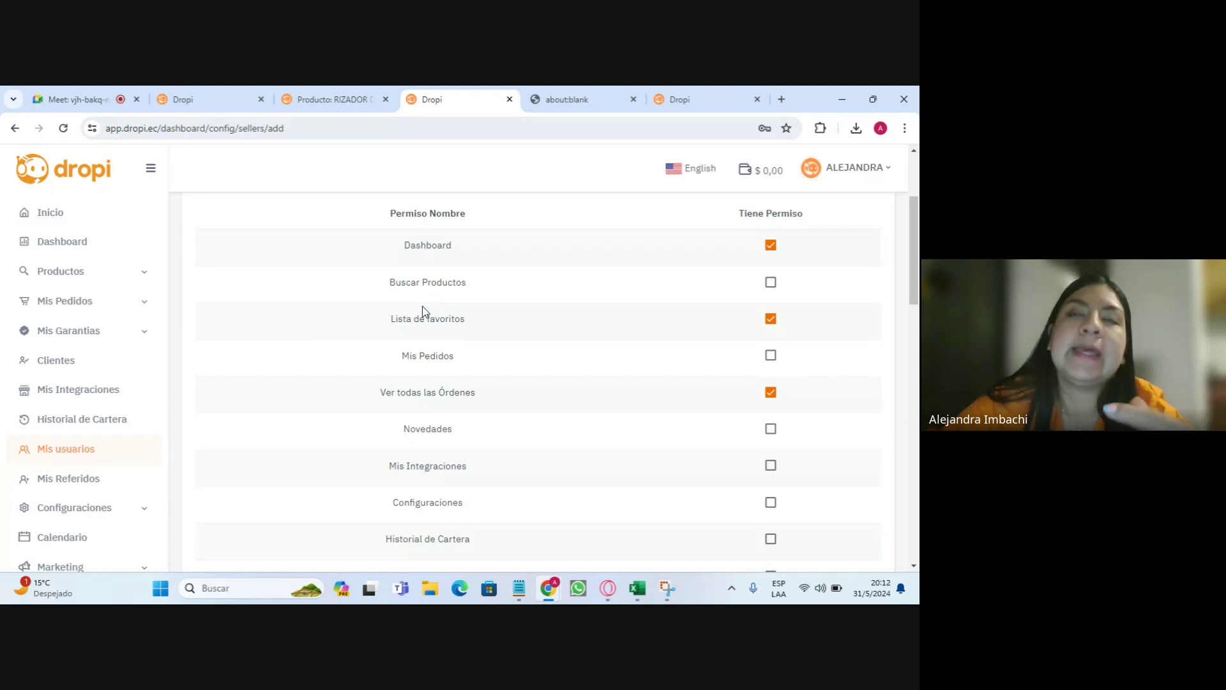
- Highlight the Ver todas las Órdenes permission among the granted permissions
{"action": "scroll", "coordinate": [476, 300], "scroll_direction": "up", "scroll_amount": 1}
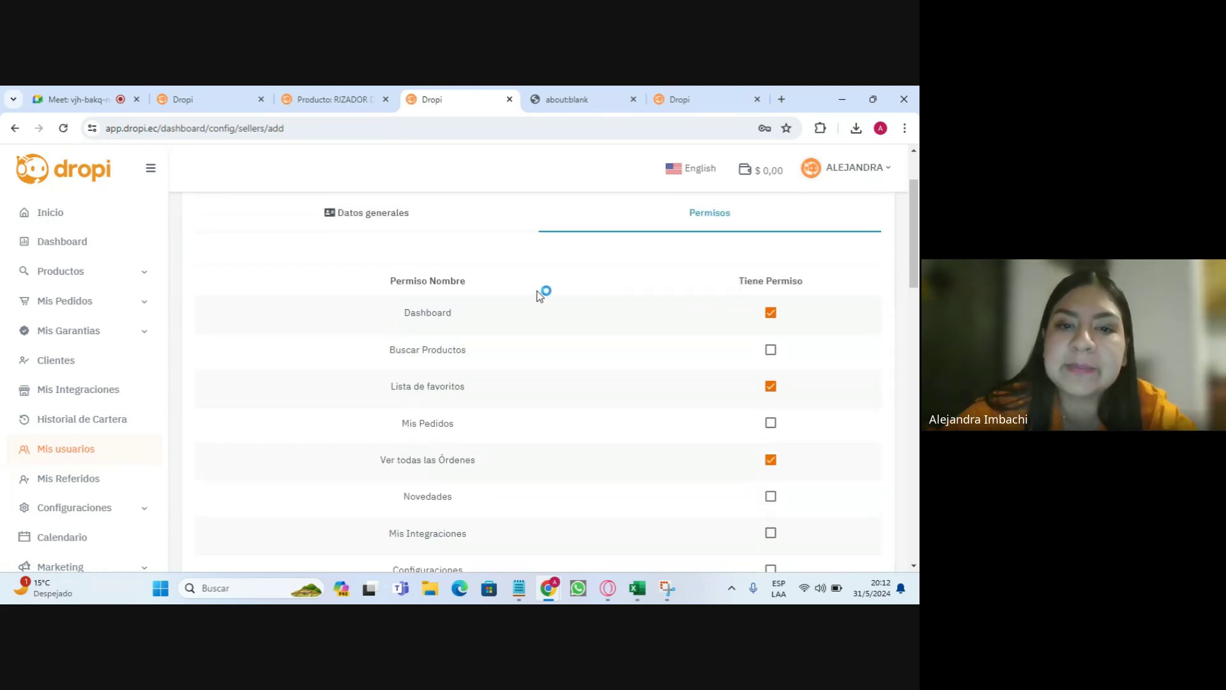
{"action": "double_click", "coordinate": [393, 313]}
{"action": "left_click_drag", "start_coordinate": [404, 386], "coordinate": [478, 423]}
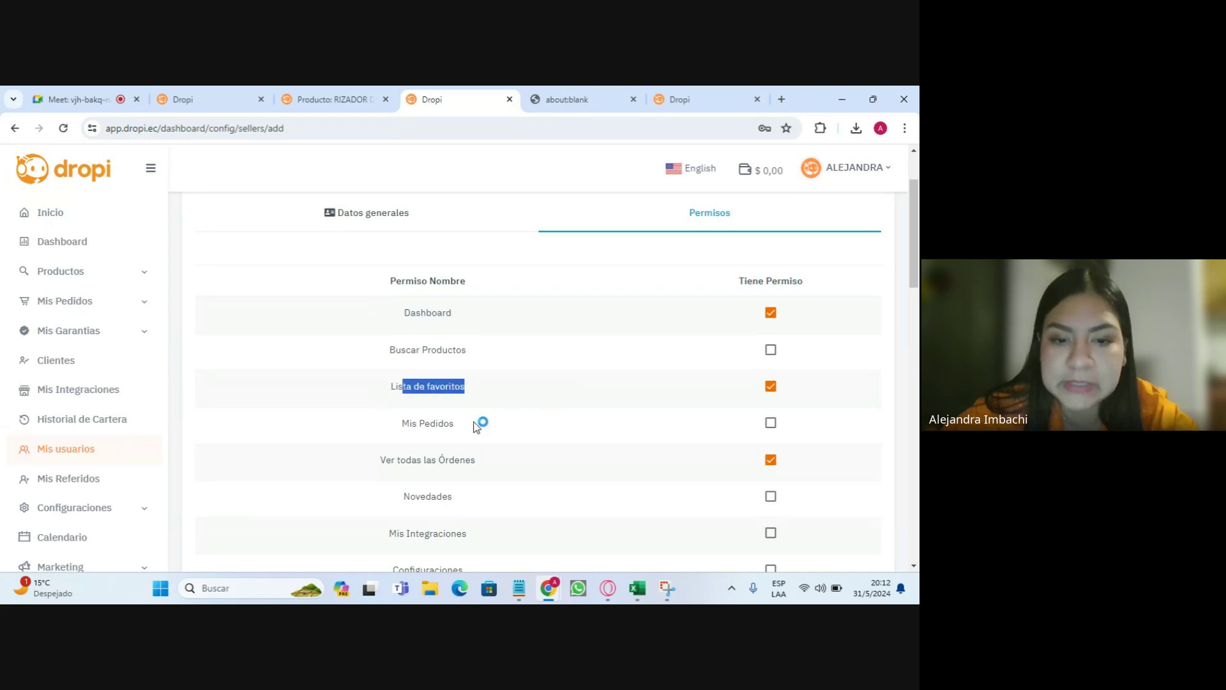
{"action": "triple_click", "coordinate": [385, 461]}
{"action": "scroll", "coordinate": [673, 353], "scroll_direction": "down", "scroll_amount": 6}
{"action": "scroll", "coordinate": [671, 370], "scroll_direction": "up", "scroll_amount": 8}
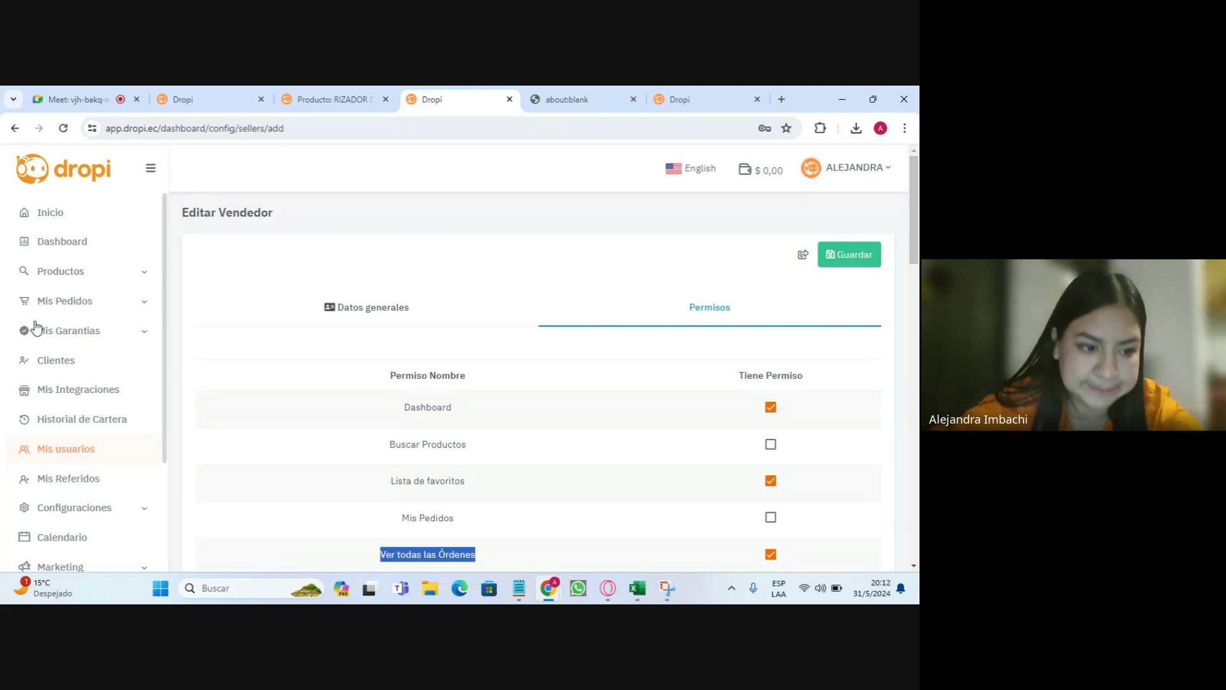
- Open Mis Referidos, highlight the $ 0,00 commissions total, then expand Configuraciones
{"action": "left_click", "coordinate": [84, 486]}
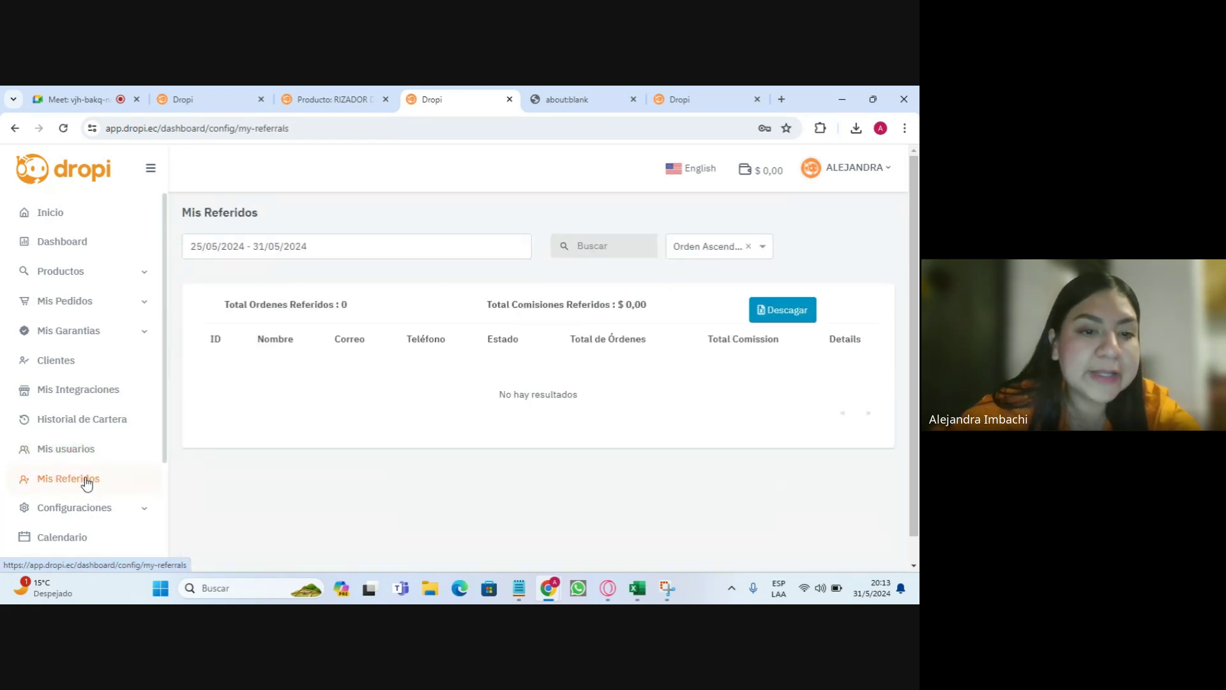
{"action": "left_click_drag", "start_coordinate": [484, 305], "coordinate": [676, 308]}
{"action": "left_click", "coordinate": [650, 332]}
{"action": "left_click", "coordinate": [676, 308]}
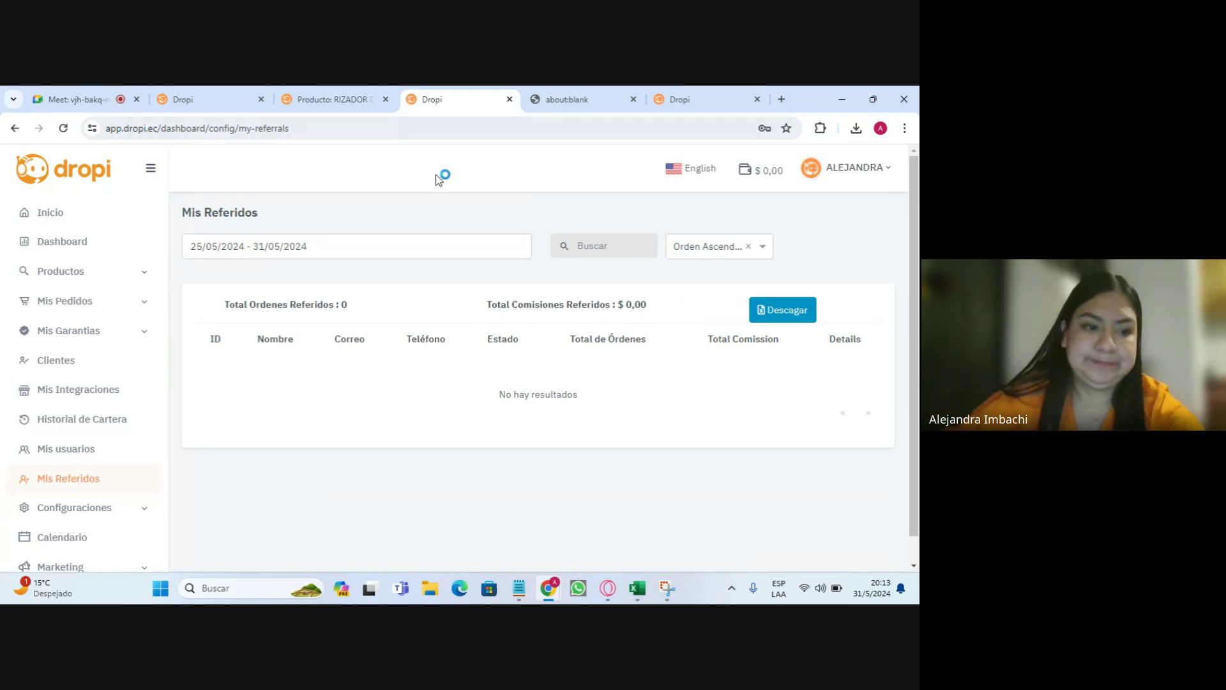
{"action": "scroll", "coordinate": [96, 447], "scroll_direction": "down", "scroll_amount": 1}
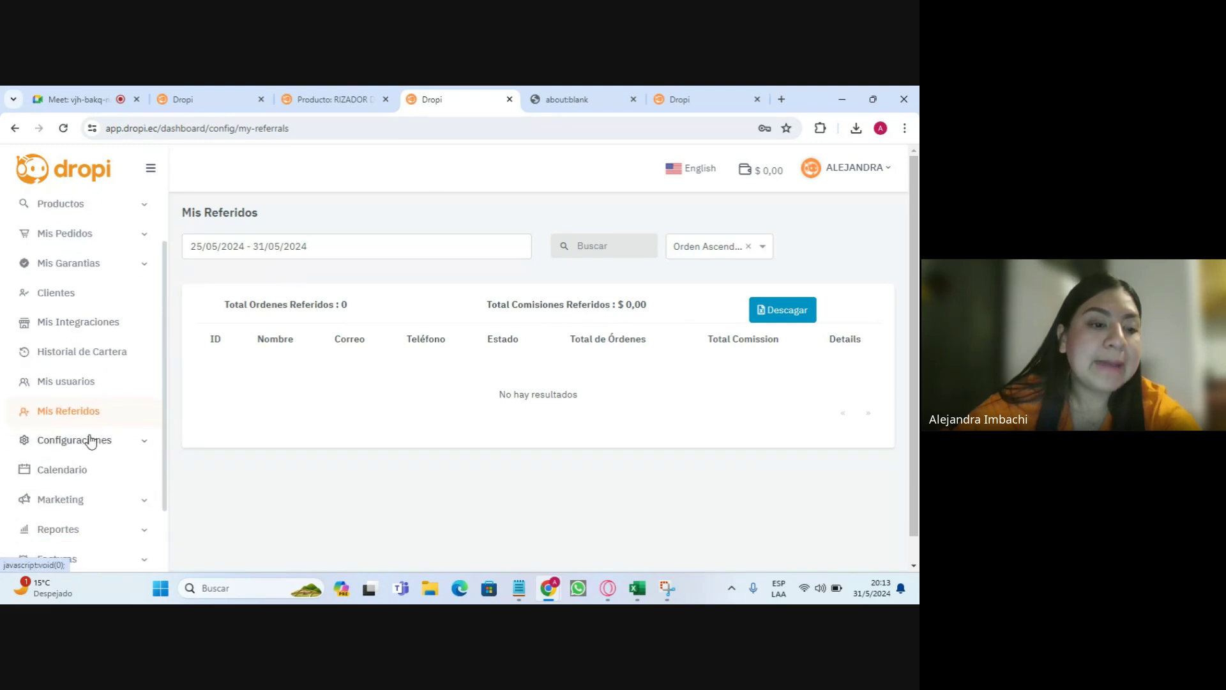
{"action": "left_click", "coordinate": [90, 440]}
{"action": "scroll", "coordinate": [110, 311], "scroll_direction": "down", "scroll_amount": 2}
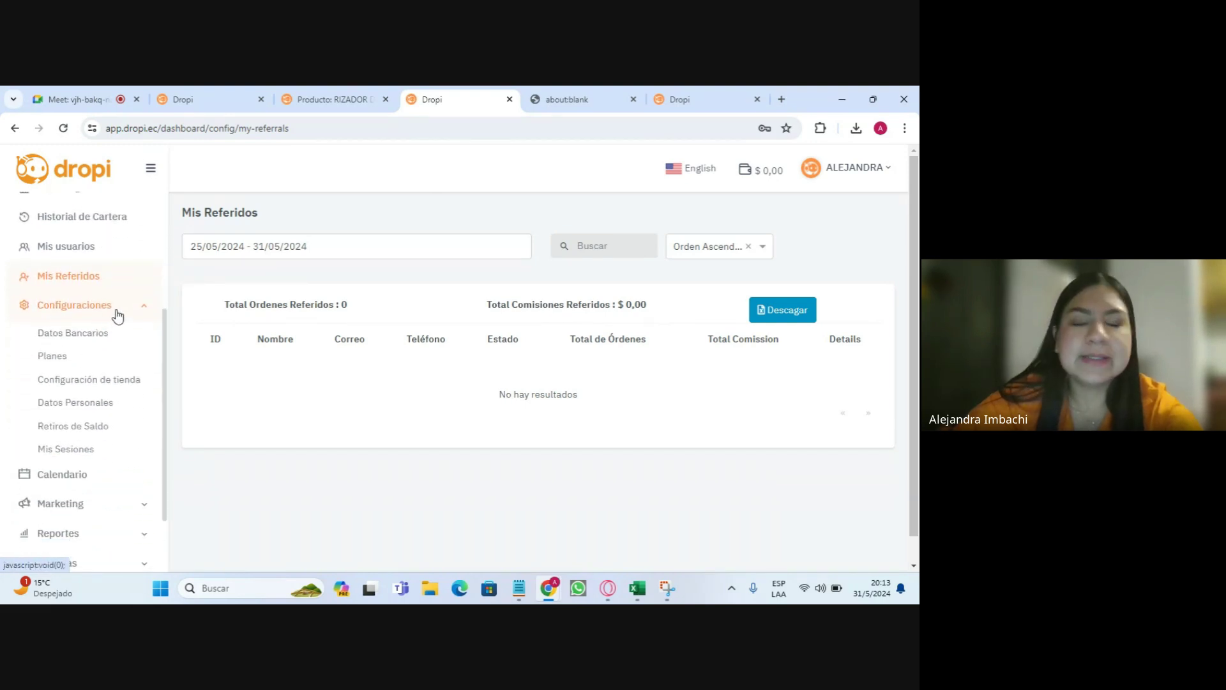
- Open Configuración de tienda and point out the authentication heading, e-mail and phone label
{"action": "left_click", "coordinate": [52, 385]}
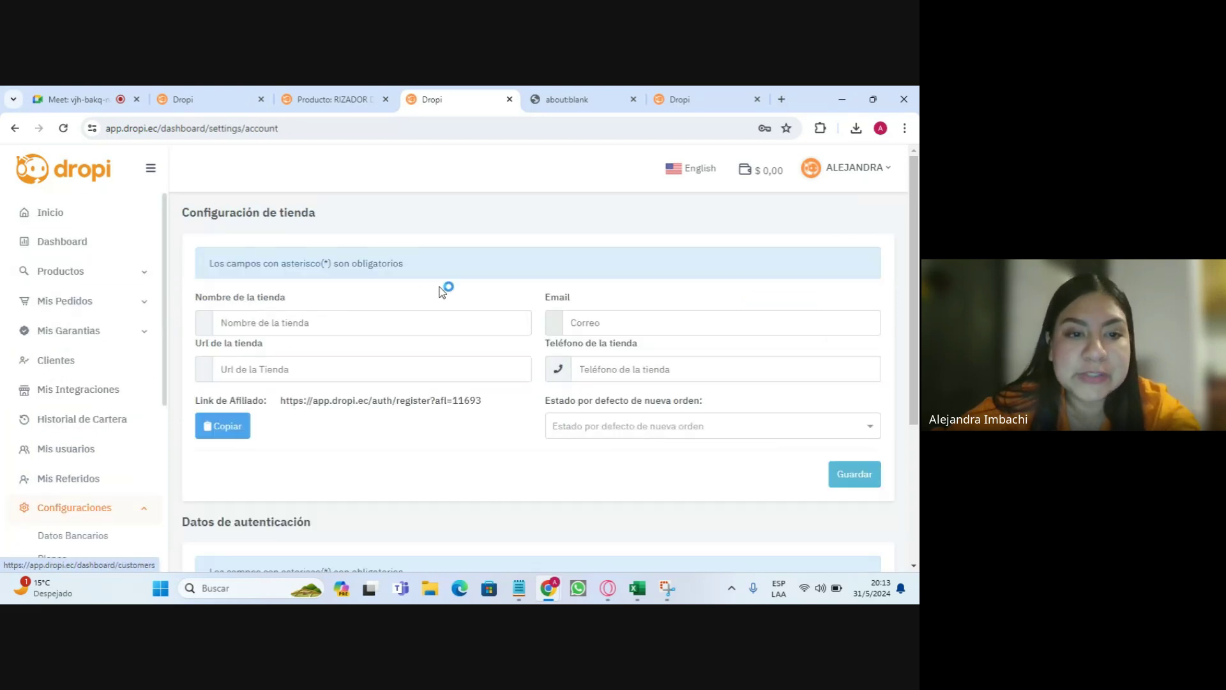
{"action": "scroll", "coordinate": [446, 289], "scroll_direction": "down", "scroll_amount": 1}
{"action": "scroll", "coordinate": [440, 289], "scroll_direction": "down", "scroll_amount": 2}
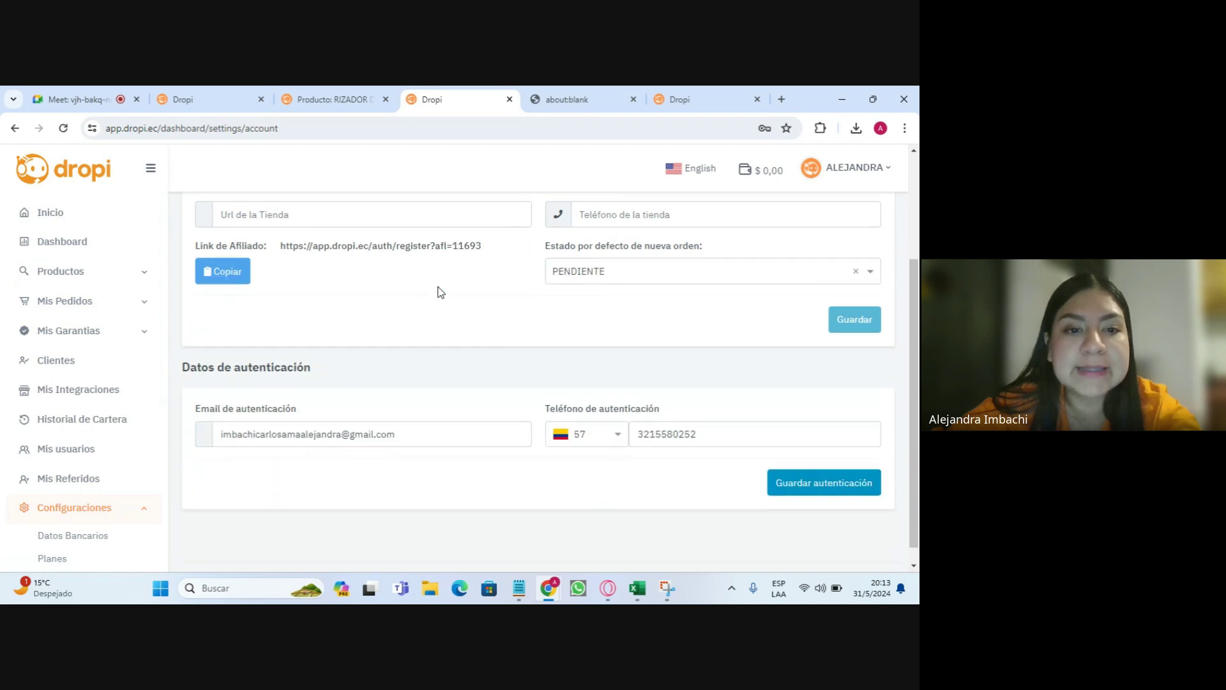
{"action": "mouse_move", "coordinate": [189, 350]}
{"action": "left_mouse_down"}
{"action": "mouse_move", "coordinate": [342, 361]}
{"action": "mouse_move", "coordinate": [182, 351]}
{"action": "left_mouse_up"}
{"action": "left_click", "coordinate": [371, 351]}
{"action": "left_click", "coordinate": [180, 351]}
{"action": "left_click", "coordinate": [342, 361]}
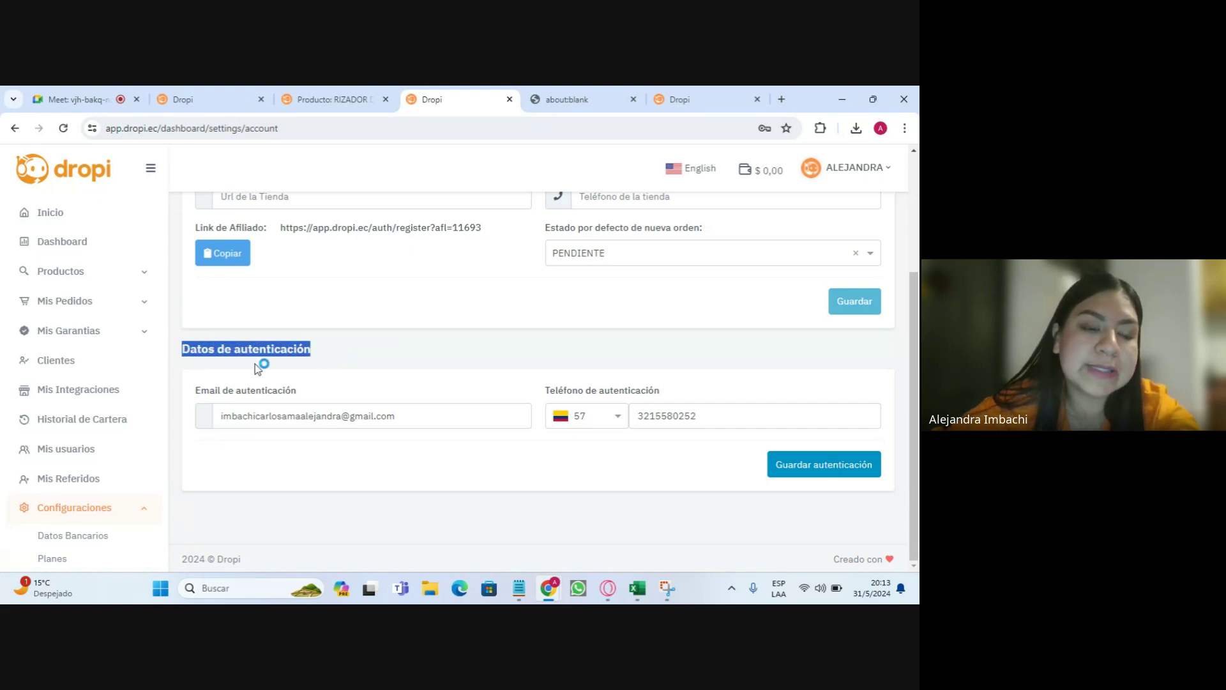
{"action": "left_click", "coordinate": [421, 417]}
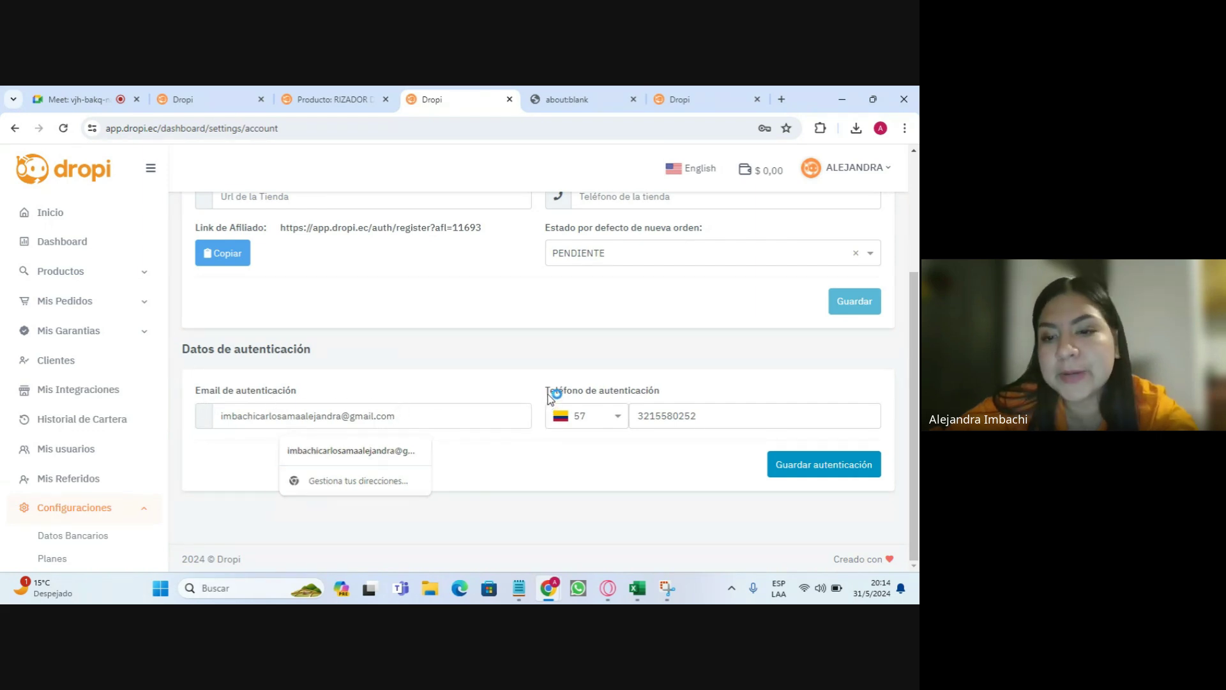
{"action": "left_click_drag", "start_coordinate": [552, 388], "coordinate": [438, 419]}
{"action": "left_click", "coordinate": [434, 420]}
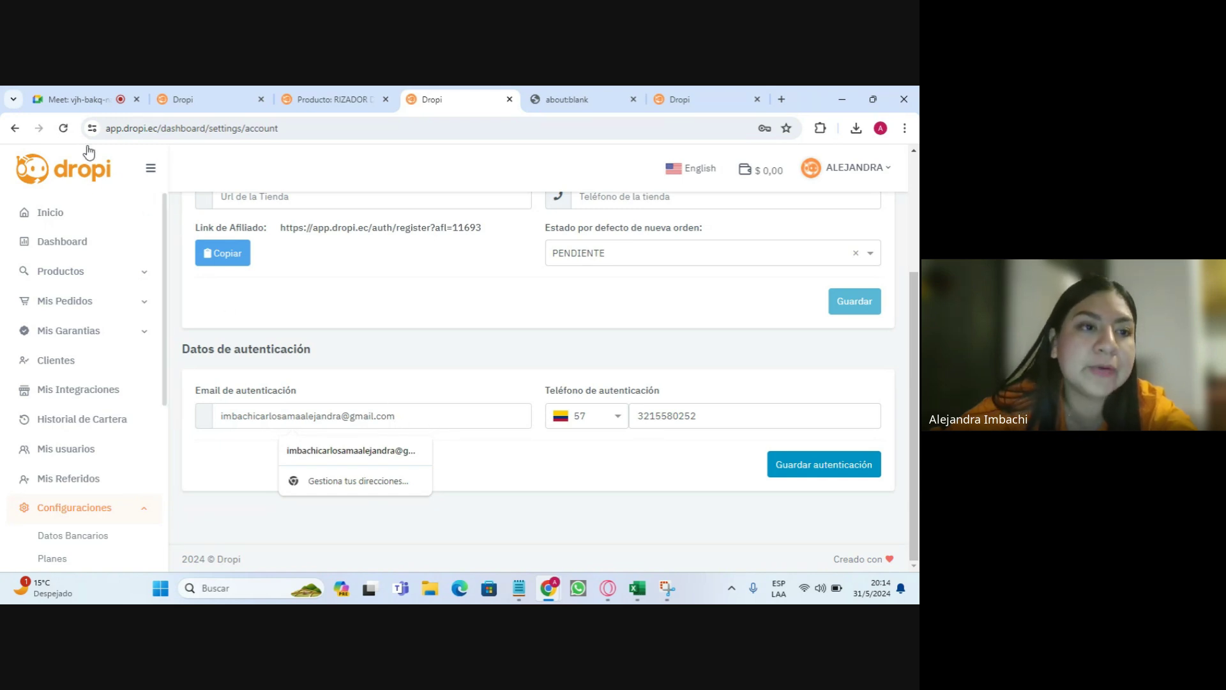
{"action": "left_click", "coordinate": [64, 128]}
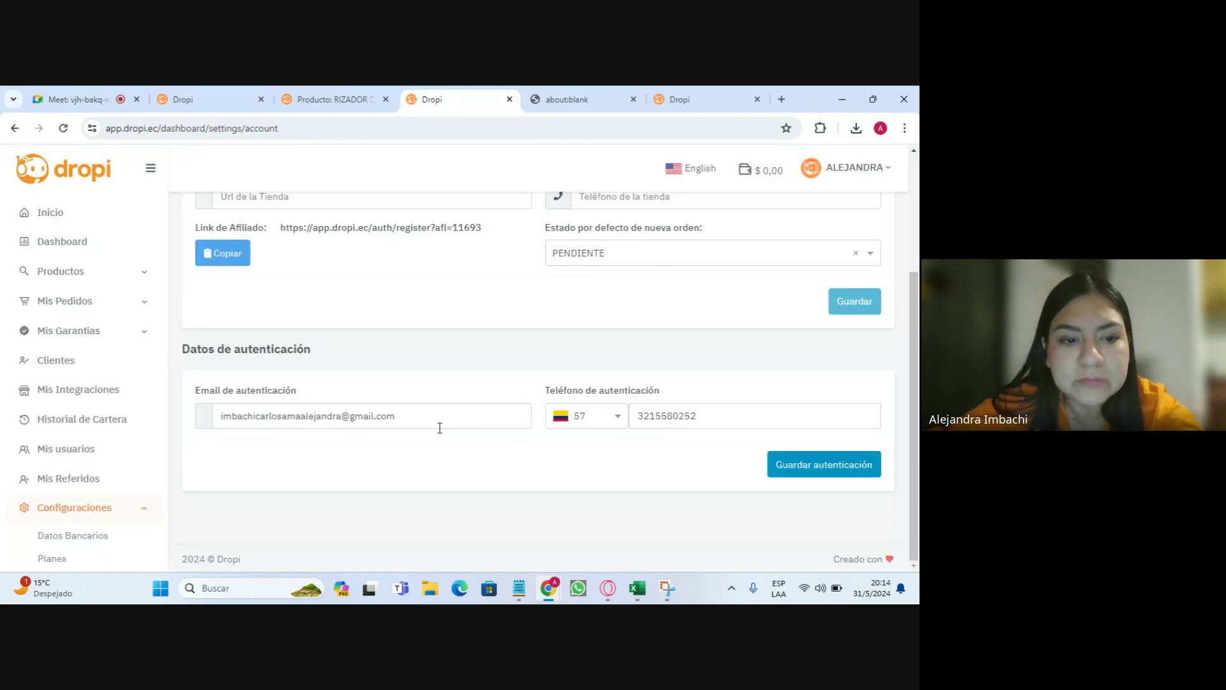
- Highlight the authentication e-mail and the Datos de autenticación and Configuración de tienda headings
{"action": "scroll", "coordinate": [315, 392], "scroll_direction": "up", "scroll_amount": 3}
{"action": "left_click_drag", "start_coordinate": [192, 211], "coordinate": [334, 212]}
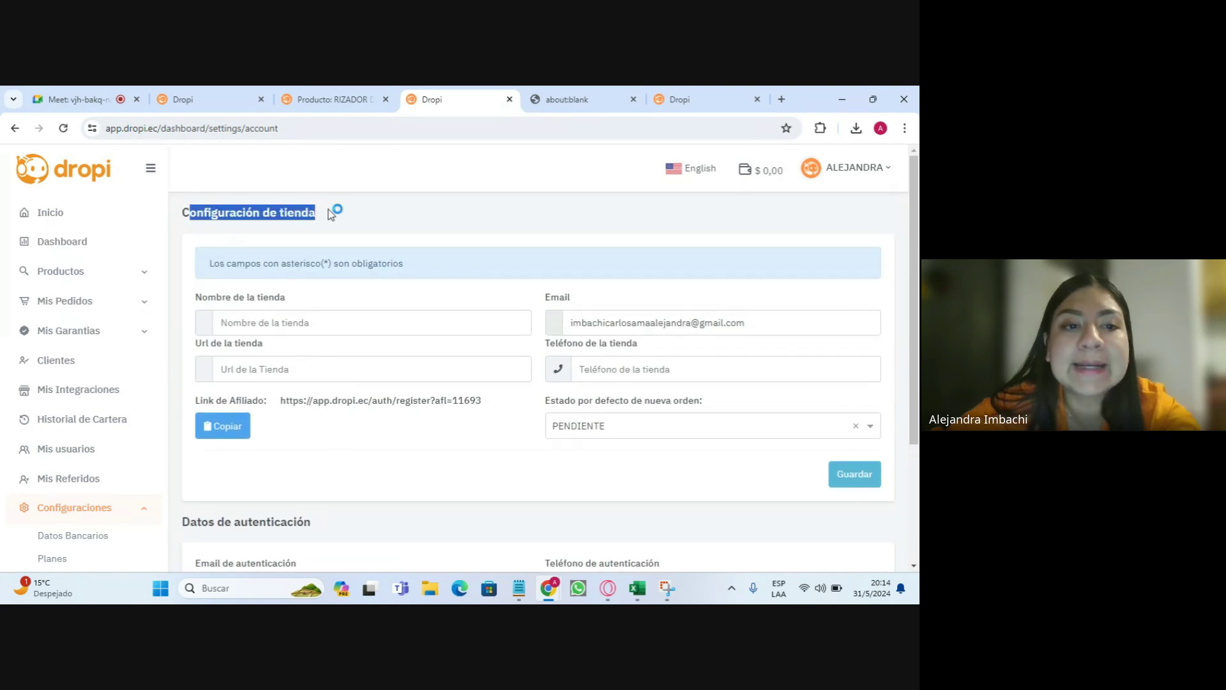
{"action": "scroll", "coordinate": [350, 293], "scroll_direction": "down", "scroll_amount": 2}
{"action": "scroll", "coordinate": [351, 293], "scroll_direction": "down", "scroll_amount": 1}
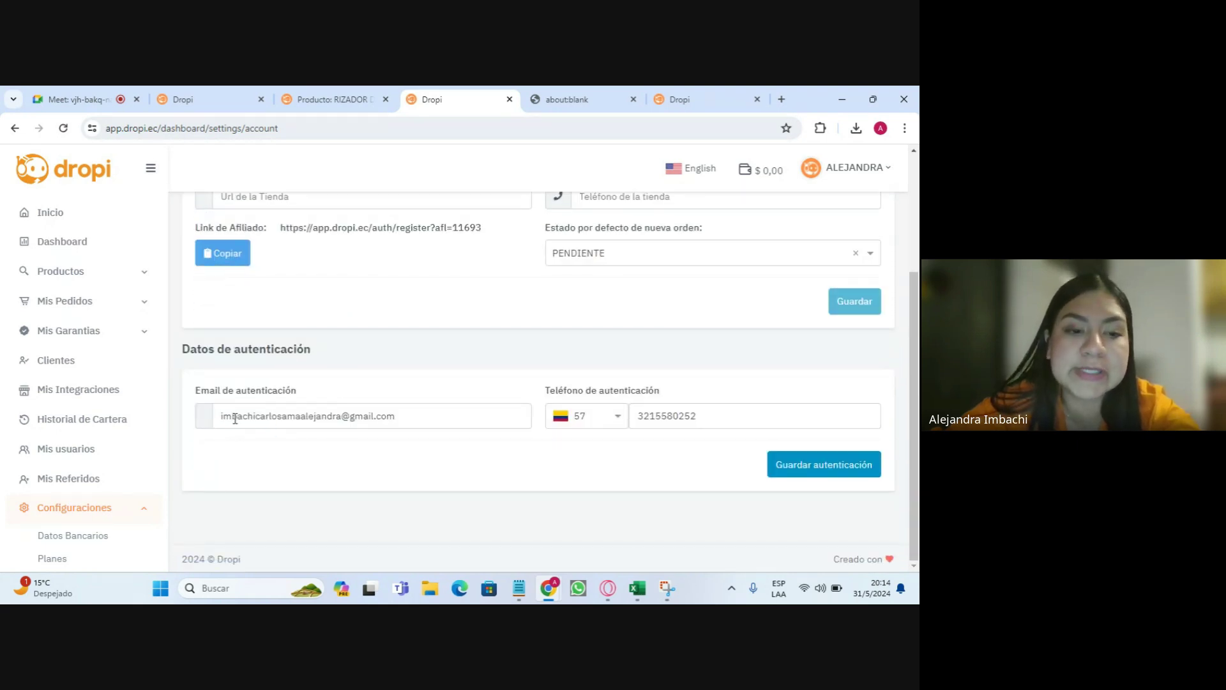
{"action": "left_click", "coordinate": [449, 420]}
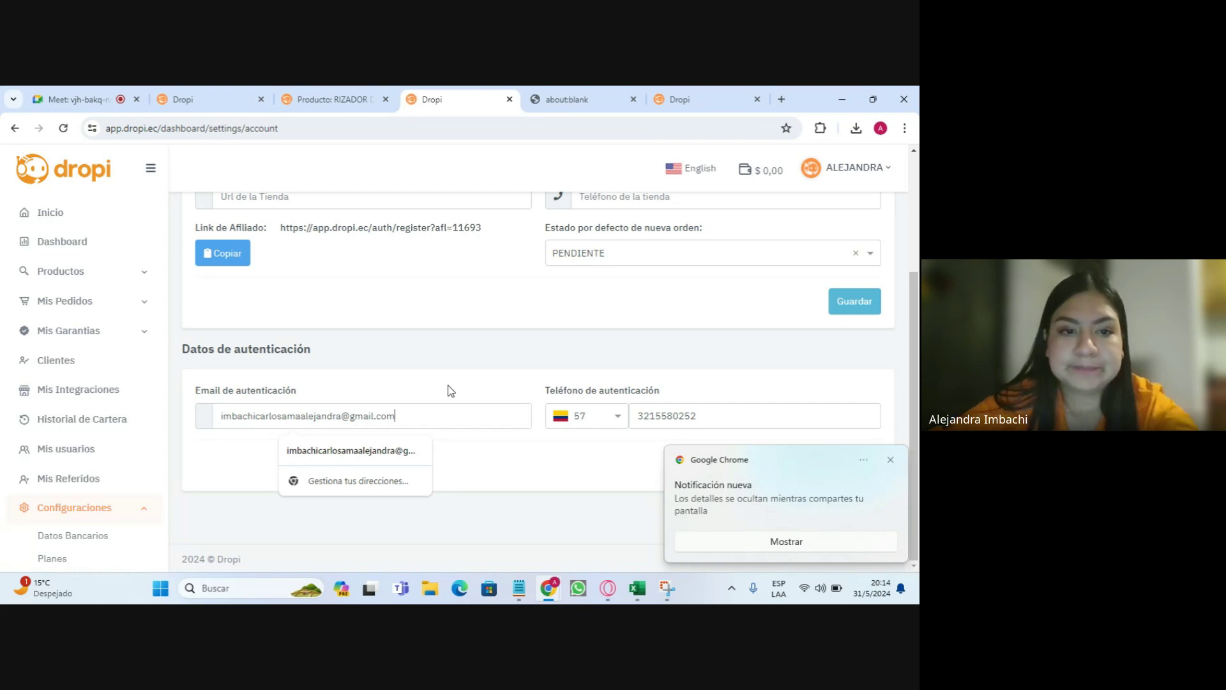
{"action": "scroll", "coordinate": [446, 387], "scroll_direction": "up", "scroll_amount": 3}
{"action": "scroll", "coordinate": [407, 395], "scroll_direction": "up", "scroll_amount": 1}
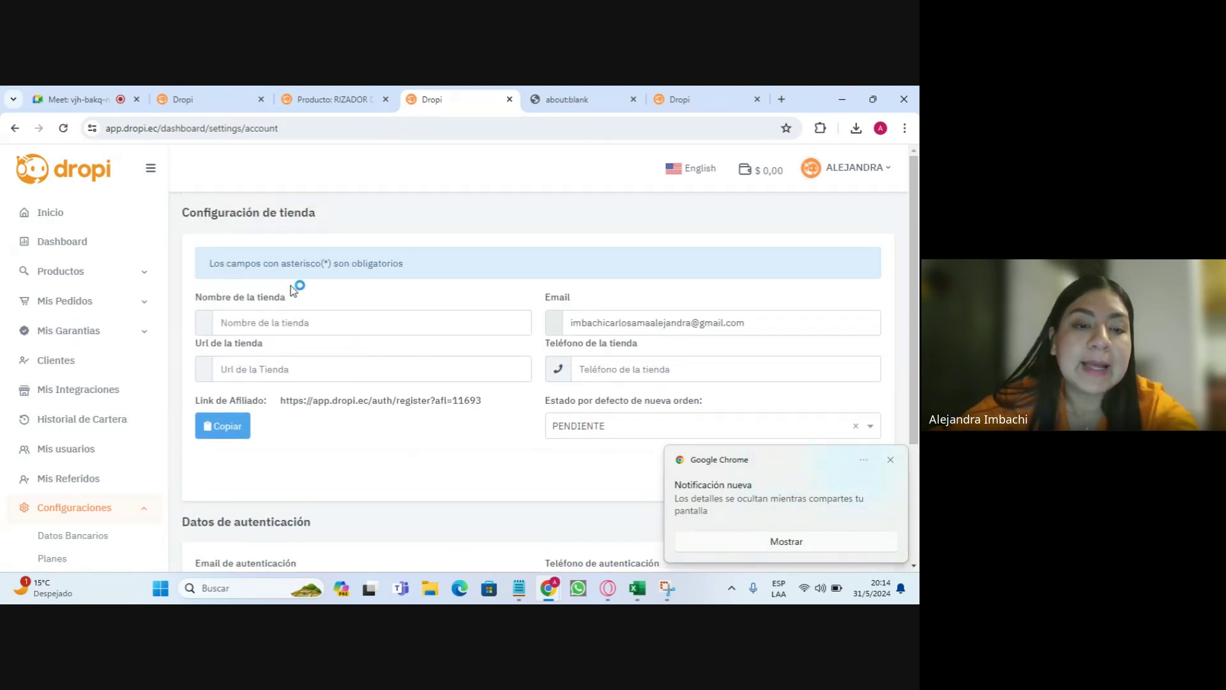
{"action": "left_click_drag", "start_coordinate": [186, 524], "coordinate": [292, 522]}
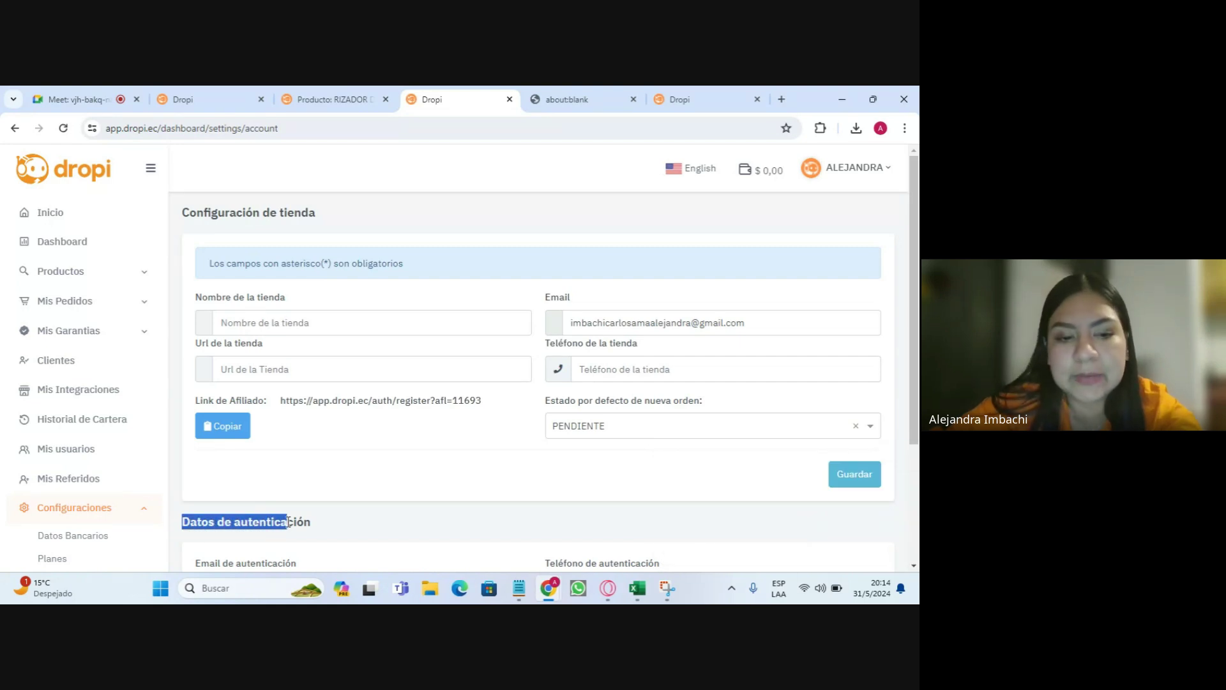
{"action": "left_click_drag", "start_coordinate": [189, 522], "coordinate": [300, 523]}
{"action": "left_click", "coordinate": [305, 523]}
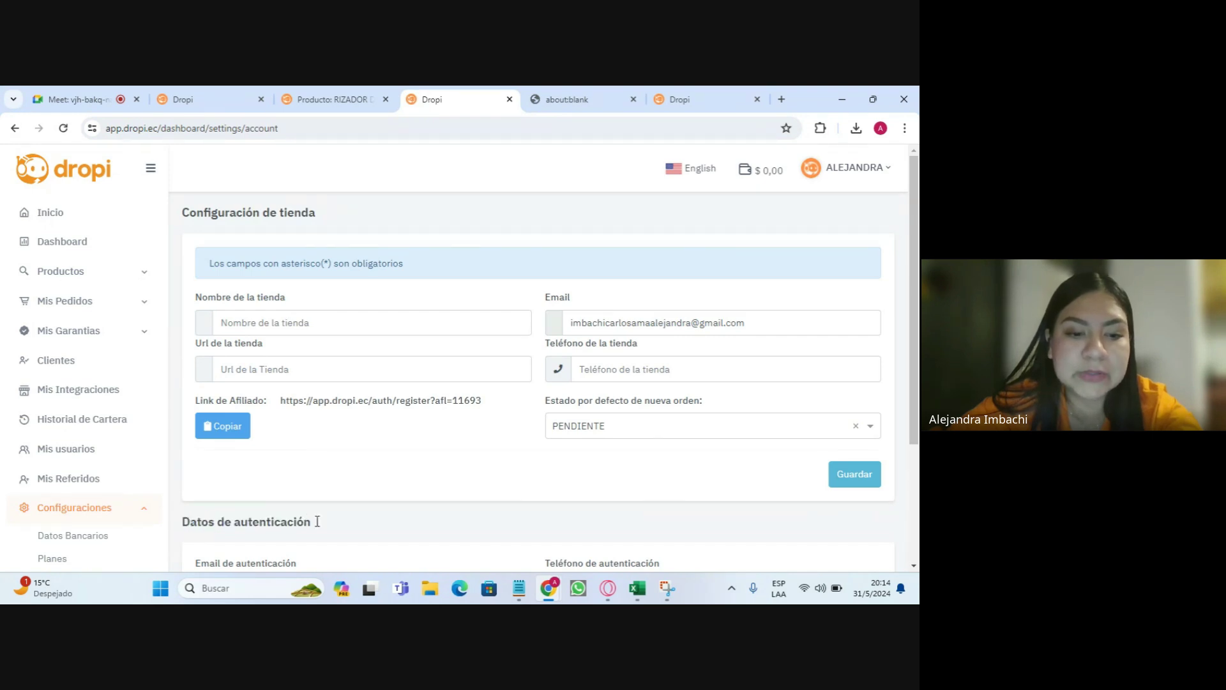
{"action": "left_click_drag", "start_coordinate": [188, 215], "coordinate": [314, 213]}
{"action": "left_click", "coordinate": [326, 254]}
- Enter 'laal store' as the store name and fill in the store phone number
{"action": "left_click", "coordinate": [295, 321]}
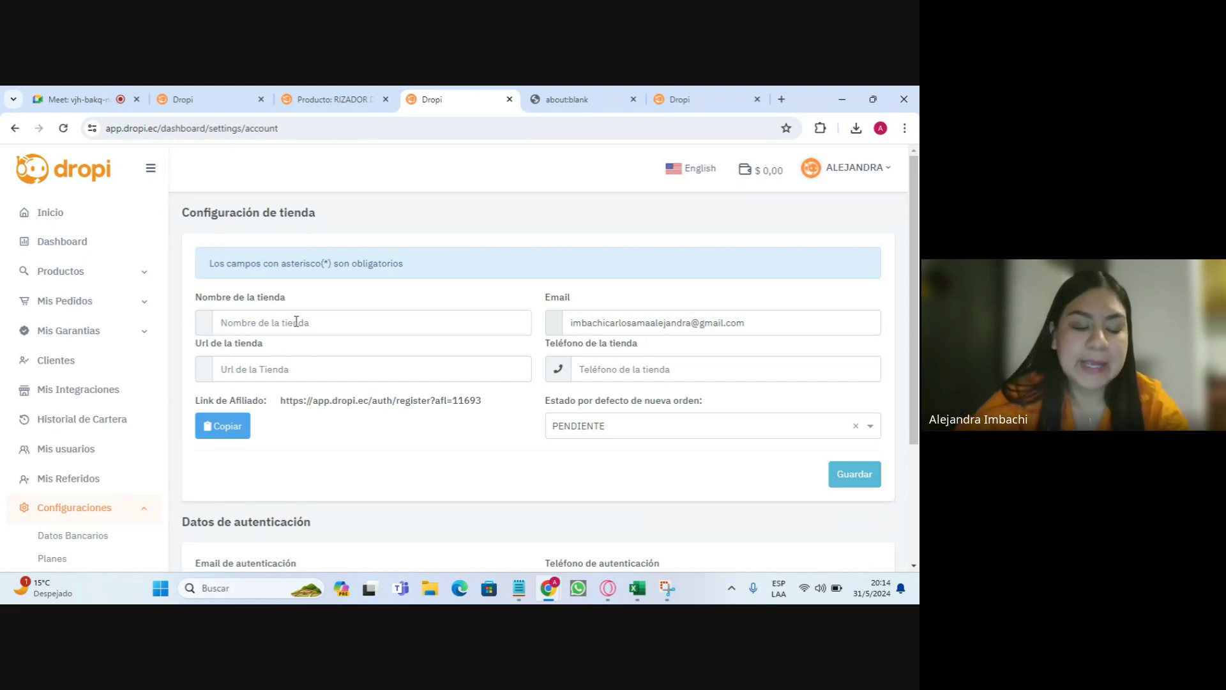
{"action": "type", "text": "laal sto"}
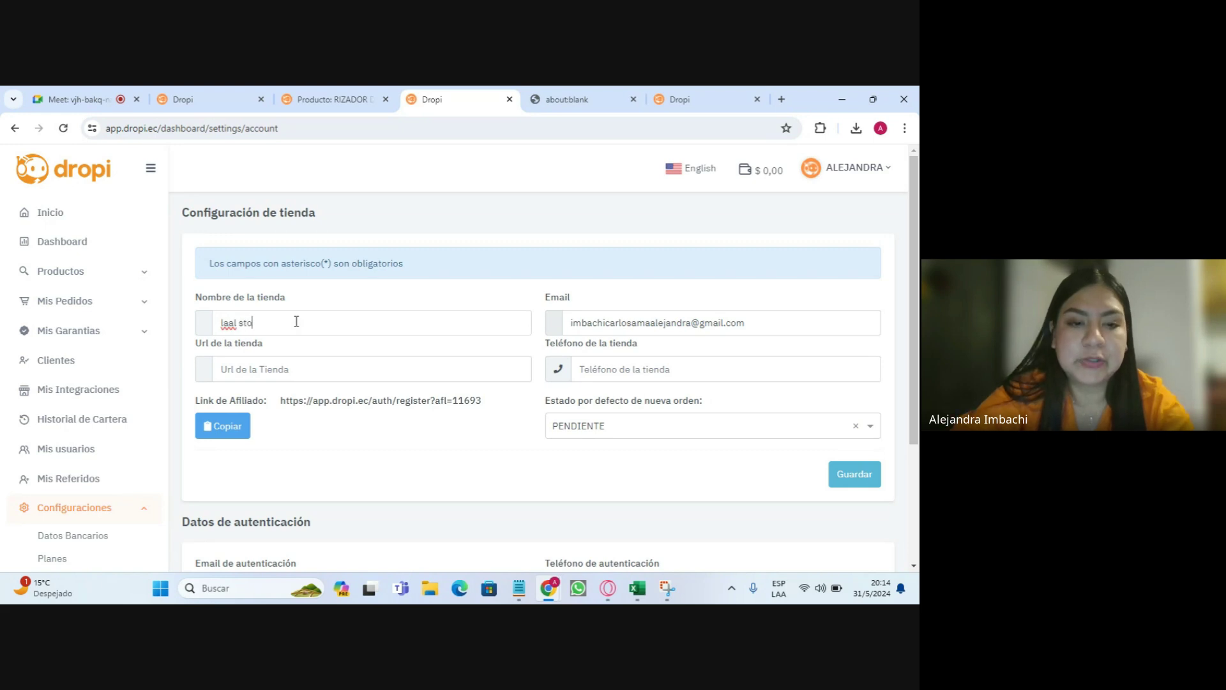
{"action": "type", "text": "re"}
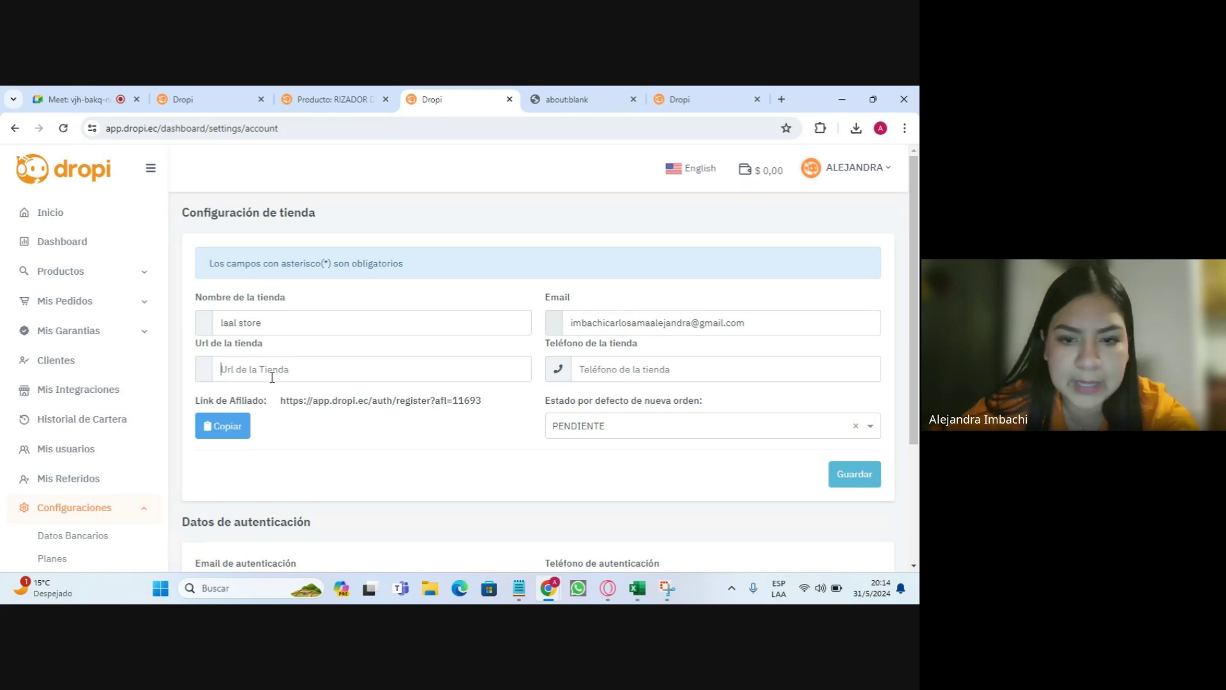
{"action": "left_click", "coordinate": [631, 369]}
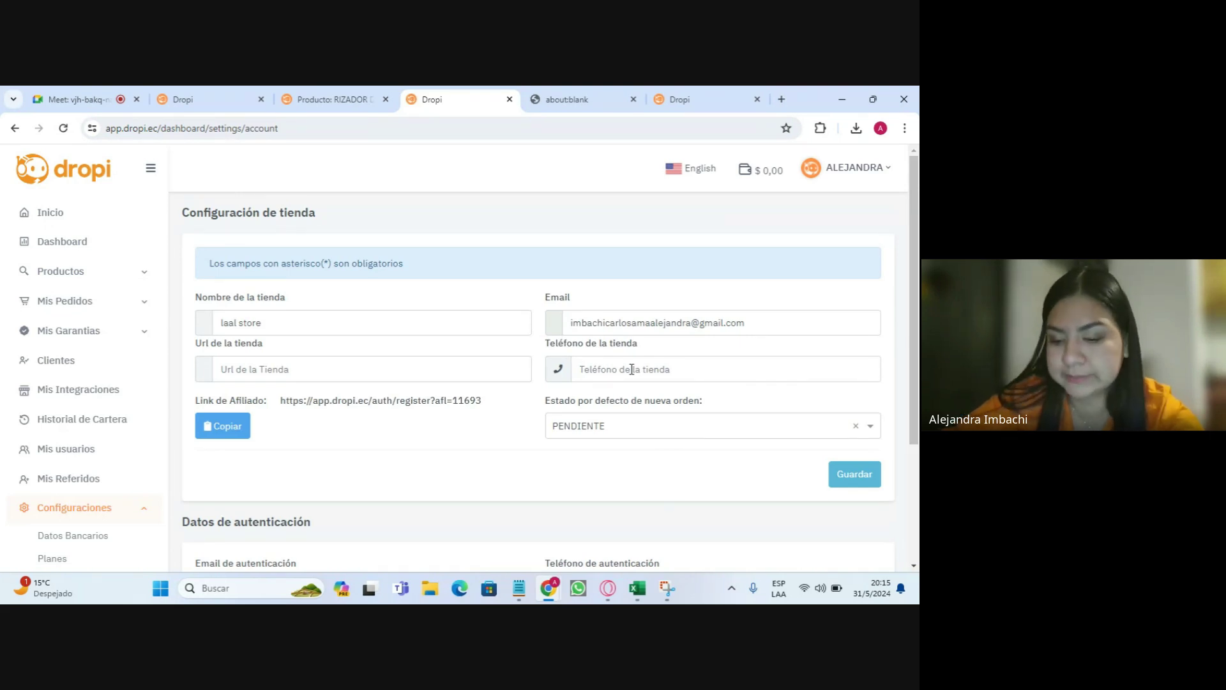
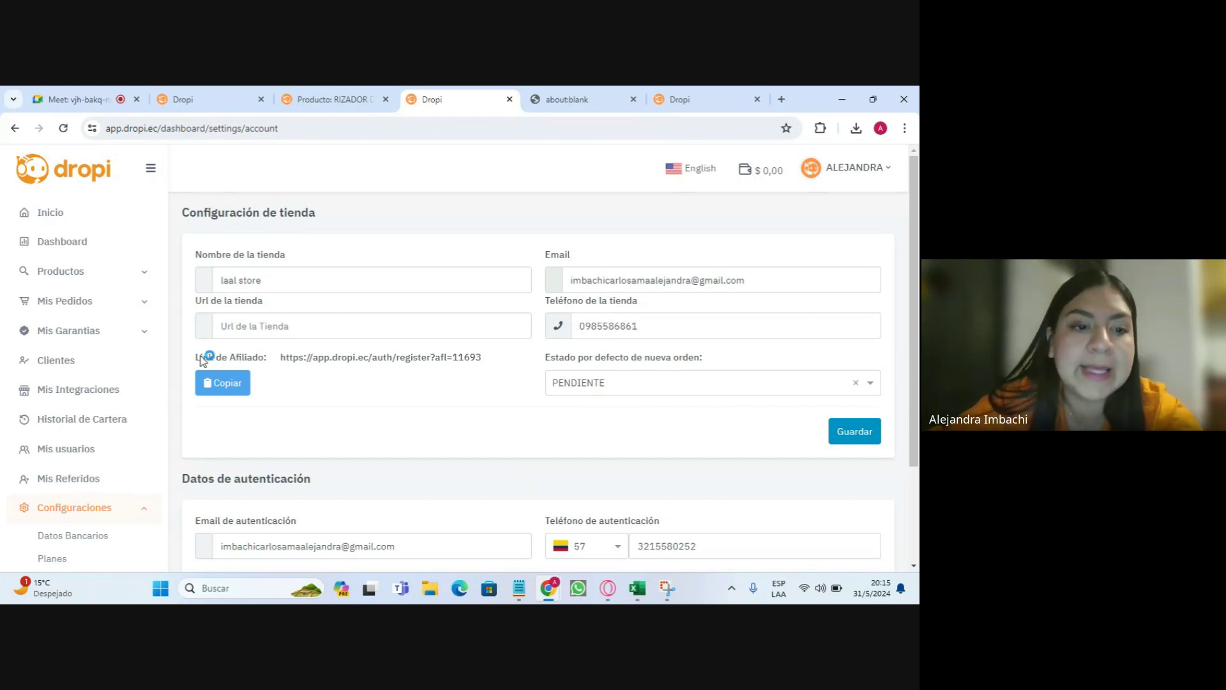
- Highlight the store's affiliate link URL
{"action": "left_click_drag", "start_coordinate": [200, 357], "coordinate": [479, 365]}
{"action": "left_click", "coordinate": [486, 362]}
{"action": "triple_click", "coordinate": [486, 362]}
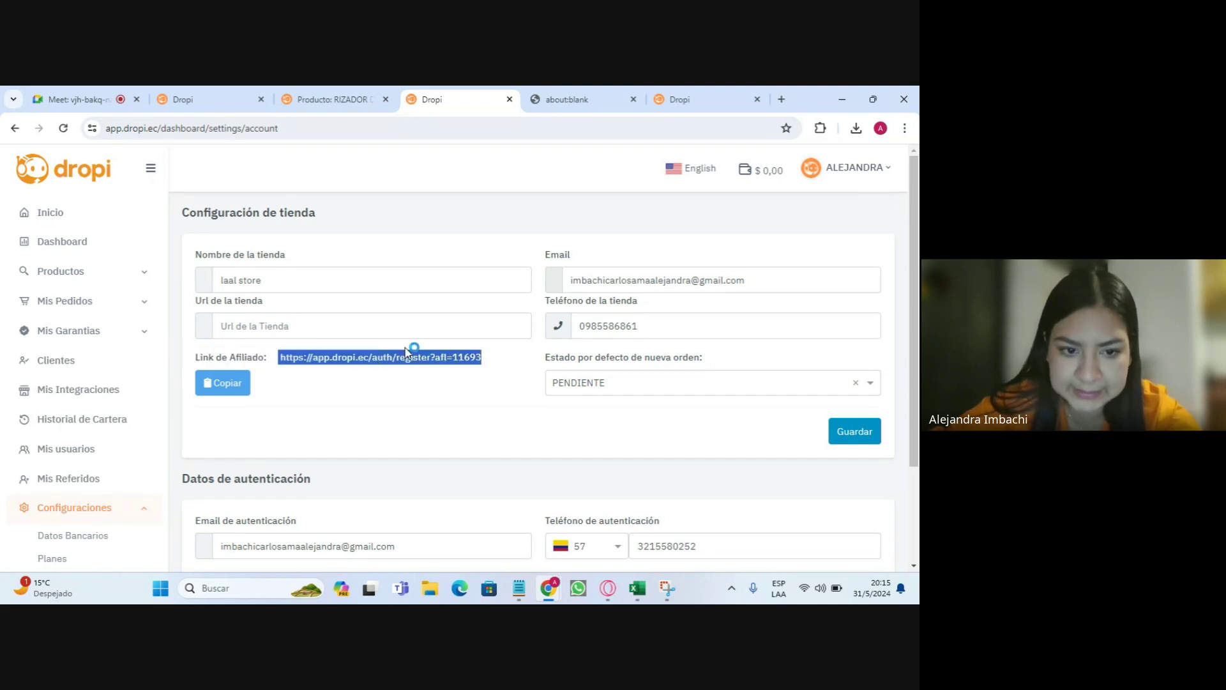
{"action": "left_click", "coordinate": [313, 362]}
{"action": "left_click_drag", "start_coordinate": [285, 356], "coordinate": [402, 375]}
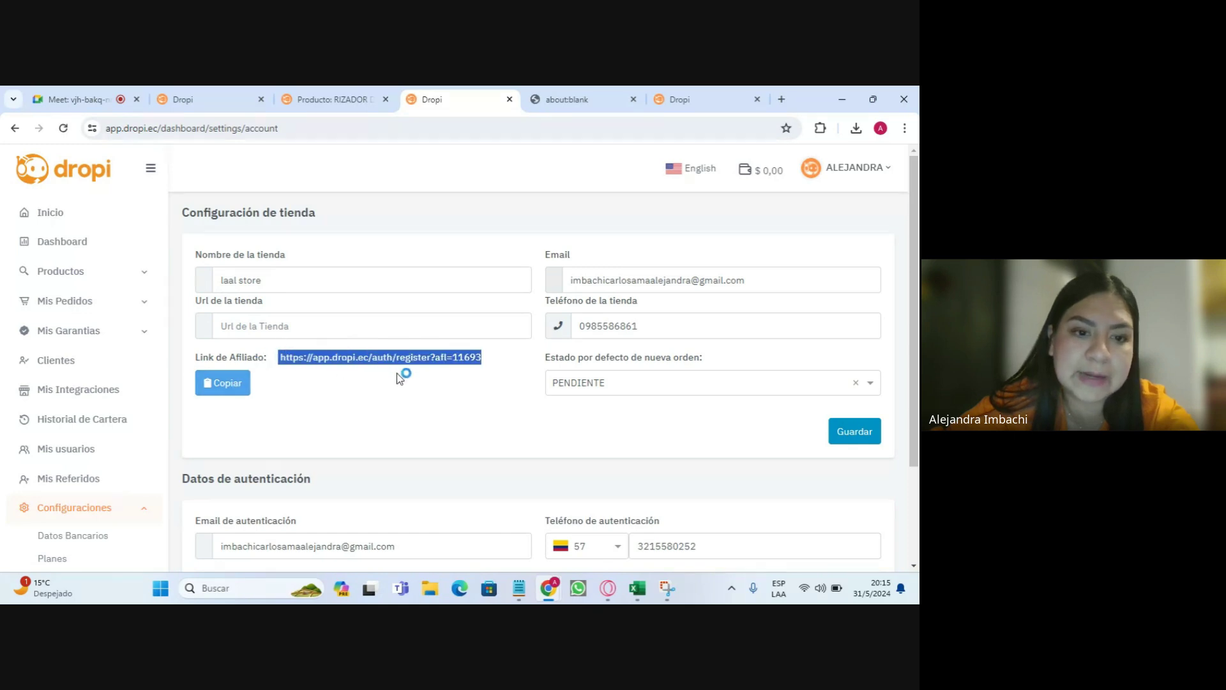
{"action": "left_click", "coordinate": [410, 364]}
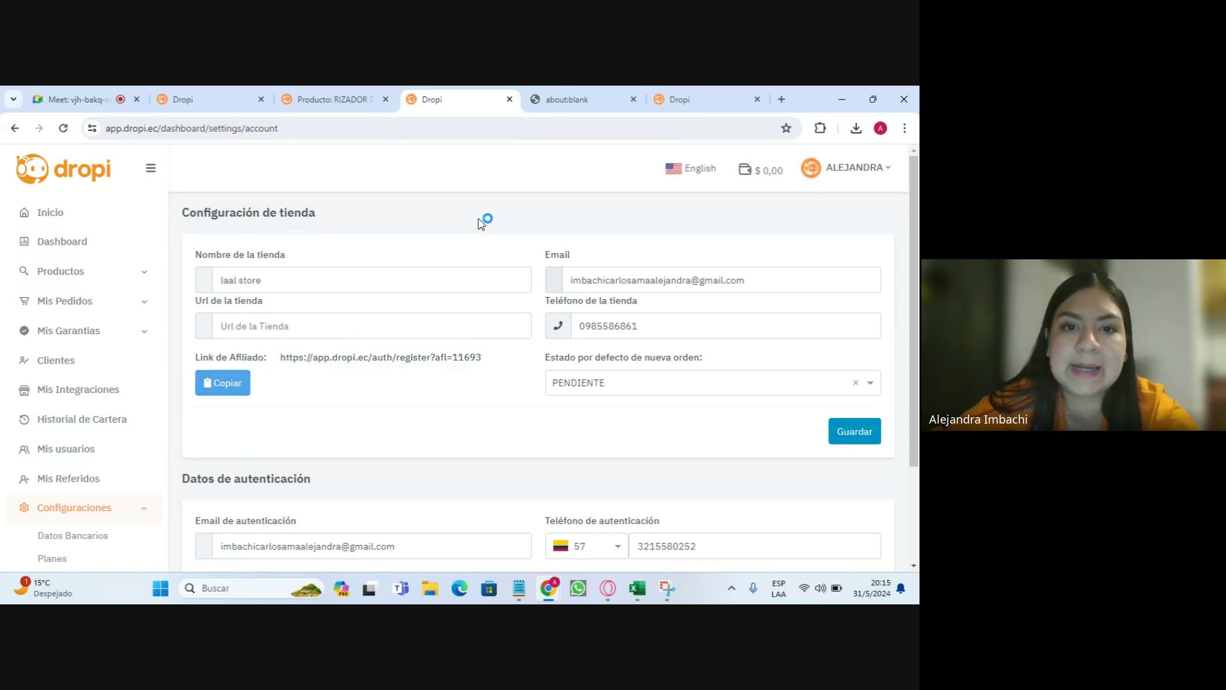
{"action": "left_click_drag", "start_coordinate": [493, 359], "coordinate": [311, 359]}
{"action": "left_click", "coordinate": [309, 358]}
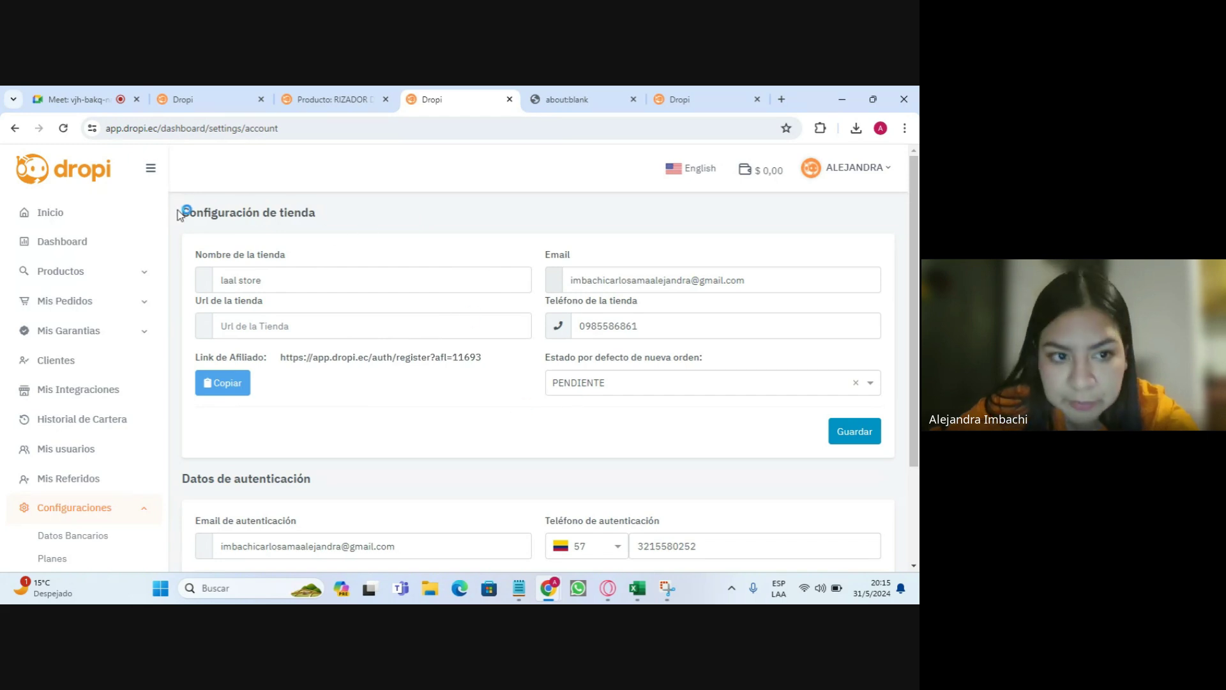
- Set the default new-order status to PENDIENTE
{"action": "left_click_drag", "start_coordinate": [181, 212], "coordinate": [308, 210]}
{"action": "left_click_drag", "start_coordinate": [546, 358], "coordinate": [705, 358]}
{"action": "left_click", "coordinate": [716, 358]}
{"action": "left_click", "coordinate": [618, 383]}
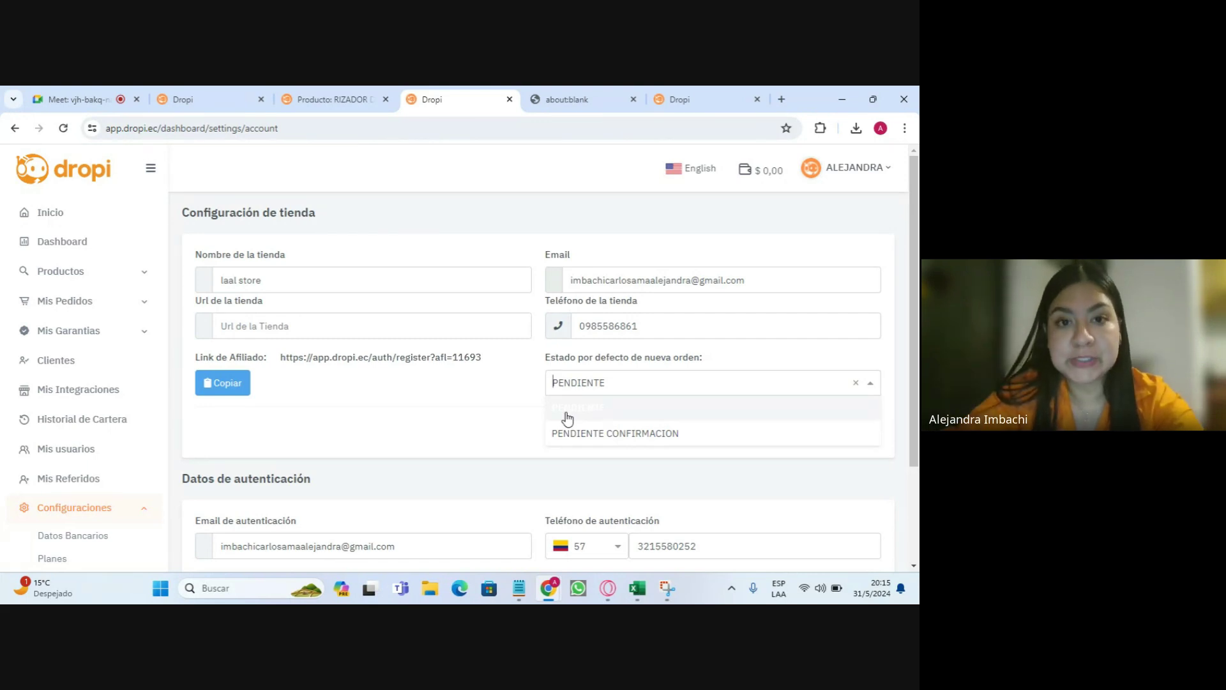
{"action": "left_click", "coordinate": [558, 407]}
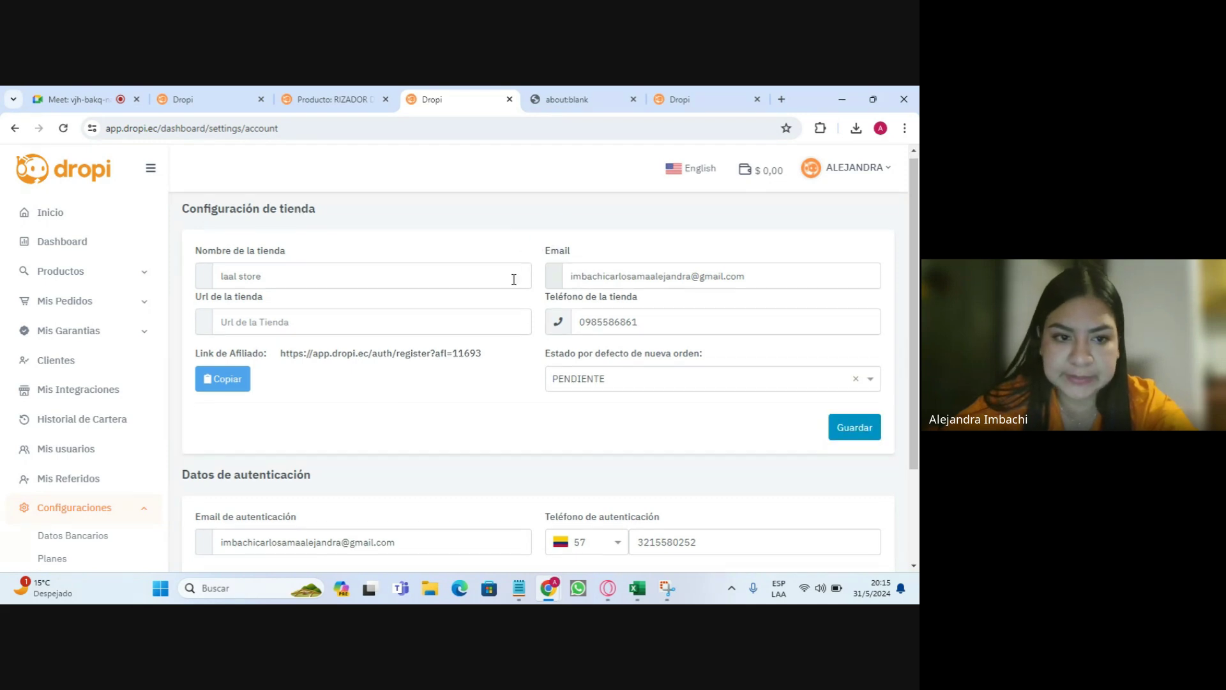
- Point out the store configuration heading and save the store settings
{"action": "scroll", "coordinate": [514, 294], "scroll_direction": "down", "scroll_amount": 2}
{"action": "scroll", "coordinate": [505, 313], "scroll_direction": "up", "scroll_amount": 2}
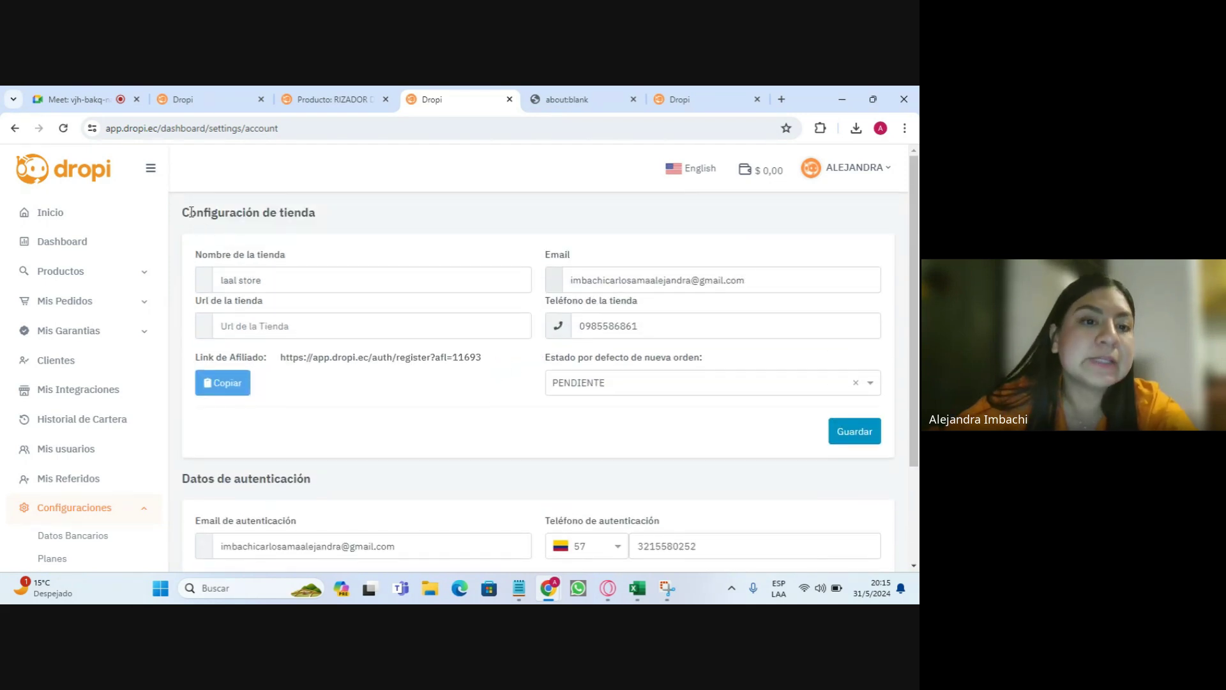
{"action": "left_click_drag", "start_coordinate": [190, 212], "coordinate": [339, 217]}
{"action": "left_click_drag", "start_coordinate": [181, 210], "coordinate": [334, 210]}
{"action": "left_click", "coordinate": [335, 210]}
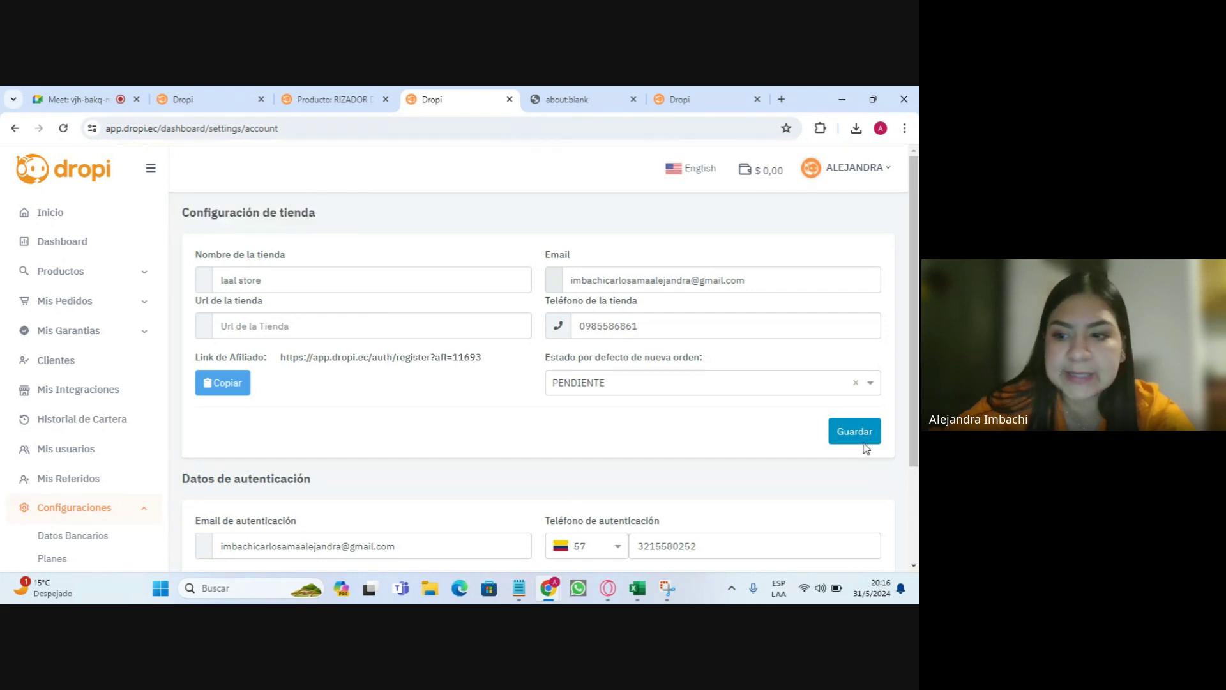
{"action": "left_click", "coordinate": [850, 438]}
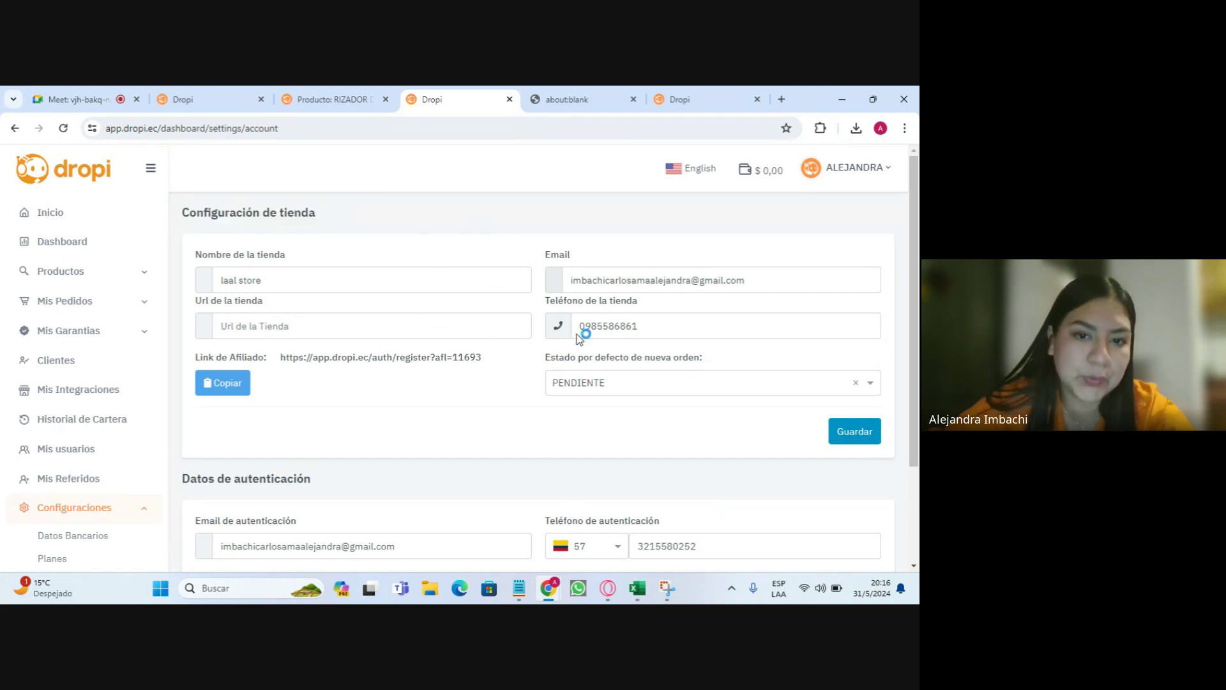
- Point out the authentication details section below the saved settings
{"action": "left_click_drag", "start_coordinate": [185, 479], "coordinate": [291, 478]}
{"action": "left_click", "coordinate": [210, 508]}
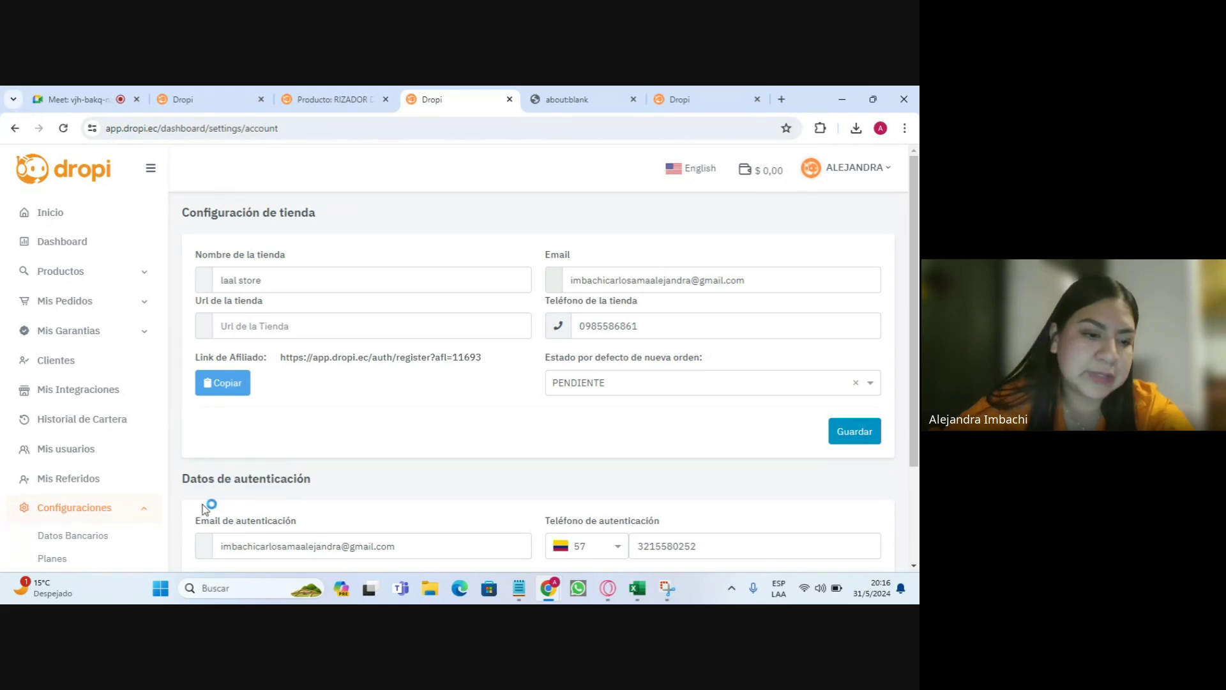
{"action": "scroll", "coordinate": [75, 485], "scroll_direction": "down", "scroll_amount": 1}
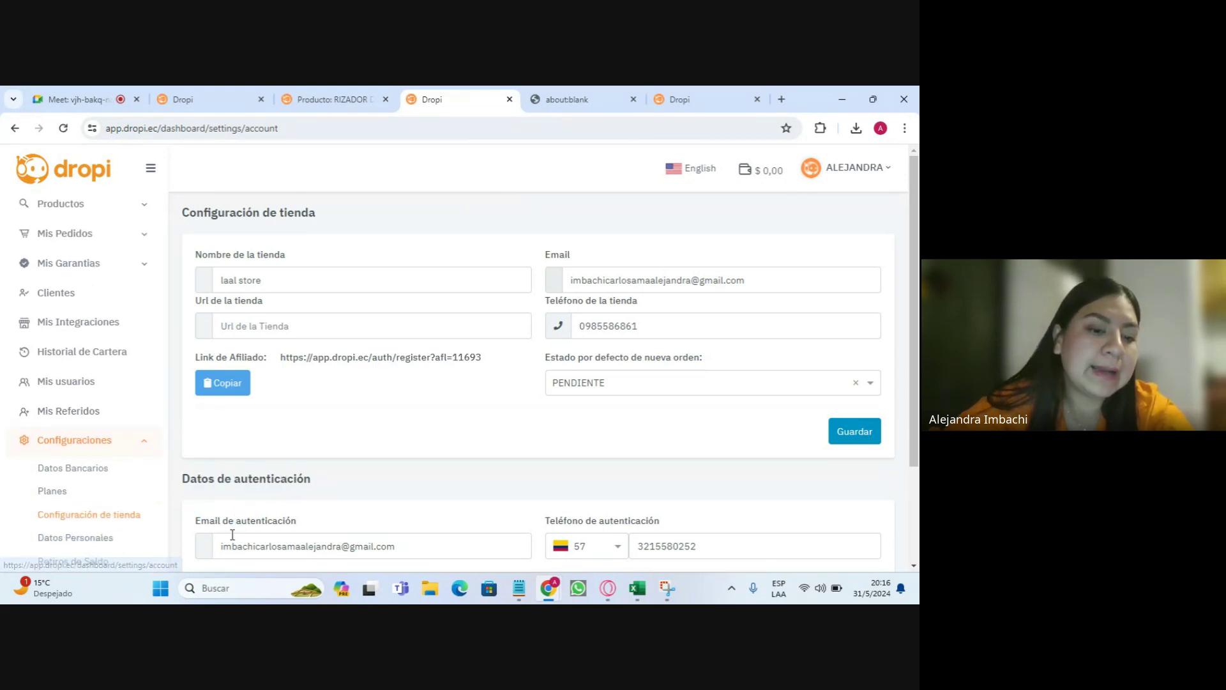
{"action": "left_click_drag", "start_coordinate": [232, 546], "coordinate": [457, 542]}
{"action": "left_click", "coordinate": [458, 542]}
{"action": "scroll", "coordinate": [90, 454], "scroll_direction": "down", "scroll_amount": 1}
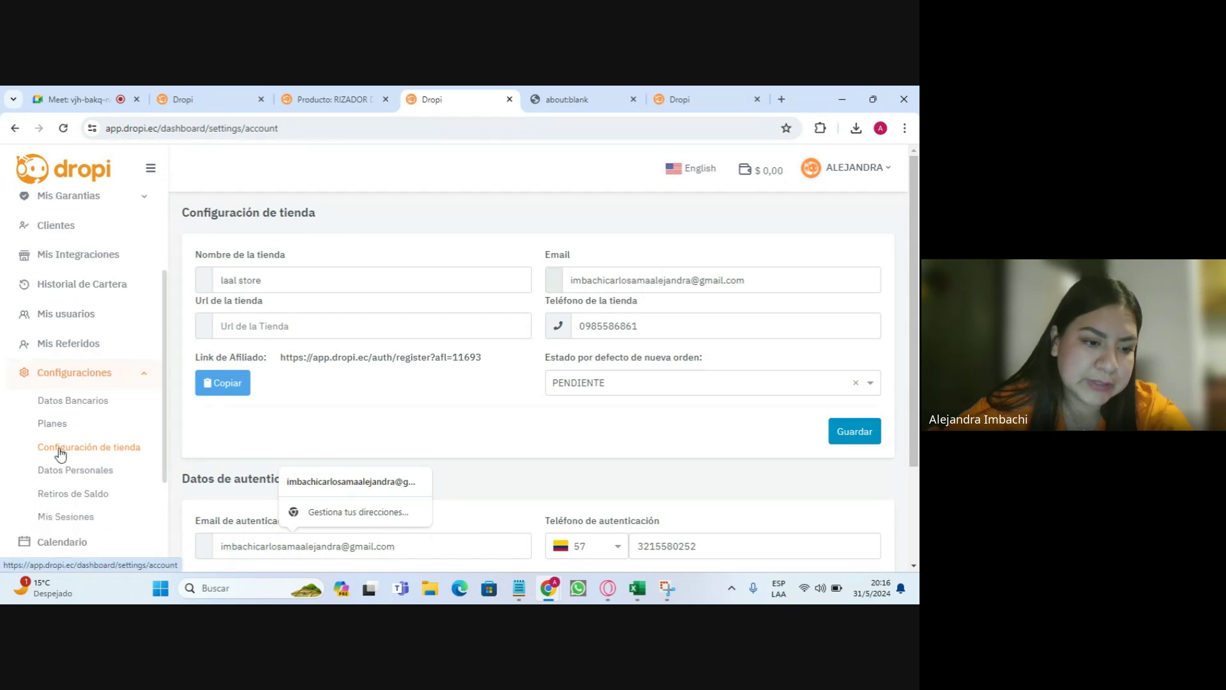
- Open Datos Personales and point out the empty address field and optional RUT upload
{"action": "left_click", "coordinate": [72, 473]}
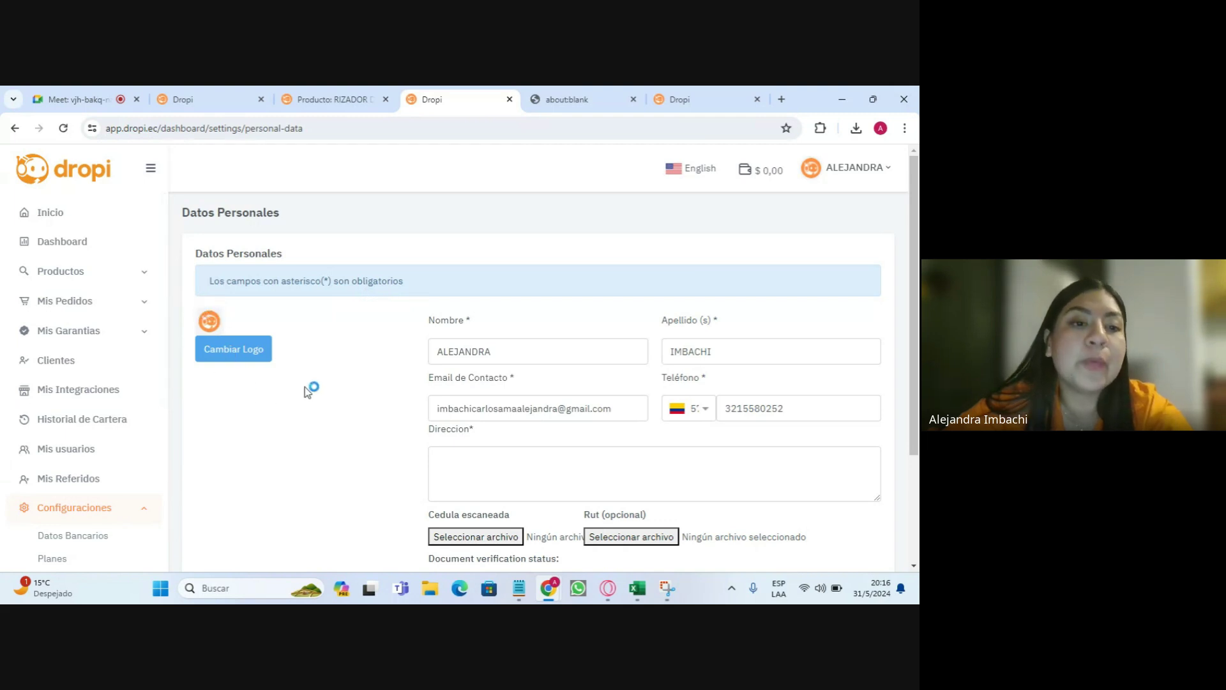
{"action": "left_click", "coordinate": [542, 460]}
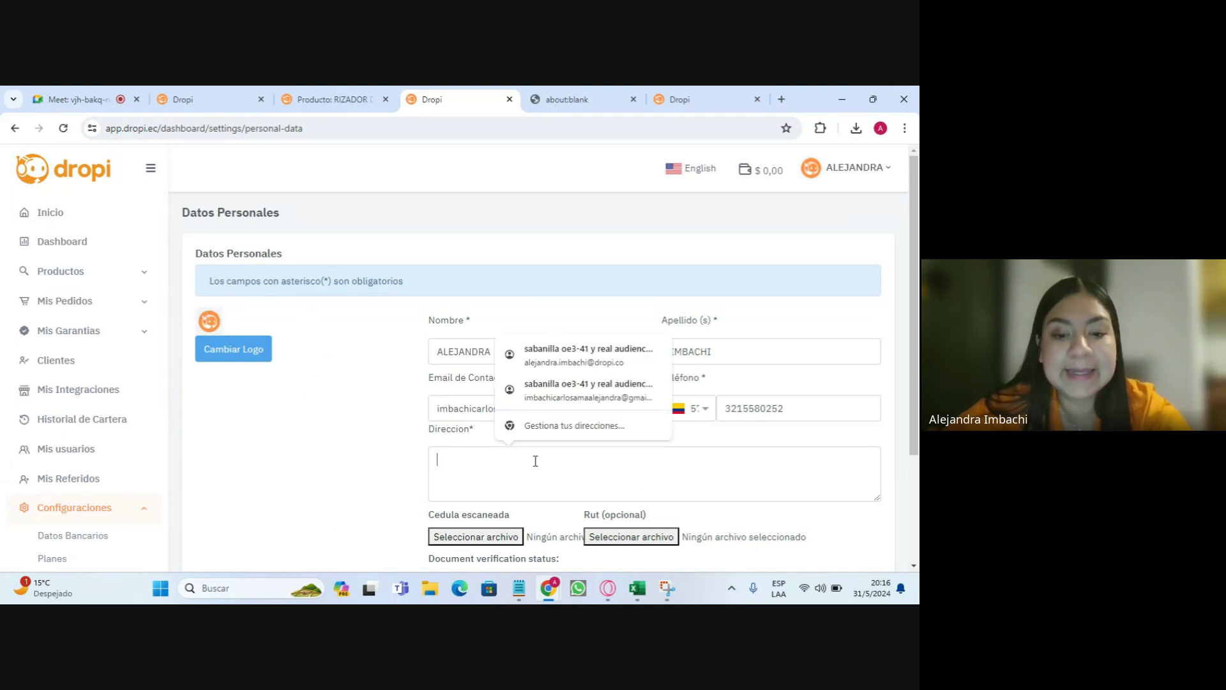
{"action": "scroll", "coordinate": [470, 449], "scroll_direction": "down", "scroll_amount": 2}
{"action": "left_click_drag", "start_coordinate": [596, 379], "coordinate": [663, 383]}
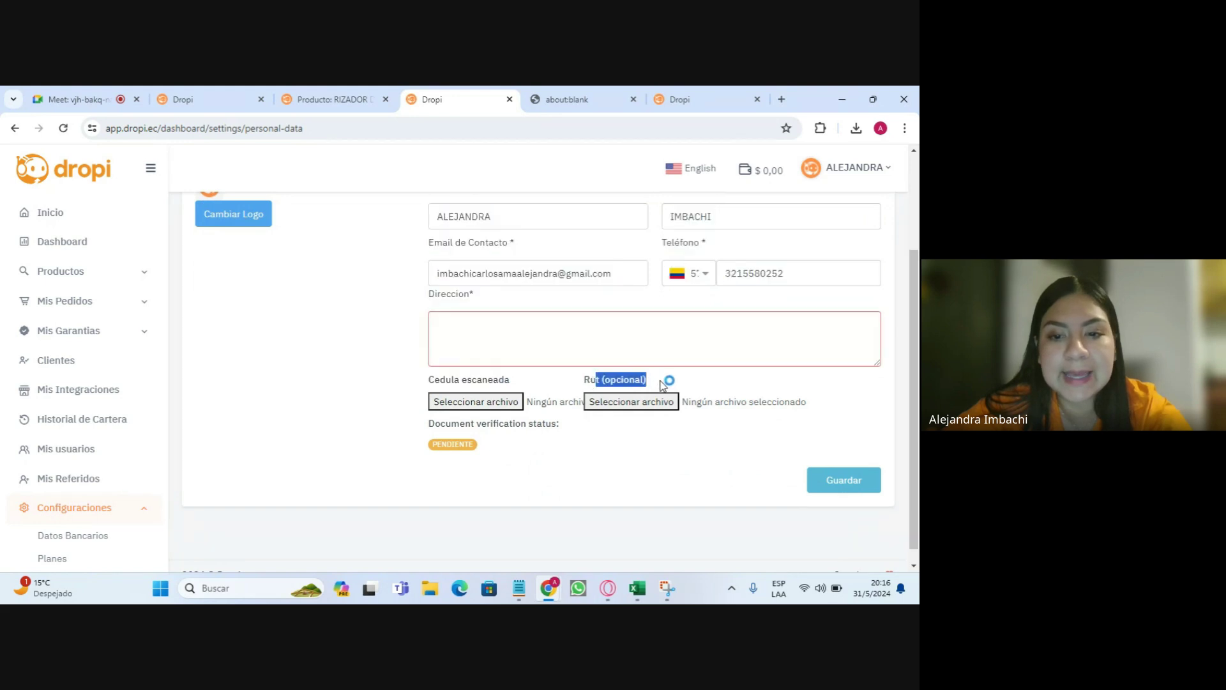
{"action": "left_click", "coordinate": [452, 377]}
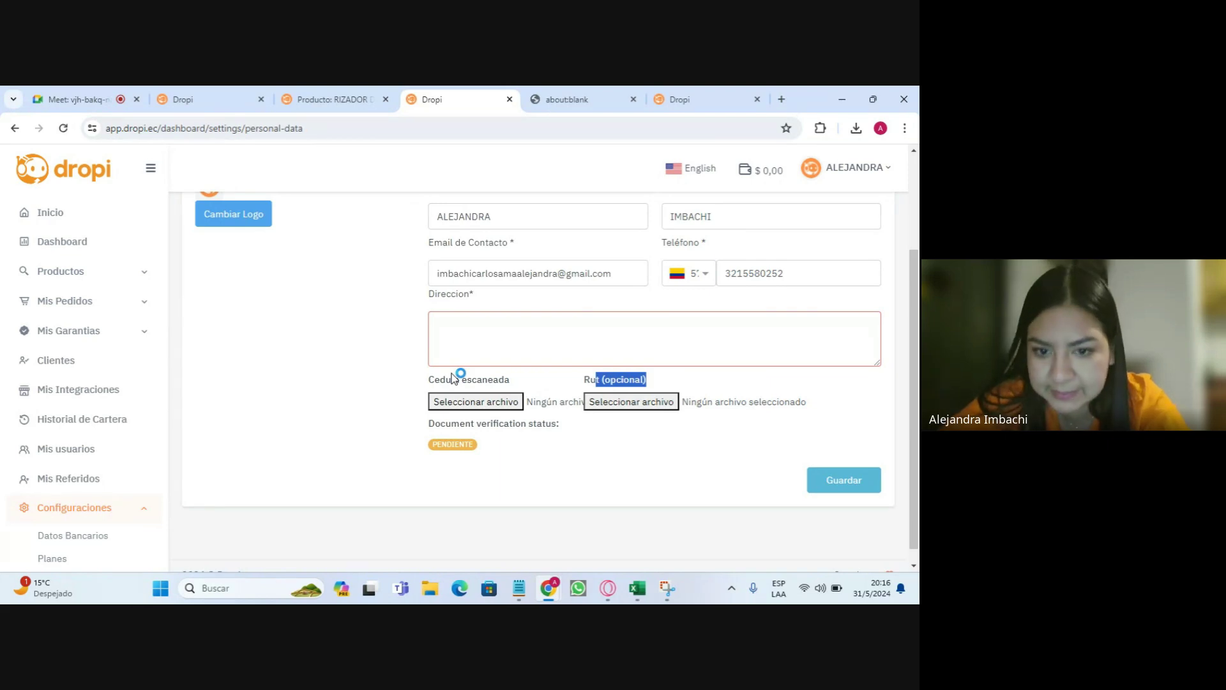
- Point out the scanned ID upload and the PENDIENTE document verification status
{"action": "mouse_move", "coordinate": [427, 380]}
{"action": "left_mouse_down"}
{"action": "mouse_move", "coordinate": [509, 382]}
{"action": "mouse_move", "coordinate": [431, 388]}
{"action": "left_mouse_up"}
{"action": "left_click", "coordinate": [516, 383]}
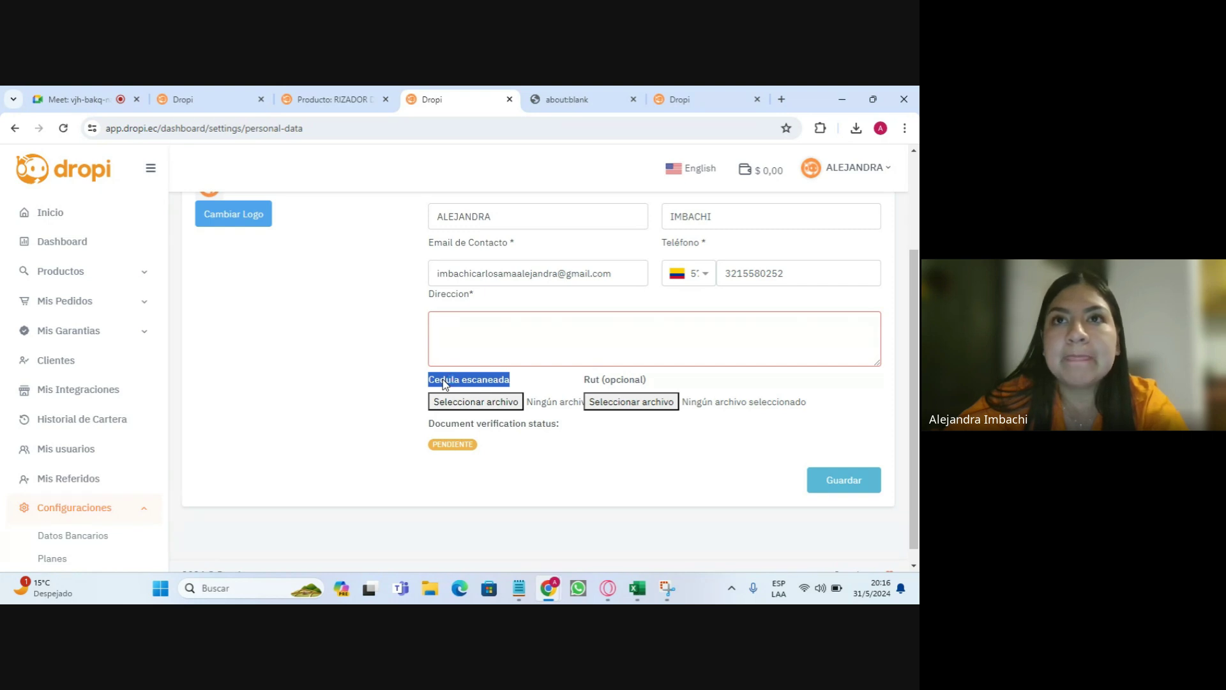
{"action": "left_click", "coordinate": [445, 382]}
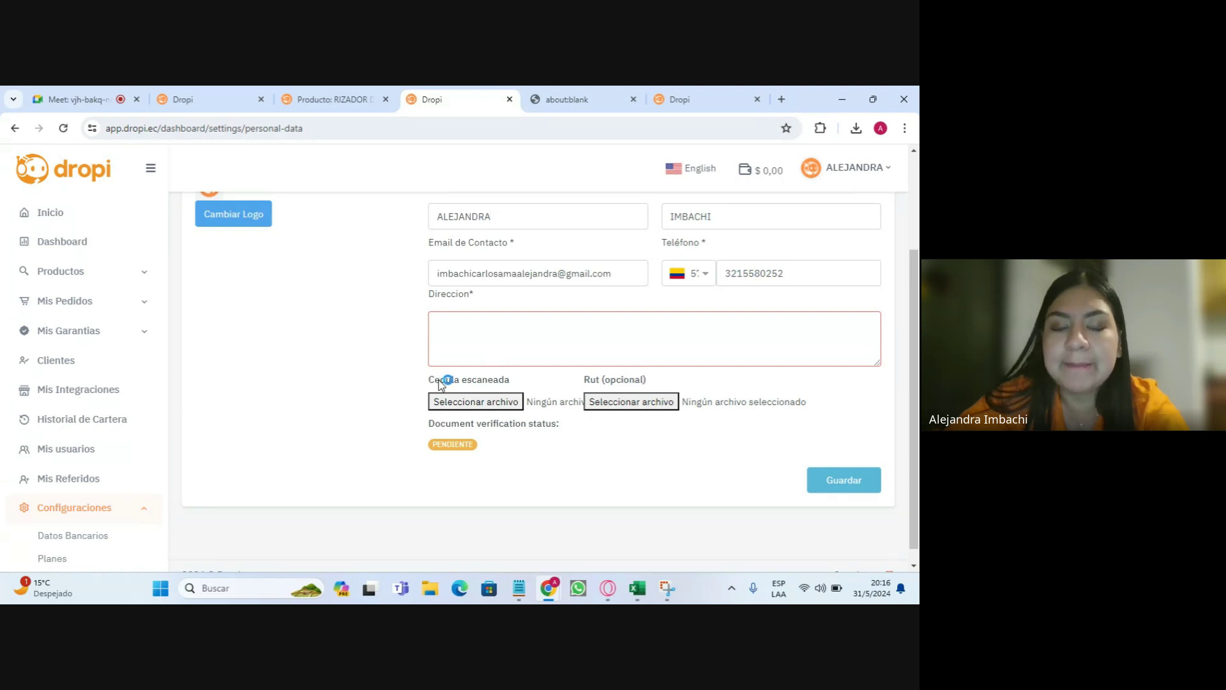
{"action": "mouse_move", "coordinate": [437, 383]}
{"action": "left_mouse_down"}
{"action": "mouse_move", "coordinate": [509, 380]}
{"action": "mouse_move", "coordinate": [430, 379]}
{"action": "mouse_move", "coordinate": [450, 380]}
{"action": "left_mouse_up"}
{"action": "left_click", "coordinate": [509, 379]}
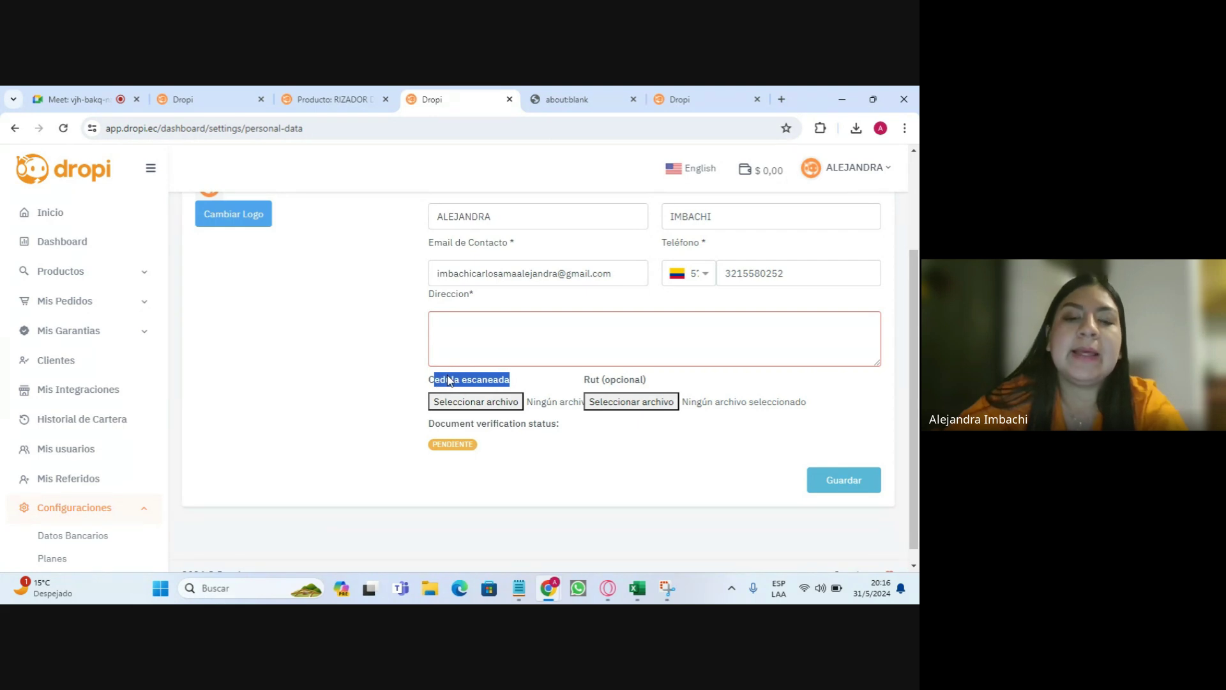
{"action": "left_click_drag", "start_coordinate": [589, 382], "coordinate": [652, 388]}
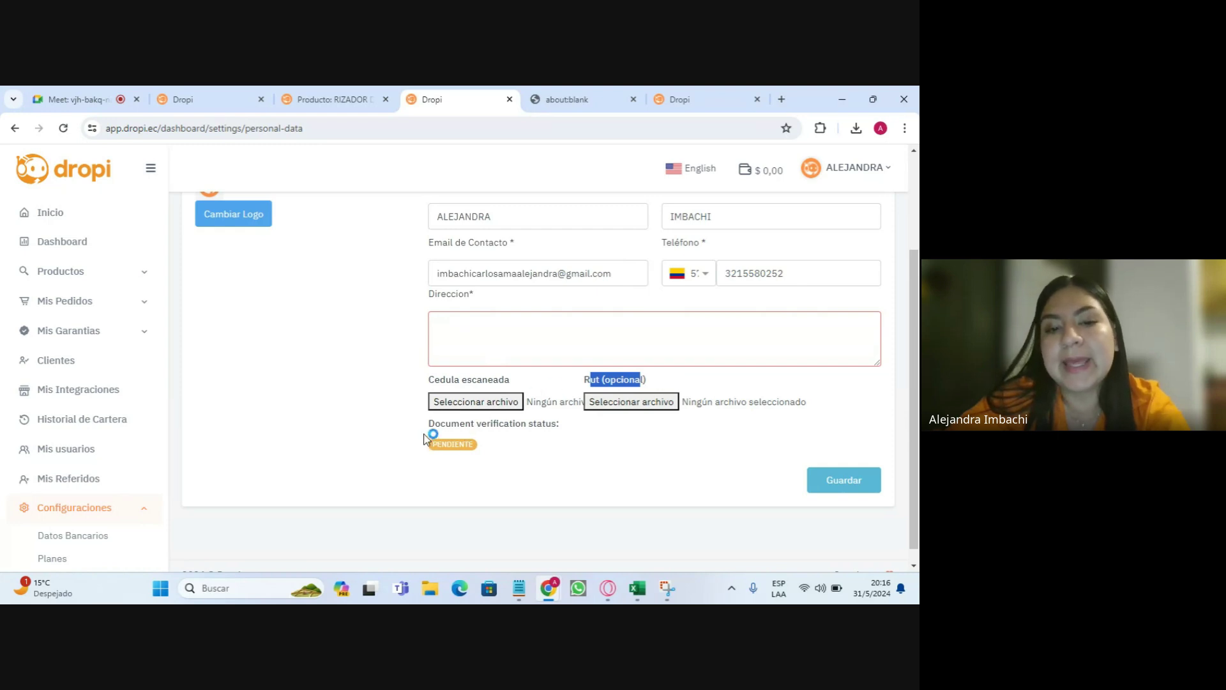
{"action": "left_click_drag", "start_coordinate": [428, 424], "coordinate": [566, 422]}
{"action": "left_click", "coordinate": [566, 421]}
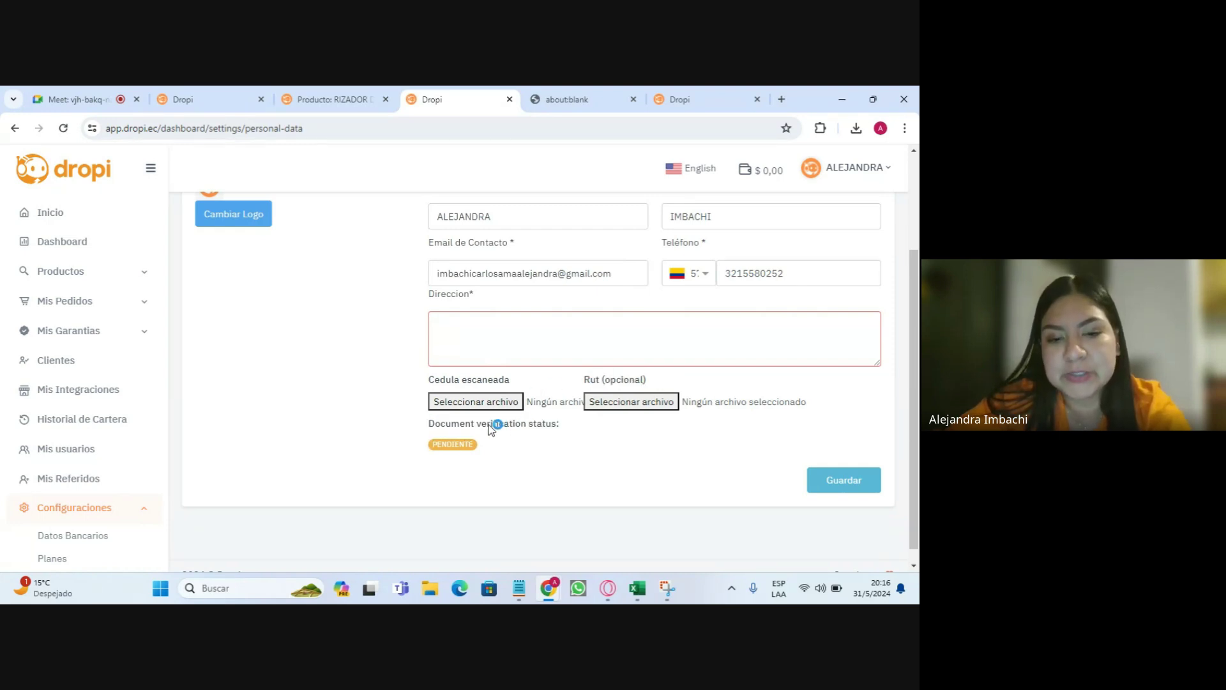
{"action": "left_click_drag", "start_coordinate": [480, 445], "coordinate": [428, 446]}
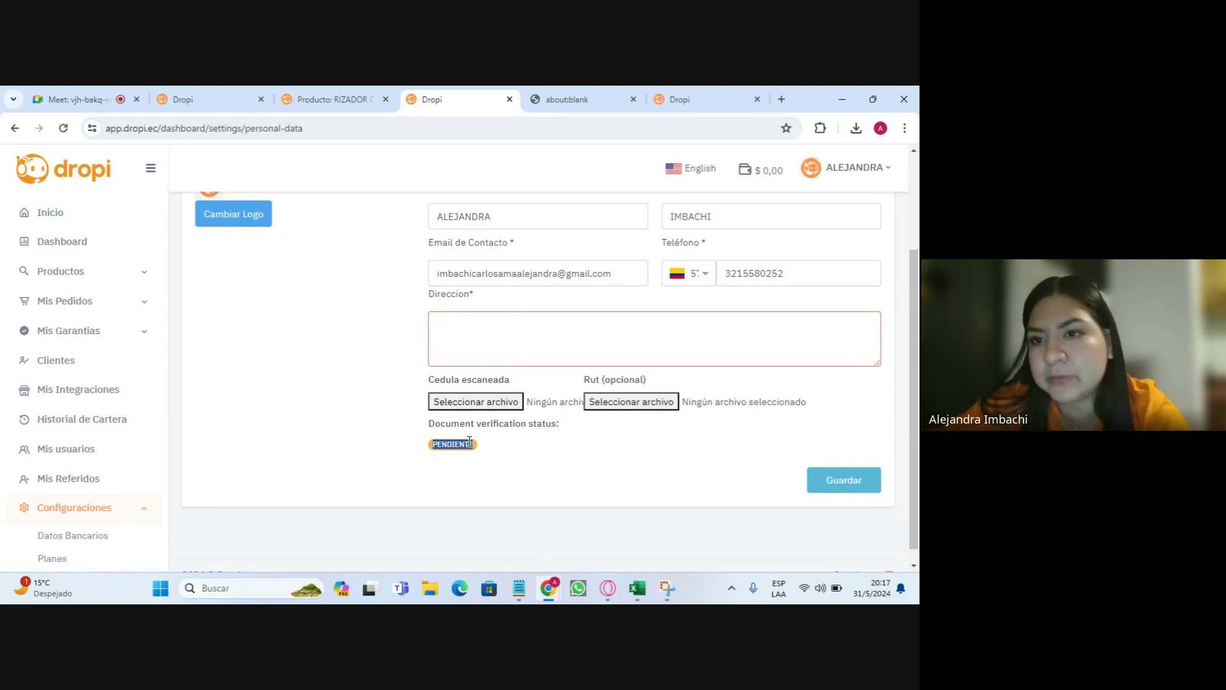
{"action": "scroll", "coordinate": [337, 317], "scroll_direction": "up", "scroll_amount": 2}
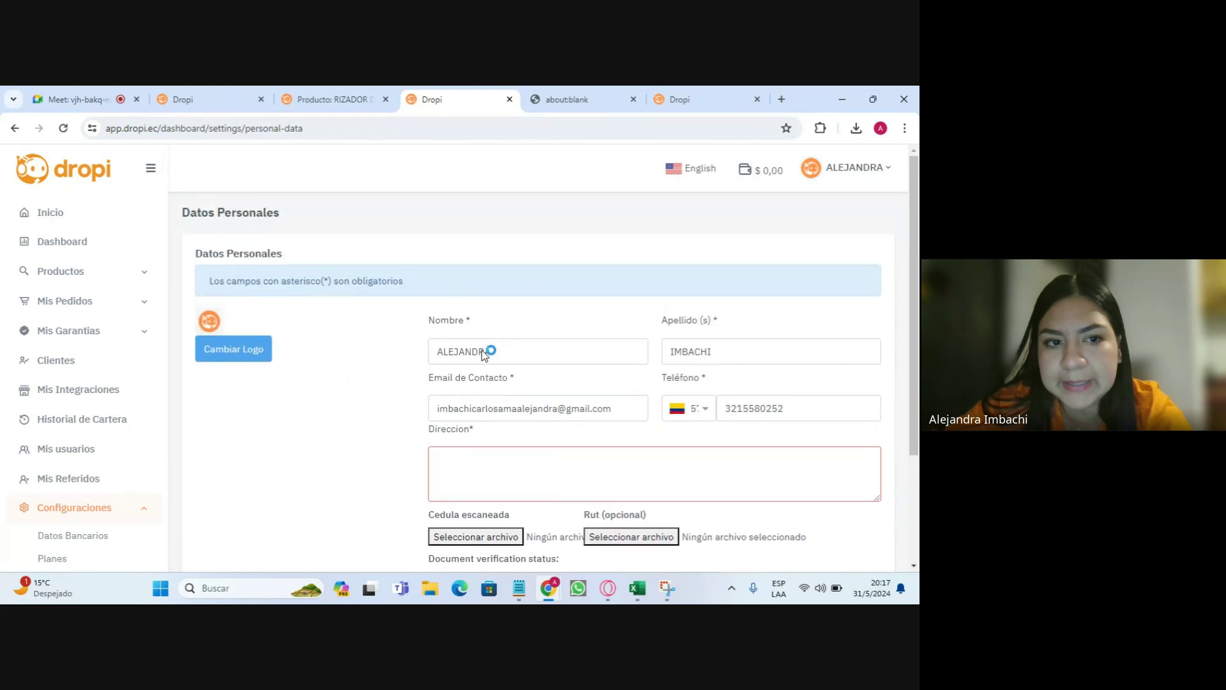
{"action": "scroll", "coordinate": [76, 466], "scroll_direction": "down", "scroll_amount": 2}
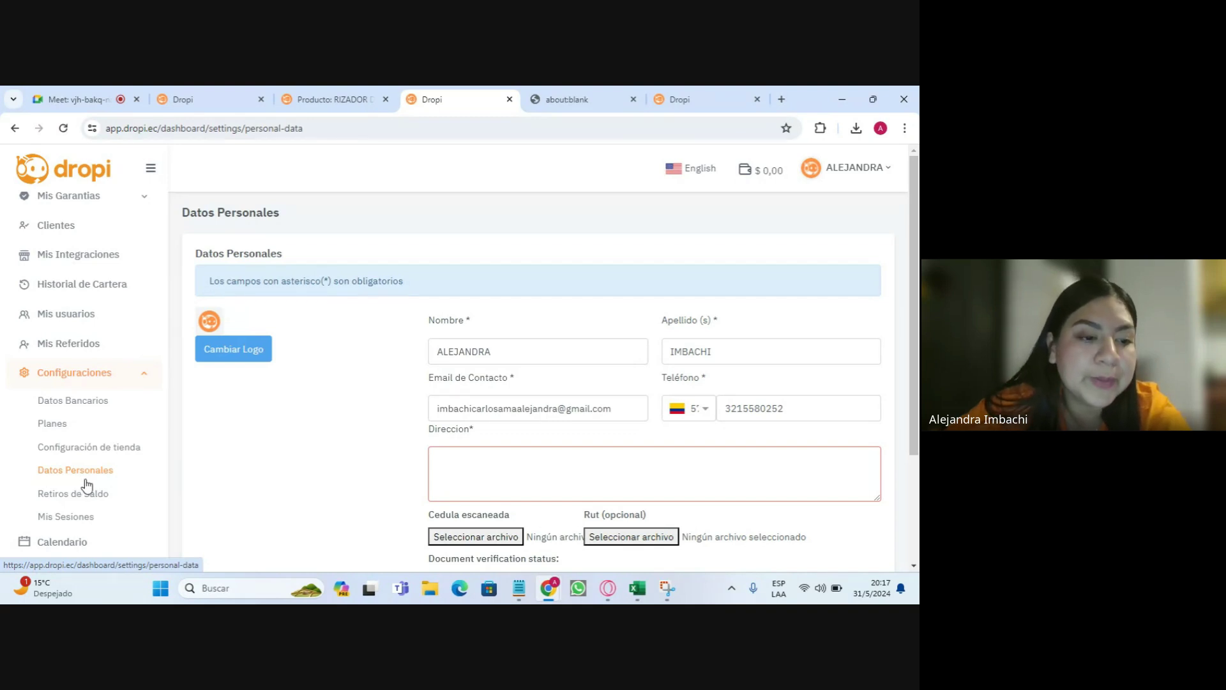
- Start a new bank account with bank BANCO PICHINCHA and identification type CEDULA
{"action": "left_click", "coordinate": [57, 401]}
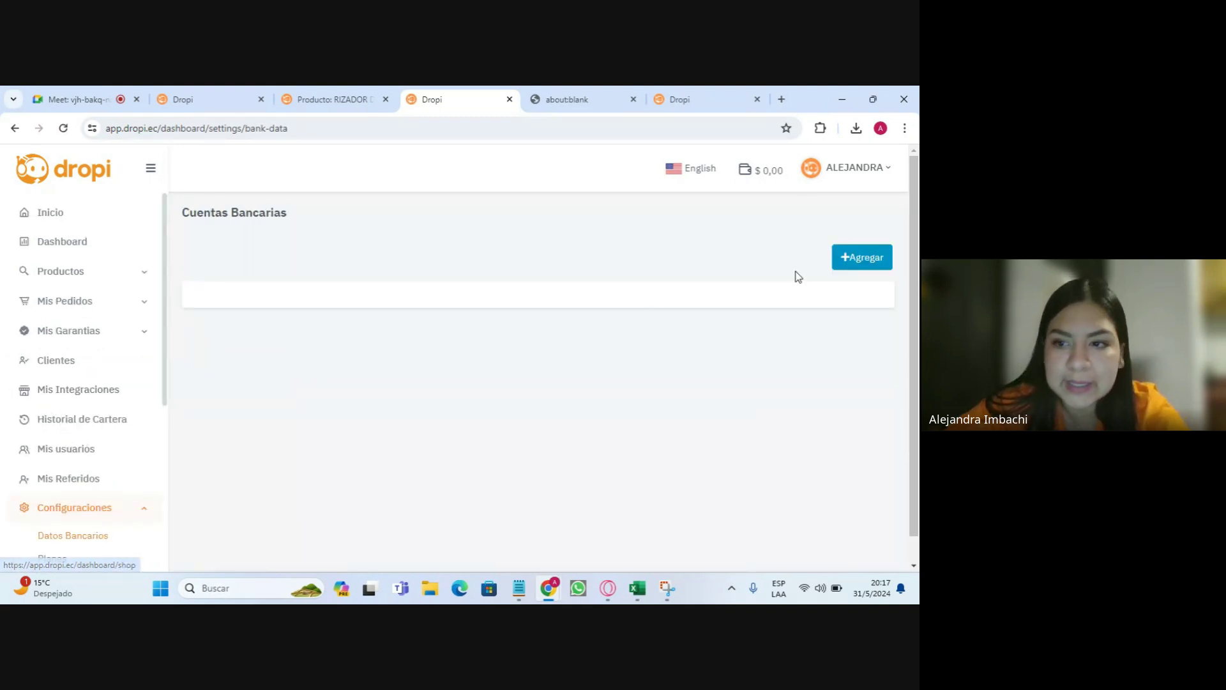
{"action": "left_click", "coordinate": [858, 260]}
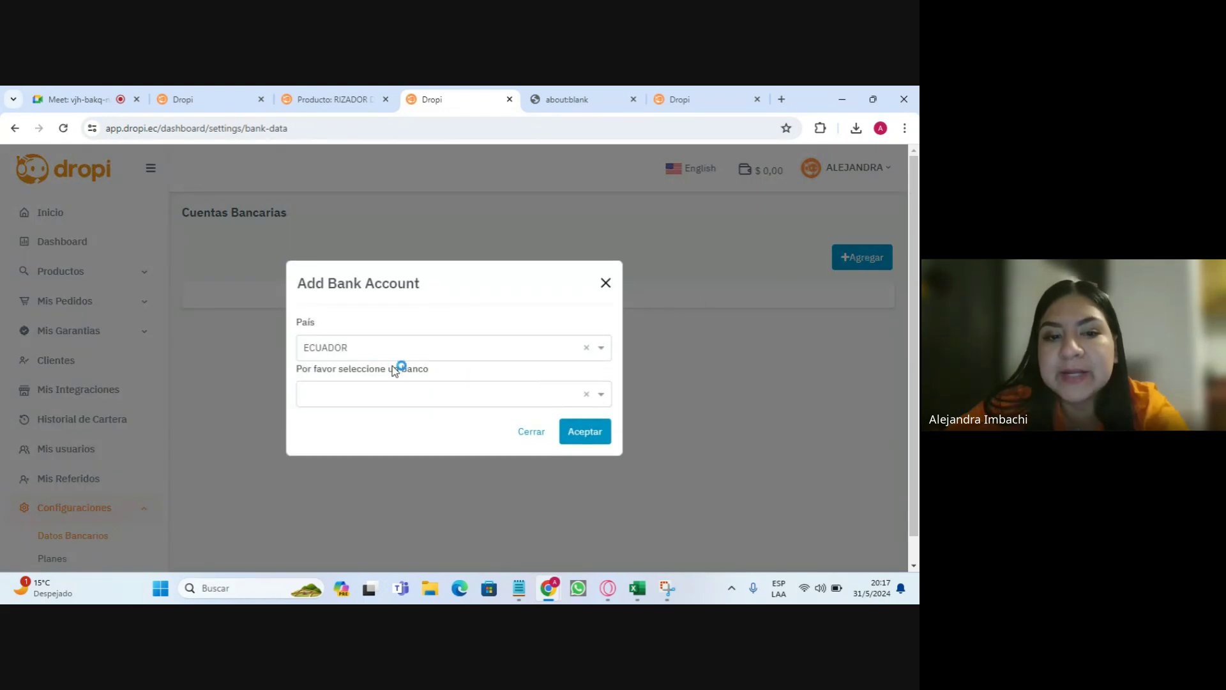
{"action": "left_click", "coordinate": [351, 395]}
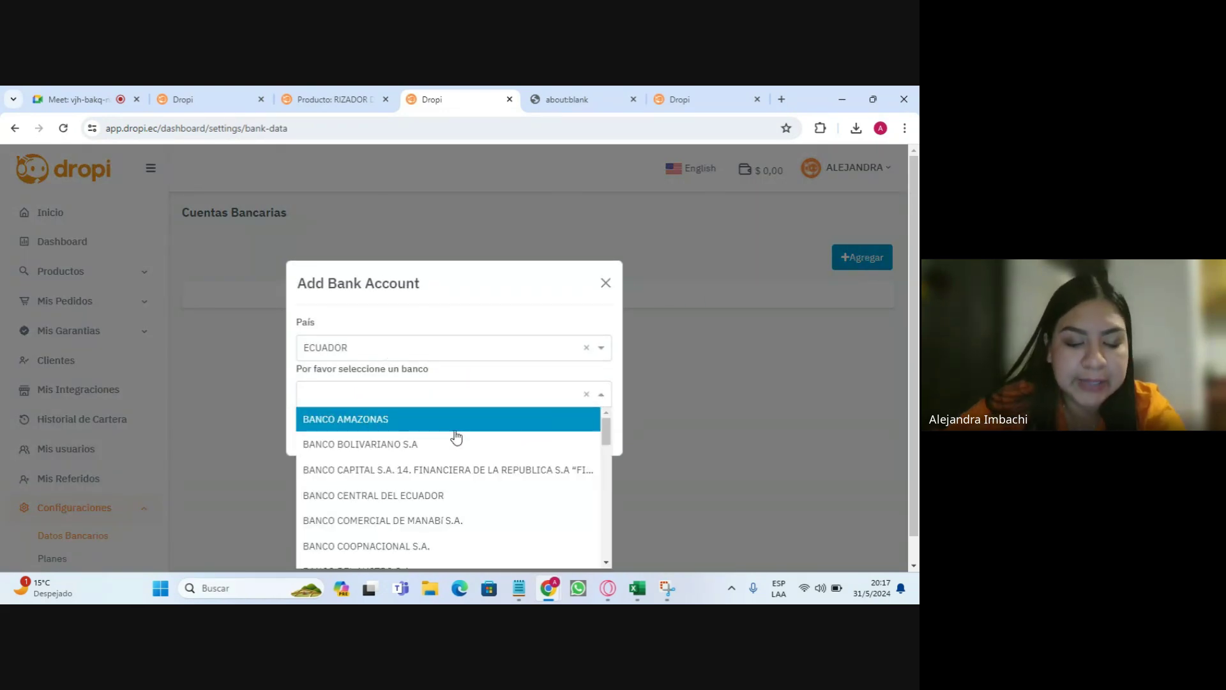
{"action": "type", "text": "Pich"}
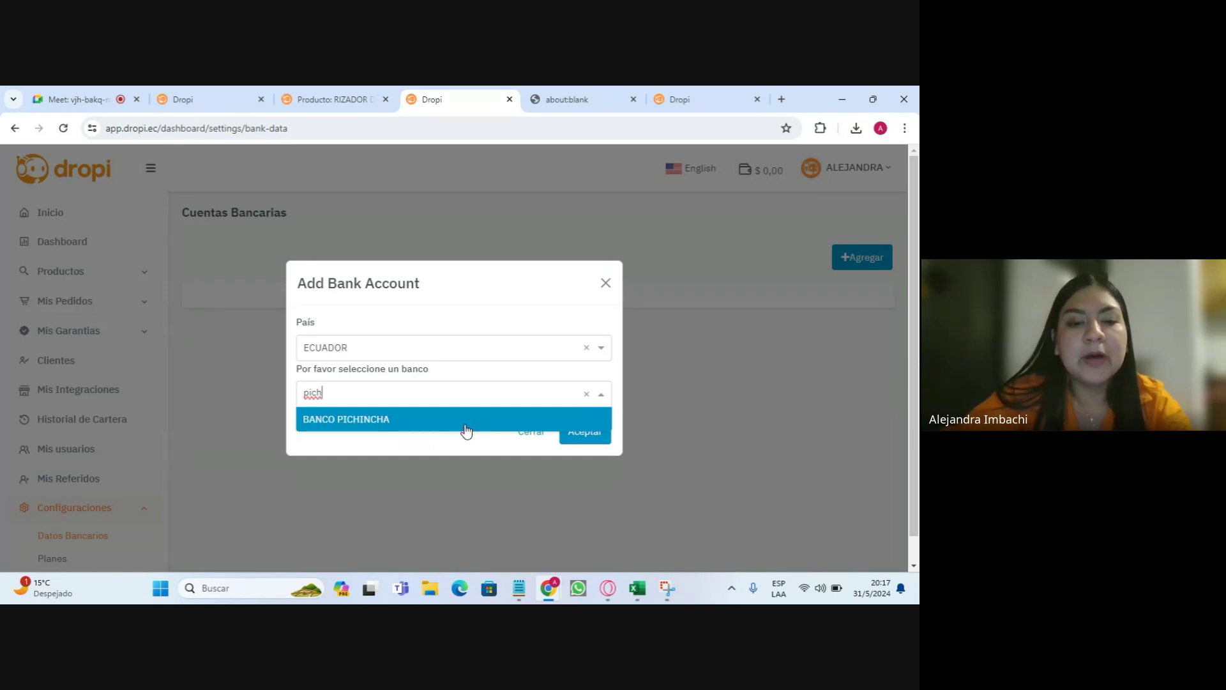
{"action": "left_click", "coordinate": [463, 426]}
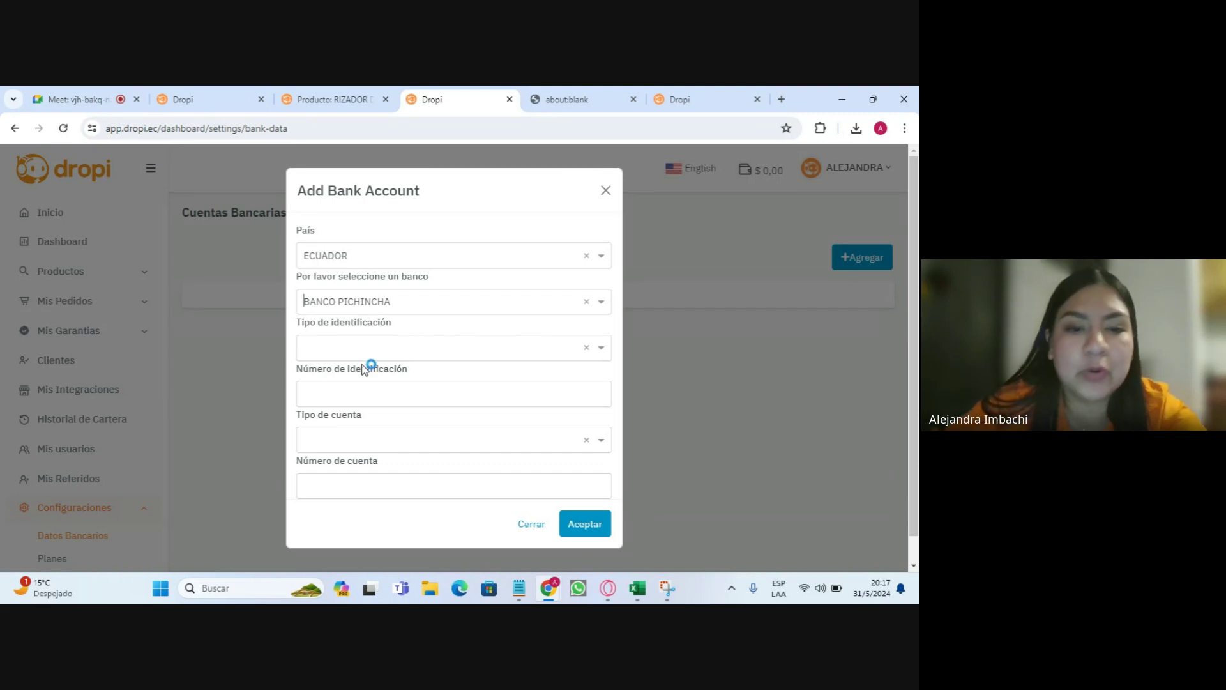
{"action": "left_click", "coordinate": [381, 340]}
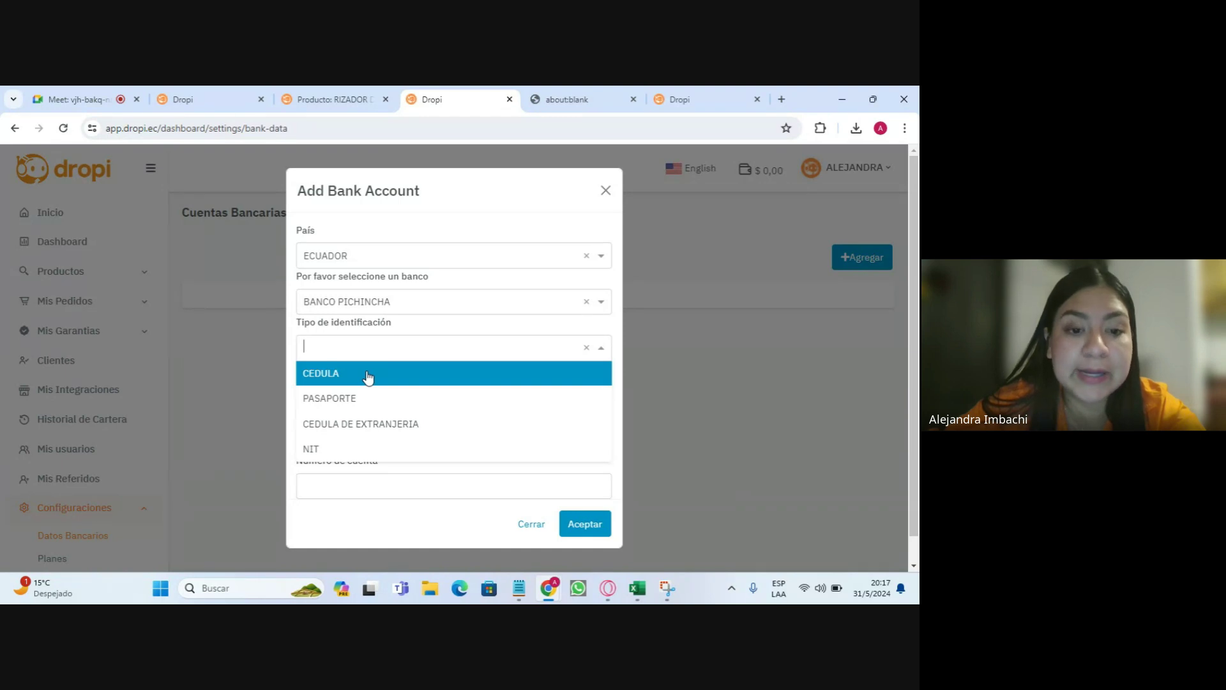
{"action": "left_click", "coordinate": [367, 377]}
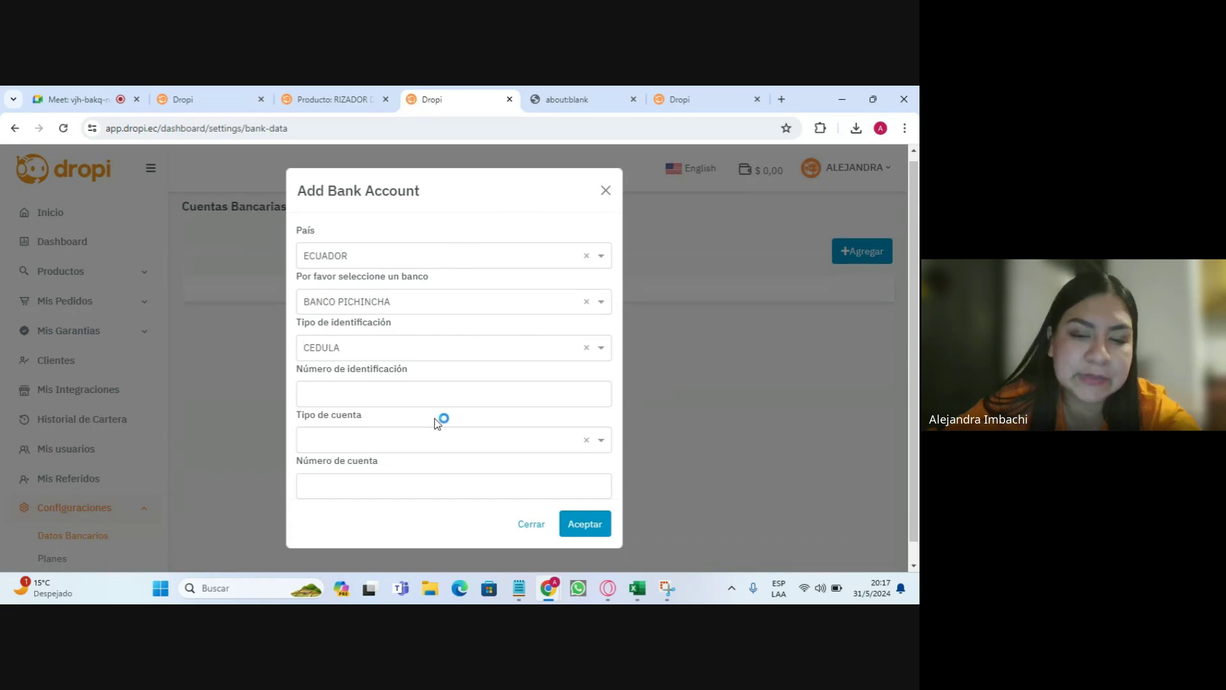
- Close the bank account form unsaved and open Retiros de Saldo
{"action": "left_click", "coordinate": [606, 192]}
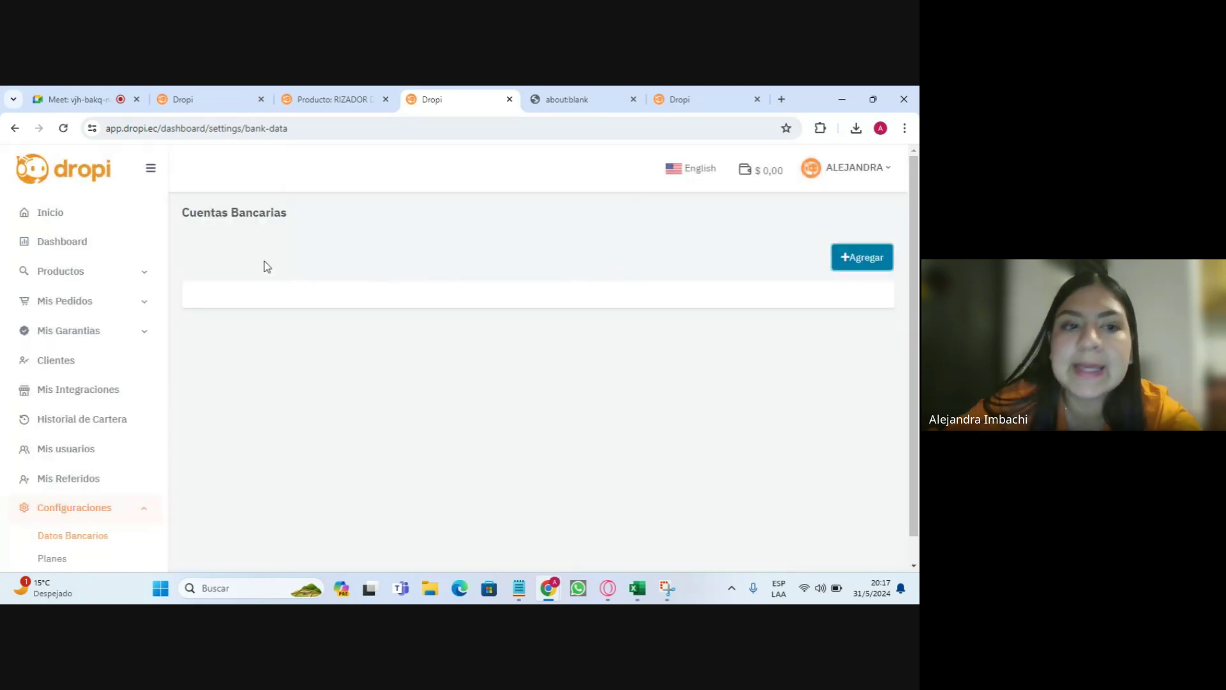
{"action": "scroll", "coordinate": [106, 498], "scroll_direction": "down", "scroll_amount": 3}
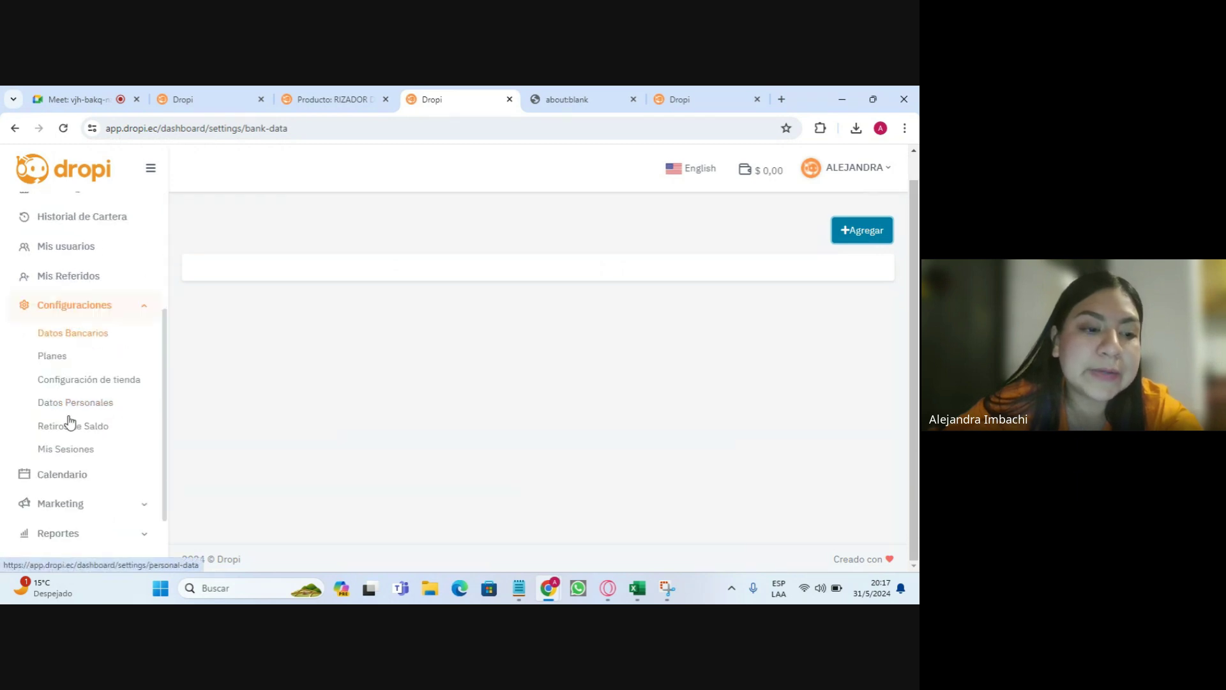
{"action": "left_click", "coordinate": [52, 438]}
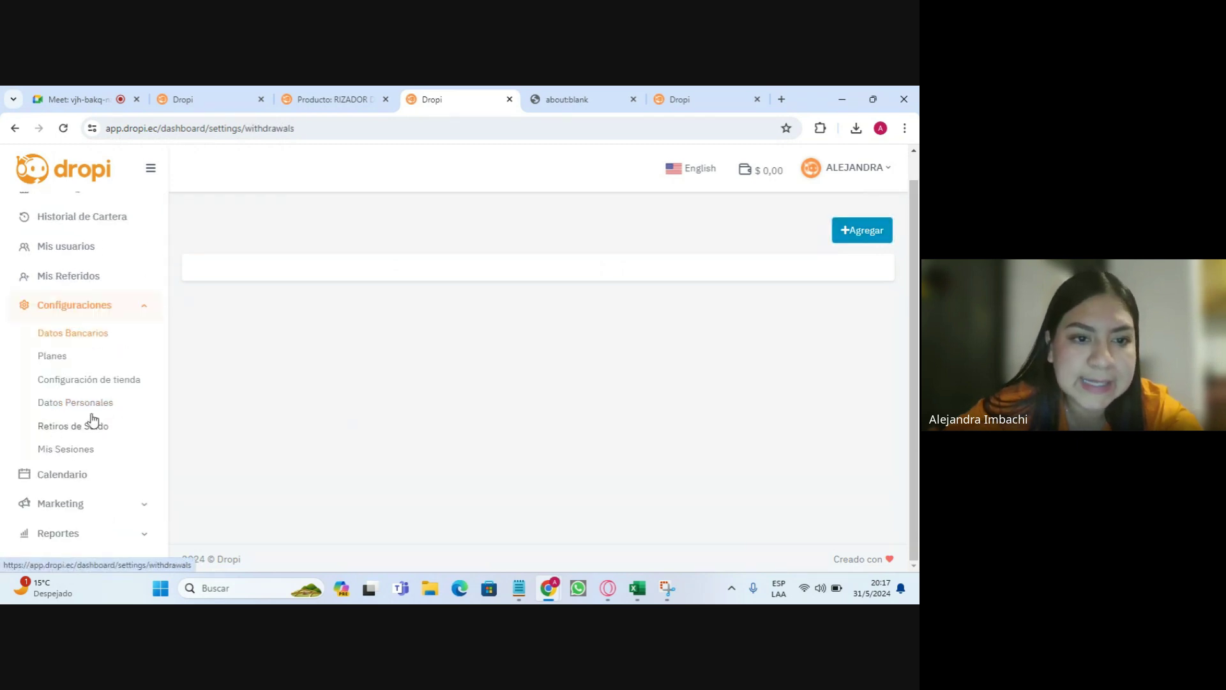
- Fill the withdrawal amount with 10000000 and check the empty Banco list
{"action": "left_click", "coordinate": [273, 252]}
{"action": "left_click", "coordinate": [303, 350]}
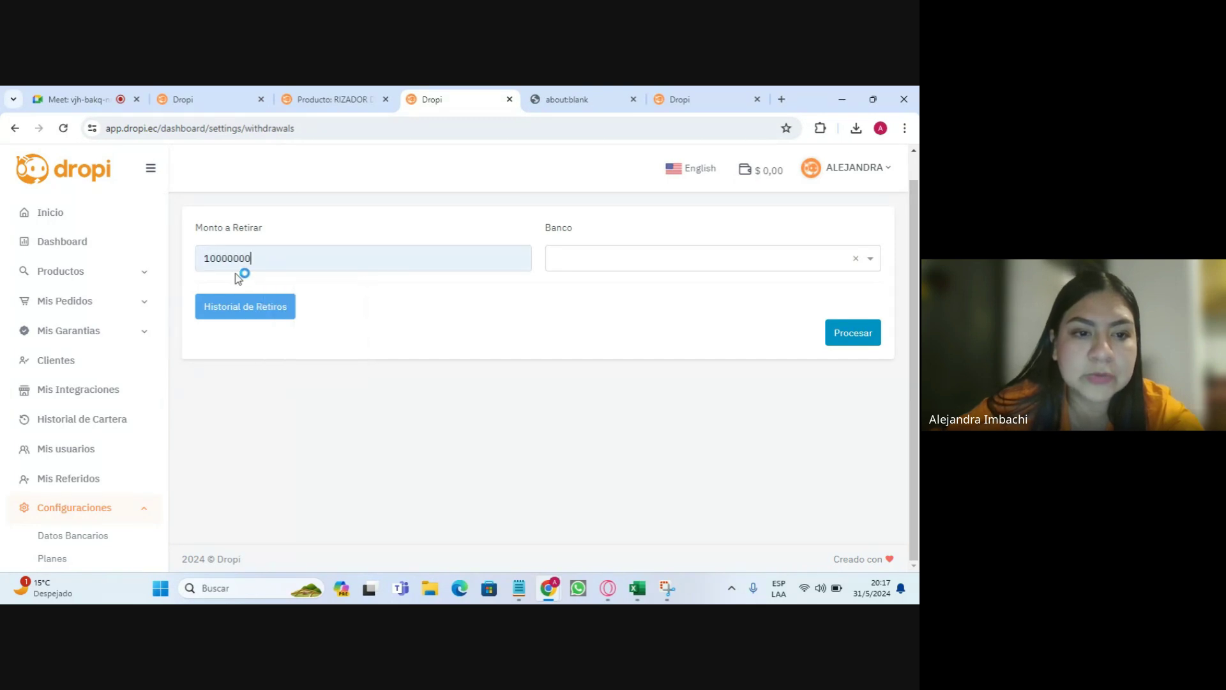
{"action": "left_click", "coordinate": [650, 259]}
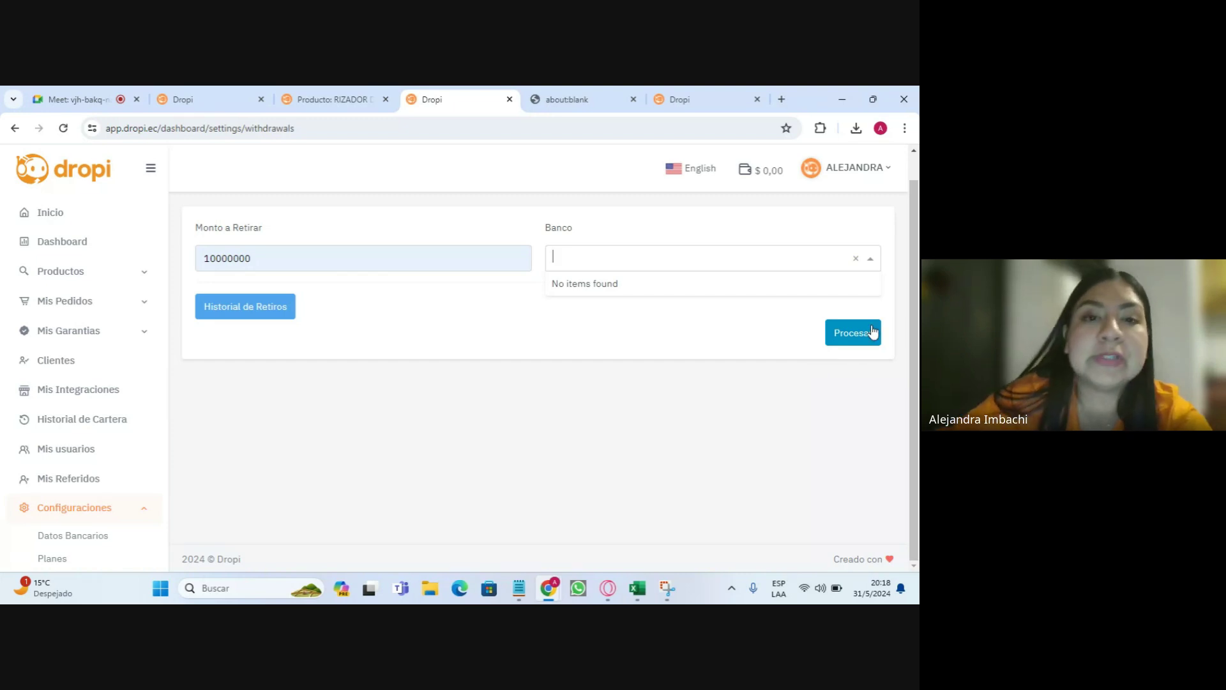
{"action": "scroll", "coordinate": [118, 397], "scroll_direction": "down", "scroll_amount": 3}
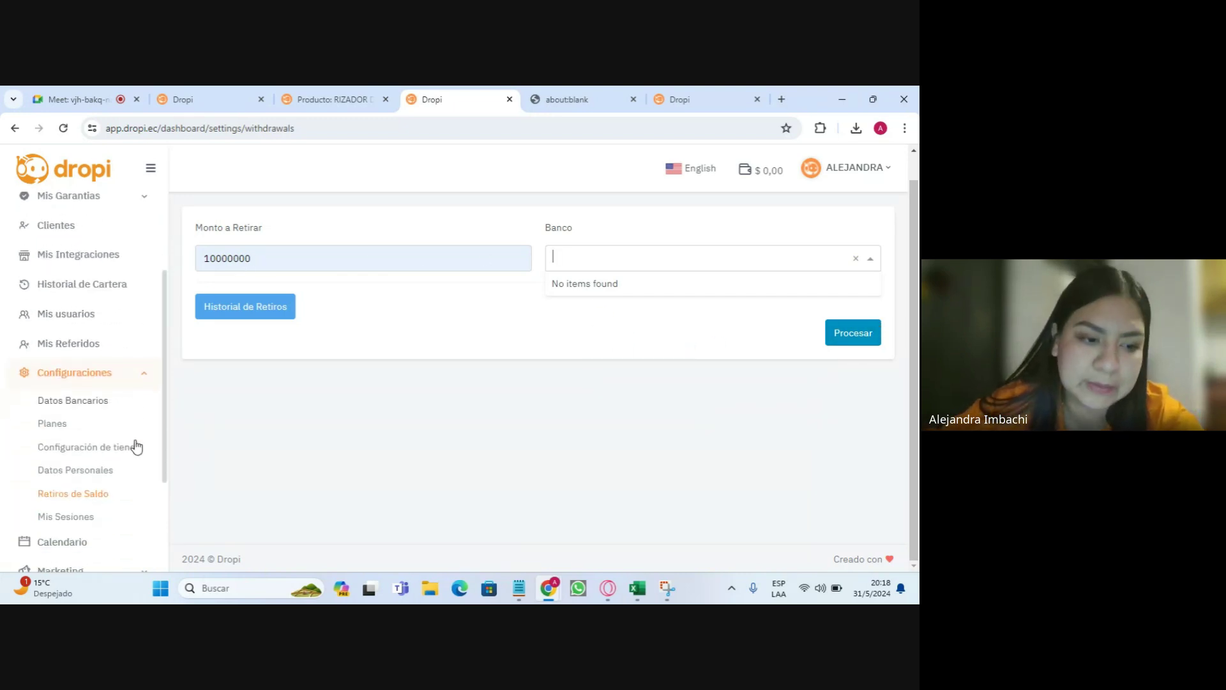
- Review the Mis Sesiones table columns, from login date to Sistema Operativo and País, then open Calendario
{"action": "left_click", "coordinate": [56, 454]}
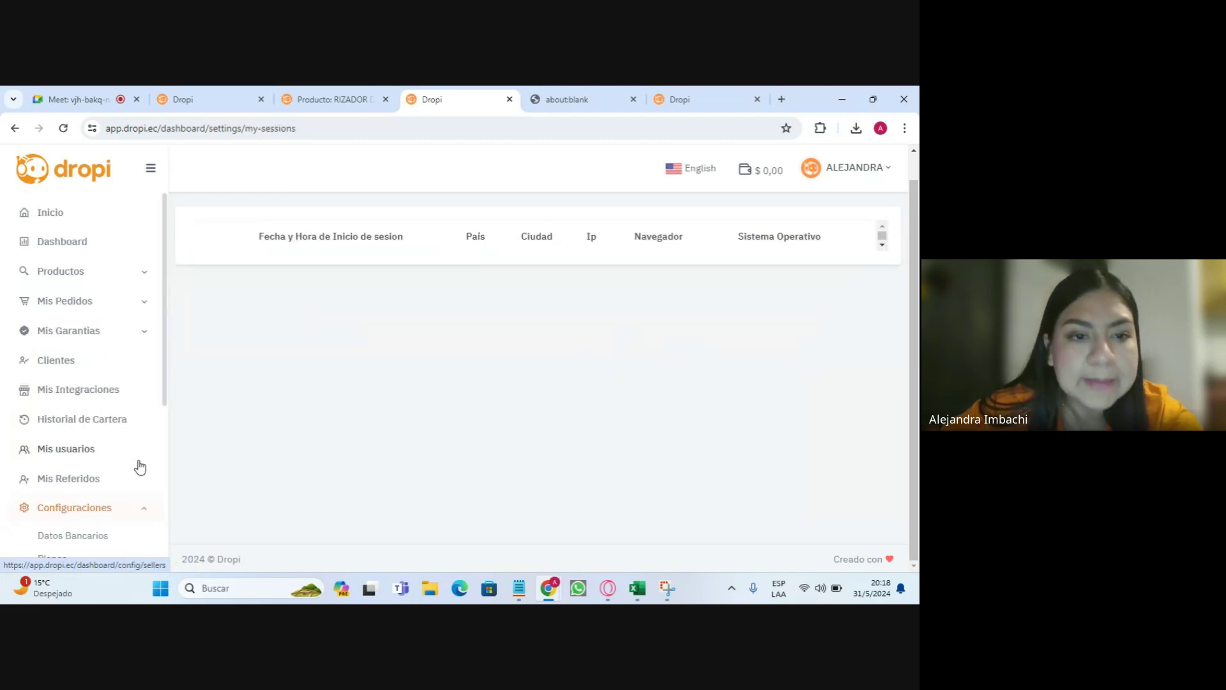
{"action": "left_click_drag", "start_coordinate": [236, 246], "coordinate": [704, 231]}
{"action": "left_click", "coordinate": [673, 239]}
{"action": "left_click_drag", "start_coordinate": [820, 235], "coordinate": [701, 243]}
{"action": "left_click", "coordinate": [301, 266]}
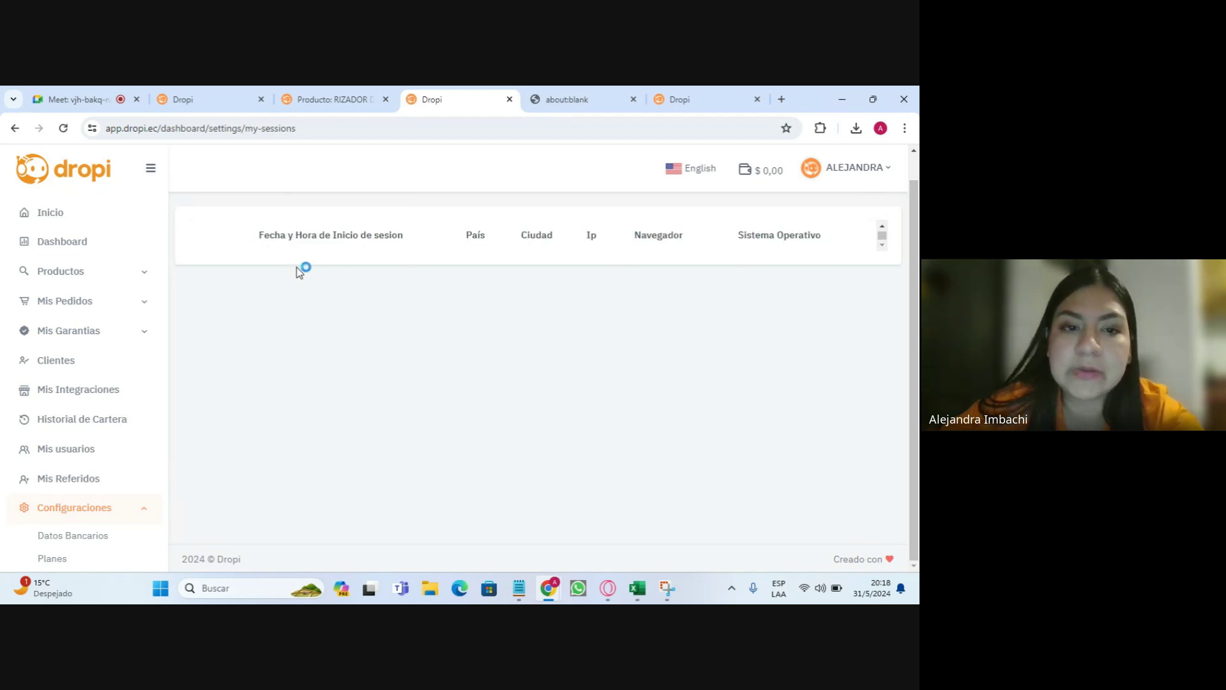
{"action": "left_click_drag", "start_coordinate": [240, 247], "coordinate": [460, 238]}
{"action": "scroll", "coordinate": [90, 438], "scroll_direction": "down", "scroll_amount": 3}
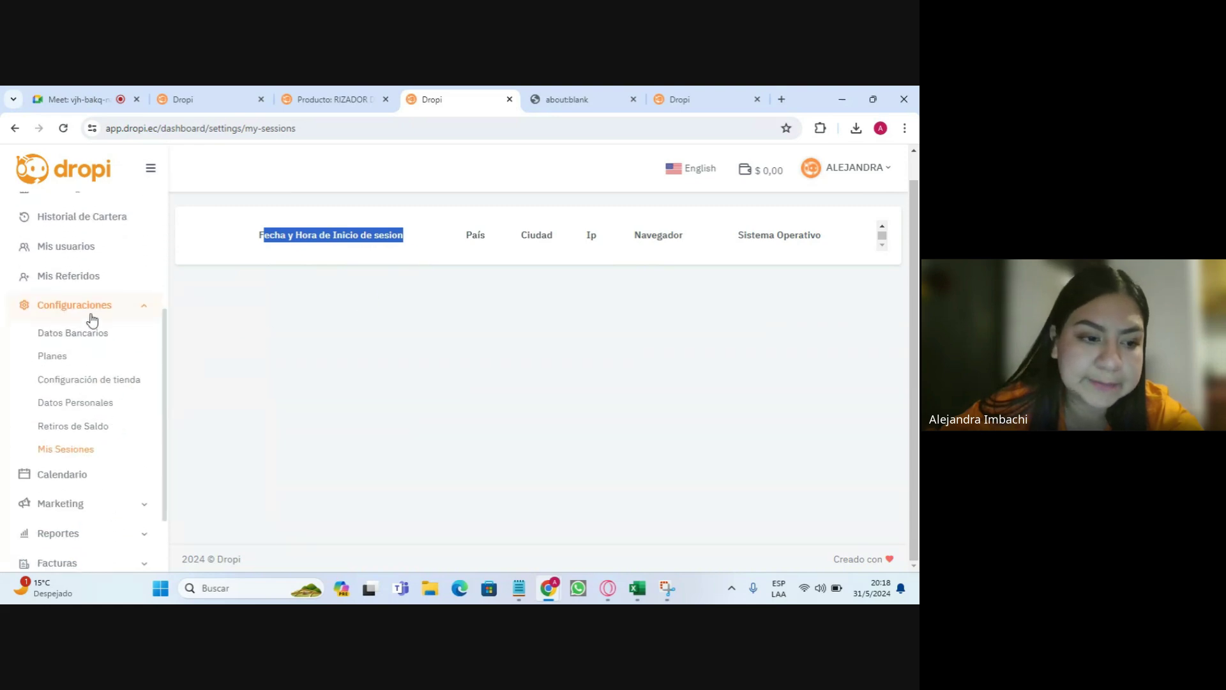
{"action": "left_click", "coordinate": [80, 309]}
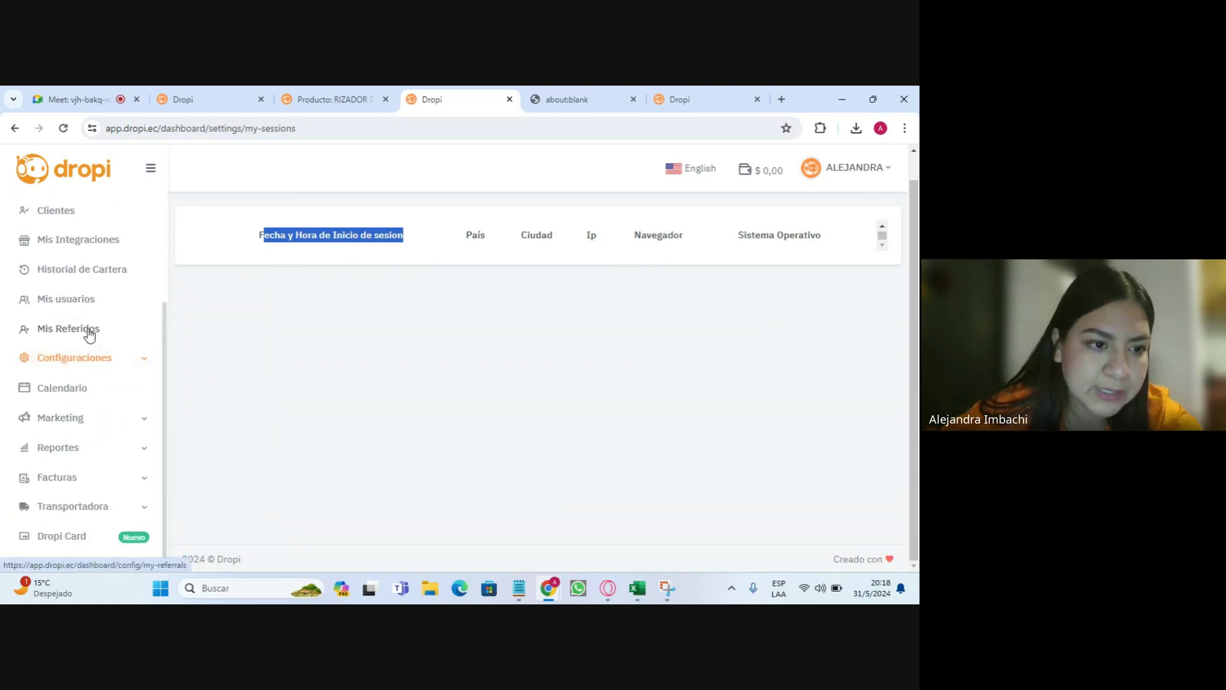
{"action": "left_click", "coordinate": [75, 392]}
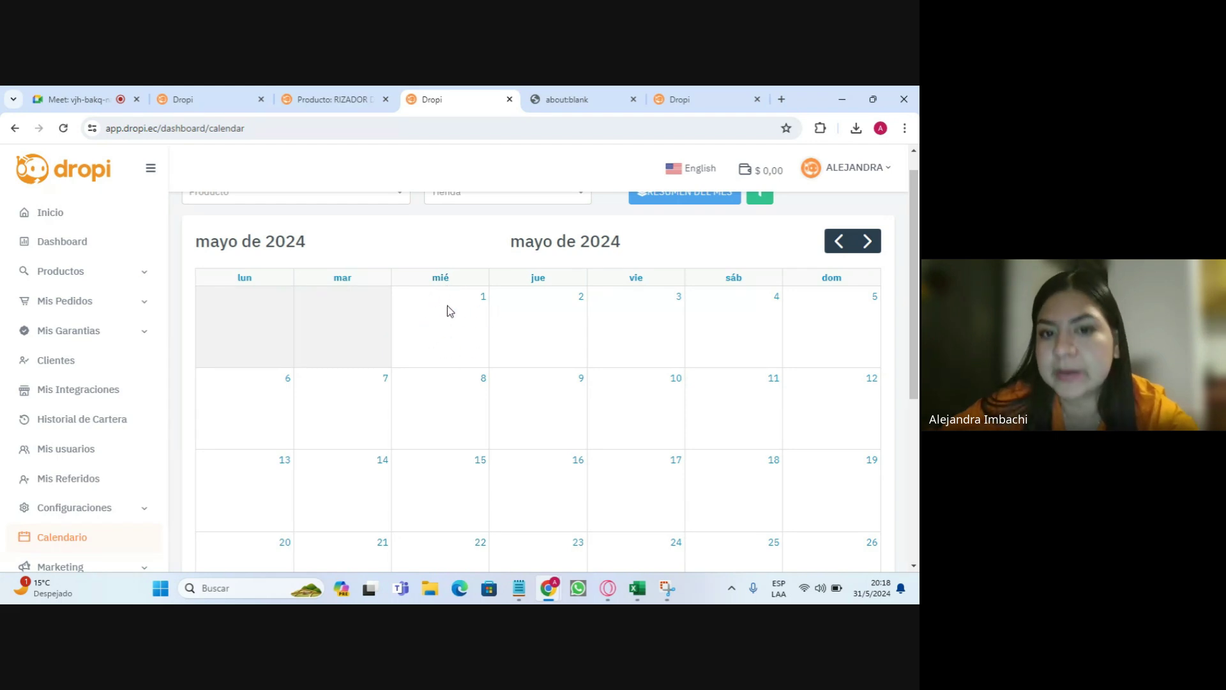
- Check the product and store options in the calendar's Producto and Tienda dropdowns
{"action": "scroll", "coordinate": [424, 328], "scroll_direction": "up", "scroll_amount": 1}
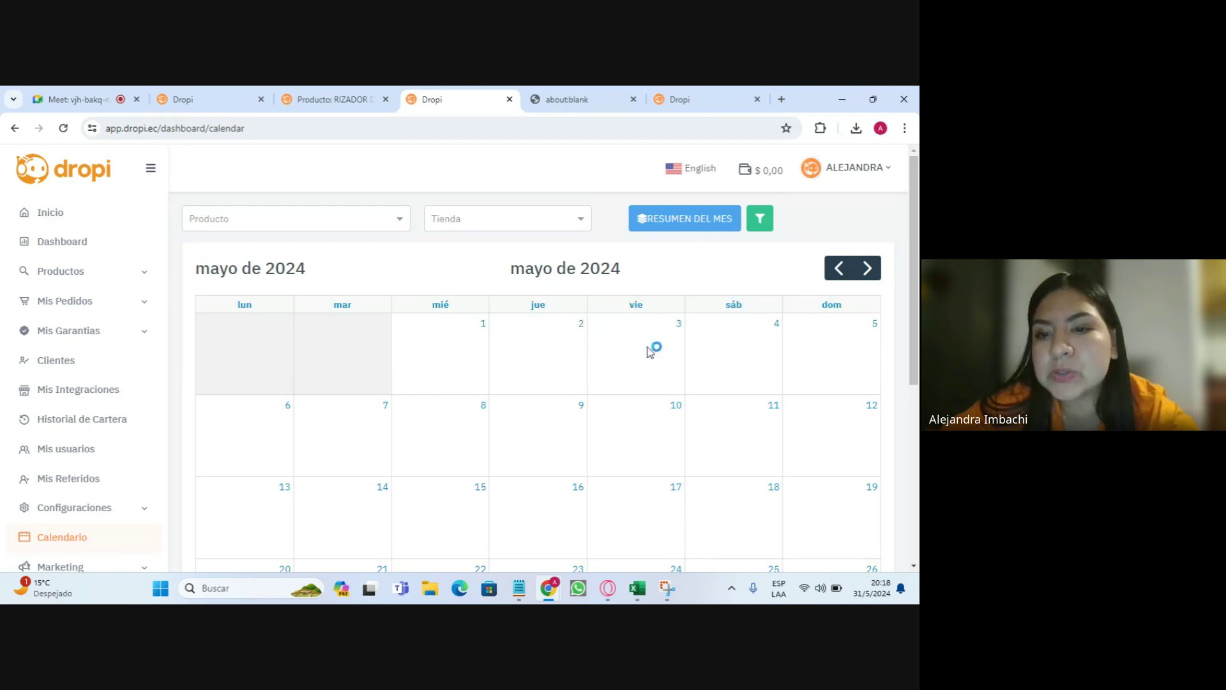
{"action": "left_click", "coordinate": [322, 226]}
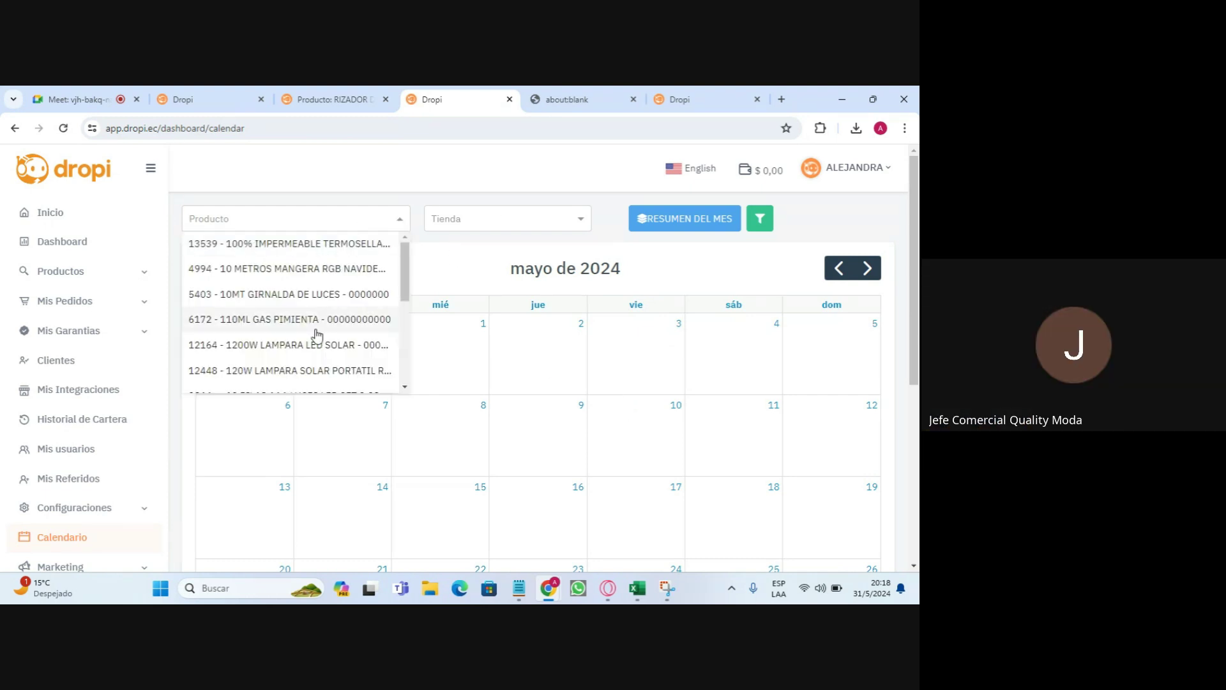
{"action": "left_click", "coordinate": [486, 219]}
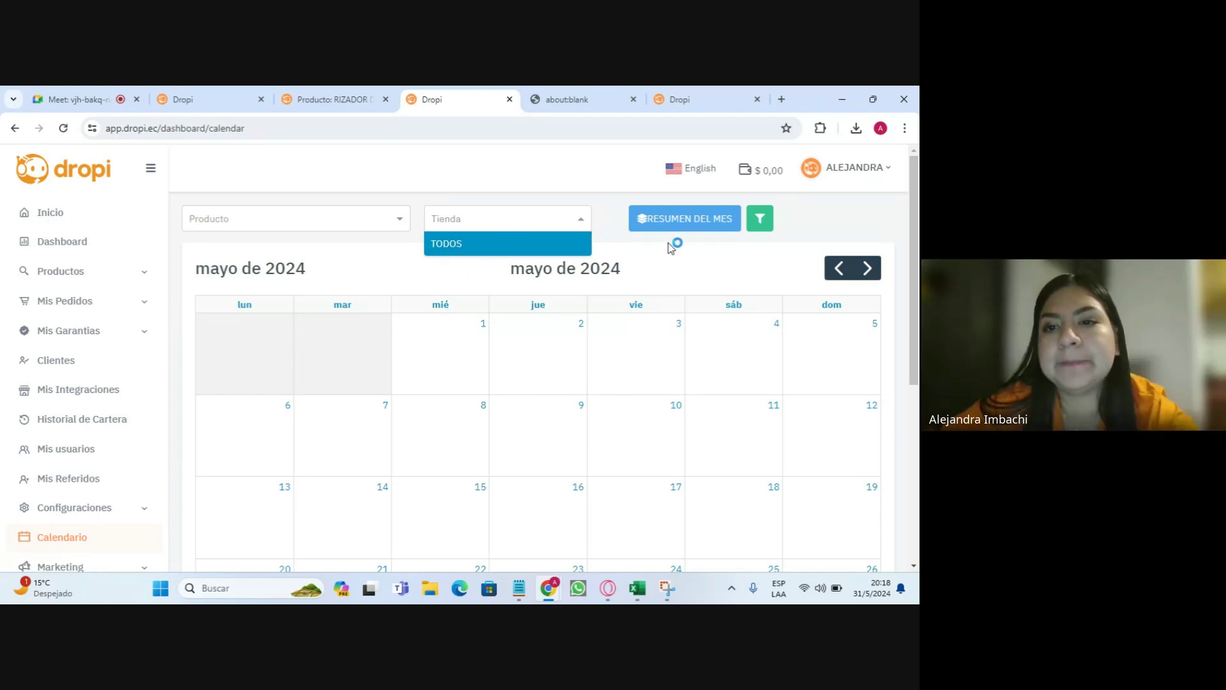
- Review the May 2024 summary's Total generado, Total vendido and Total sin recaudo figures
{"action": "left_click", "coordinate": [683, 221]}
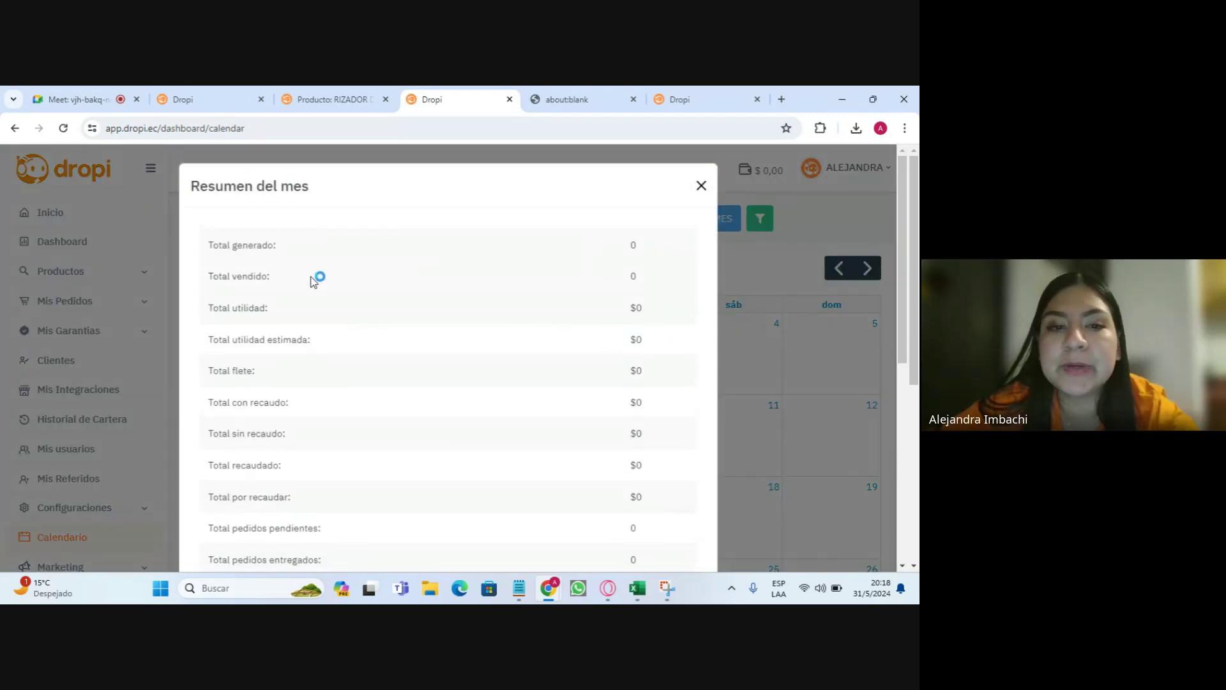
{"action": "left_click_drag", "start_coordinate": [210, 248], "coordinate": [399, 269]}
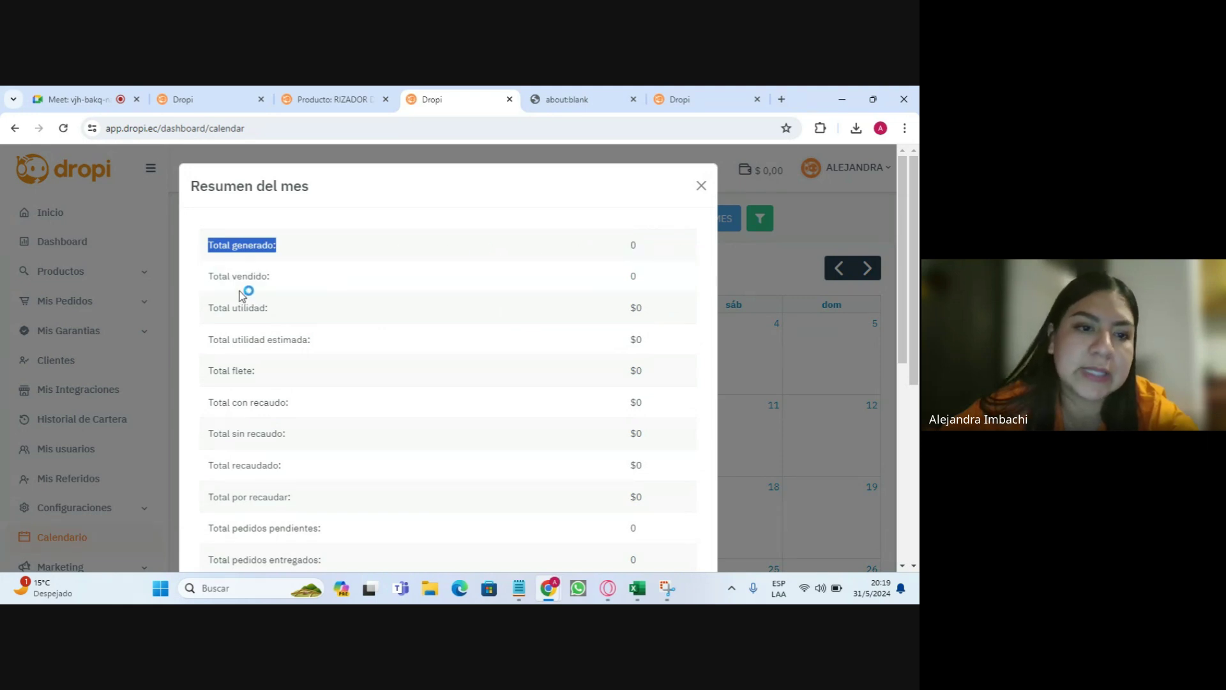
{"action": "left_click_drag", "start_coordinate": [227, 276], "coordinate": [358, 279]}
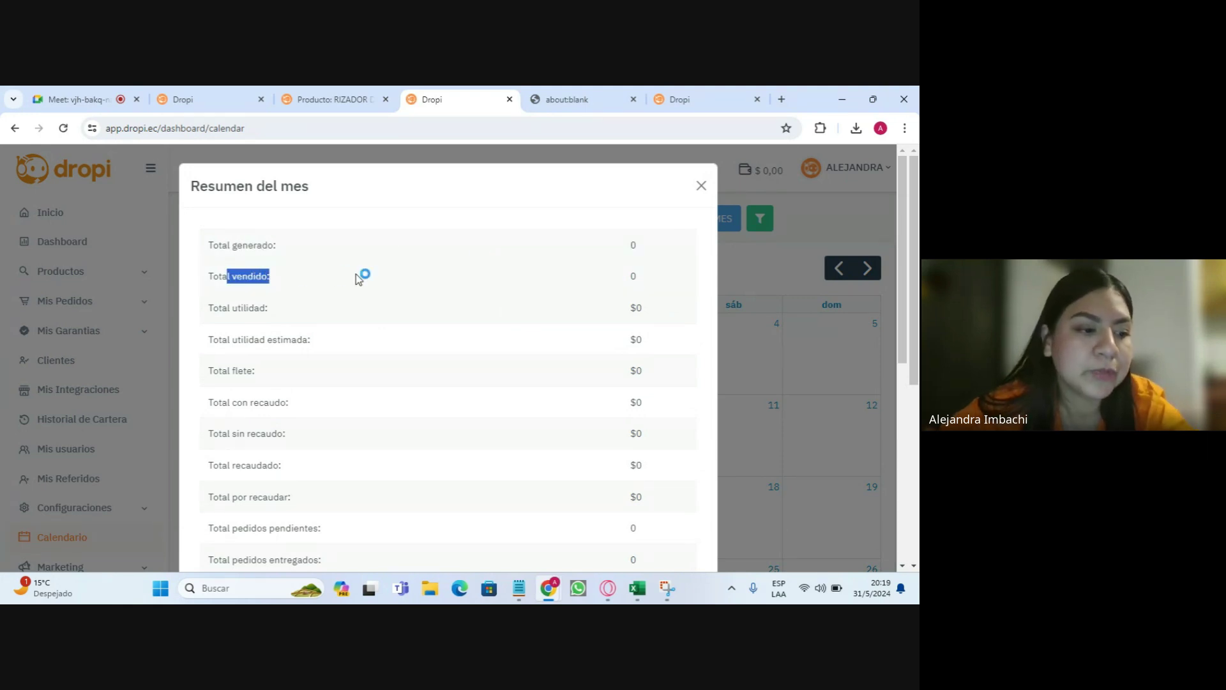
{"action": "left_click_drag", "start_coordinate": [213, 309], "coordinate": [303, 319]}
{"action": "scroll", "coordinate": [367, 319], "scroll_direction": "down", "scroll_amount": 2}
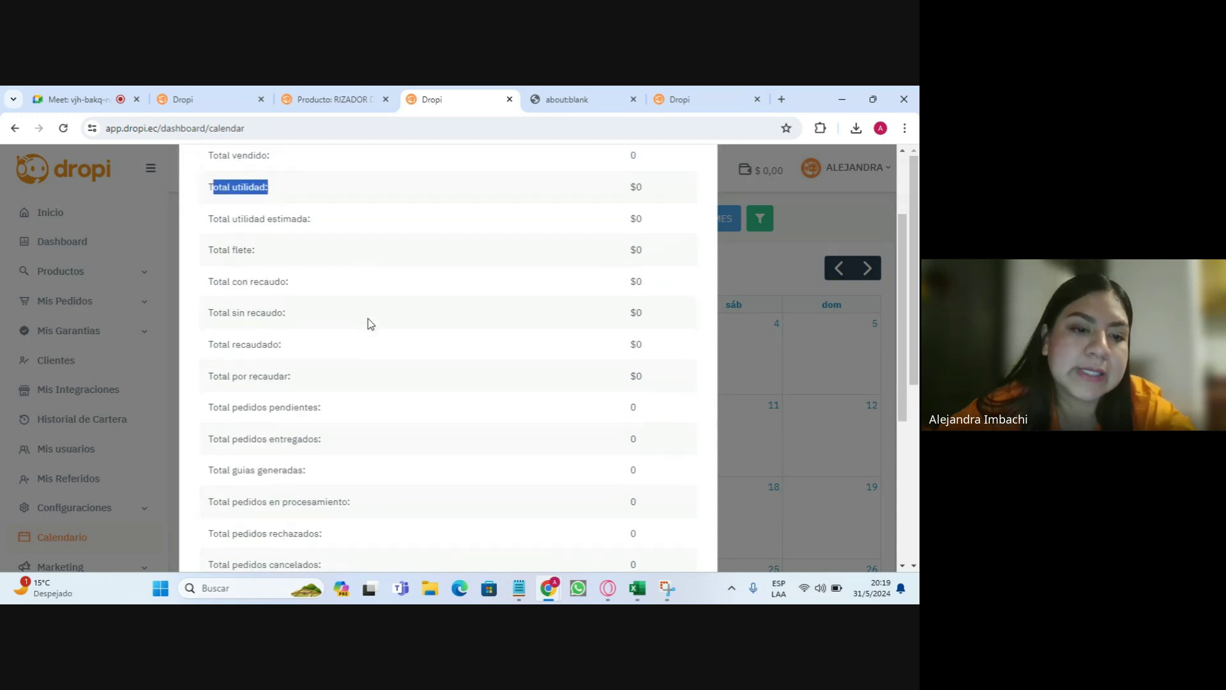
{"action": "left_click_drag", "start_coordinate": [208, 298], "coordinate": [300, 298]}
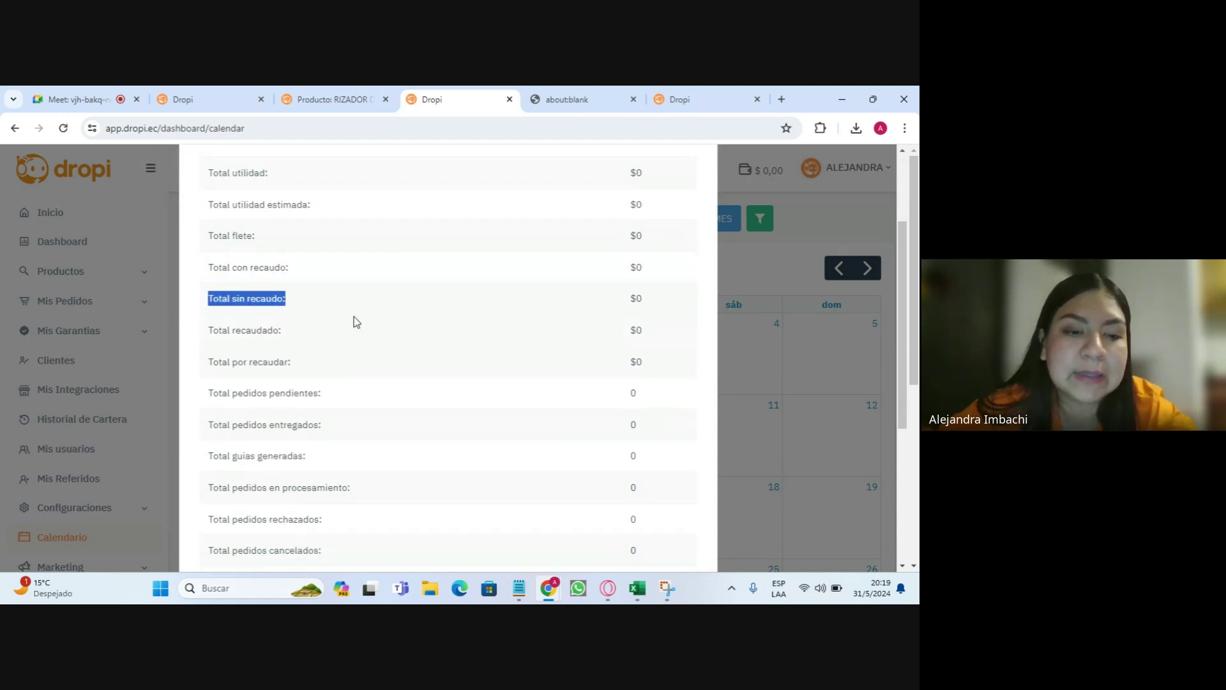
{"action": "scroll", "coordinate": [493, 313], "scroll_direction": "down", "scroll_amount": 5}
{"action": "scroll", "coordinate": [539, 345], "scroll_direction": "up", "scroll_amount": 6}
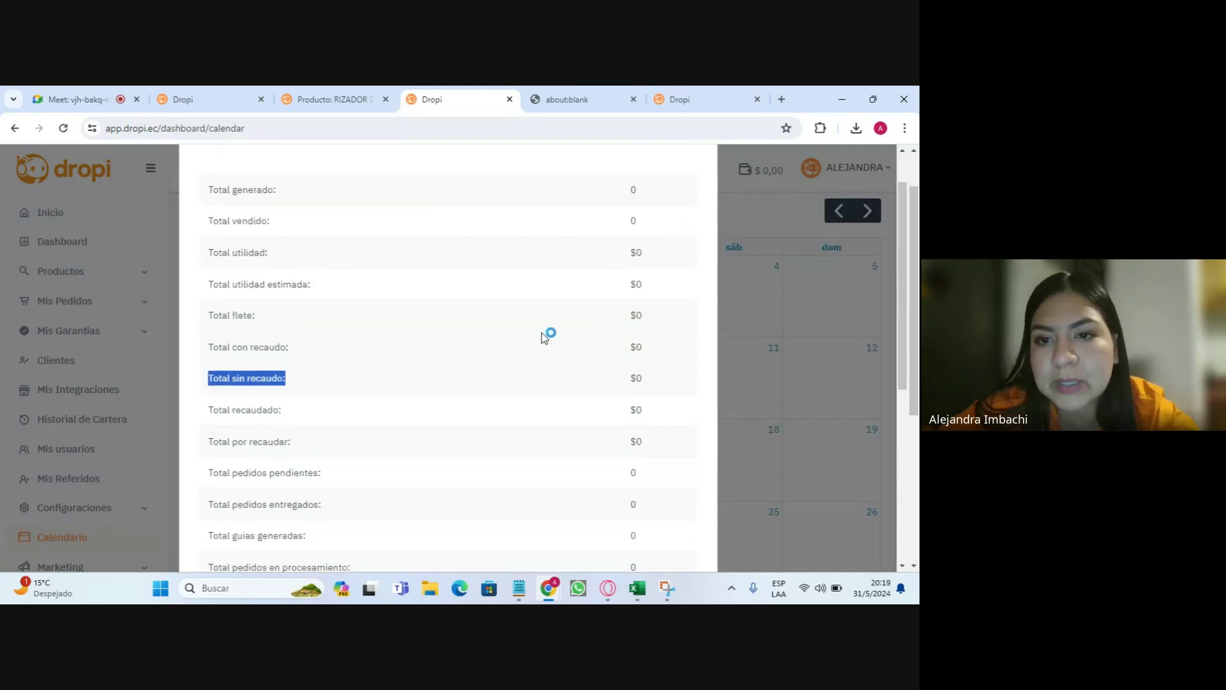
{"action": "scroll", "coordinate": [544, 337], "scroll_direction": "up", "scroll_amount": 1}
{"action": "left_click", "coordinate": [701, 188]}
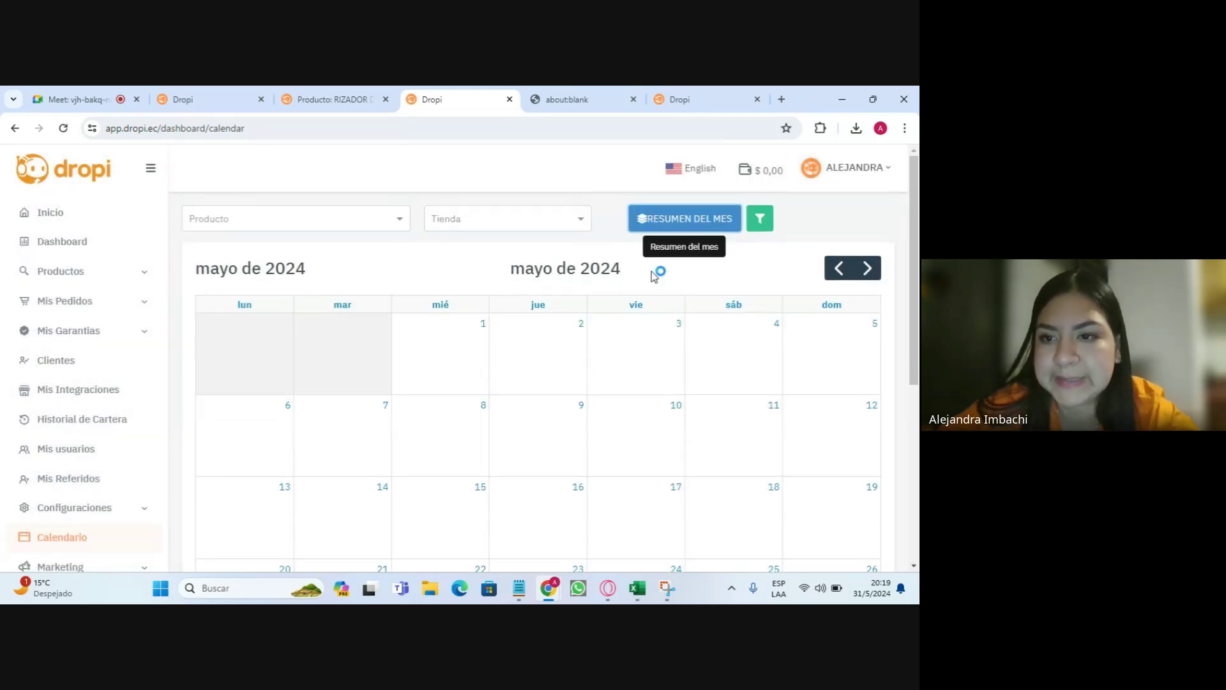
- Confirm the calendar display filters with Pedidos generados and every other metric left on
{"action": "left_click", "coordinate": [760, 218]}
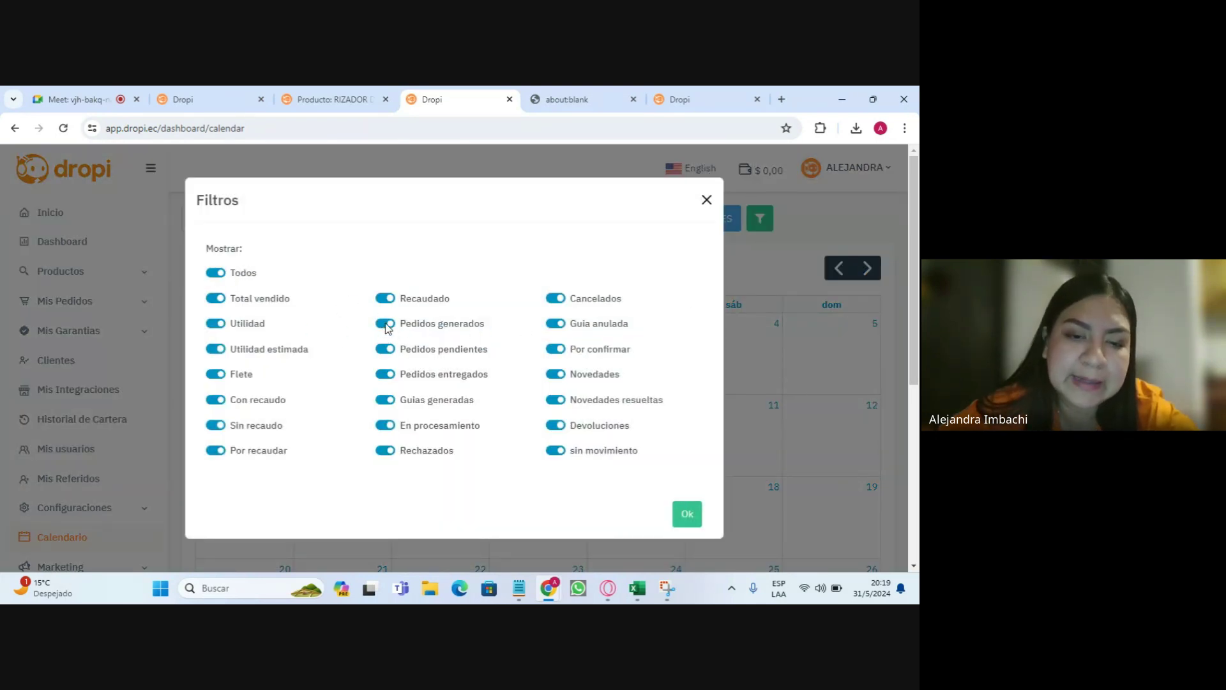
{"action": "left_click", "coordinate": [385, 324]}
{"action": "left_click", "coordinate": [385, 323]}
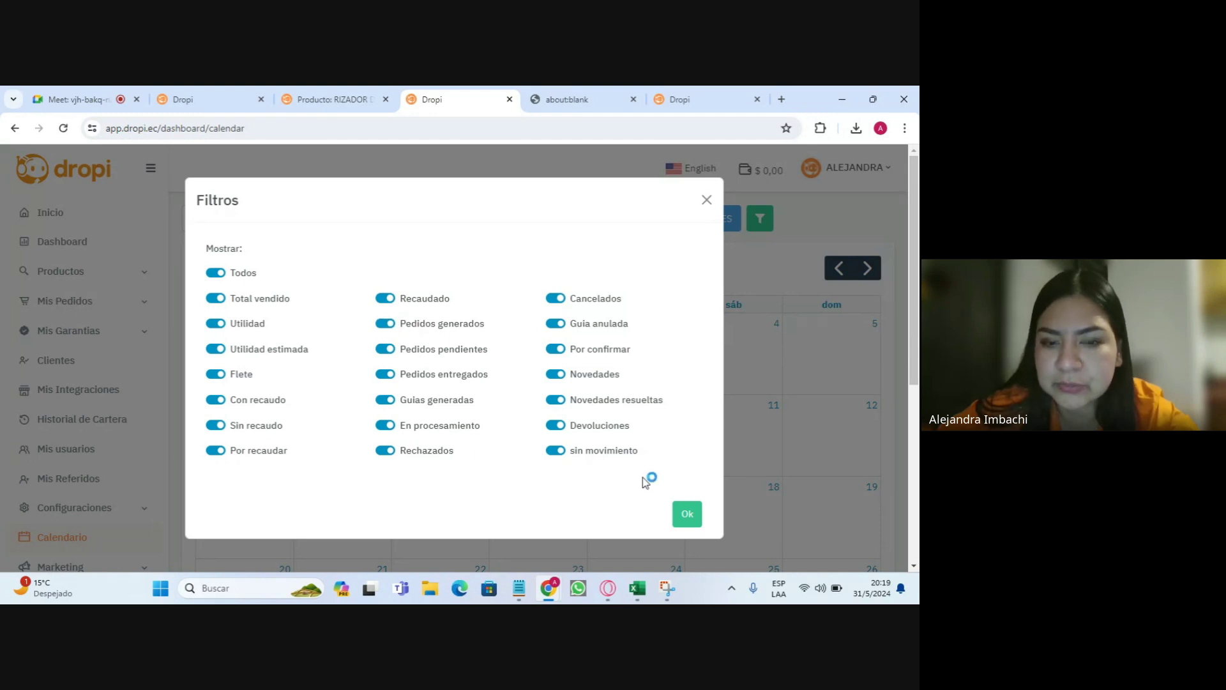
{"action": "left_click", "coordinate": [688, 515]}
{"action": "scroll", "coordinate": [457, 362], "scroll_direction": "down", "scroll_amount": 5}
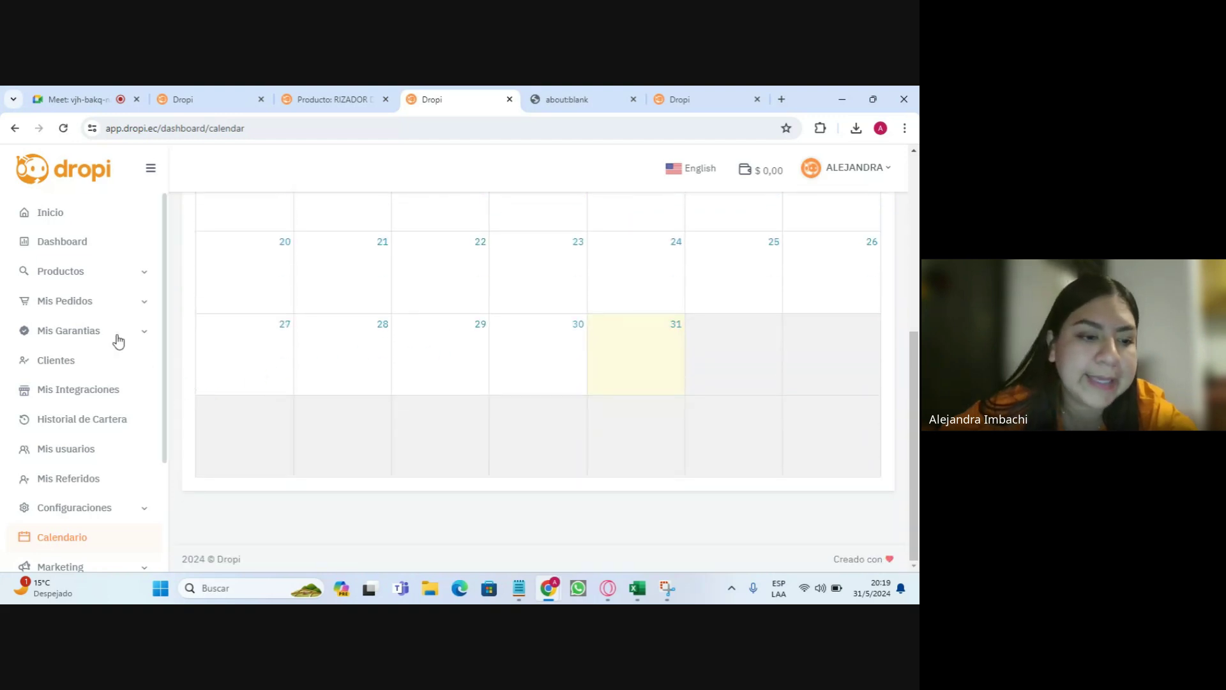
{"action": "scroll", "coordinate": [94, 347], "scroll_direction": "down", "scroll_amount": 2}
{"action": "left_click", "coordinate": [77, 433]}
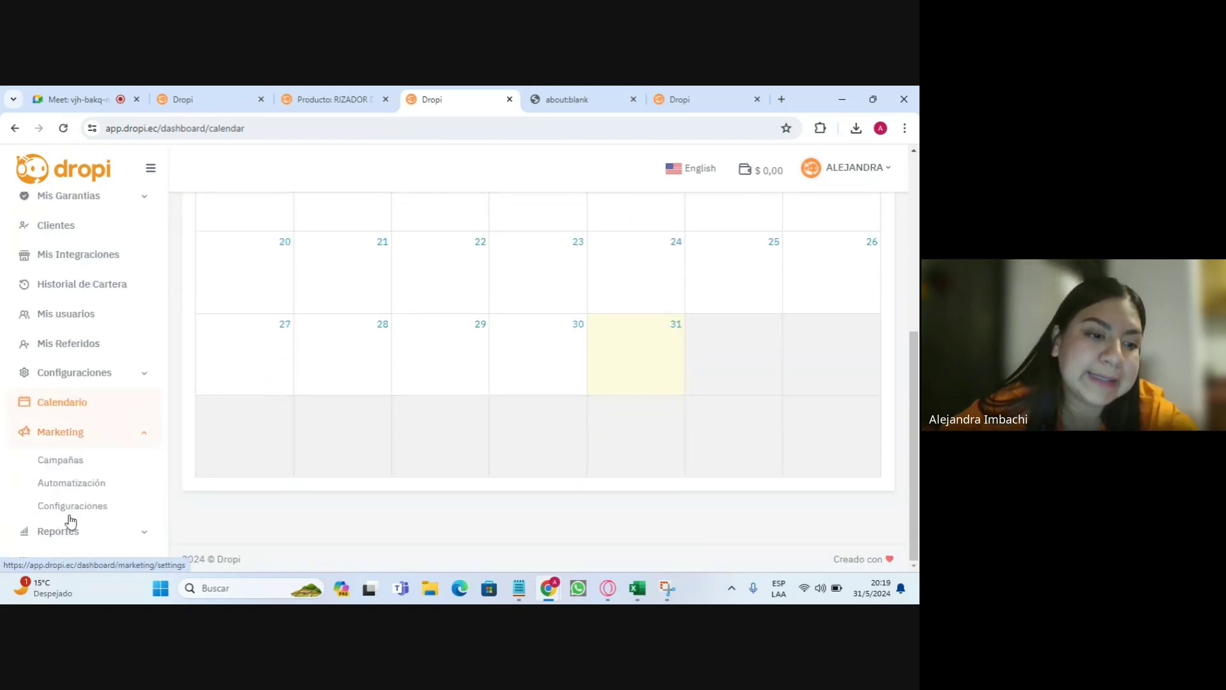
{"action": "left_click", "coordinate": [60, 432]}
{"action": "scroll", "coordinate": [74, 386], "scroll_direction": "down", "scroll_amount": 1}
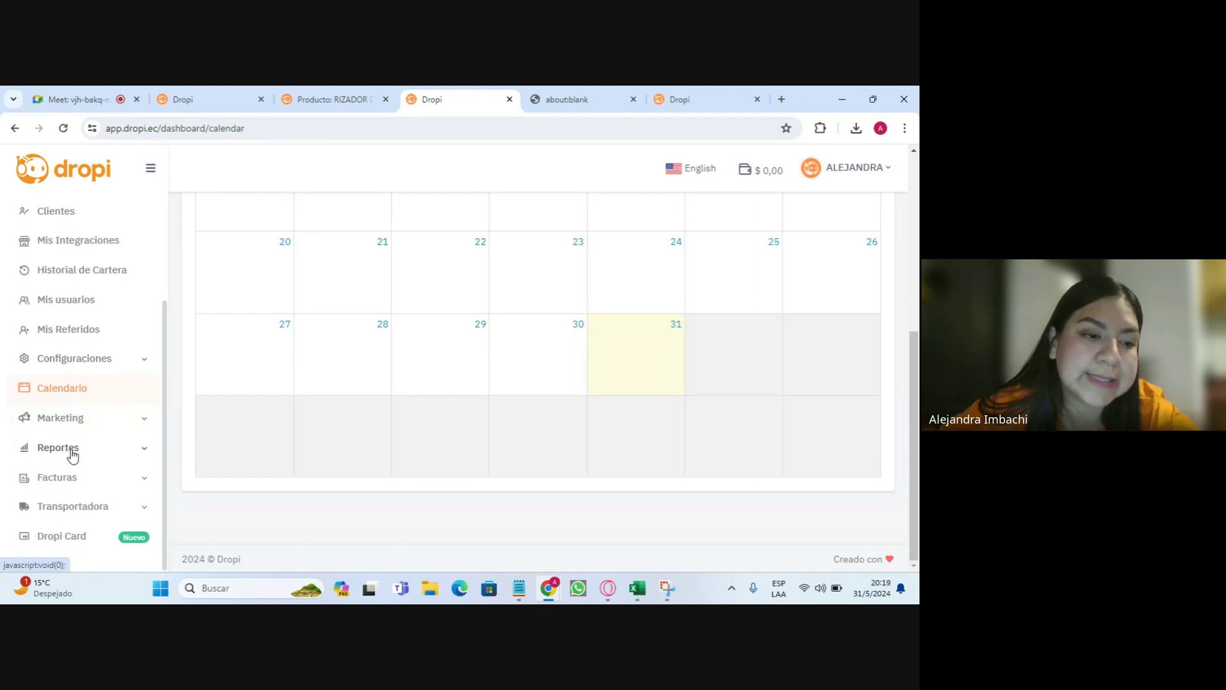
{"action": "left_click", "coordinate": [71, 449]}
{"action": "left_click", "coordinate": [61, 478]}
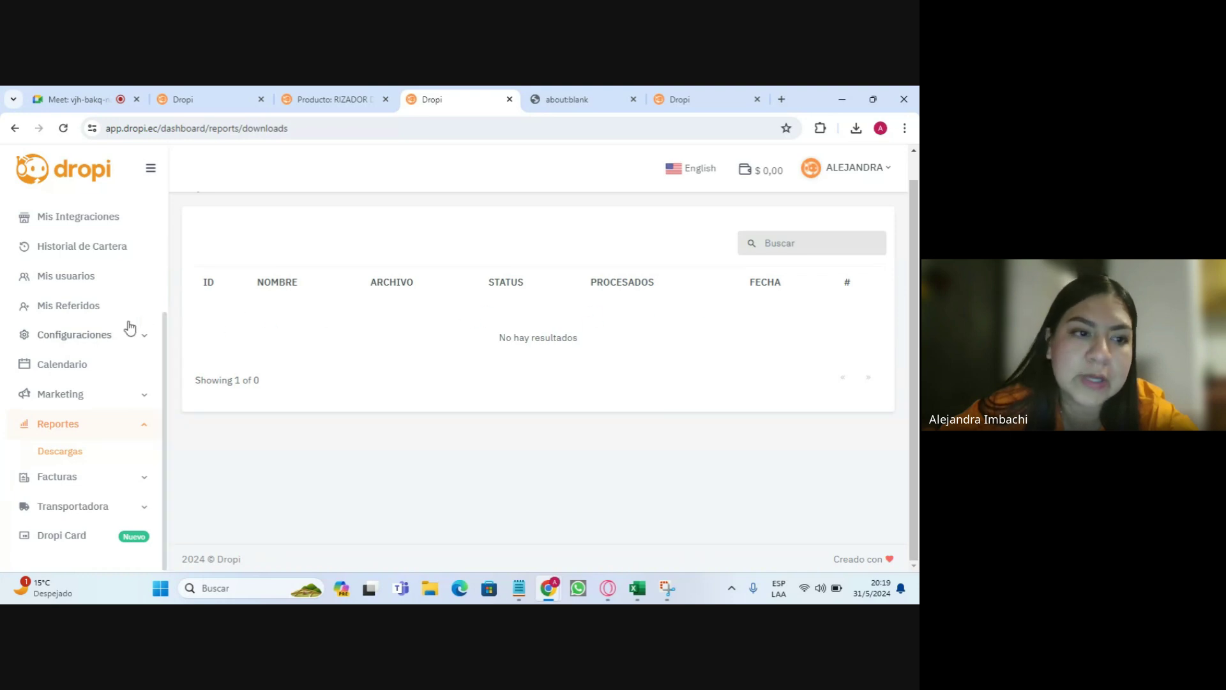
{"action": "scroll", "coordinate": [138, 318], "scroll_direction": "up", "scroll_amount": 1}
{"action": "scroll", "coordinate": [138, 318], "scroll_direction": "up", "scroll_amount": 5}
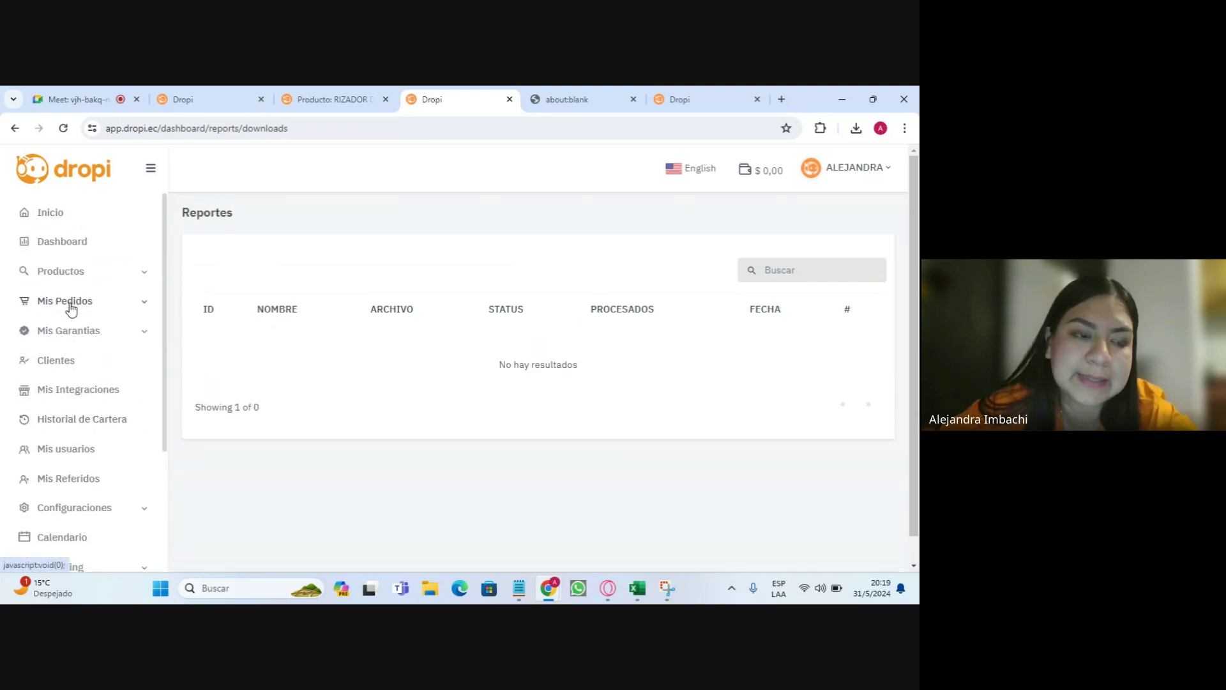
{"action": "left_click", "coordinate": [69, 303]}
{"action": "left_click", "coordinate": [63, 328]}
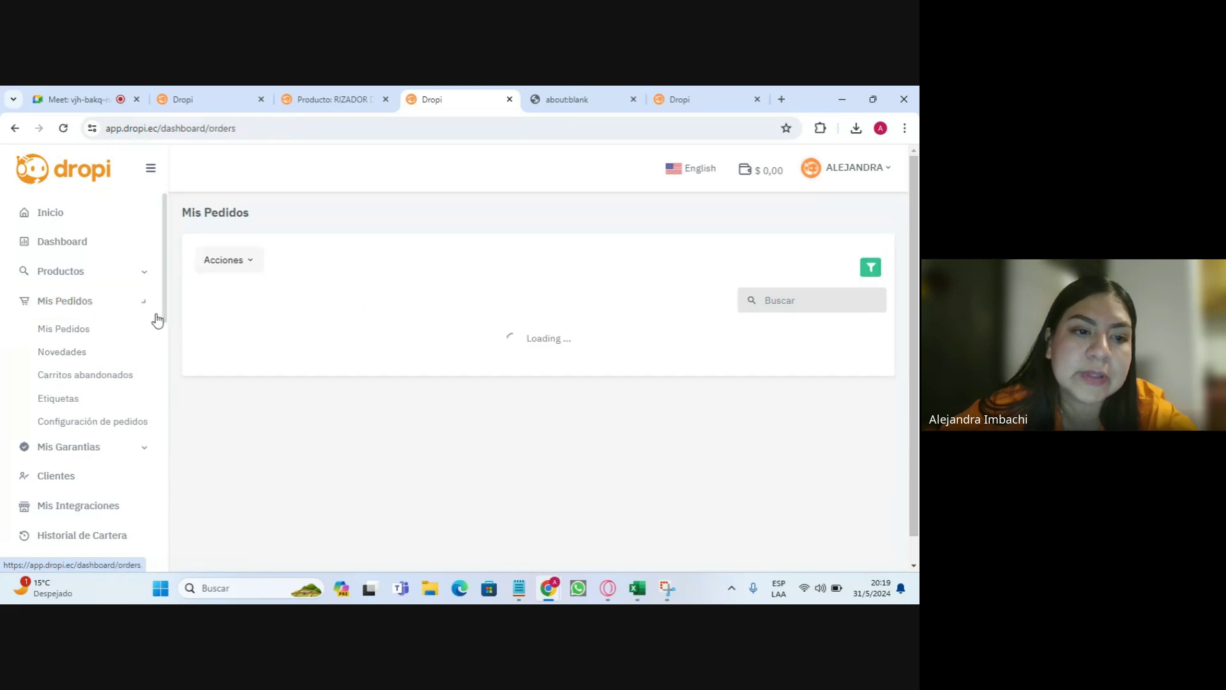
{"action": "left_click", "coordinate": [224, 262]}
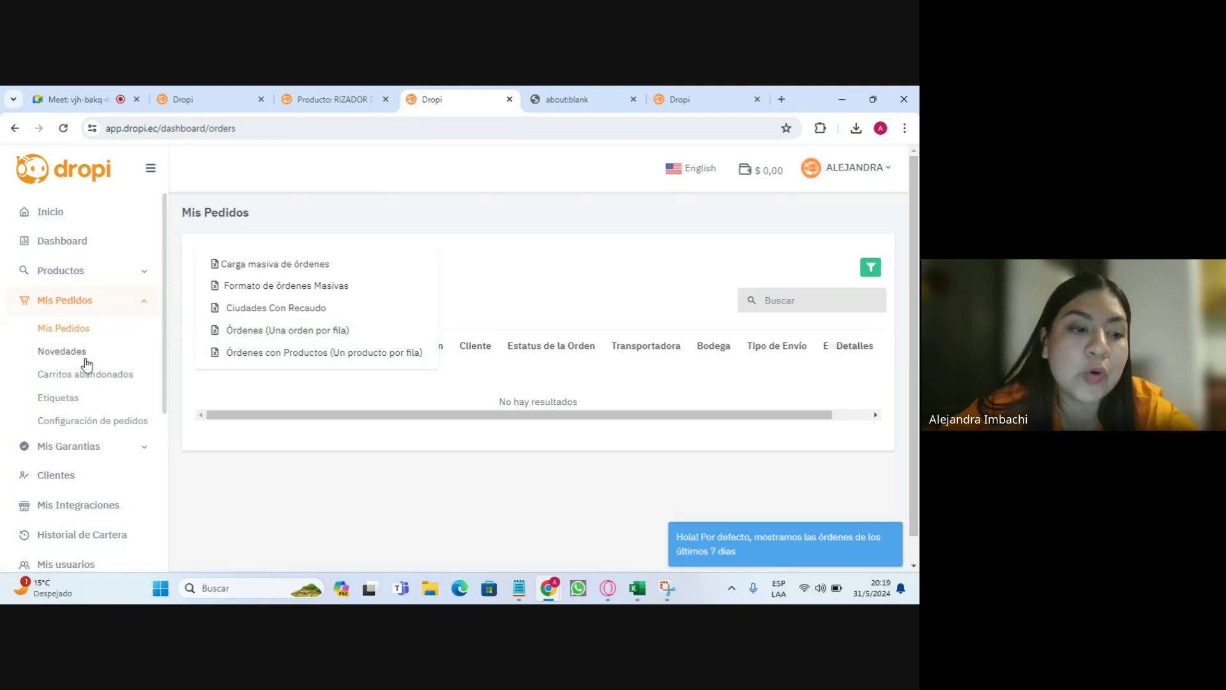
{"action": "scroll", "coordinate": [96, 383], "scroll_direction": "down", "scroll_amount": 5}
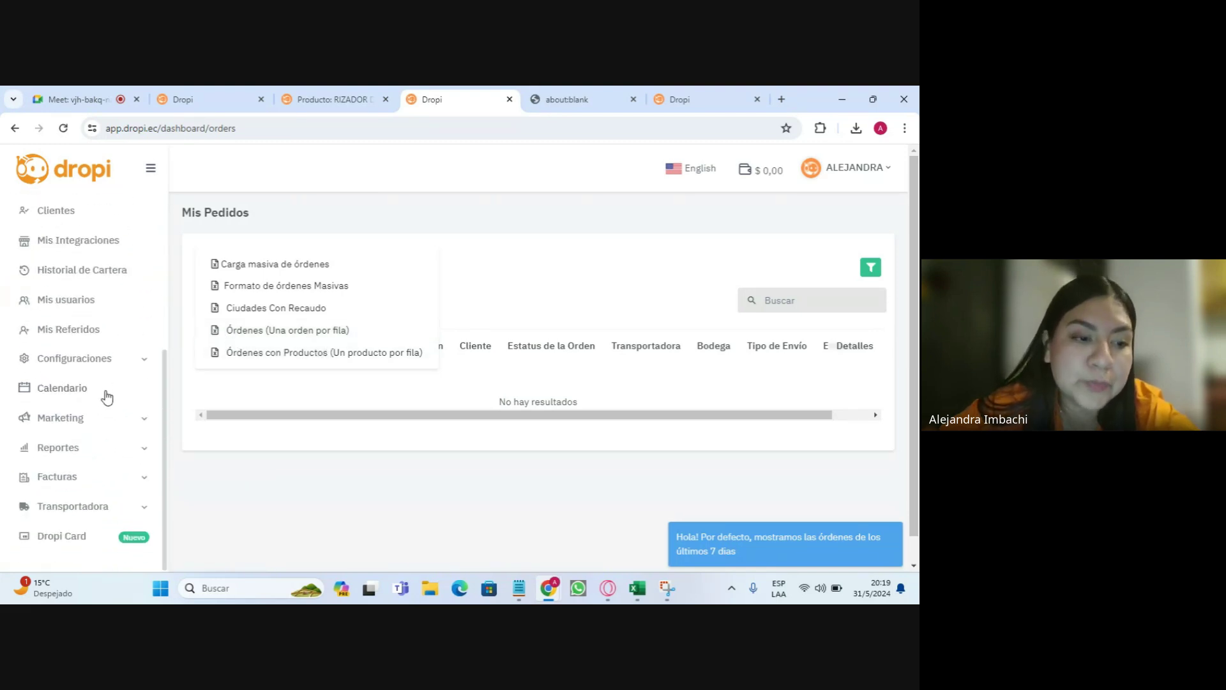
{"action": "left_click", "coordinate": [77, 448]}
{"action": "left_click", "coordinate": [61, 475]}
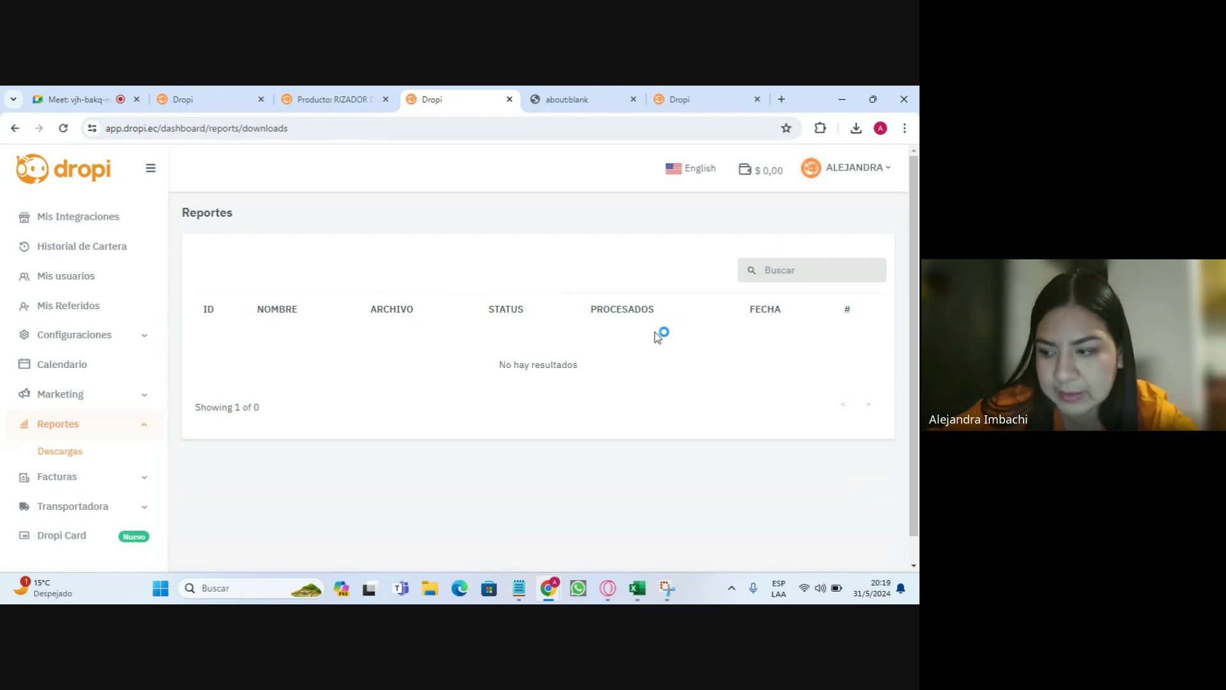
{"action": "scroll", "coordinate": [69, 466], "scroll_direction": "down", "scroll_amount": 1}
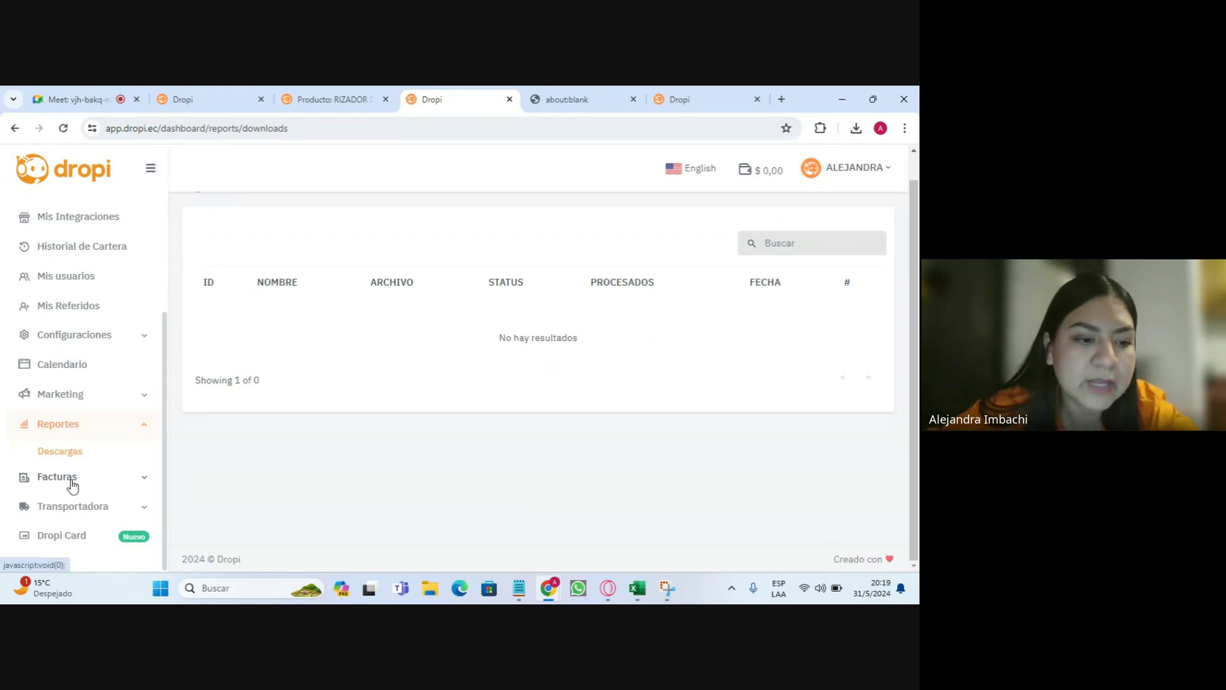
{"action": "left_click", "coordinate": [68, 477]}
{"action": "left_click", "coordinate": [70, 485]}
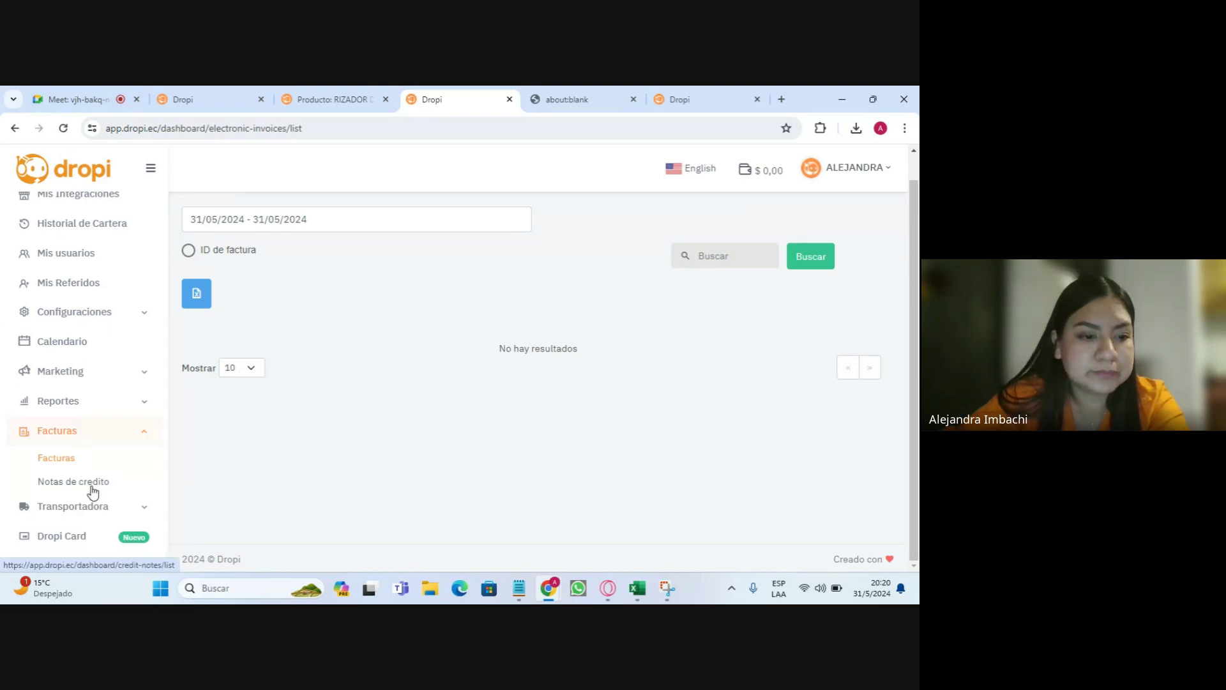
- Show the Notas de crédito list, which has no results for 31/05/2024
{"action": "left_click", "coordinate": [75, 482]}
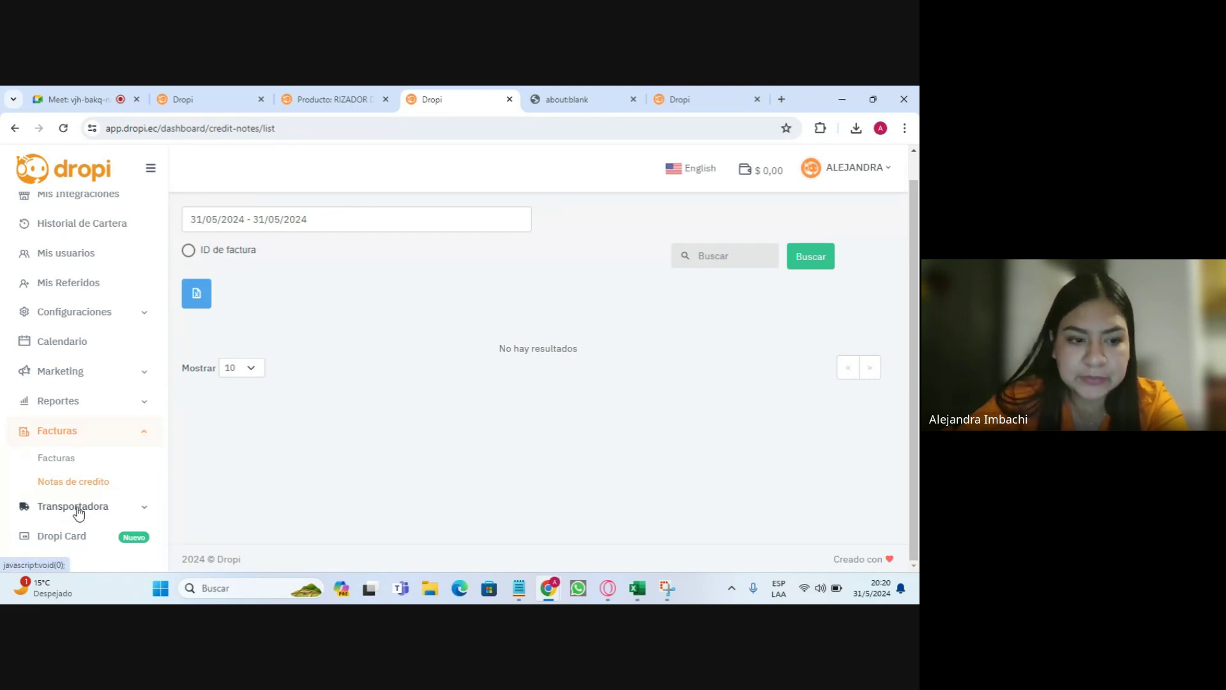
{"action": "left_click", "coordinate": [77, 508]}
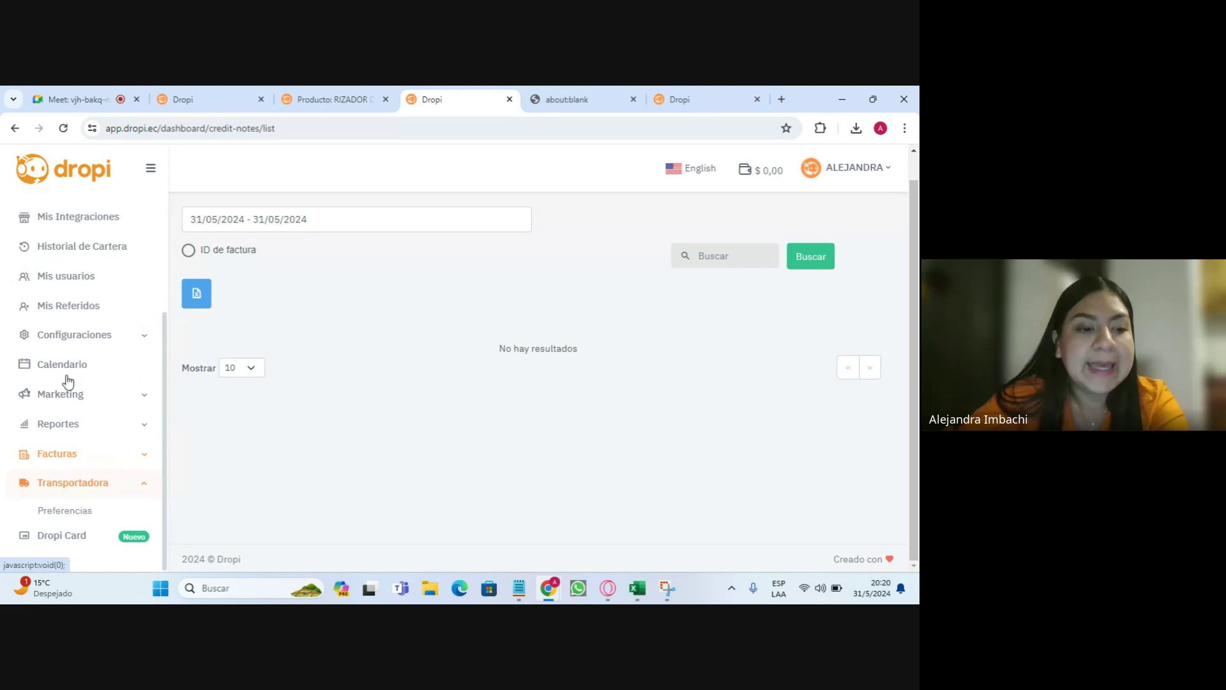
- In carrier preferences, rank SERVIENTREGA first and GINTRACOM second
{"action": "left_click", "coordinate": [77, 511]}
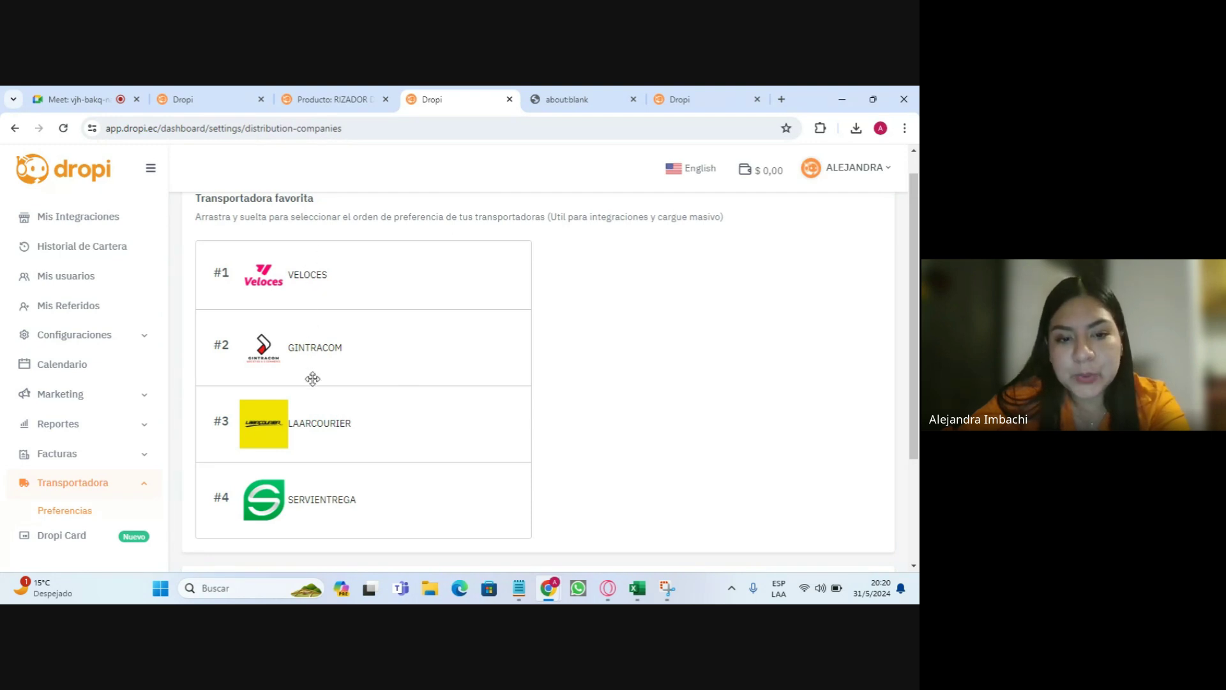
{"action": "left_click_drag", "start_coordinate": [300, 500], "coordinate": [304, 367]}
{"action": "left_click_drag", "start_coordinate": [306, 471], "coordinate": [315, 355]}
{"action": "left_click_drag", "start_coordinate": [323, 496], "coordinate": [481, 313]}
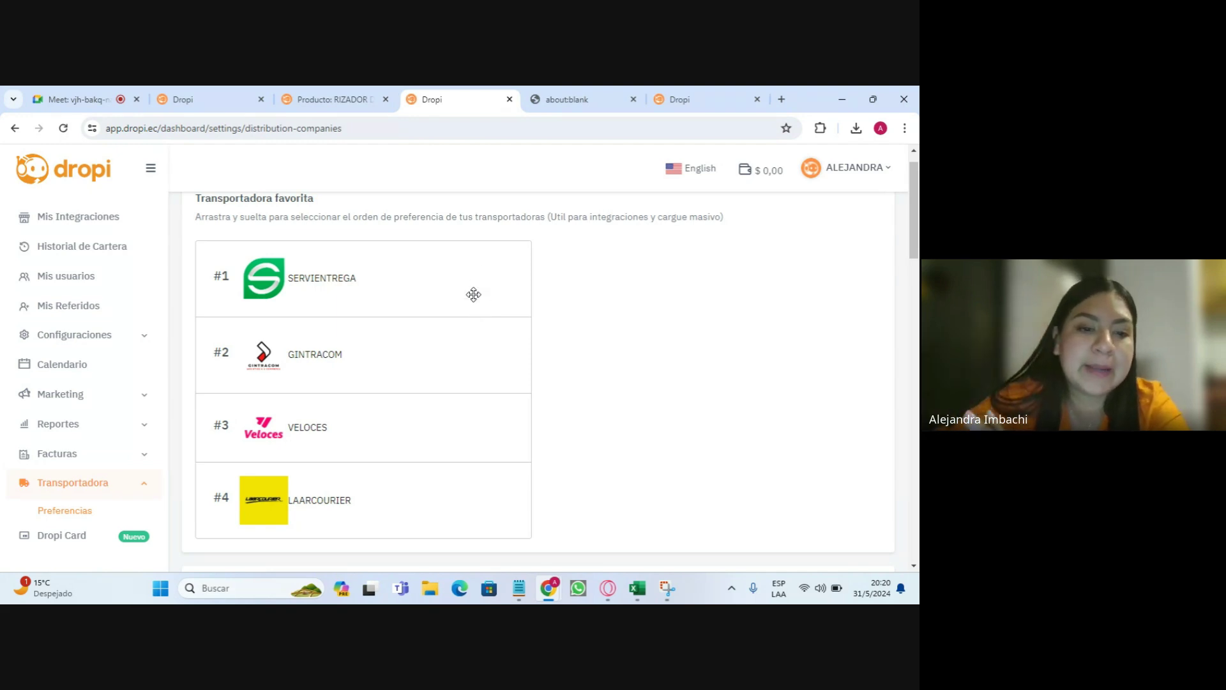
- Restore the carrier ranking to VELOCES, GINTRACOM, LAARCOURIER, then SERVIENTREGA
{"action": "left_click_drag", "start_coordinate": [286, 437], "coordinate": [317, 277]}
{"action": "left_click_drag", "start_coordinate": [302, 449], "coordinate": [289, 348]}
{"action": "left_click_drag", "start_coordinate": [296, 495], "coordinate": [353, 440]}
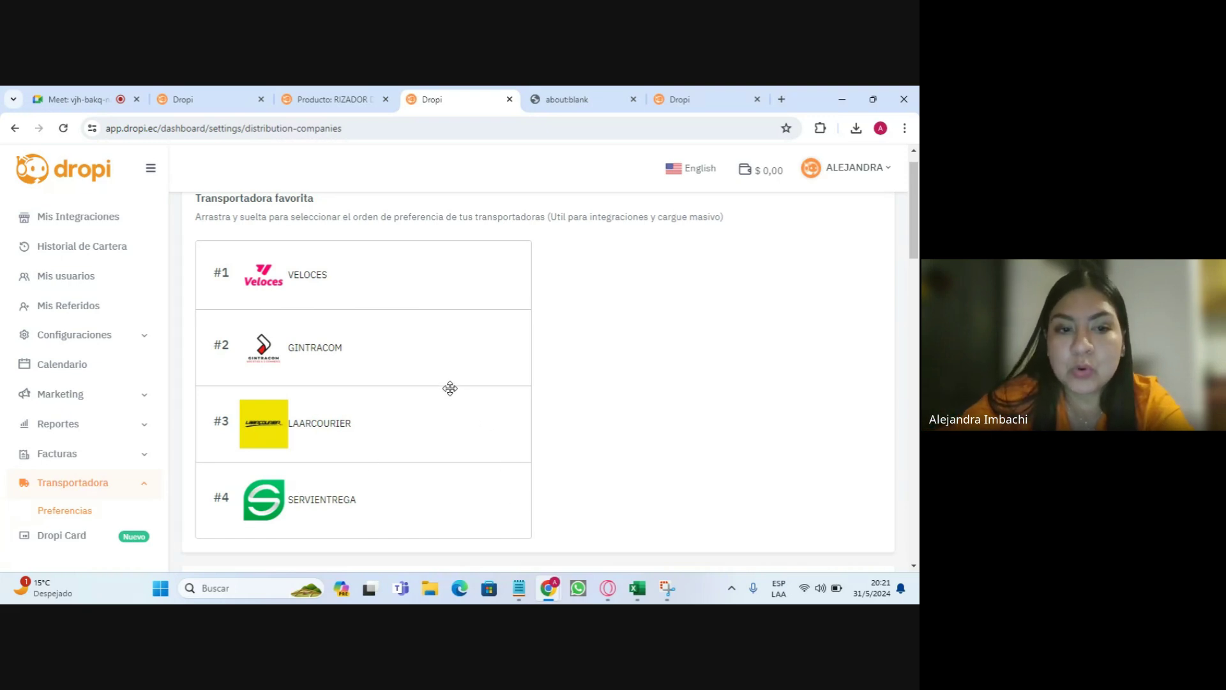
{"action": "scroll", "coordinate": [446, 389], "scroll_direction": "down", "scroll_amount": 2}
{"action": "scroll", "coordinate": [374, 262], "scroll_direction": "up", "scroll_amount": 2}
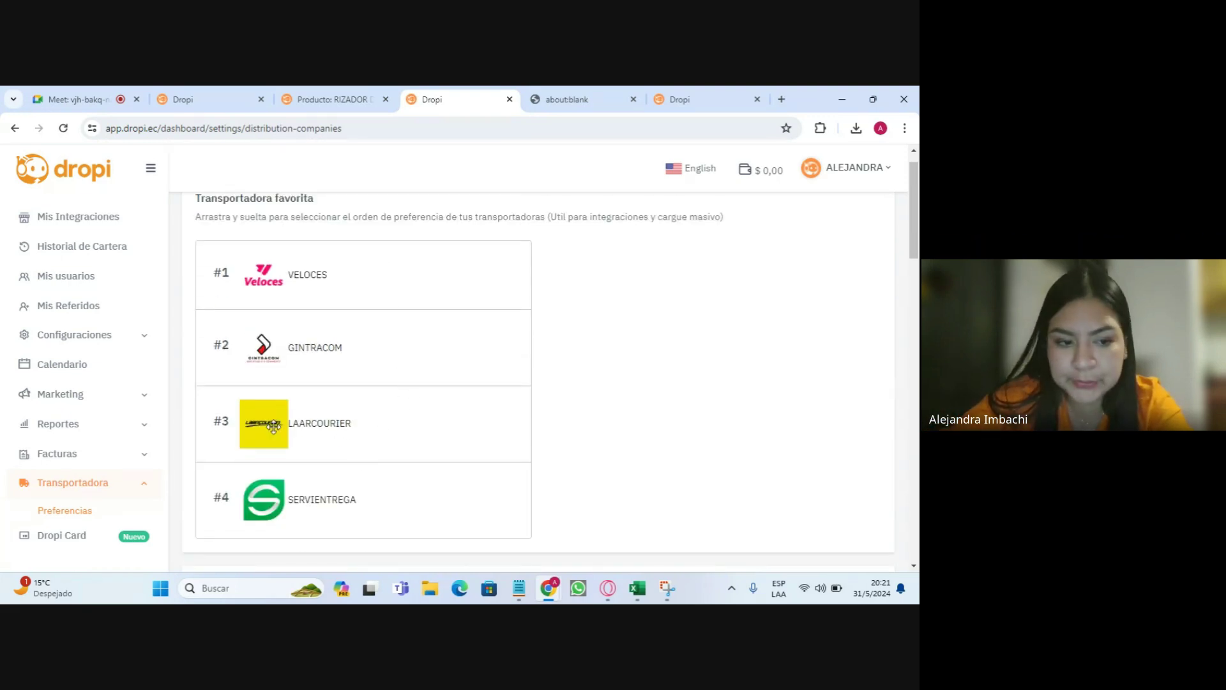
{"action": "scroll", "coordinate": [273, 426], "scroll_direction": "down", "scroll_amount": 3}
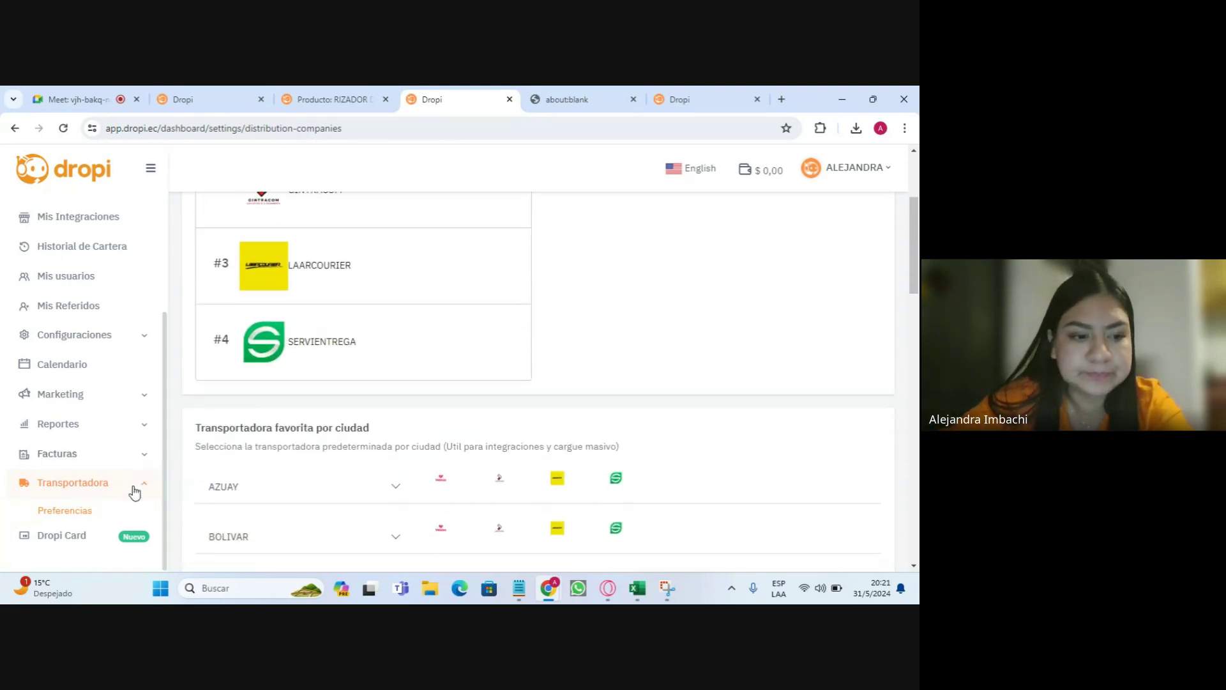
{"action": "left_click", "coordinate": [76, 542]}
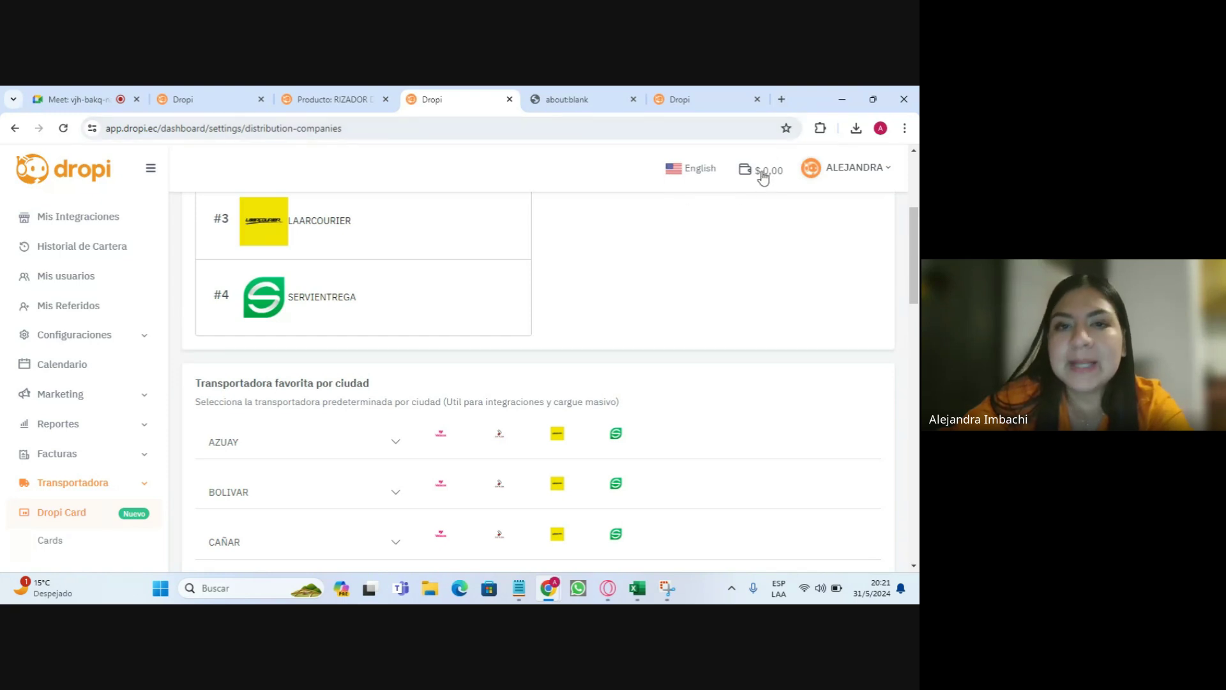
{"action": "scroll", "coordinate": [639, 413], "scroll_direction": "up", "scroll_amount": 4}
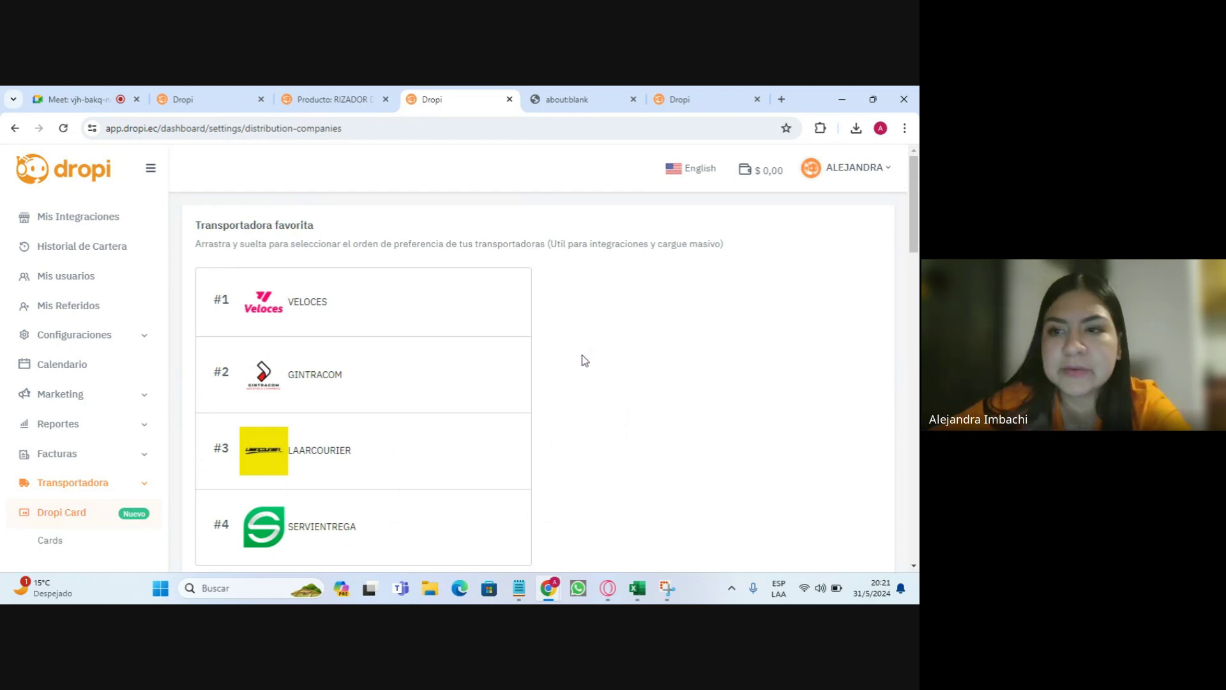
{"action": "scroll", "coordinate": [81, 296], "scroll_direction": "up", "scroll_amount": 3}
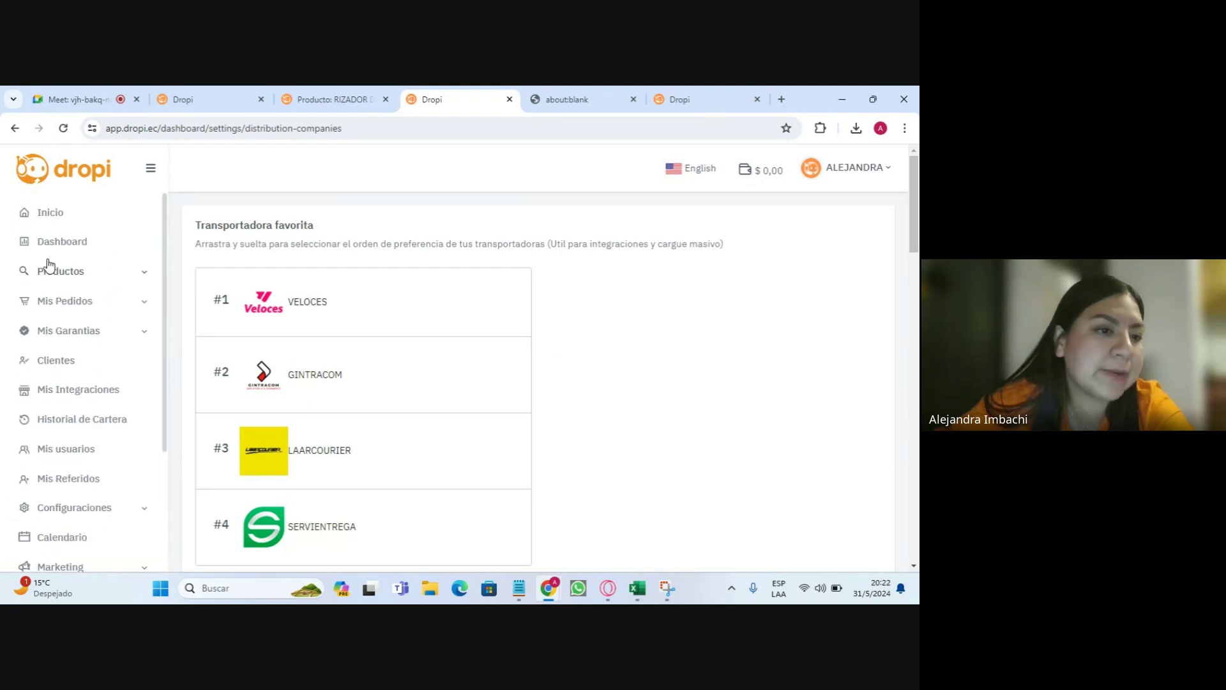
- Go back to the Inicio home page and look over its greeting, banner and sections
{"action": "left_click", "coordinate": [63, 216]}
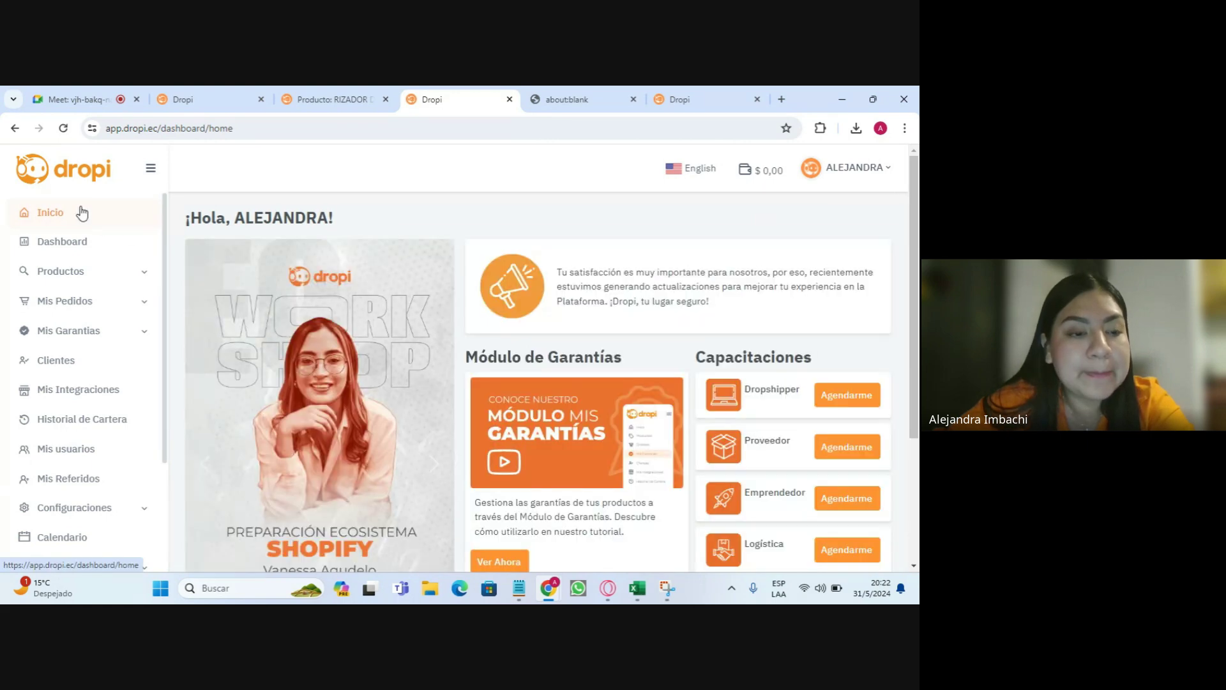
{"action": "scroll", "coordinate": [110, 271], "scroll_direction": "down", "scroll_amount": 3}
{"action": "scroll", "coordinate": [110, 293], "scroll_direction": "down", "scroll_amount": 3}
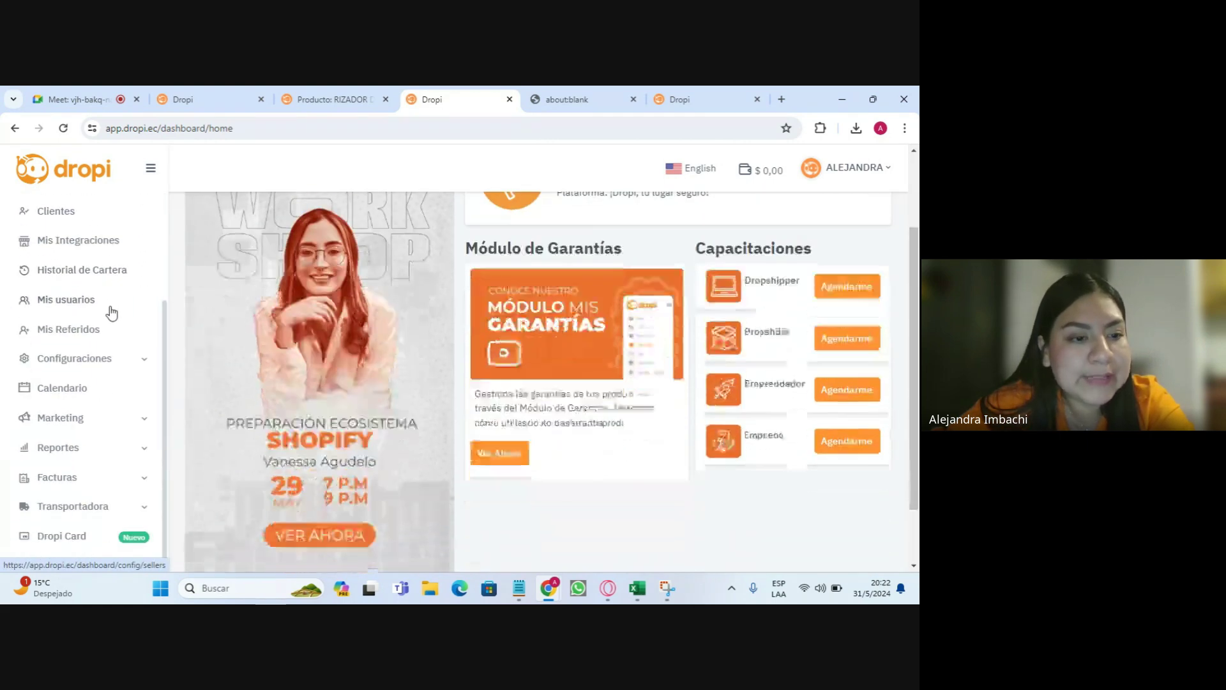
{"action": "scroll", "coordinate": [145, 323], "scroll_direction": "up", "scroll_amount": 8}
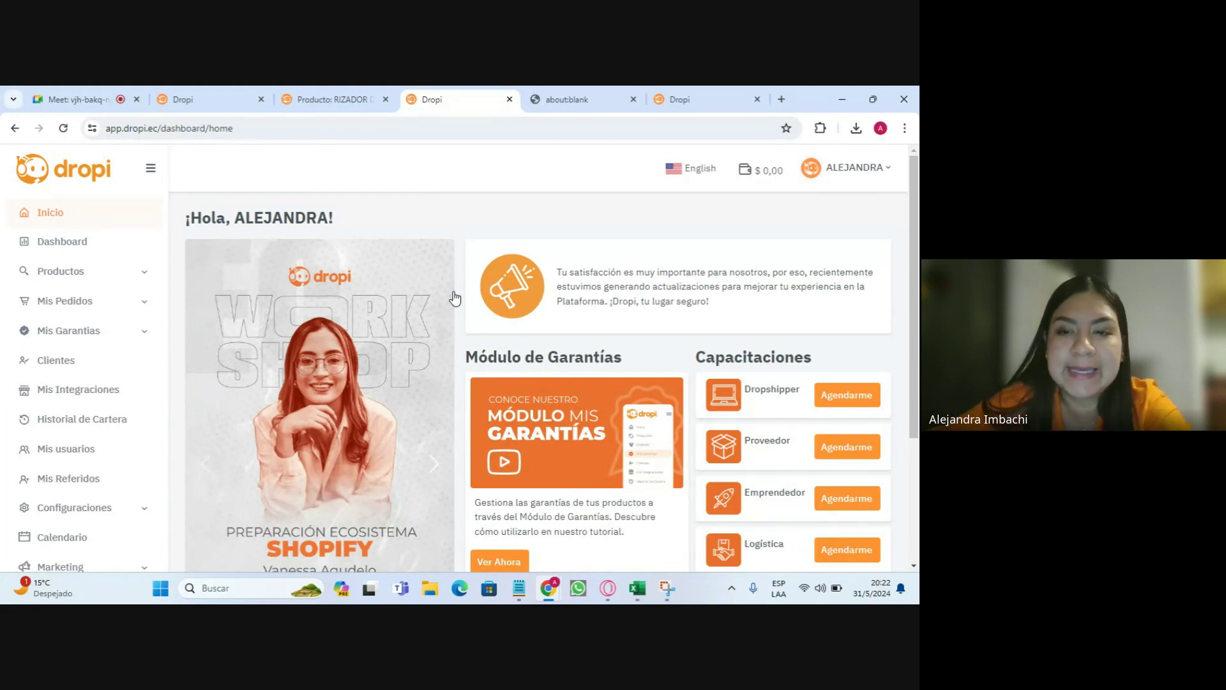
{"action": "left_click", "coordinate": [76, 99]}
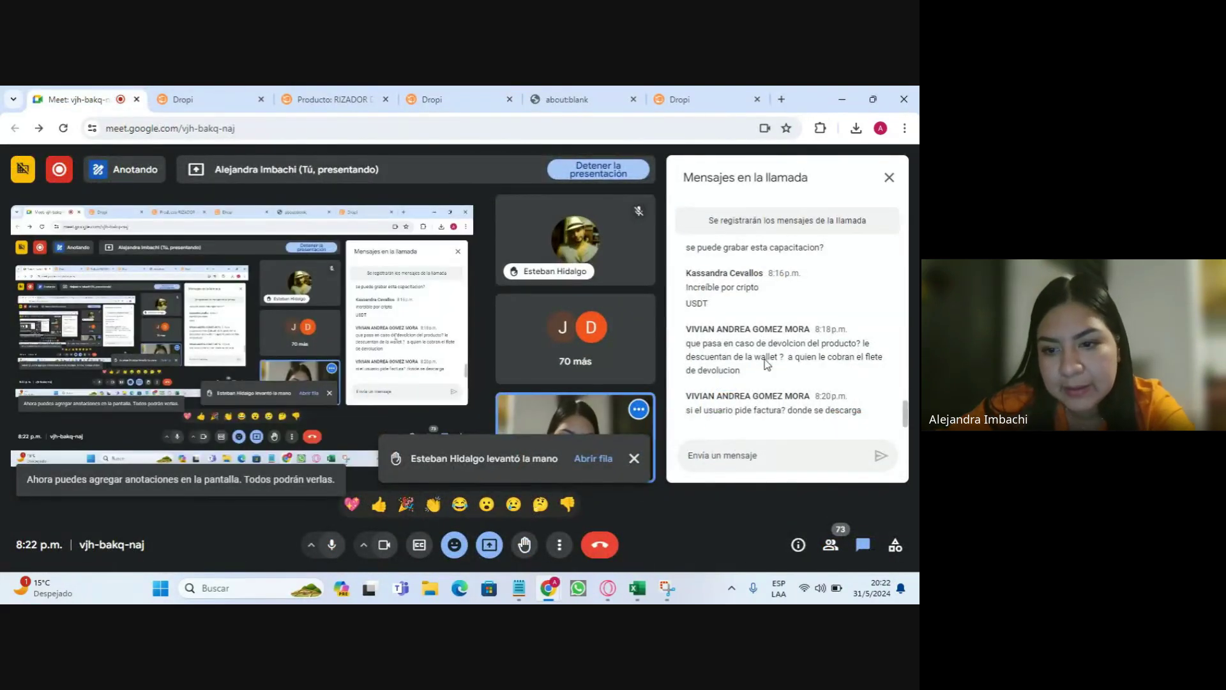
- Stop presenting the screen in Google Meet, leaving only the camera feed
{"action": "left_click", "coordinate": [596, 173]}
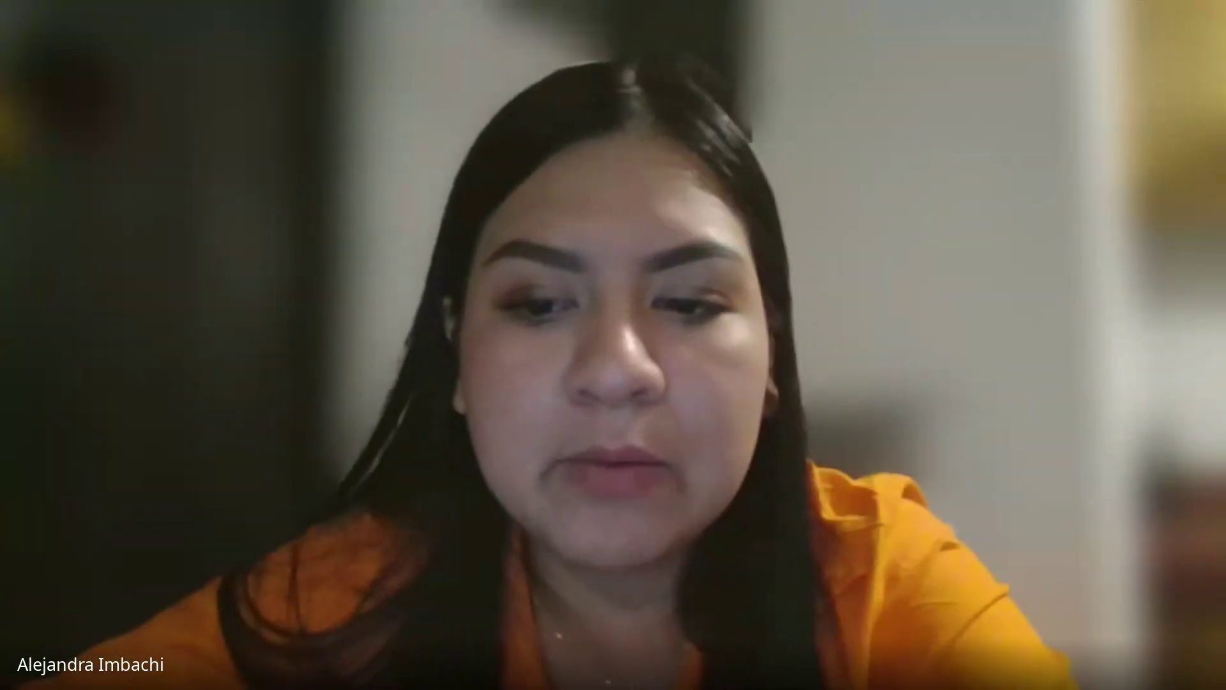